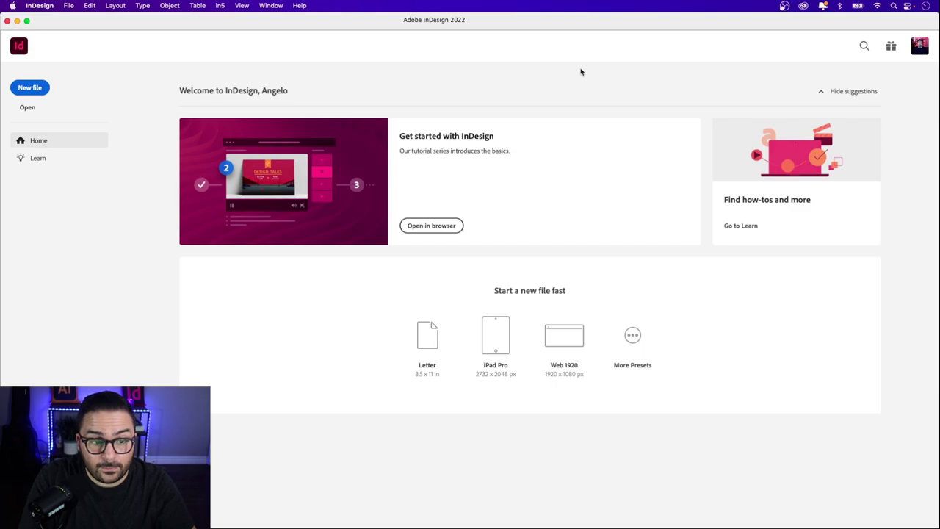
Step: Set up a new Web document 11 in × 17 in (792 × 1224 px) with Preview turned on
{"action": "left_click", "coordinate": [38, 89]}
{"action": "left_click_drag", "start_coordinate": [420, 87], "coordinate": [447, 78]}
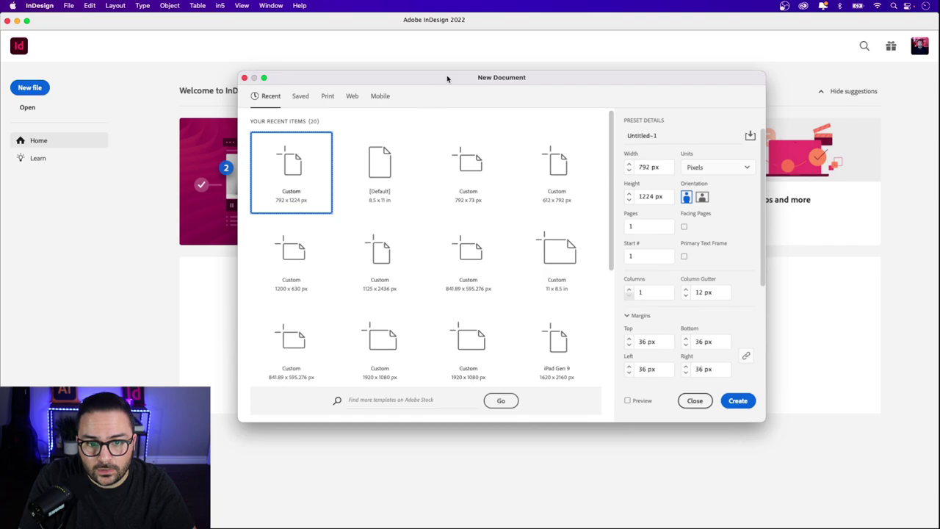
{"action": "left_click", "coordinate": [353, 96]}
{"action": "left_click", "coordinate": [645, 167]}
{"action": "key", "text": "super+a"}
{"action": "type", "text": "11"}
{"action": "type", "text": "in"}
{"action": "key", "text": "Tab"}
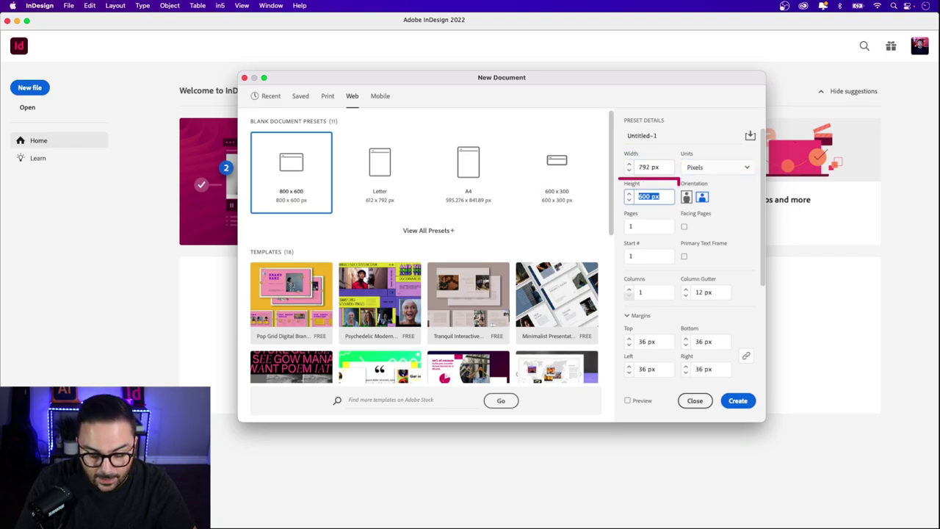
{"action": "type", "text": "17"}
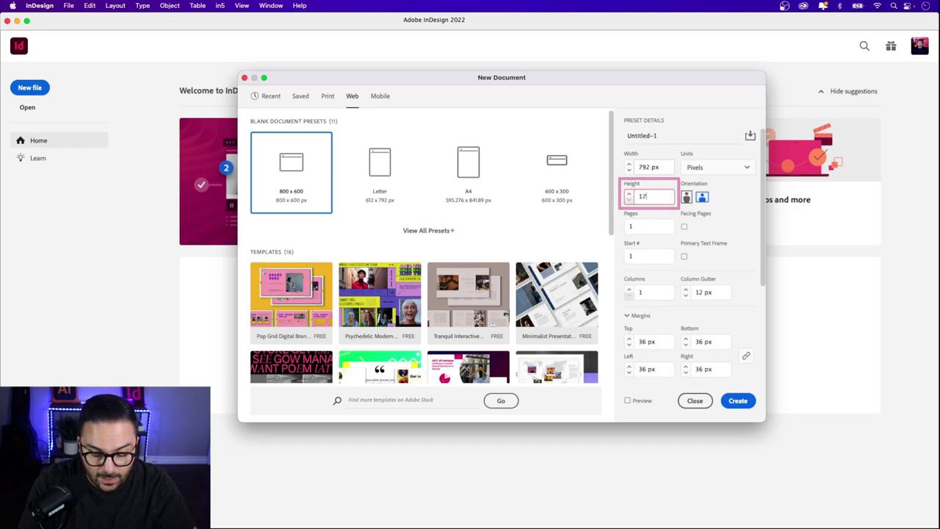
{"action": "key", "text": "Tab"}
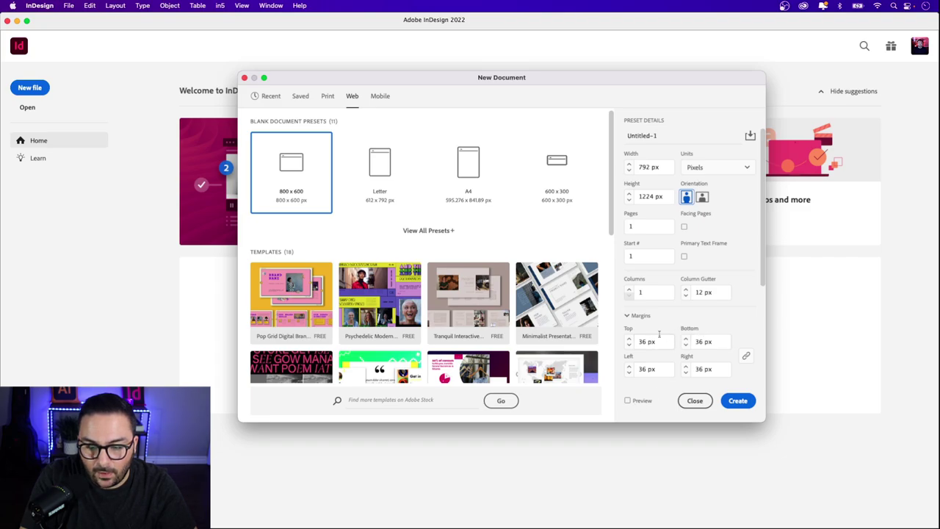
{"action": "left_click", "coordinate": [640, 401]}
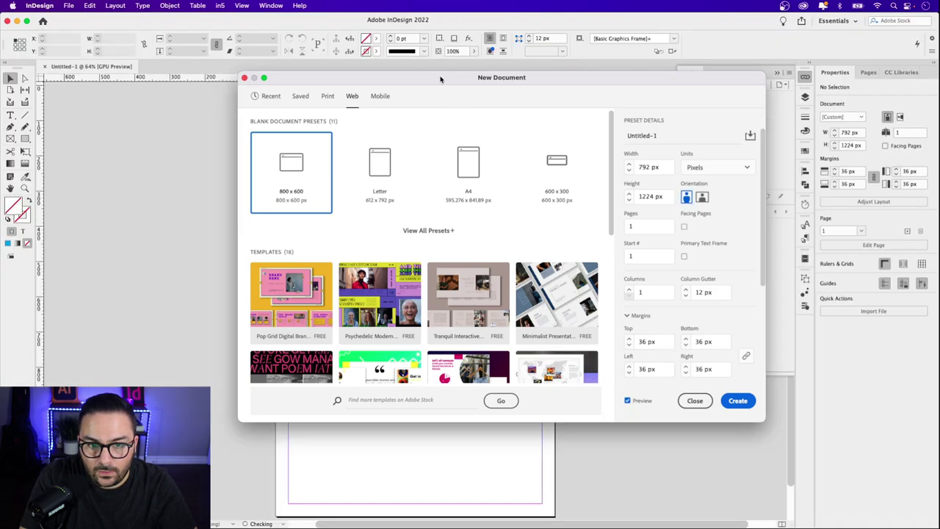
{"action": "left_click_drag", "start_coordinate": [439, 77], "coordinate": [438, 91]}
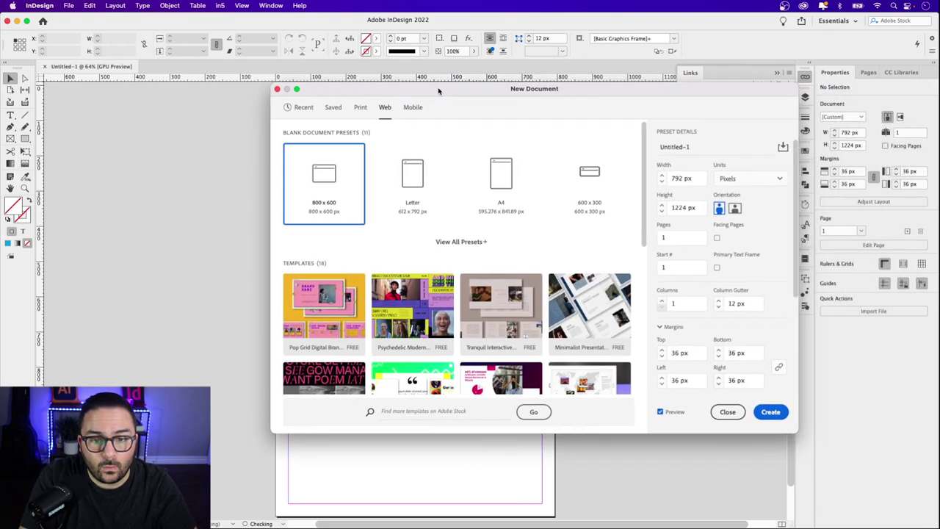
Step: Create the blank 792 × 1224 px document and browse the CC Libraries assets, then return to Properties
{"action": "left_click", "coordinate": [770, 413]}
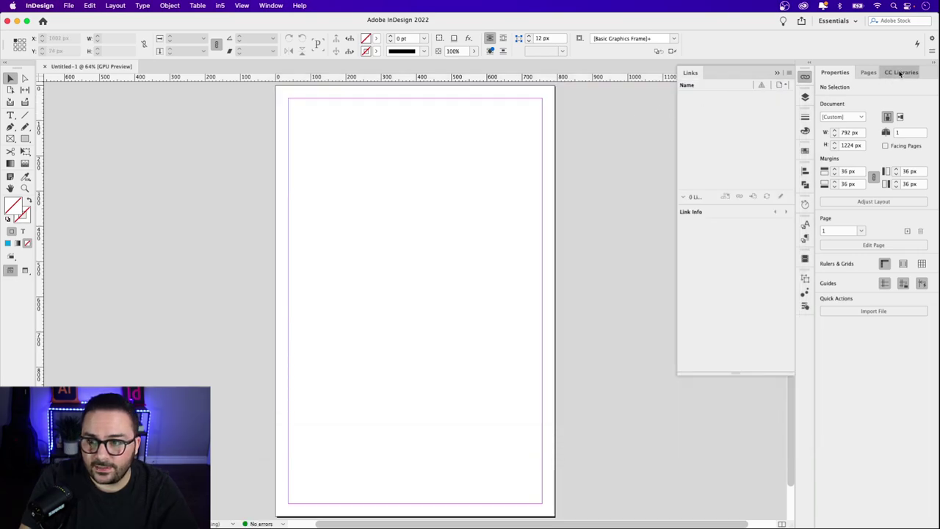
{"action": "left_click", "coordinate": [897, 72]}
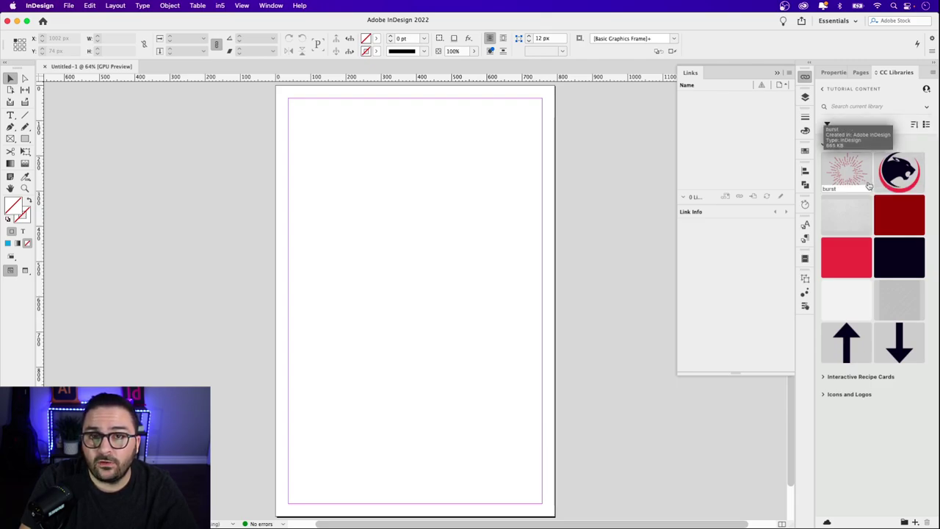
{"action": "left_click", "coordinate": [833, 72]}
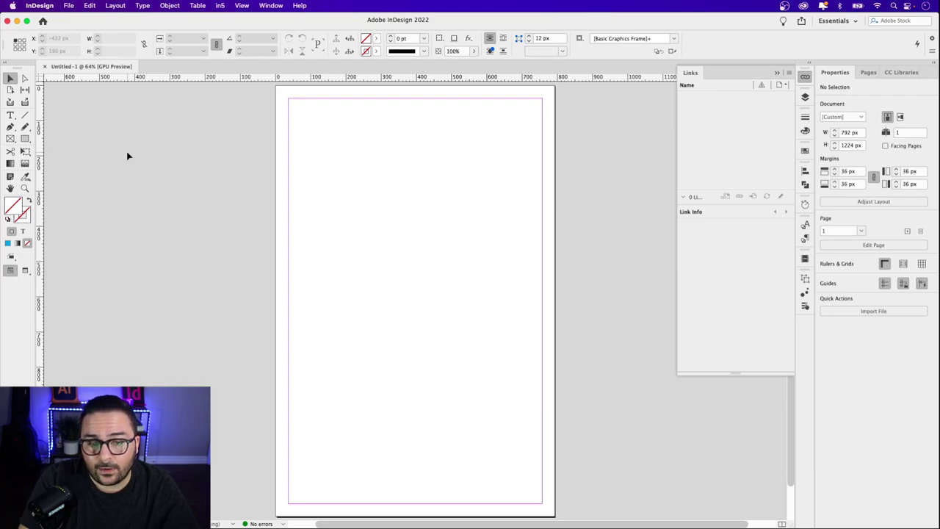
Step: Draw a full-page rectangle frame and place the texture.jpeg library asset into it
{"action": "left_click", "coordinate": [10, 138]}
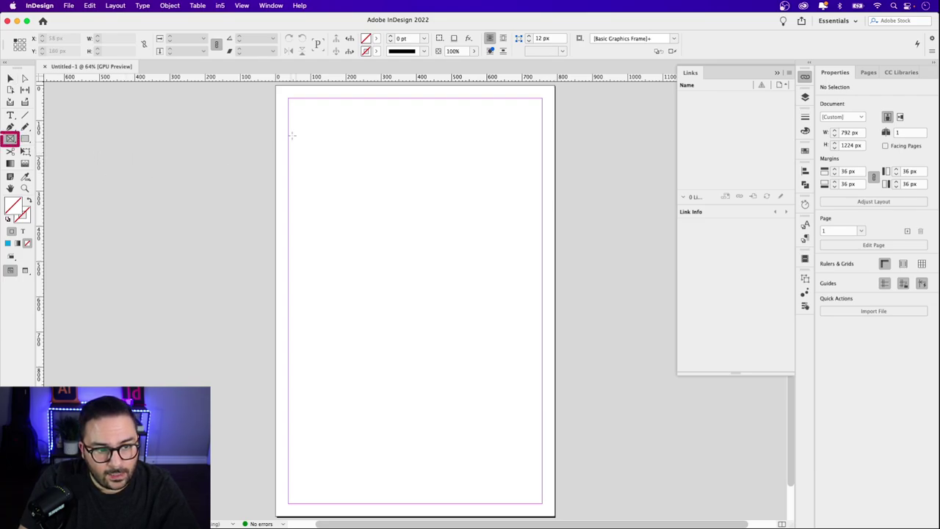
{"action": "left_click_drag", "start_coordinate": [277, 87], "coordinate": [556, 517]}
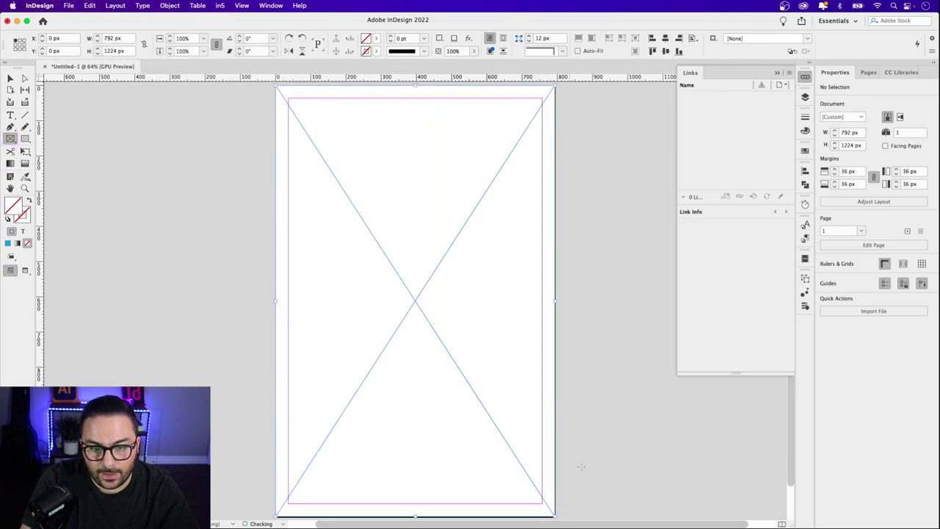
{"action": "left_click", "coordinate": [900, 72]}
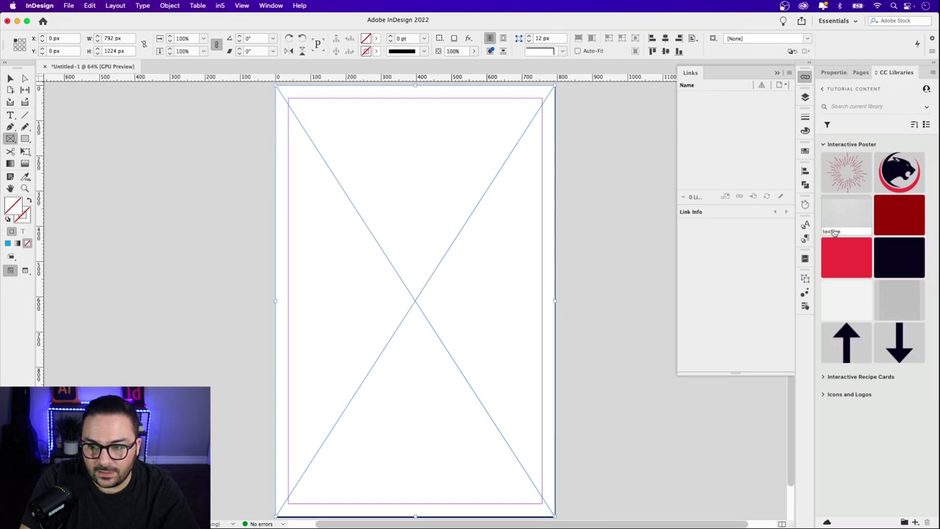
{"action": "left_click_drag", "start_coordinate": [844, 218], "coordinate": [598, 188]}
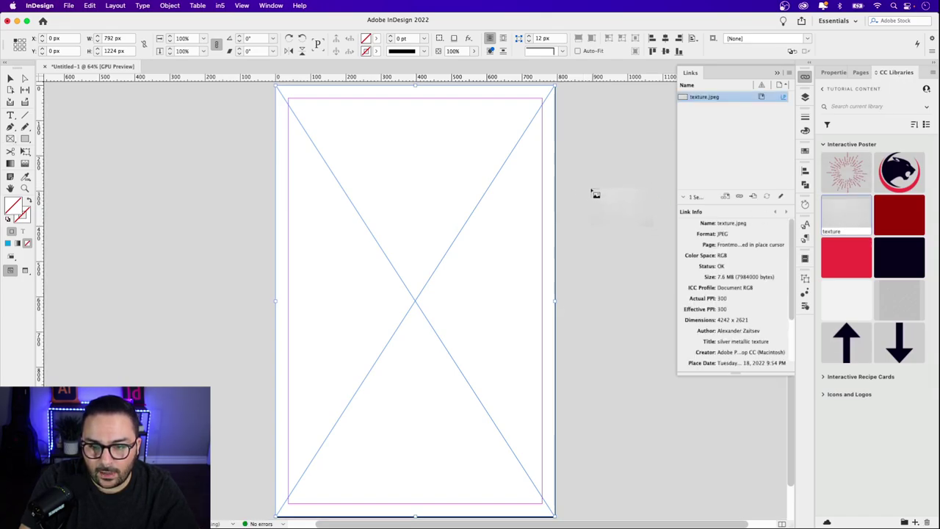
{"action": "left_click", "coordinate": [493, 161]}
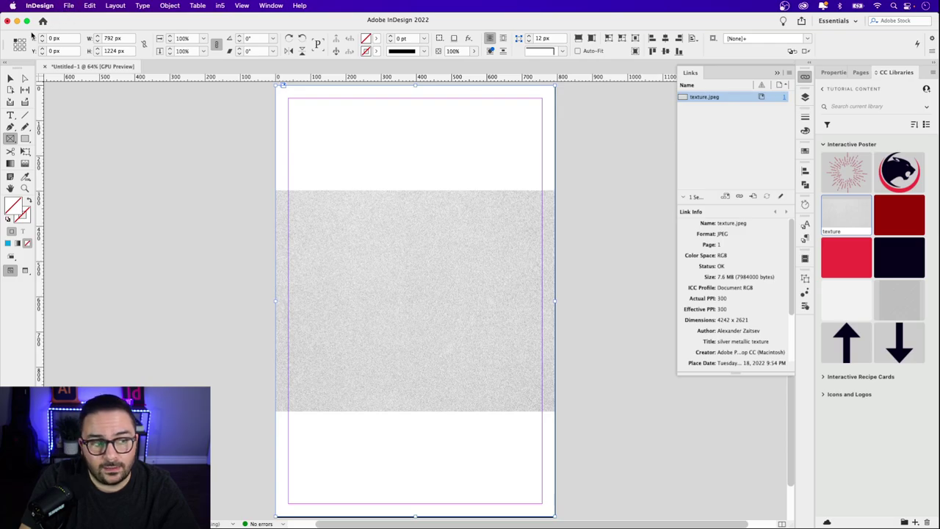
Step: Select the texture image and fit it to fill the frame proportionally at 194.58%
{"action": "left_click", "coordinate": [11, 78]}
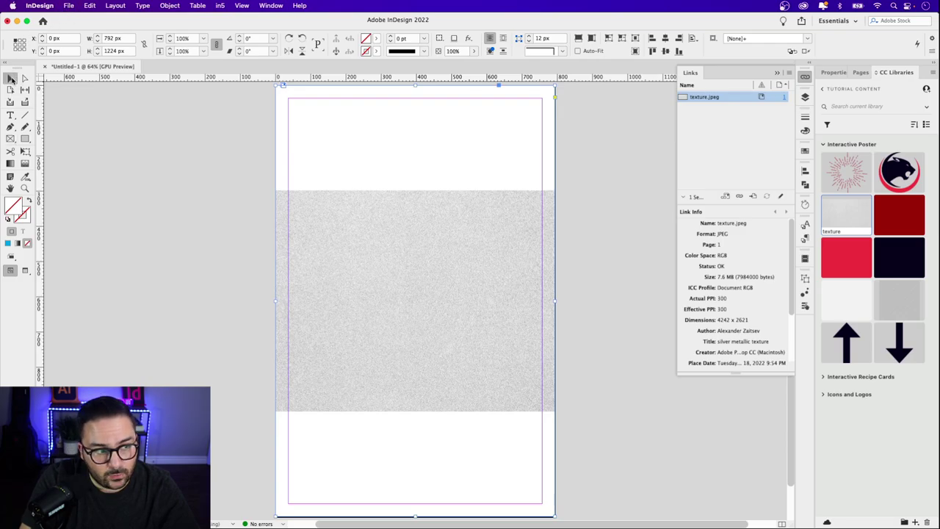
{"action": "left_click", "coordinate": [415, 301]}
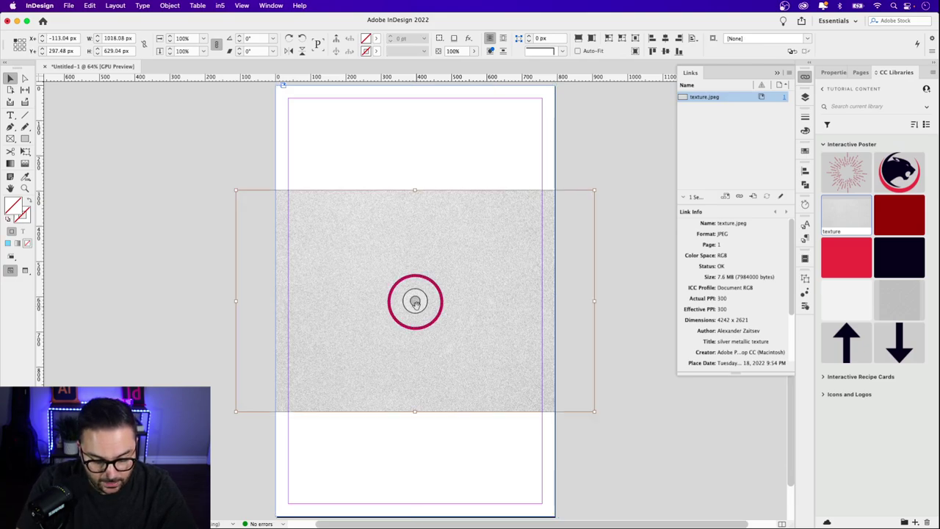
{"action": "key", "text": "alt+shift+super+c"}
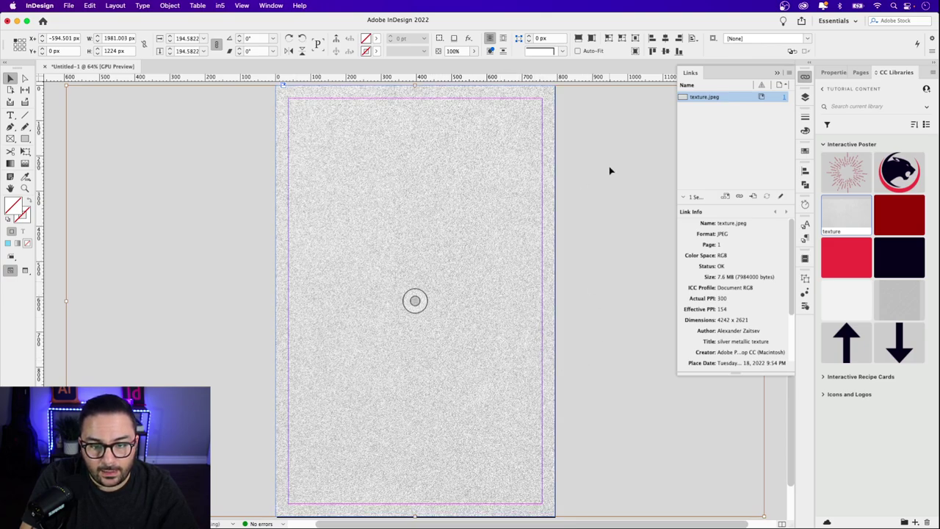
Step: Give the texture frame a light grey fill, undo a stray move, and reselect the image content
{"action": "left_click", "coordinate": [66, 127]}
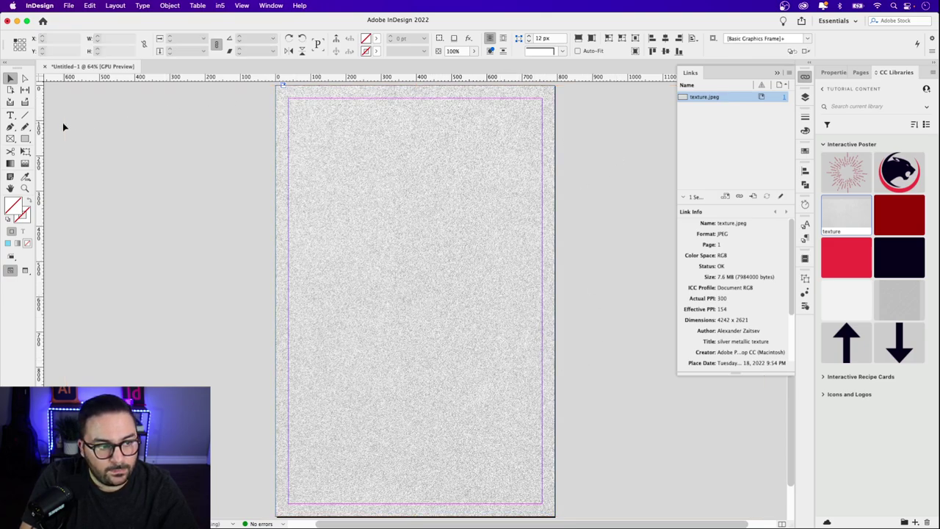
{"action": "left_click", "coordinate": [436, 197]}
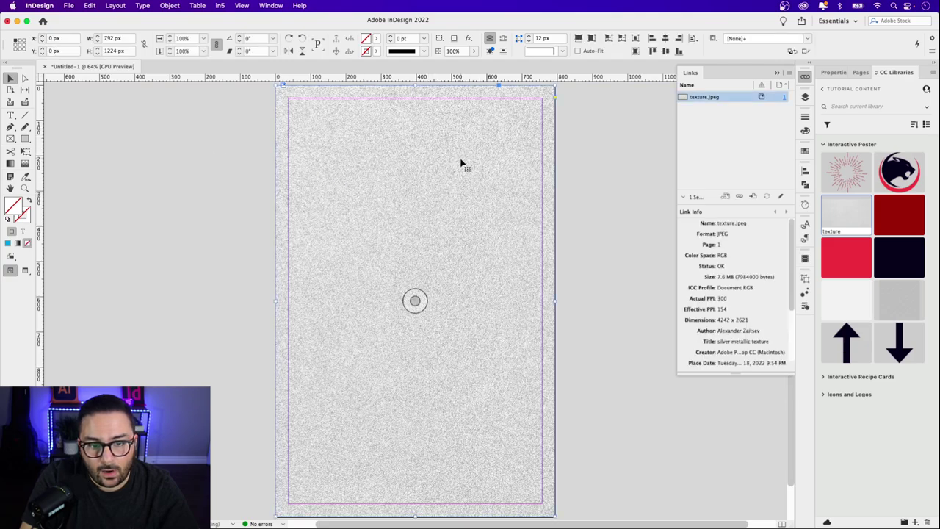
{"action": "left_click", "coordinate": [845, 301]}
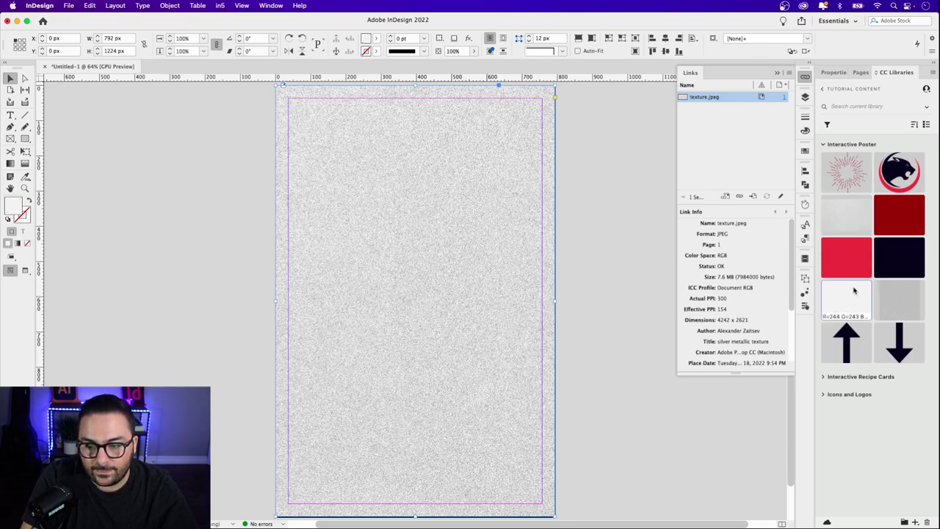
{"action": "left_click_drag", "start_coordinate": [390, 119], "coordinate": [398, 154]}
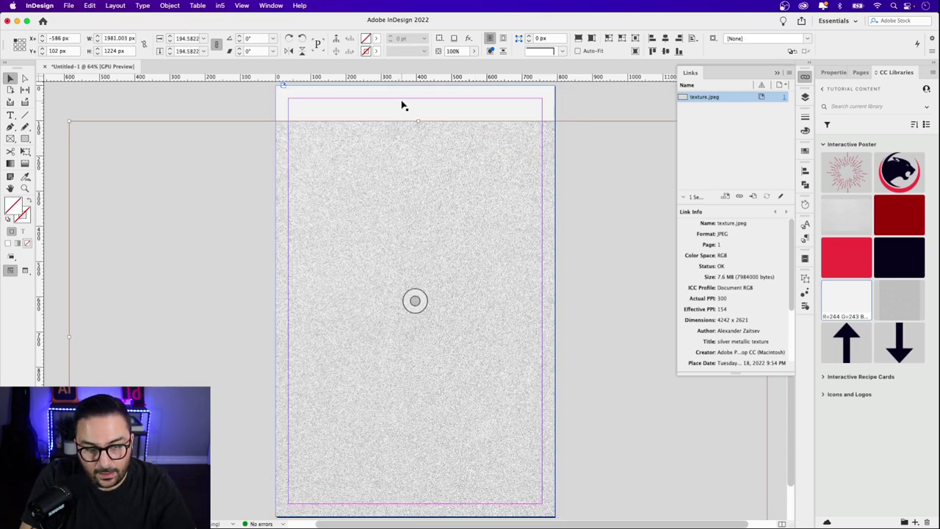
{"action": "key", "text": "super+z"}
{"action": "left_click", "coordinate": [198, 184]}
{"action": "left_click", "coordinate": [415, 300]}
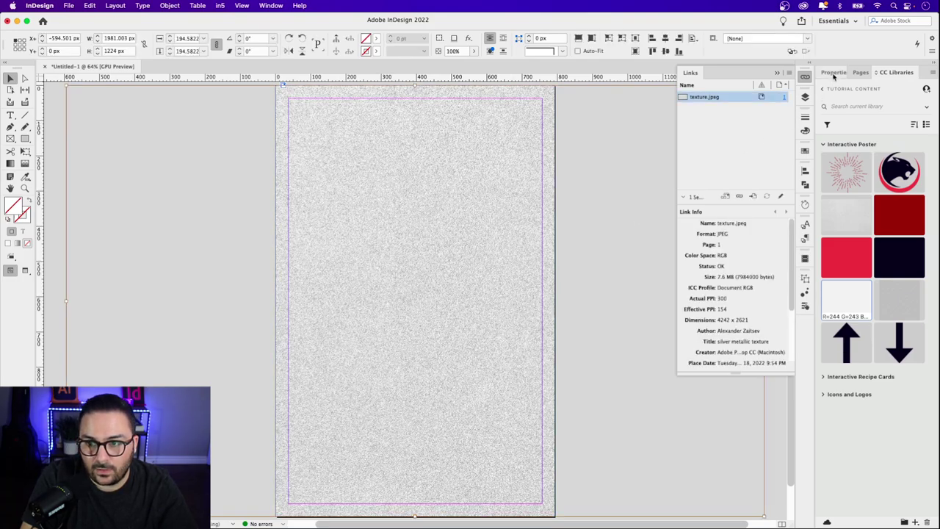
Step: Set the texture image's blend mode to Multiply with 35% opacity
{"action": "left_click", "coordinate": [834, 72]}
{"action": "left_click", "coordinate": [846, 169]}
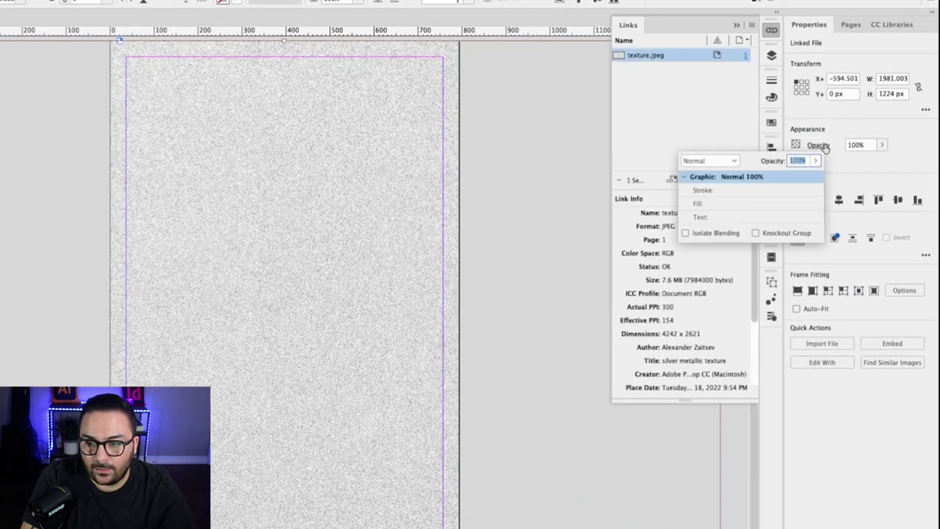
{"action": "left_click", "coordinate": [724, 161]}
{"action": "left_click", "coordinate": [720, 189]}
{"action": "left_click", "coordinate": [794, 160]}
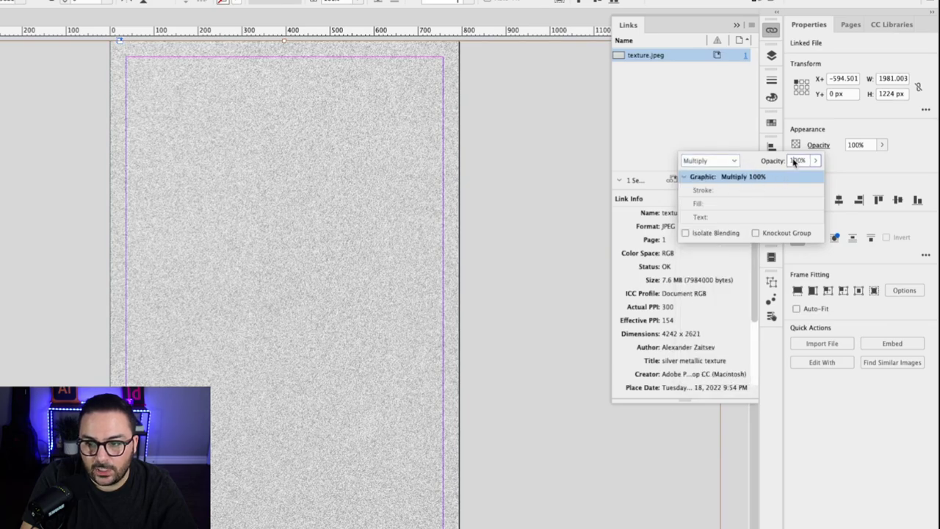
{"action": "type", "text": "35"}
{"action": "key", "text": "Return"}
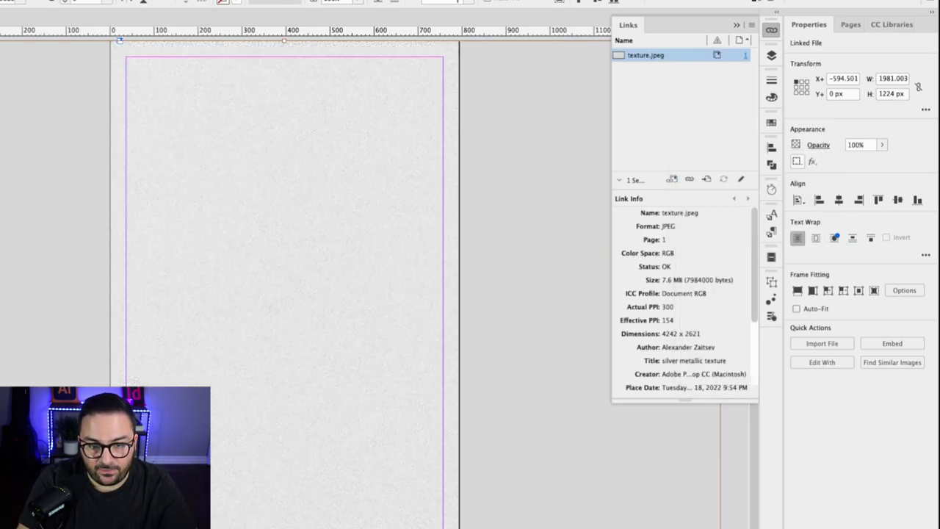
{"action": "left_click", "coordinate": [109, 147]}
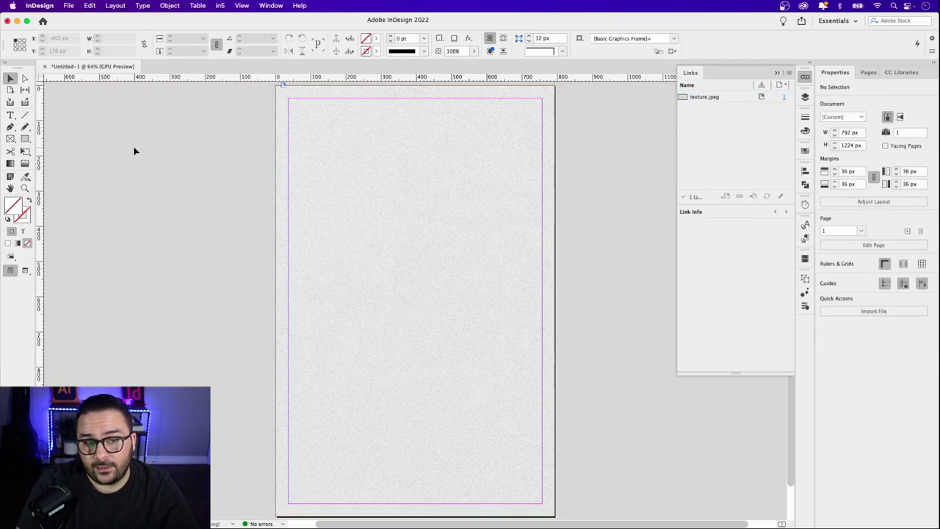
Step: Duplicate the texture frame and slide the copy to X 172 px
{"action": "left_click", "coordinate": [315, 169]}
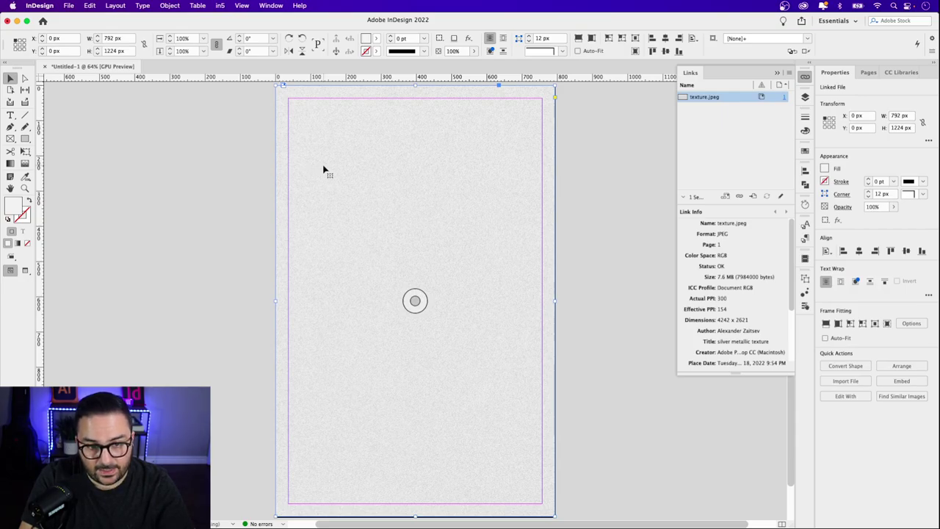
{"action": "left_click_drag", "start_coordinate": [316, 168], "coordinate": [394, 199]}
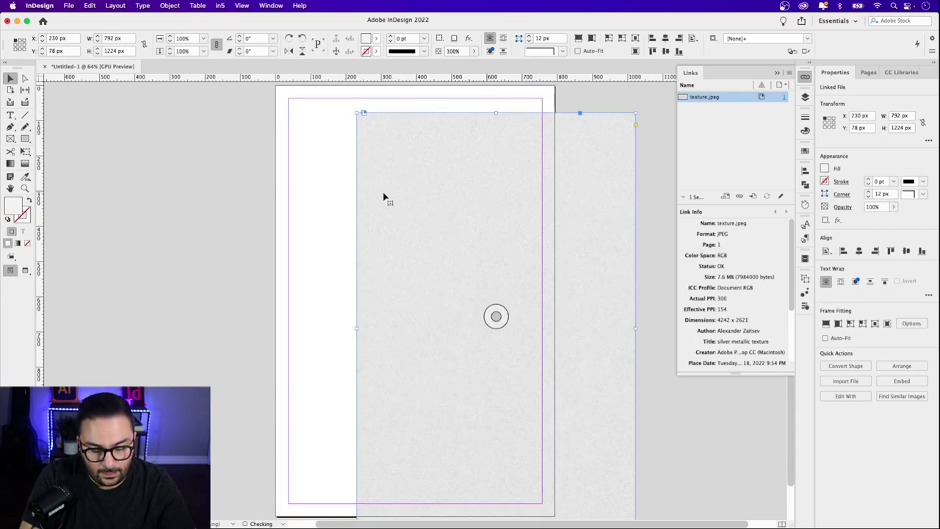
{"action": "key", "text": "super+z"}
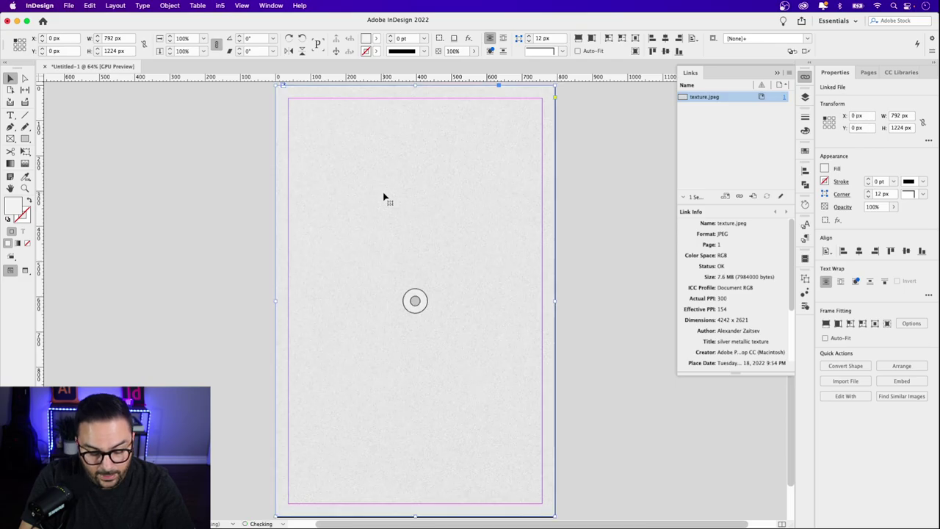
{"action": "key", "text": "alt+super+shift+v"}
{"action": "left_click_drag", "start_coordinate": [370, 176], "coordinate": [474, 195]}
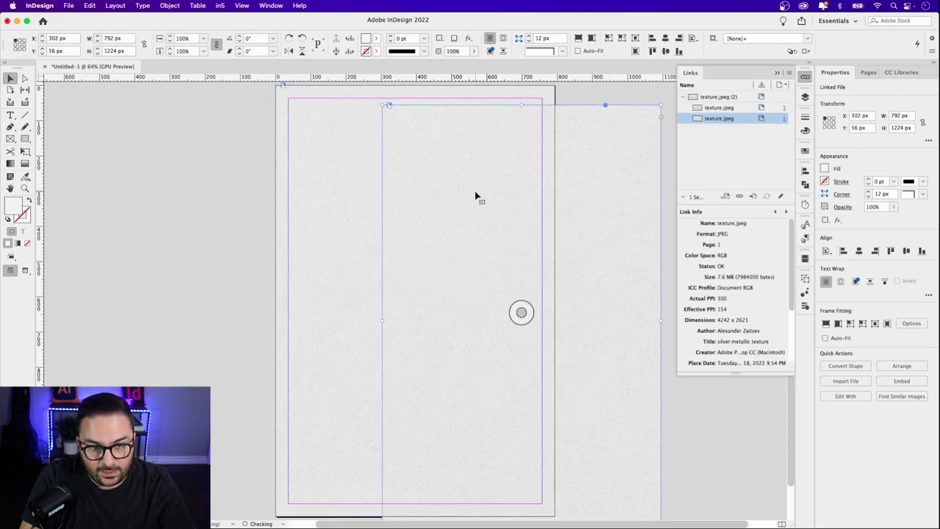
{"action": "left_click_drag", "start_coordinate": [450, 228], "coordinate": [404, 231]}
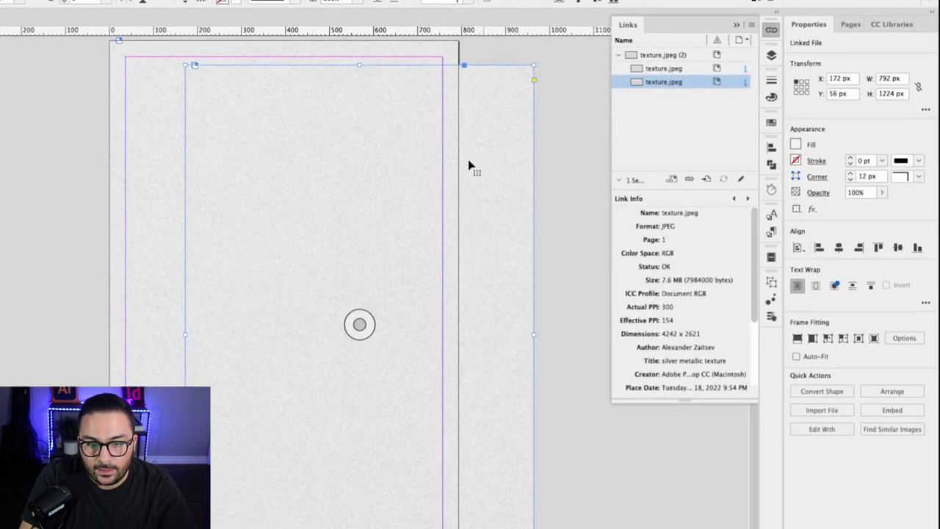
Step: Fill the duplicate frame with Black at 30% tint and move it near the top-left corner
{"action": "left_click", "coordinate": [771, 123]}
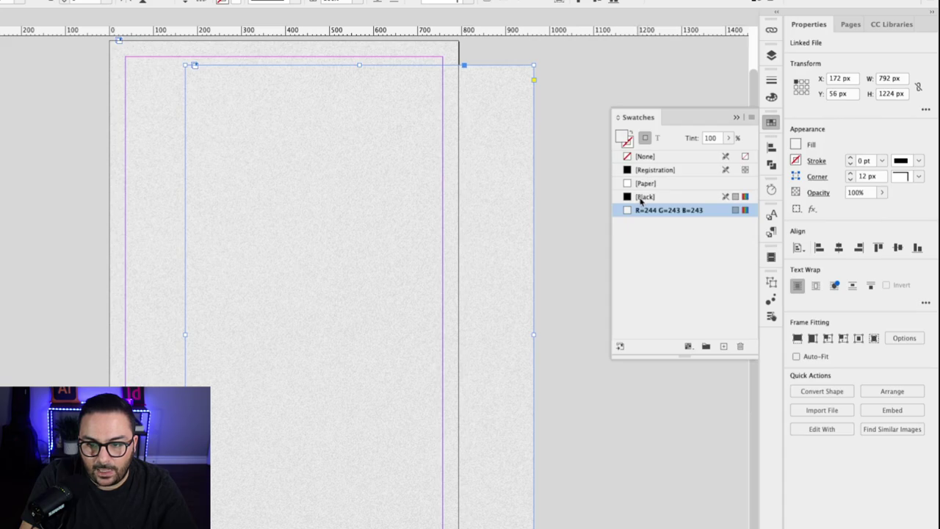
{"action": "left_click", "coordinate": [639, 196]}
{"action": "left_click", "coordinate": [707, 139]}
{"action": "type", "text": "30"}
{"action": "key", "text": "Return"}
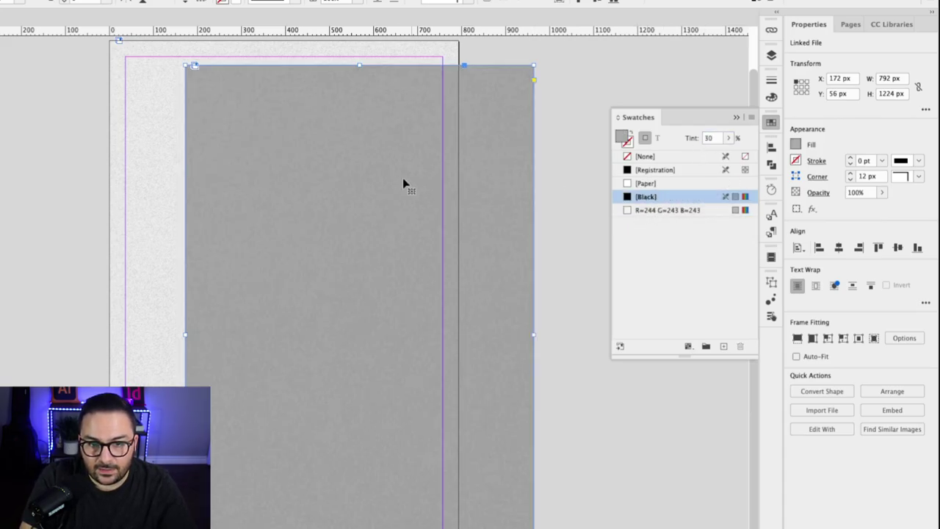
{"action": "left_click_drag", "start_coordinate": [414, 161], "coordinate": [368, 160]}
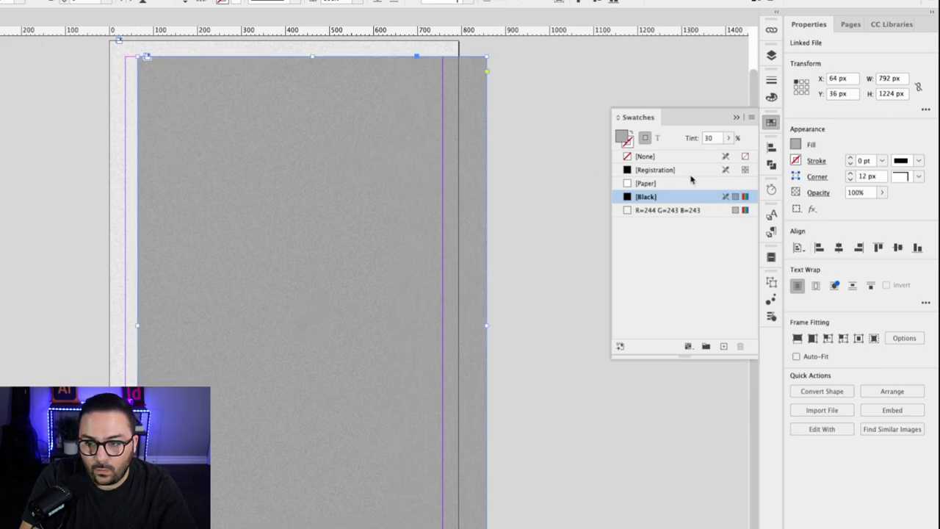
{"action": "left_click", "coordinate": [312, 319]}
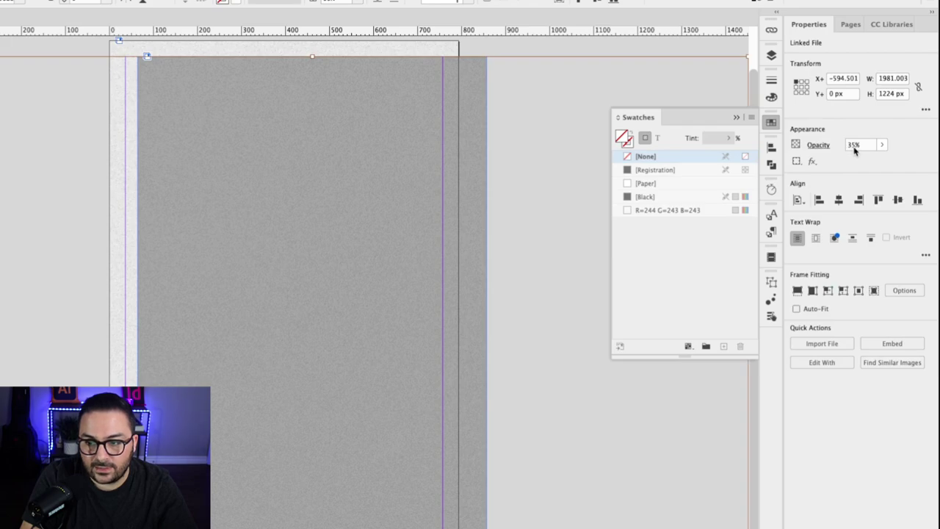
Step: Review the image's transparency settings, then select the gray 30% Black frame at 36 px, 36 px
{"action": "left_click", "coordinate": [822, 146]}
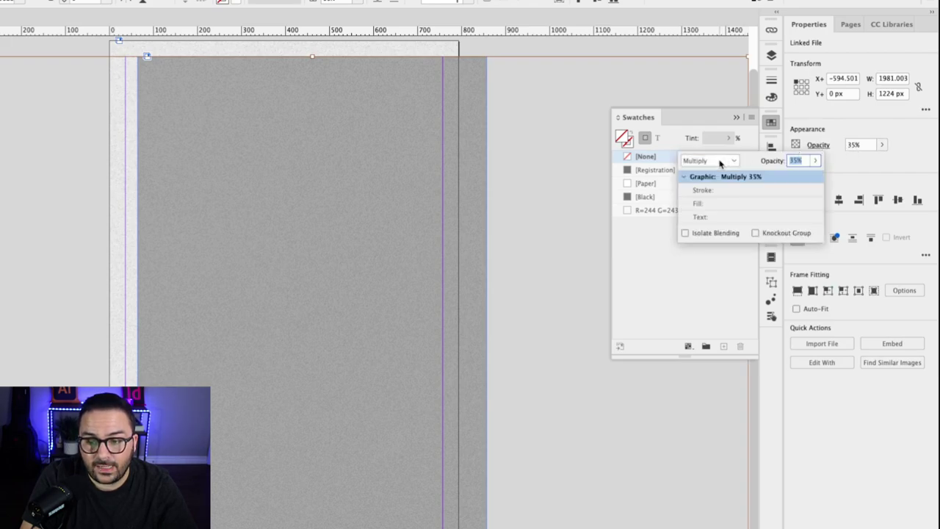
{"action": "key", "text": "Return"}
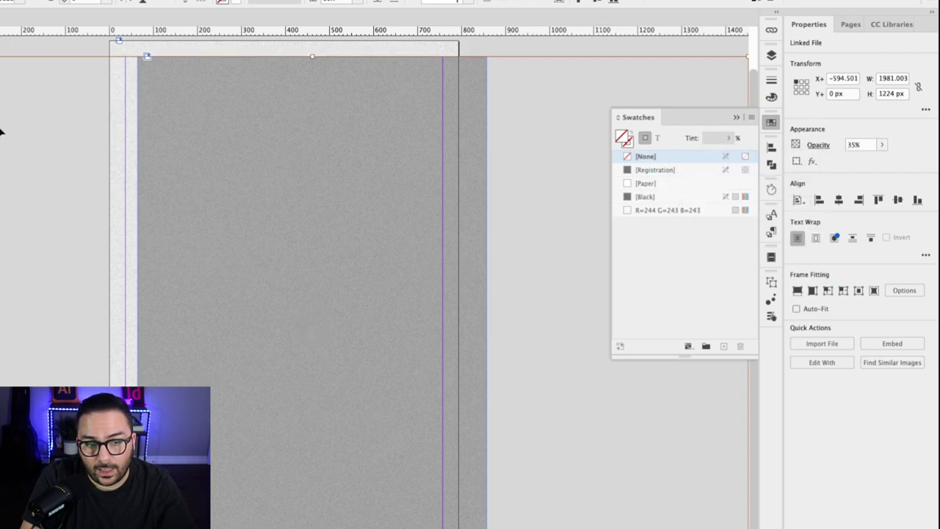
{"action": "left_click", "coordinate": [221, 132]}
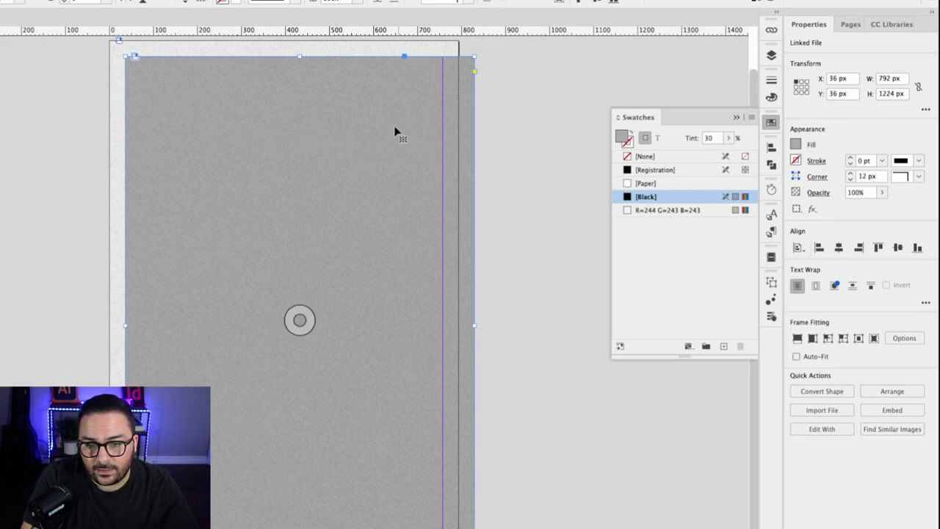
{"action": "left_click", "coordinate": [812, 210]}
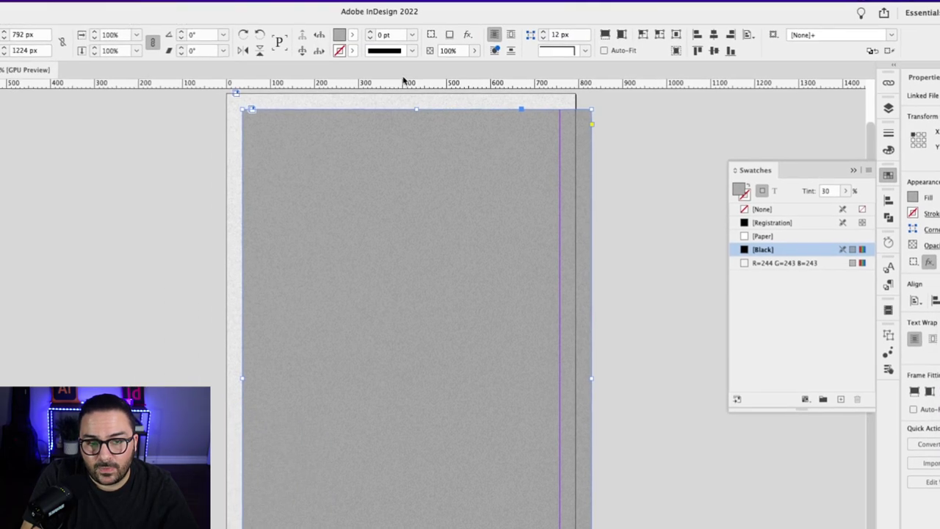
Step: Bring up the Effects panel and add a Gradient Feather to the gray frame
{"action": "left_click", "coordinate": [248, 7]}
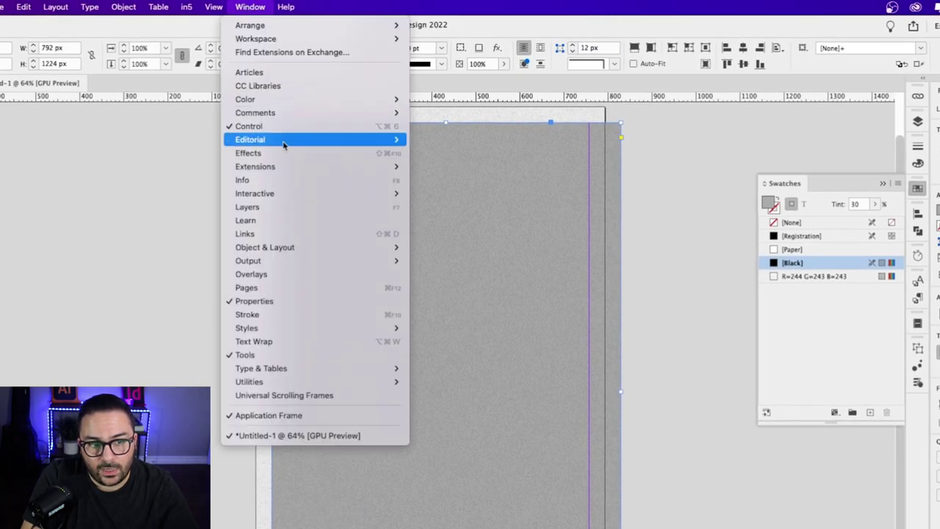
{"action": "left_click", "coordinate": [279, 153]}
{"action": "left_click_drag", "start_coordinate": [610, 211], "coordinate": [688, 185]}
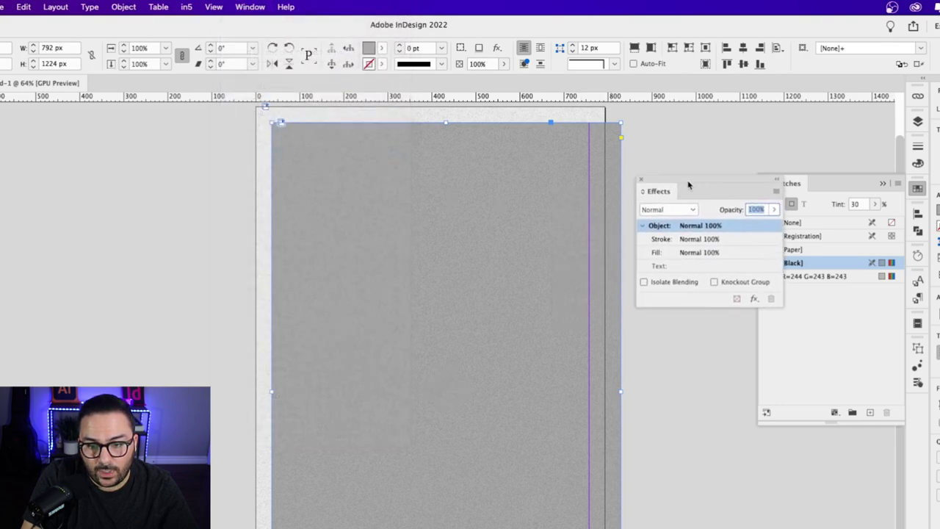
{"action": "left_click", "coordinate": [756, 299]}
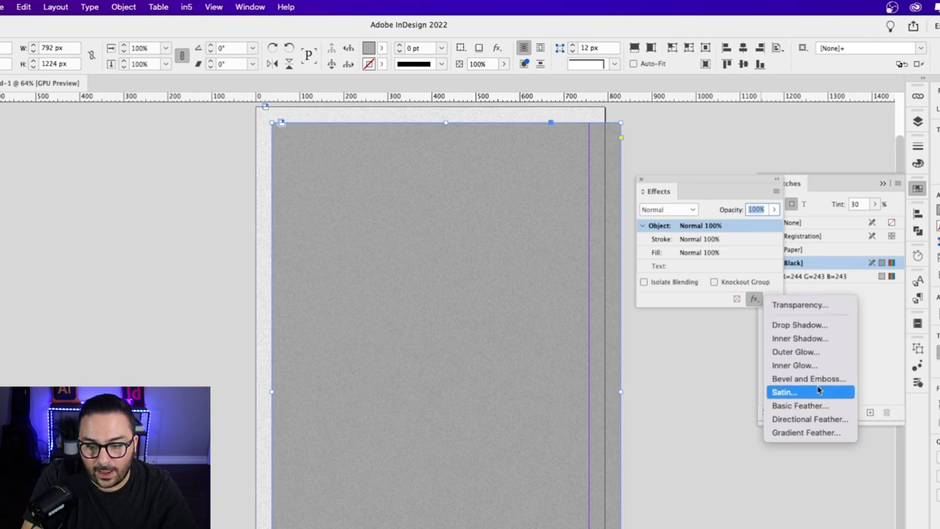
{"action": "left_click", "coordinate": [820, 438]}
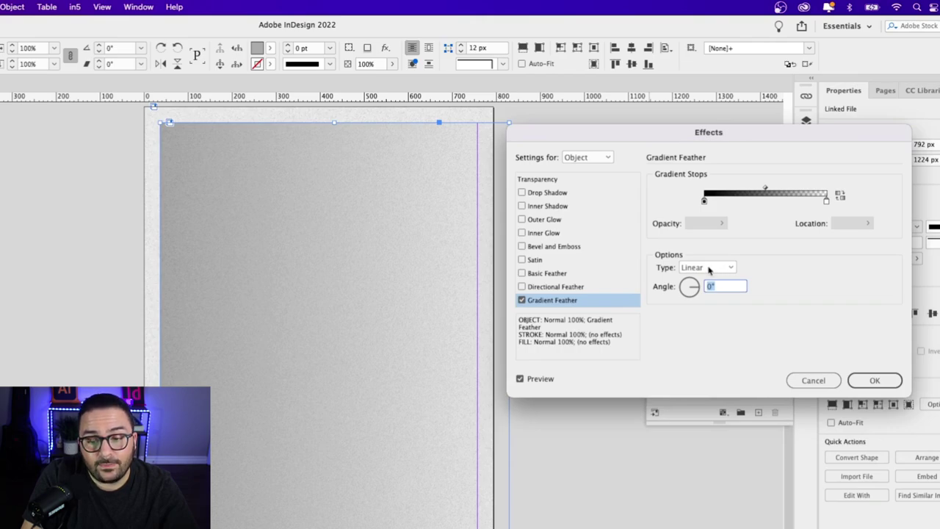
Step: Make the gradient feather radial with its midpoint at 38.84% and apply it
{"action": "left_click", "coordinate": [708, 268]}
{"action": "left_click", "coordinate": [709, 269]}
{"action": "left_click", "coordinate": [709, 269]}
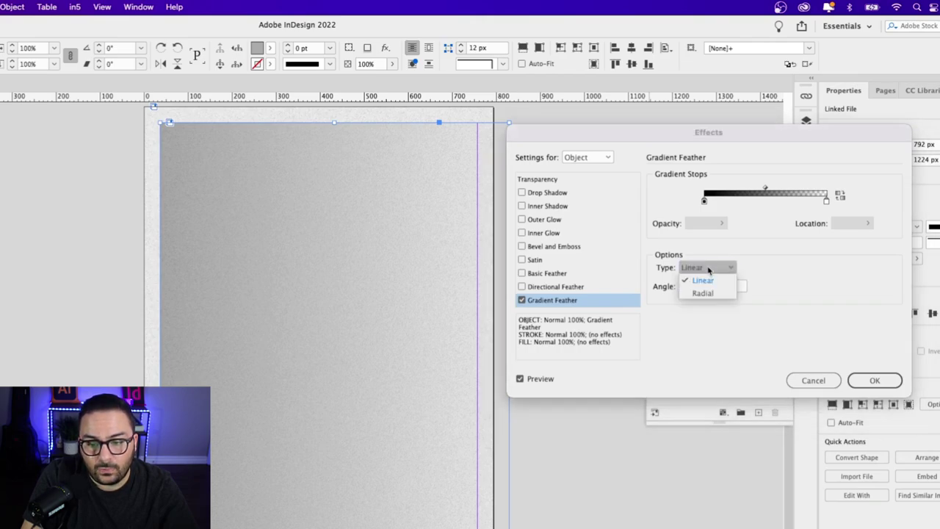
{"action": "left_click", "coordinate": [707, 293]}
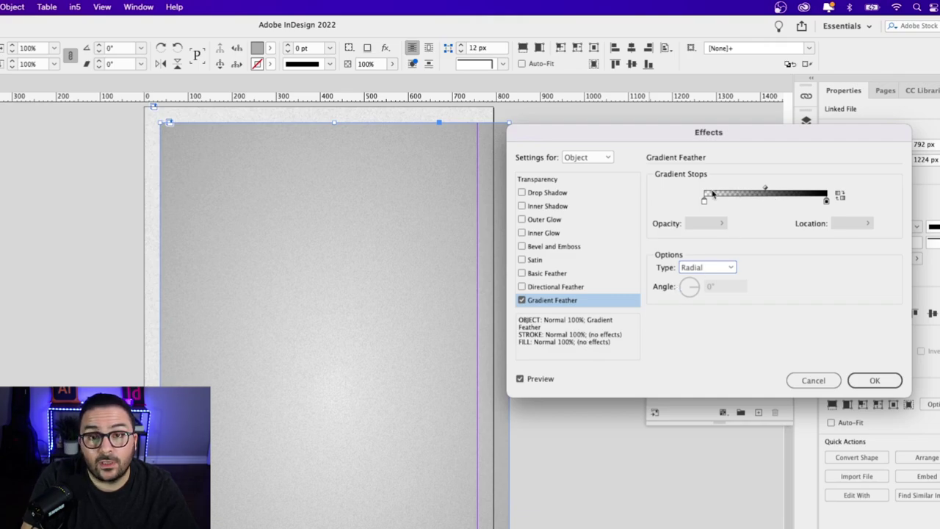
{"action": "left_click_drag", "start_coordinate": [765, 191], "coordinate": [761, 190]}
{"action": "left_click", "coordinate": [873, 379]}
{"action": "left_click_drag", "start_coordinate": [464, 350], "coordinate": [407, 296]}
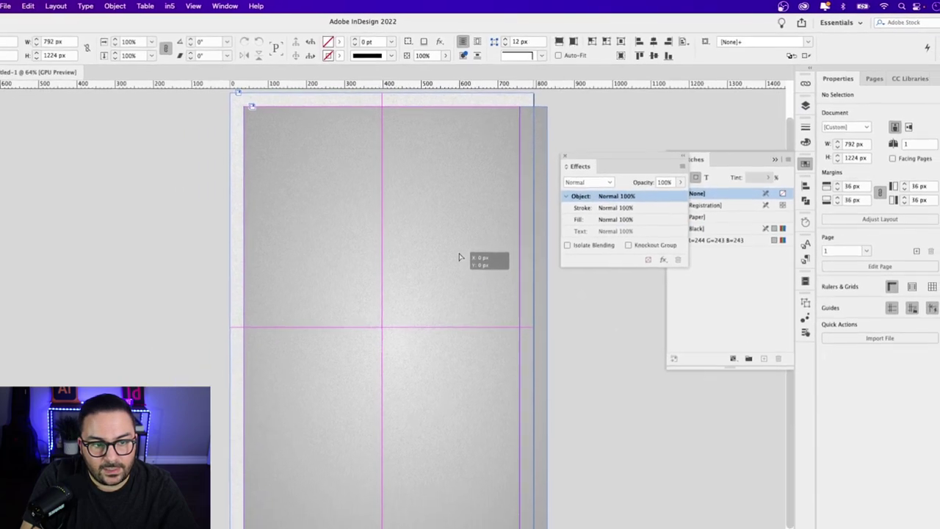
{"action": "left_click_drag", "start_coordinate": [459, 257], "coordinate": [460, 257]}
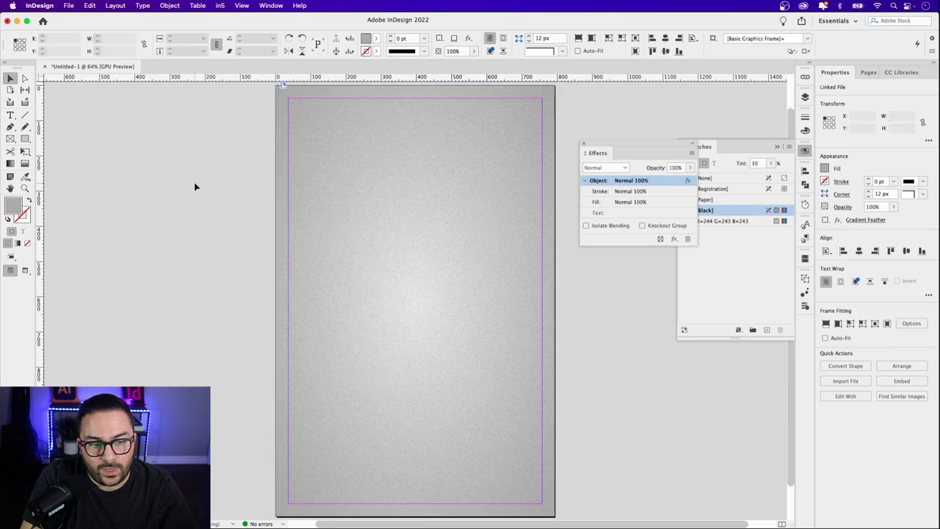
Step: Deselect the gray background frame using the empty pasteboard
{"action": "left_click", "coordinate": [195, 187]}
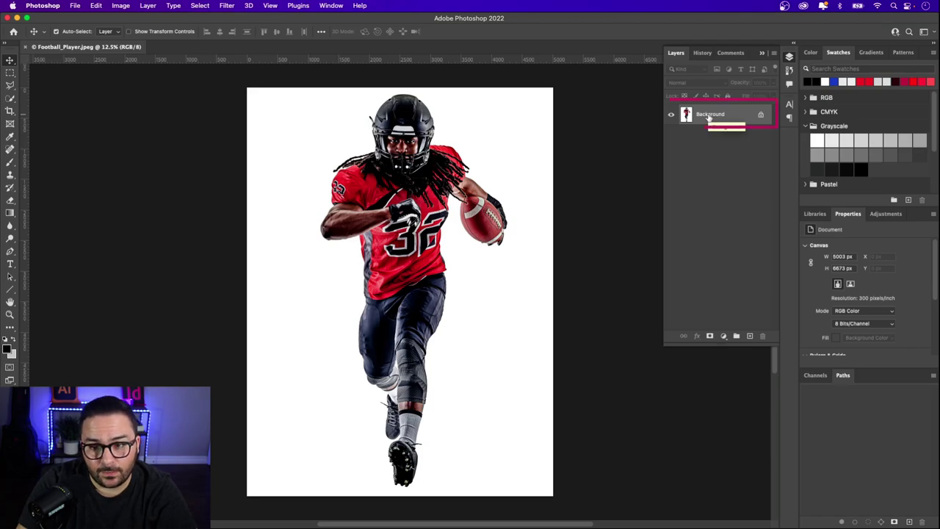
Step: Duplicate the Background layer as 'Background copy' and auto-select the football player with Select Subject
{"action": "right_click", "coordinate": [708, 117]}
{"action": "left_click", "coordinate": [727, 135]}
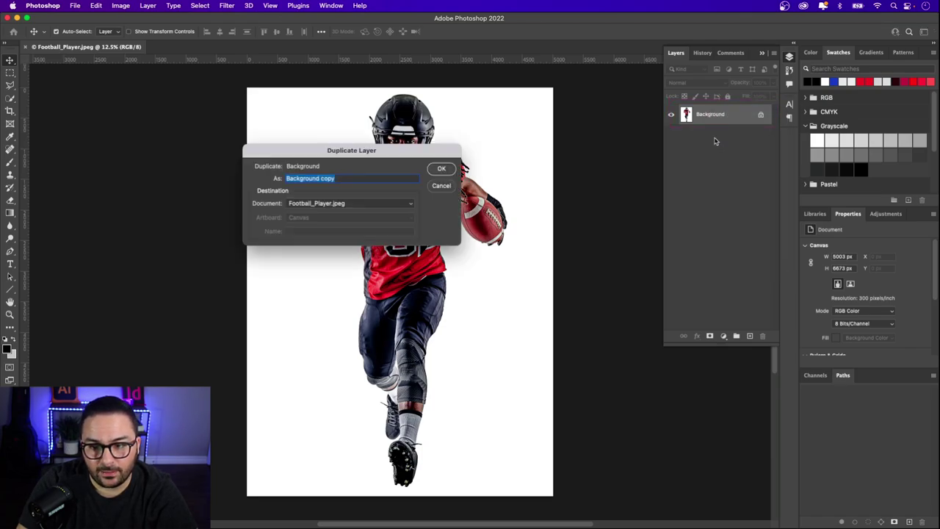
{"action": "left_click", "coordinate": [439, 170]}
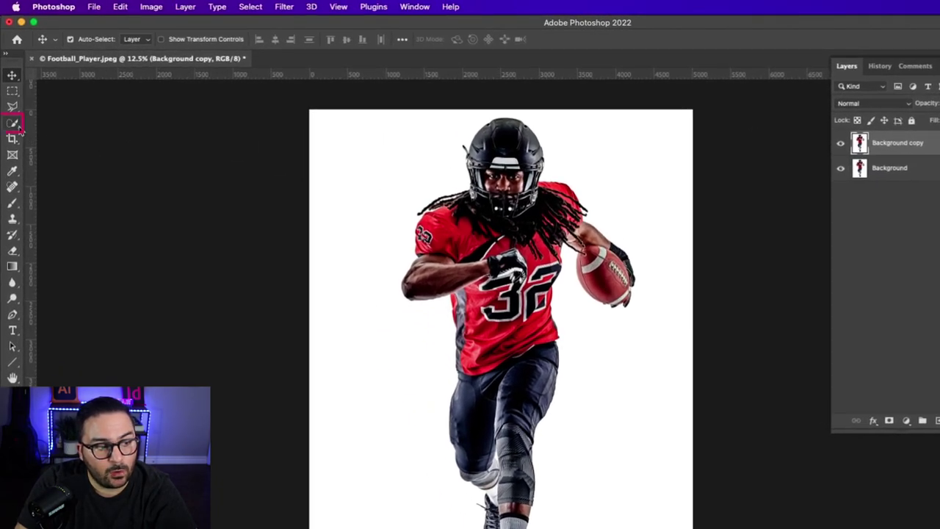
{"action": "left_click", "coordinate": [18, 127]}
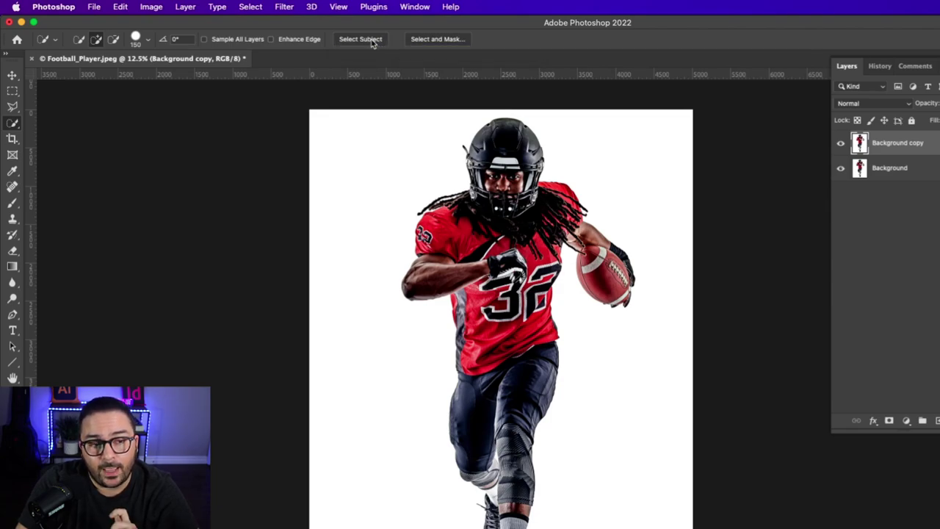
{"action": "left_click", "coordinate": [372, 42]}
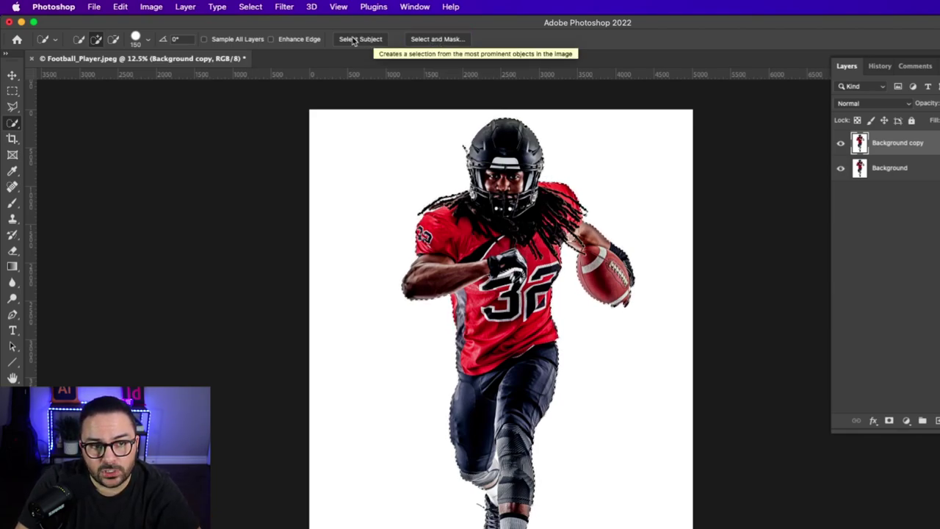
Step: Enter Select and Mask and zoom in on the player's helmet and dreadlocks
{"action": "left_click", "coordinate": [438, 40]}
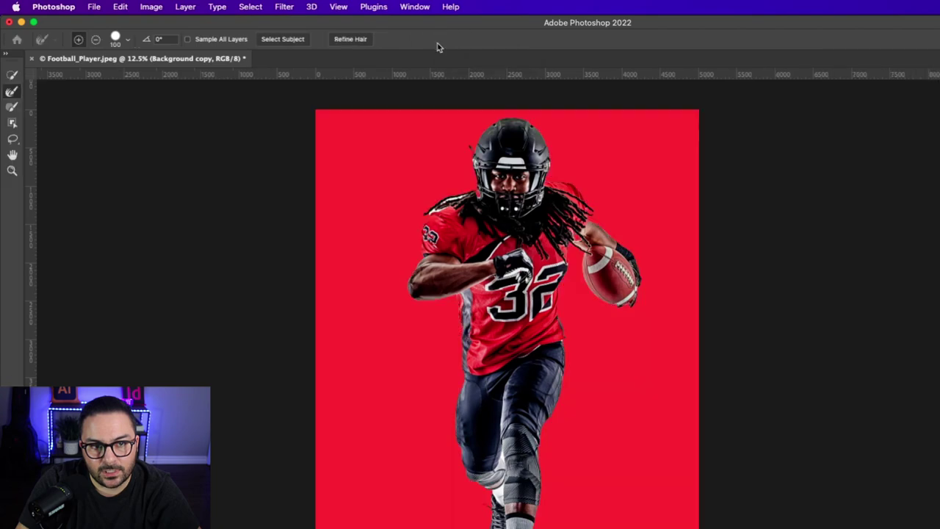
{"action": "key", "text": "alt"}
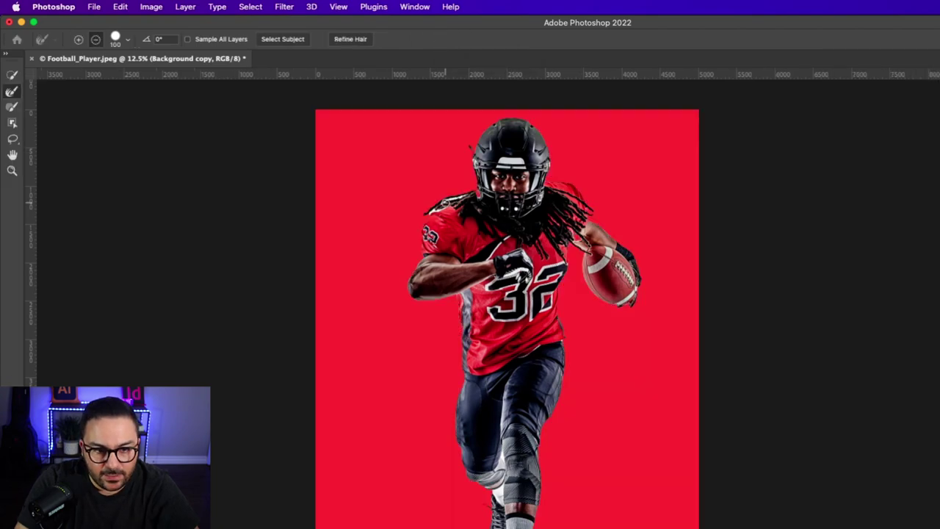
{"action": "scroll", "coordinate": [446, 202], "scroll_direction": "up", "scroll_amount": 3}
{"action": "left_click_drag", "start_coordinate": [591, 169], "coordinate": [574, 303]}
{"action": "left_click_drag", "start_coordinate": [669, 378], "coordinate": [570, 207]}
{"action": "left_click_drag", "start_coordinate": [337, 166], "coordinate": [399, 234]}
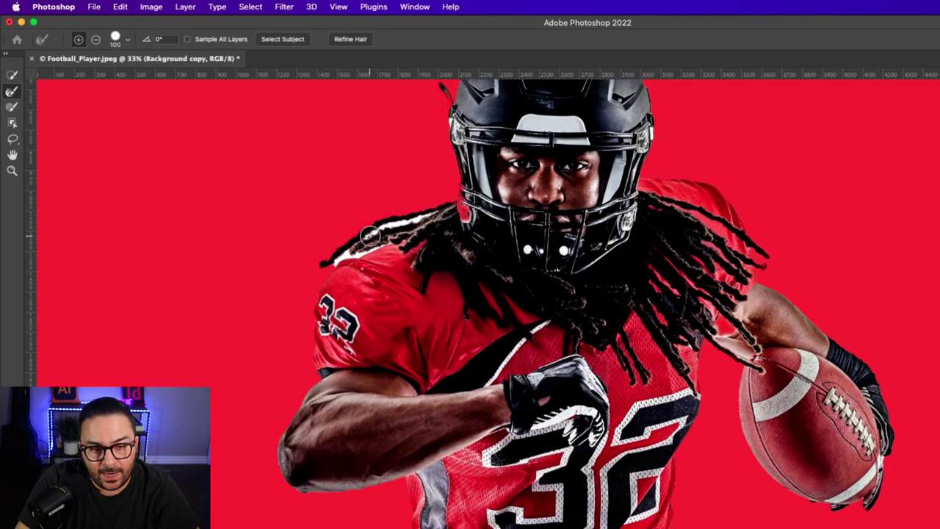
{"action": "scroll", "coordinate": [538, 352], "scroll_direction": "down", "scroll_amount": 10}
{"action": "scroll", "coordinate": [614, 424], "scroll_direction": "down", "scroll_amount": 5}
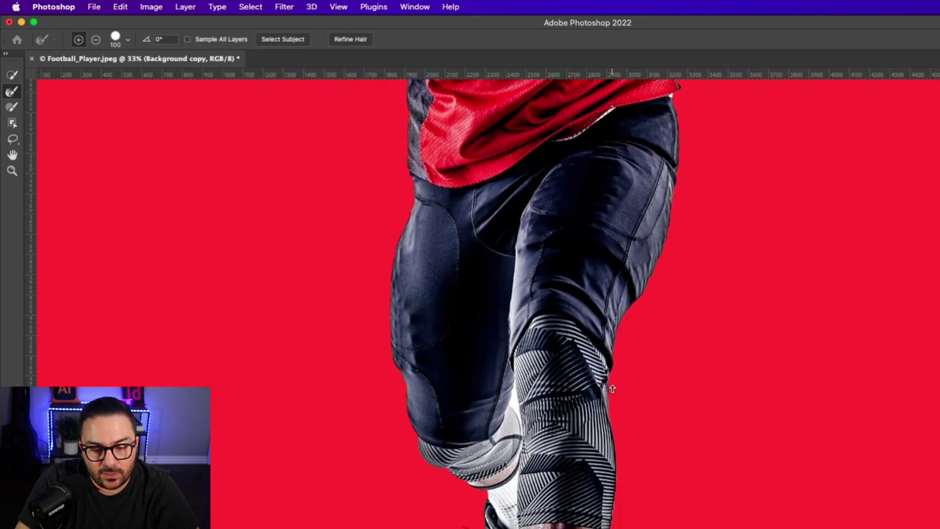
{"action": "left_click_drag", "start_coordinate": [635, 221], "coordinate": [634, 233]}
{"action": "scroll", "coordinate": [634, 234], "scroll_direction": "up", "scroll_amount": 10}
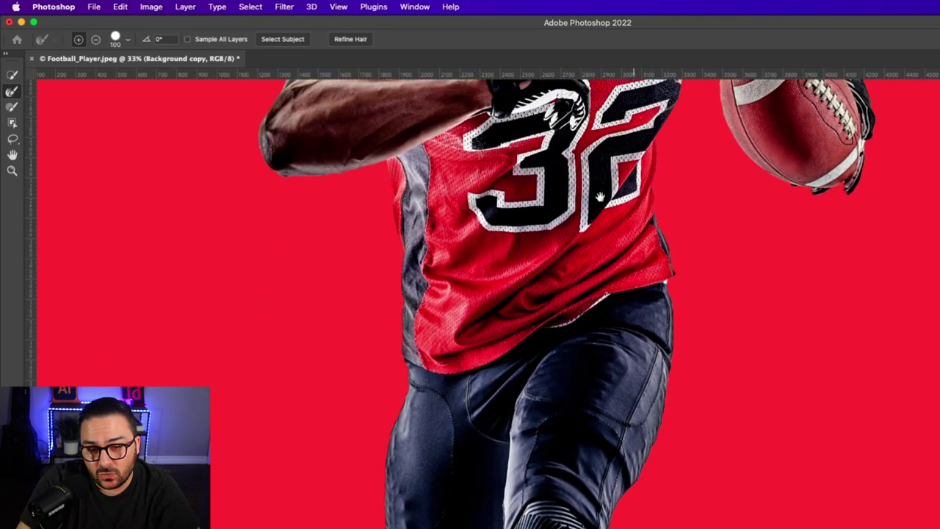
{"action": "scroll", "coordinate": [546, 251], "scroll_direction": "up", "scroll_amount": 5}
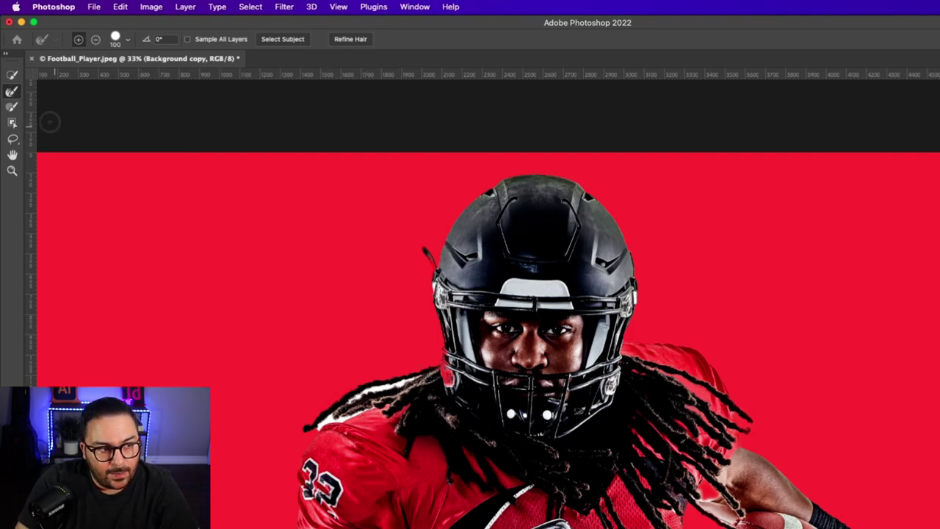
{"action": "scroll", "coordinate": [345, 390], "scroll_direction": "up", "scroll_amount": 4}
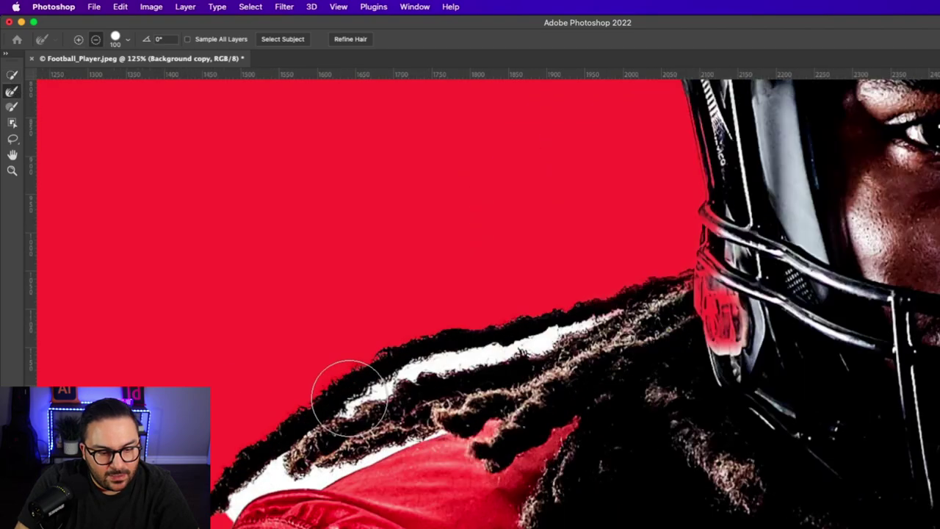
Step: Paint the lower and upper hair strands with the Refine Edge Brush to remove the white fringe
{"action": "mouse_move", "coordinate": [425, 365]}
{"action": "left_mouse_down"}
{"action": "mouse_move", "coordinate": [639, 337]}
{"action": "mouse_move", "coordinate": [669, 319]}
{"action": "left_mouse_up"}
{"action": "mouse_move", "coordinate": [228, 481]}
{"action": "left_mouse_down"}
{"action": "mouse_move", "coordinate": [247, 461]}
{"action": "mouse_move", "coordinate": [332, 448]}
{"action": "mouse_move", "coordinate": [436, 400]}
{"action": "mouse_move", "coordinate": [452, 411]}
{"action": "left_mouse_up"}
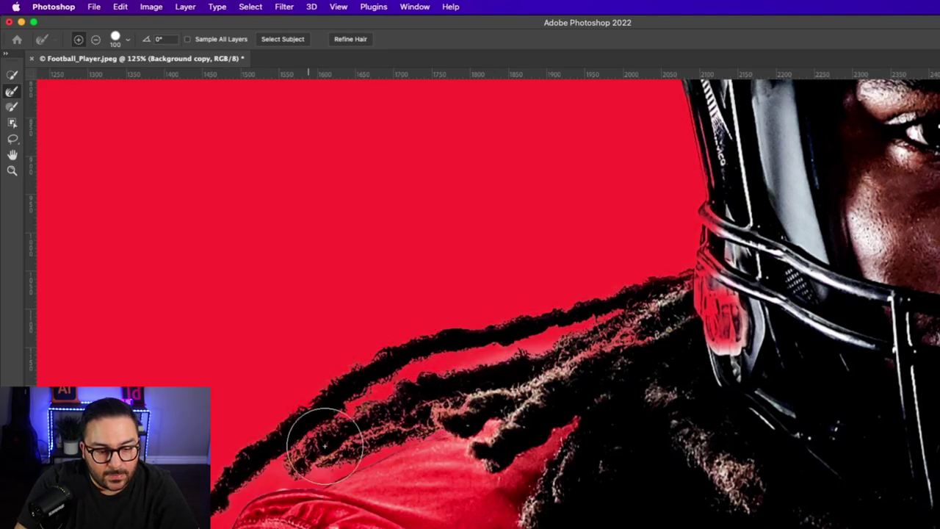
{"action": "mouse_move", "coordinate": [608, 352]}
{"action": "left_mouse_down"}
{"action": "mouse_move", "coordinate": [598, 330]}
{"action": "mouse_move", "coordinate": [609, 330]}
{"action": "left_mouse_up"}
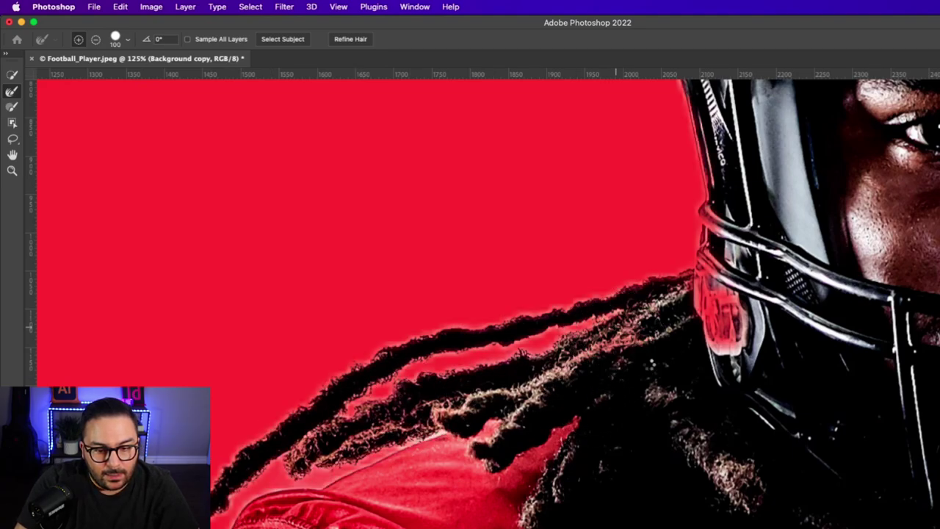
{"action": "scroll", "coordinate": [639, 387], "scroll_direction": "down", "scroll_amount": 5}
{"action": "scroll", "coordinate": [639, 386], "scroll_direction": "up", "scroll_amount": 3}
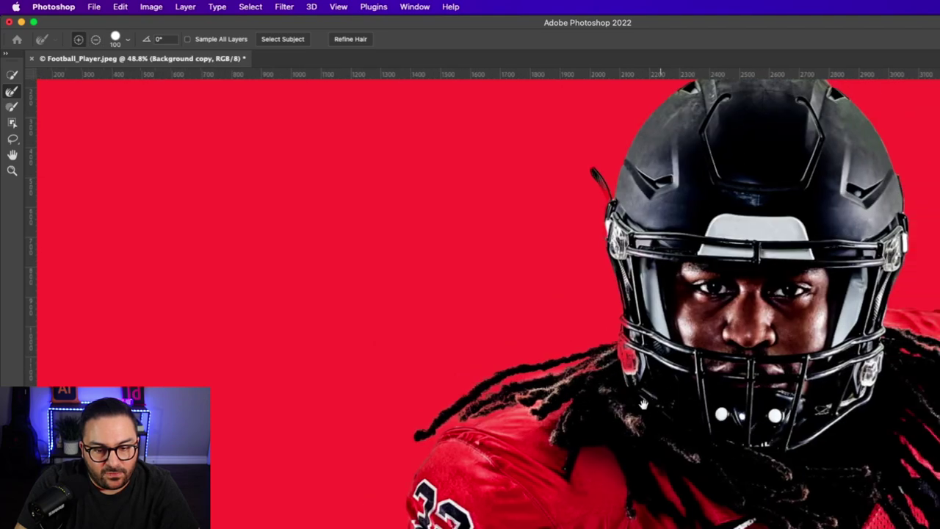
{"action": "scroll", "coordinate": [543, 330], "scroll_direction": "up", "scroll_amount": 2}
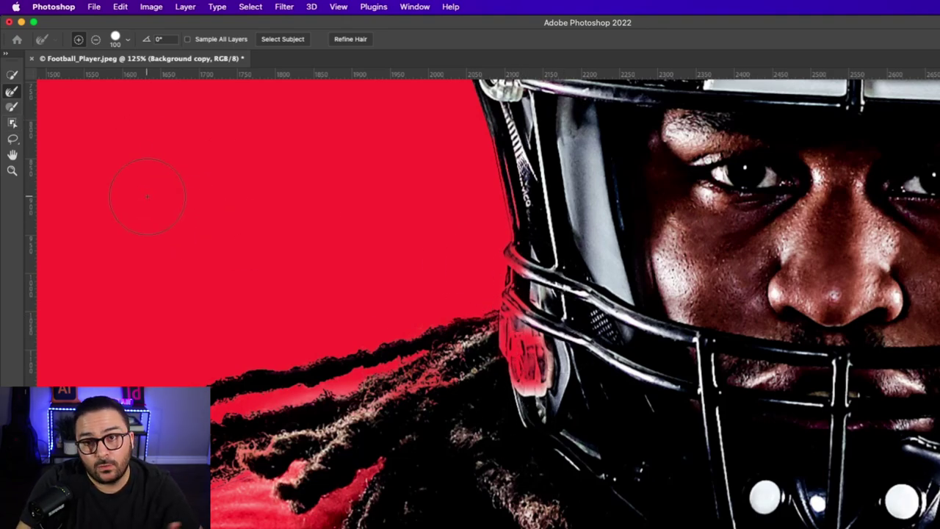
Step: Paint the face-guard edge with a size 35 Brush, then lower the overlay opacity to 60%
{"action": "left_click", "coordinate": [10, 108]}
{"action": "key", "text": "bracketright"}
{"action": "key", "text": "bracketright"}
{"action": "key", "text": "bracketright"}
{"action": "key", "text": "bracketright"}
{"action": "key", "text": "bracketright"}
{"action": "key", "text": "bracketright"}
{"action": "key", "text": "bracketright"}
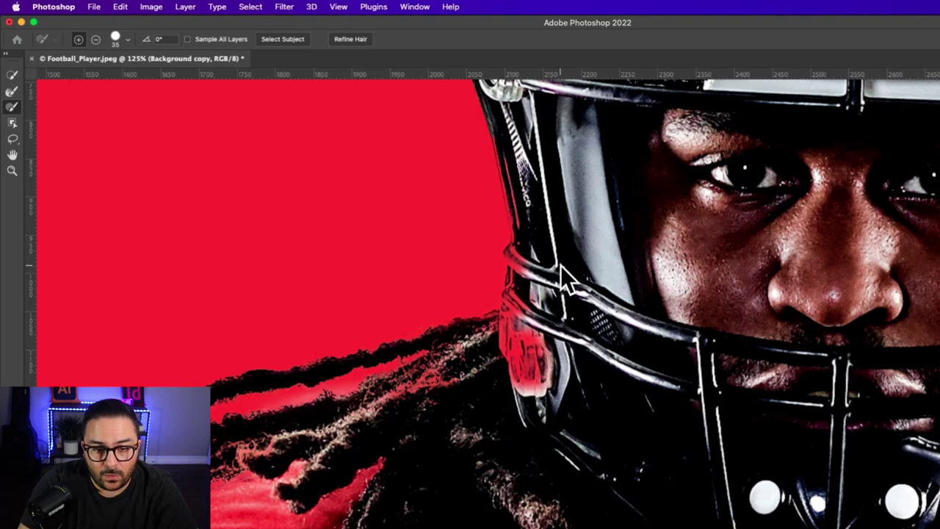
{"action": "mouse_move", "coordinate": [548, 260]}
{"action": "left_mouse_down"}
{"action": "mouse_move", "coordinate": [523, 364]}
{"action": "mouse_move", "coordinate": [536, 371]}
{"action": "mouse_move", "coordinate": [529, 419]}
{"action": "mouse_move", "coordinate": [514, 313]}
{"action": "mouse_move", "coordinate": [524, 249]}
{"action": "mouse_move", "coordinate": [518, 293]}
{"action": "left_mouse_up"}
{"action": "scroll", "coordinate": [528, 293], "scroll_direction": "up", "scroll_amount": 5}
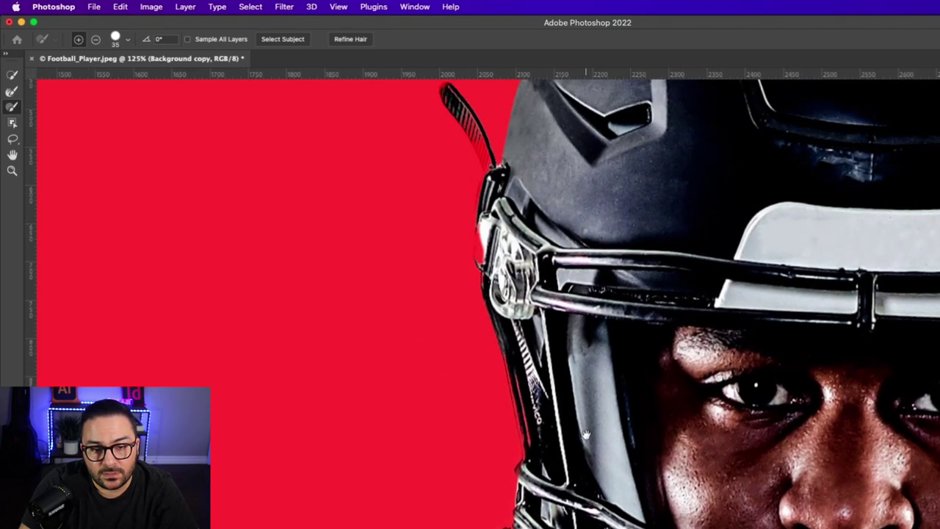
{"action": "mouse_move", "coordinate": [518, 381]}
{"action": "left_mouse_down"}
{"action": "mouse_move", "coordinate": [540, 452]}
{"action": "mouse_move", "coordinate": [532, 391]}
{"action": "mouse_move", "coordinate": [529, 459]}
{"action": "mouse_move", "coordinate": [511, 378]}
{"action": "mouse_move", "coordinate": [570, 448]}
{"action": "mouse_move", "coordinate": [495, 401]}
{"action": "mouse_move", "coordinate": [490, 377]}
{"action": "mouse_move", "coordinate": [495, 402]}
{"action": "mouse_move", "coordinate": [485, 376]}
{"action": "mouse_move", "coordinate": [505, 445]}
{"action": "left_mouse_up"}
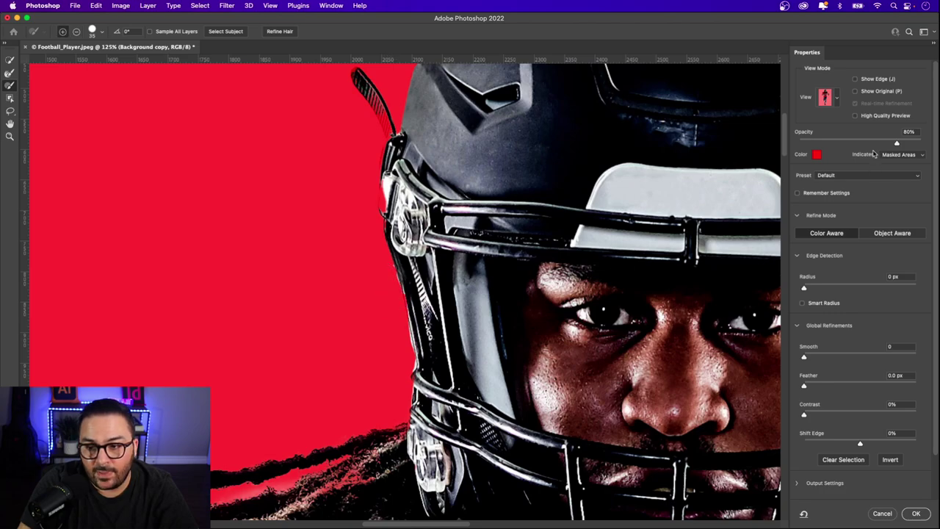
{"action": "left_click", "coordinate": [842, 104]}
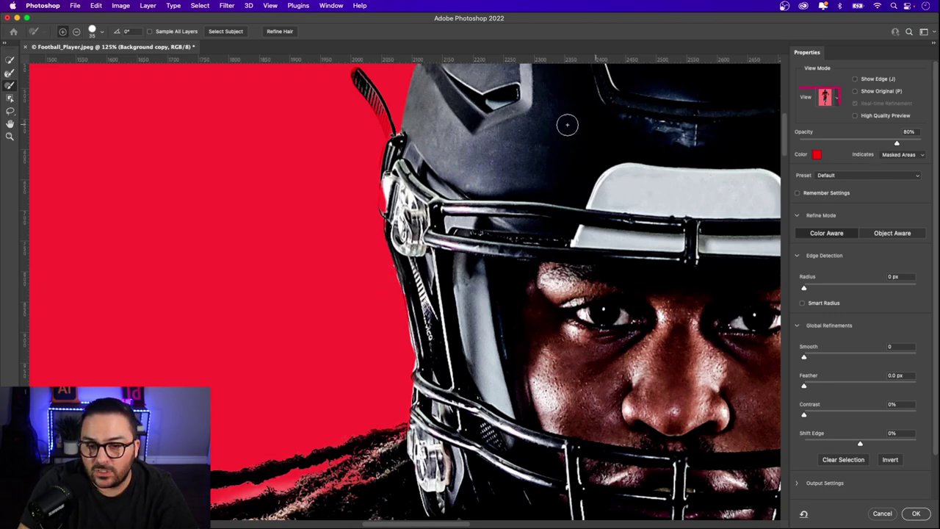
{"action": "left_click_drag", "start_coordinate": [896, 144], "coordinate": [873, 144]}
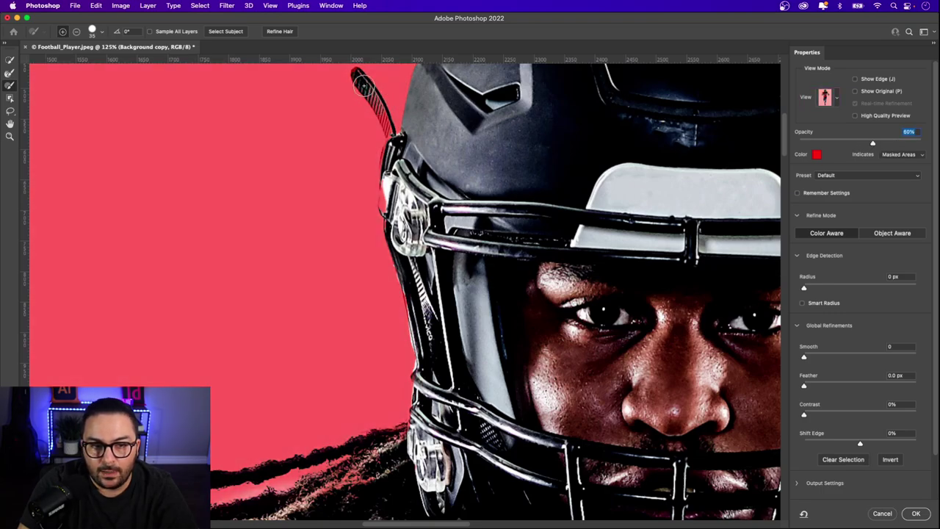
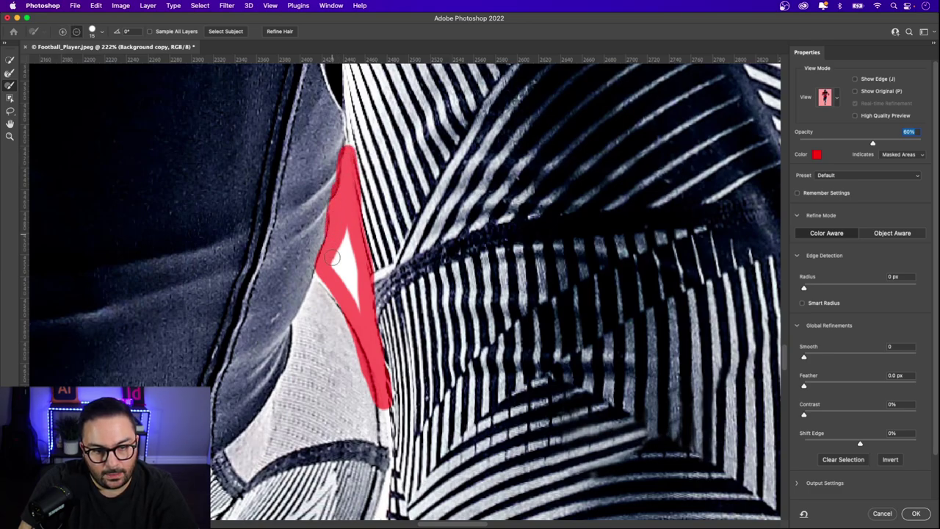
Step: Paint the gap between the dark shorts and striped sleeve out of the selection, trimming the lower tip
{"action": "mouse_move", "coordinate": [332, 257]}
{"action": "left_mouse_down"}
{"action": "mouse_move", "coordinate": [352, 305]}
{"action": "mouse_move", "coordinate": [344, 226]}
{"action": "mouse_move", "coordinate": [348, 279]}
{"action": "left_mouse_up"}
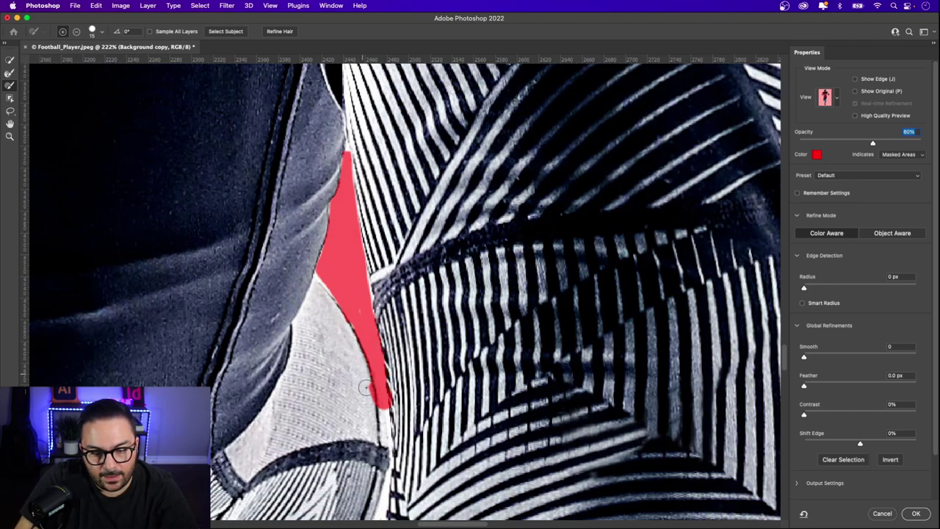
{"action": "mouse_move", "coordinate": [365, 387]}
{"action": "left_mouse_down"}
{"action": "mouse_move", "coordinate": [389, 419]}
{"action": "mouse_move", "coordinate": [398, 386]}
{"action": "left_mouse_up"}
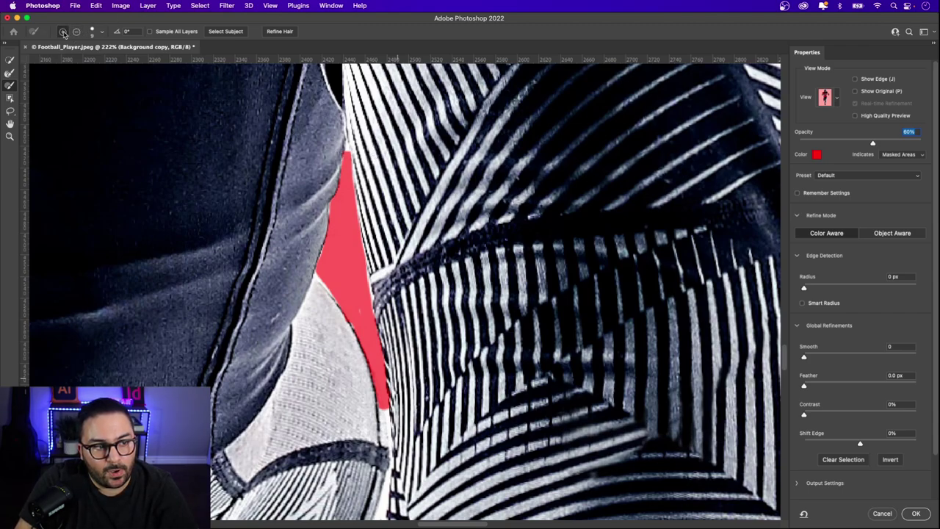
{"action": "left_click", "coordinate": [63, 32]}
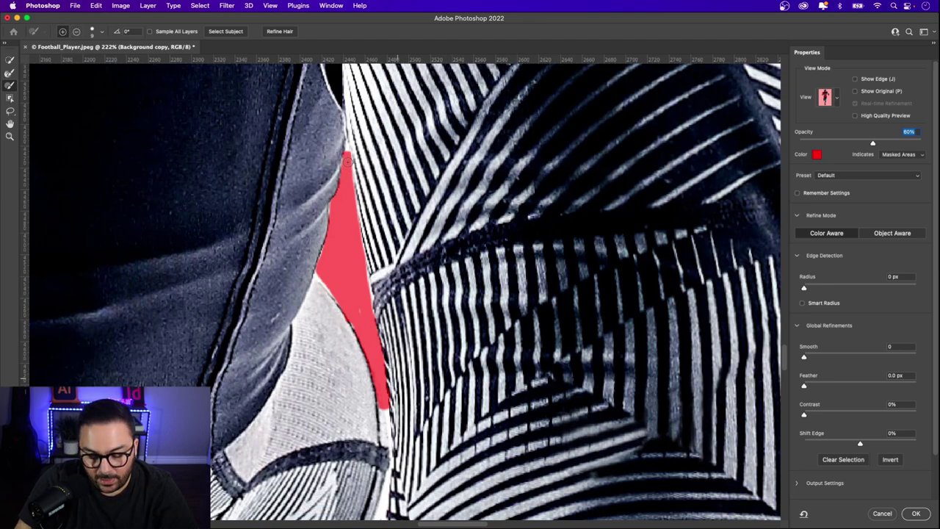
{"action": "key", "text": "alt"}
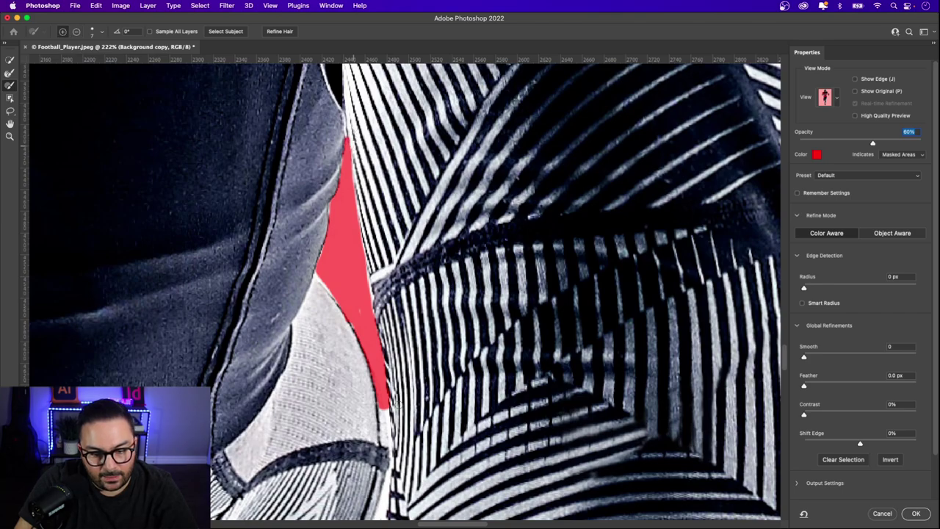
{"action": "scroll", "coordinate": [367, 301], "scroll_direction": "down", "scroll_amount": 10}
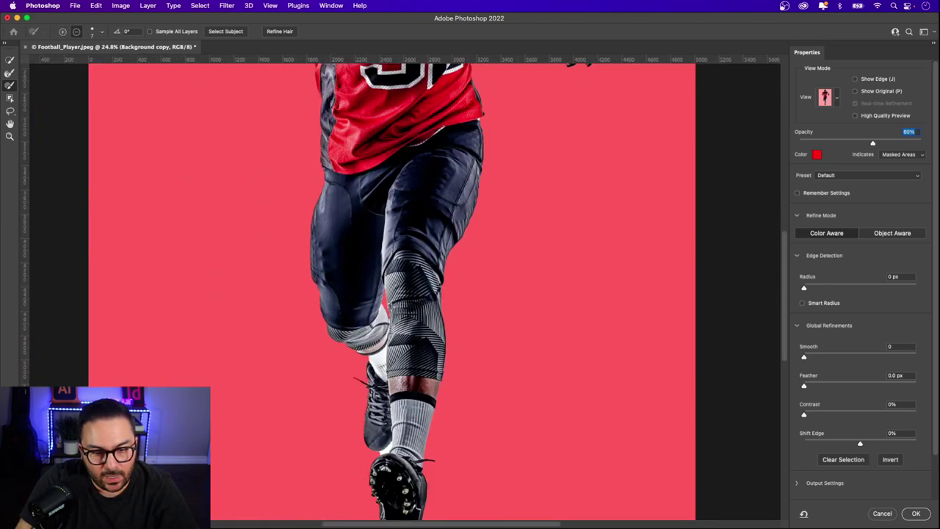
{"action": "scroll", "coordinate": [397, 294], "scroll_direction": "down", "scroll_amount": 3}
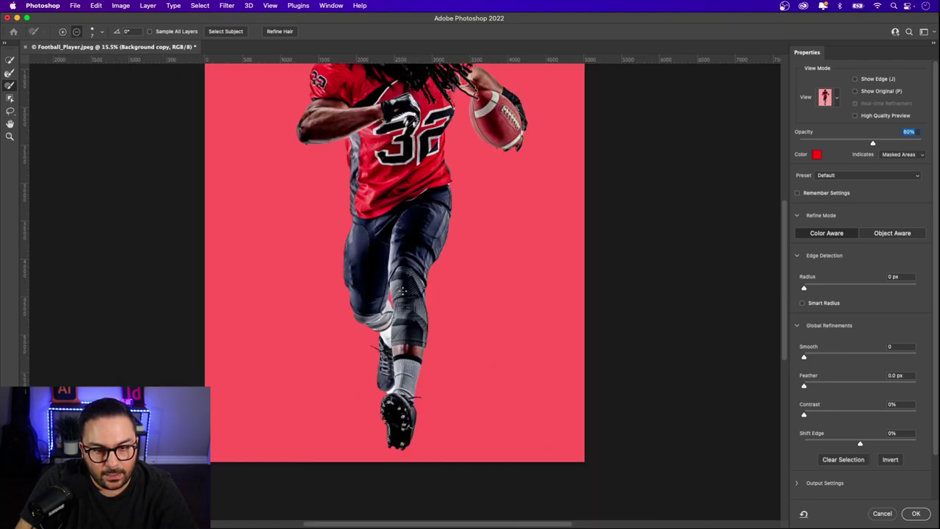
{"action": "scroll", "coordinate": [402, 292], "scroll_direction": "down", "scroll_amount": 3}
{"action": "scroll", "coordinate": [417, 250], "scroll_direction": "up", "scroll_amount": 3}
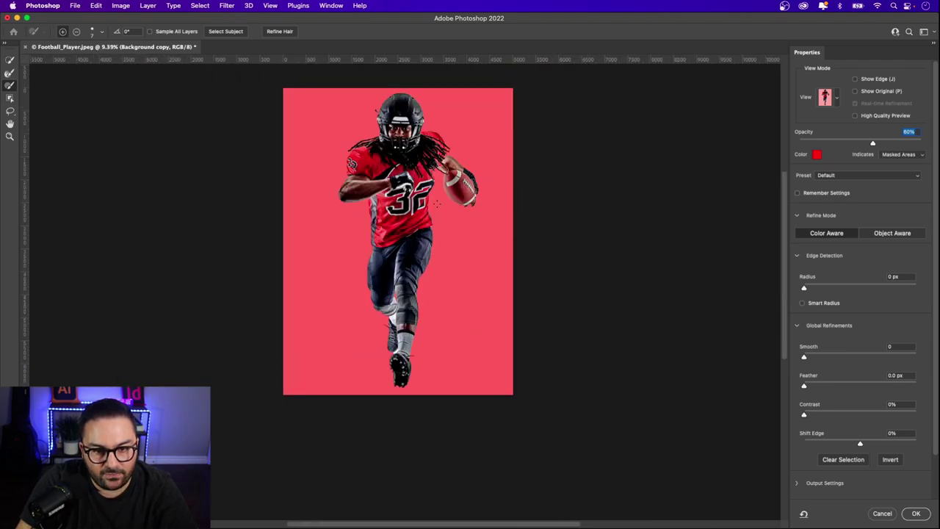
{"action": "scroll", "coordinate": [449, 132], "scroll_direction": "up", "scroll_amount": 5}
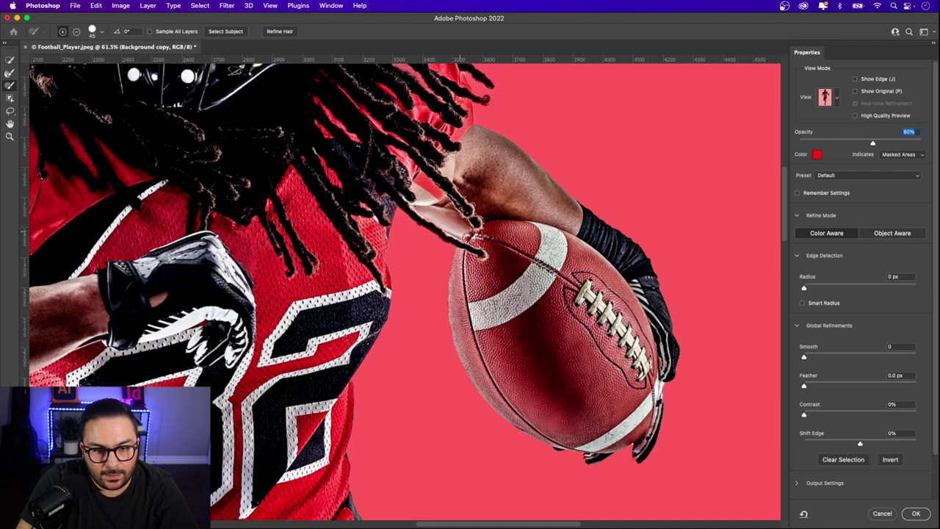
{"action": "left_click_drag", "start_coordinate": [499, 196], "coordinate": [491, 304]}
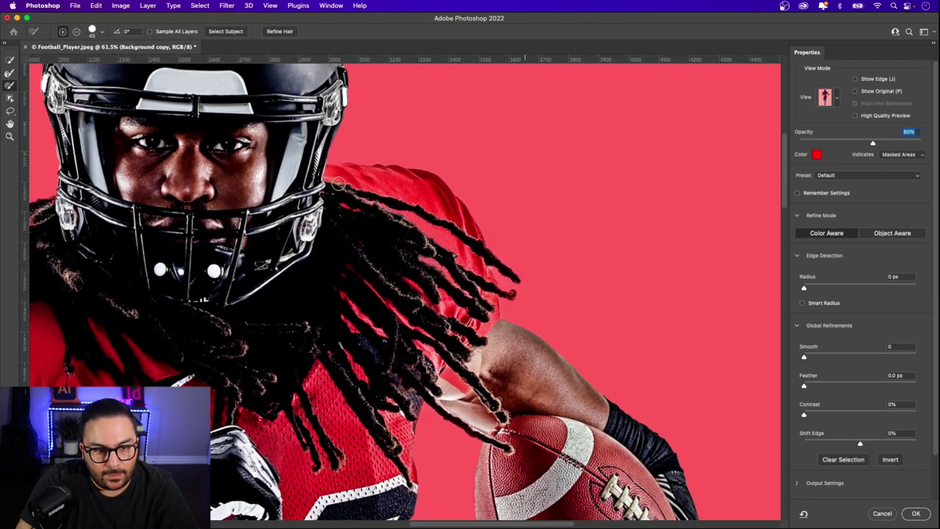
{"action": "left_click_drag", "start_coordinate": [339, 183], "coordinate": [385, 334]}
{"action": "scroll", "coordinate": [384, 334], "scroll_direction": "down", "scroll_amount": 5}
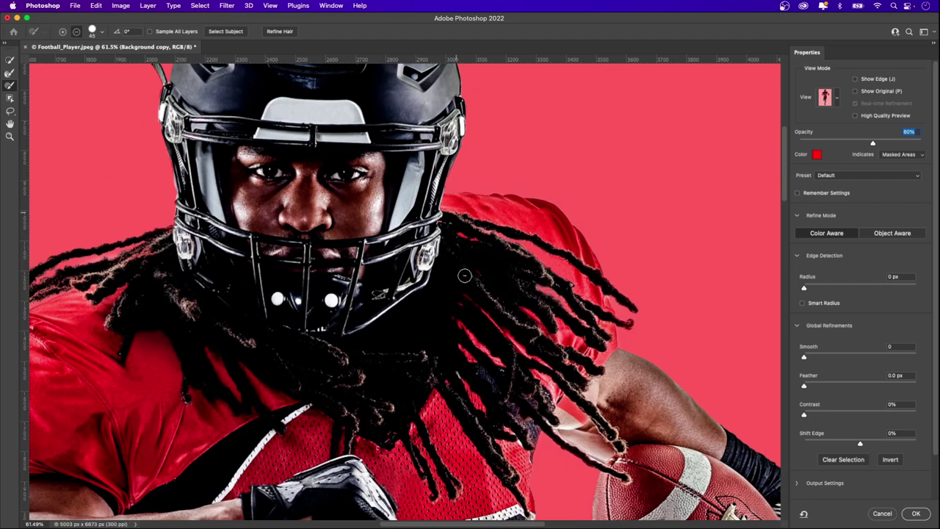
{"action": "key", "text": "alt"}
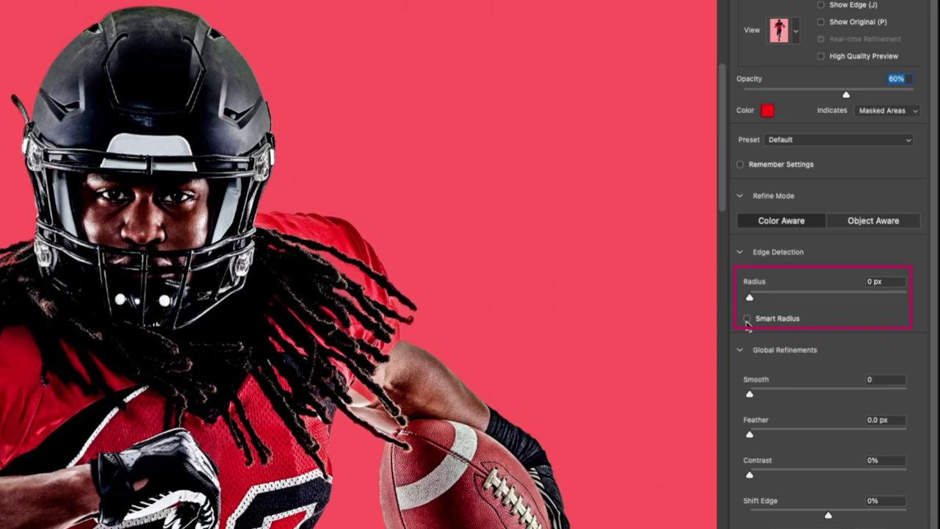
Step: Enable Smart Radius and set the edge-detection radius to 2 px
{"action": "left_click", "coordinate": [747, 319]}
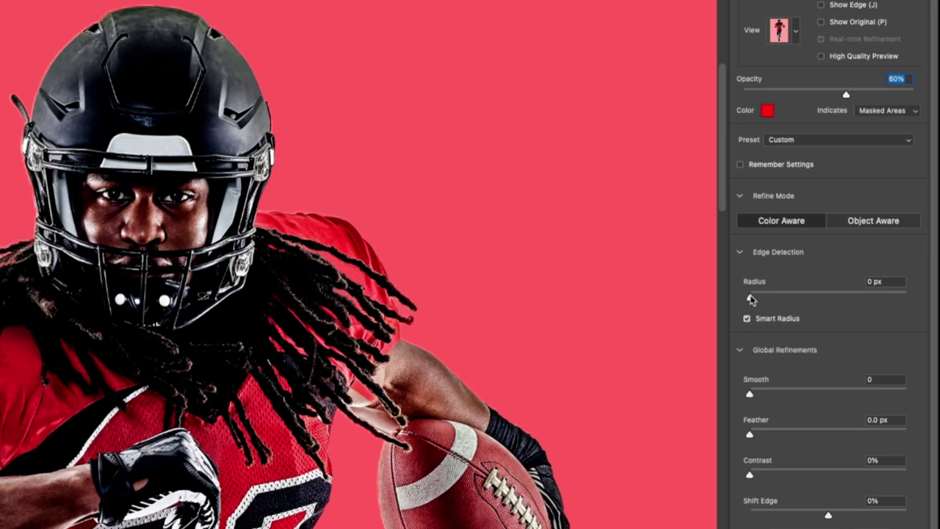
{"action": "left_click_drag", "start_coordinate": [754, 298], "coordinate": [763, 298]}
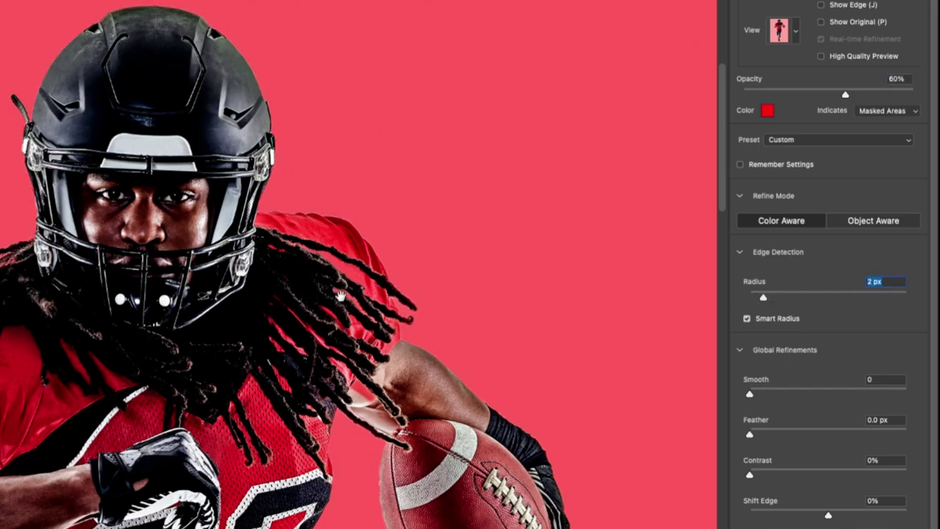
{"action": "left_click_drag", "start_coordinate": [341, 296], "coordinate": [335, 193]}
{"action": "scroll", "coordinate": [422, 286], "scroll_direction": "down", "scroll_amount": 2}
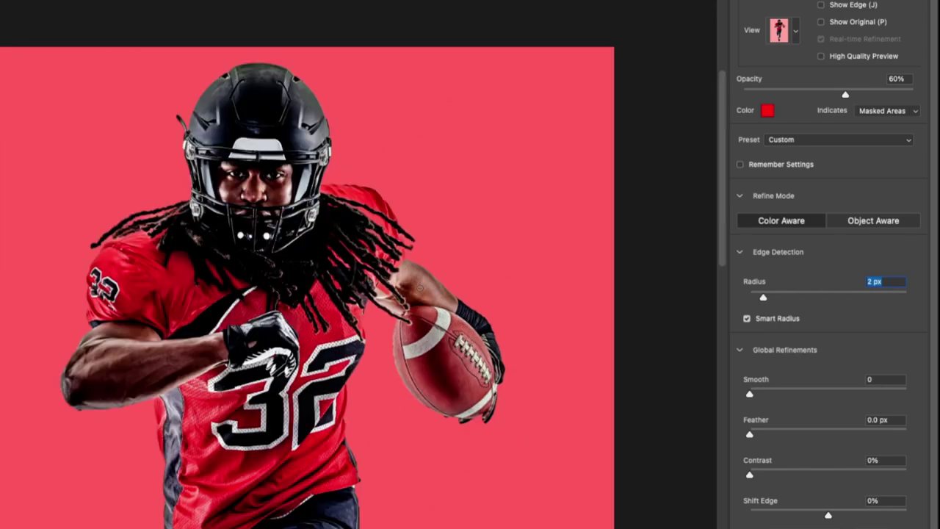
{"action": "scroll", "coordinate": [420, 288], "scroll_direction": "down", "scroll_amount": 3}
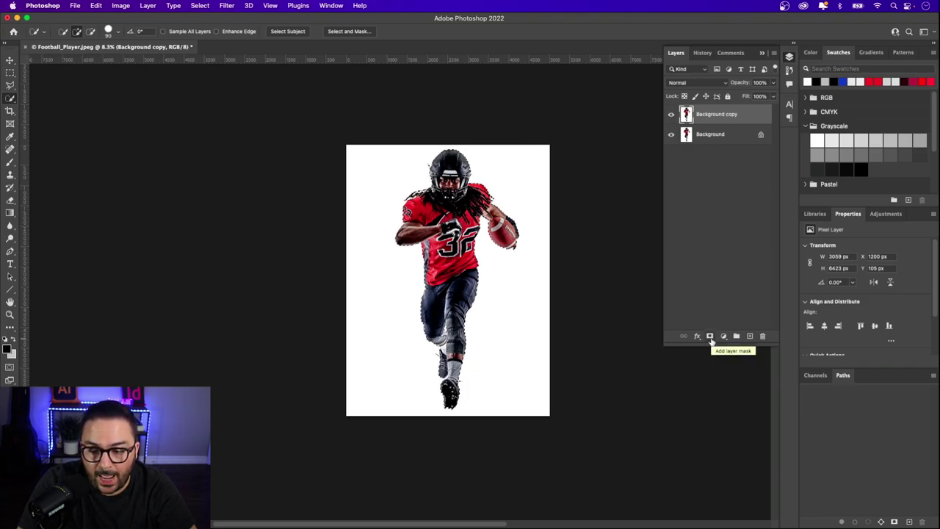
Step: Turn the selection into a layer mask on Background copy and hide the Background layer
{"action": "left_click", "coordinate": [710, 336]}
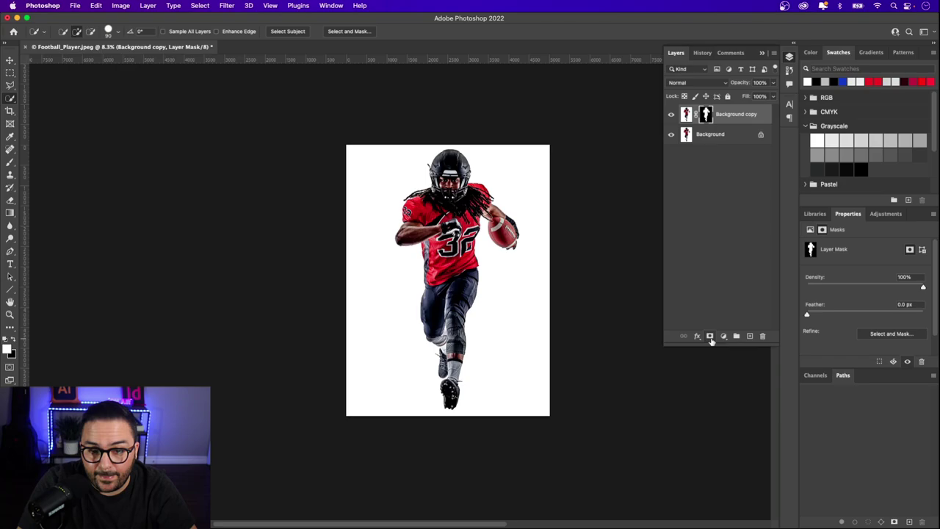
{"action": "left_click", "coordinate": [670, 135]}
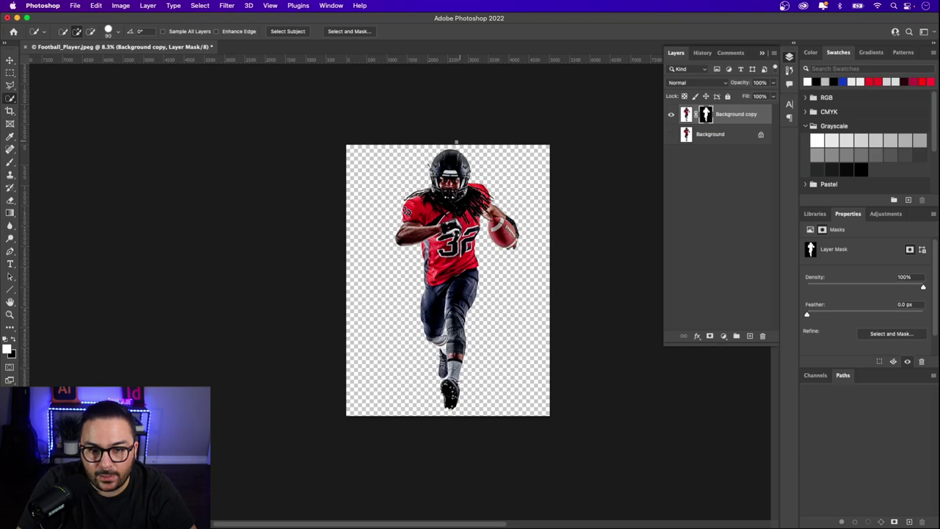
{"action": "left_click", "coordinate": [723, 336]}
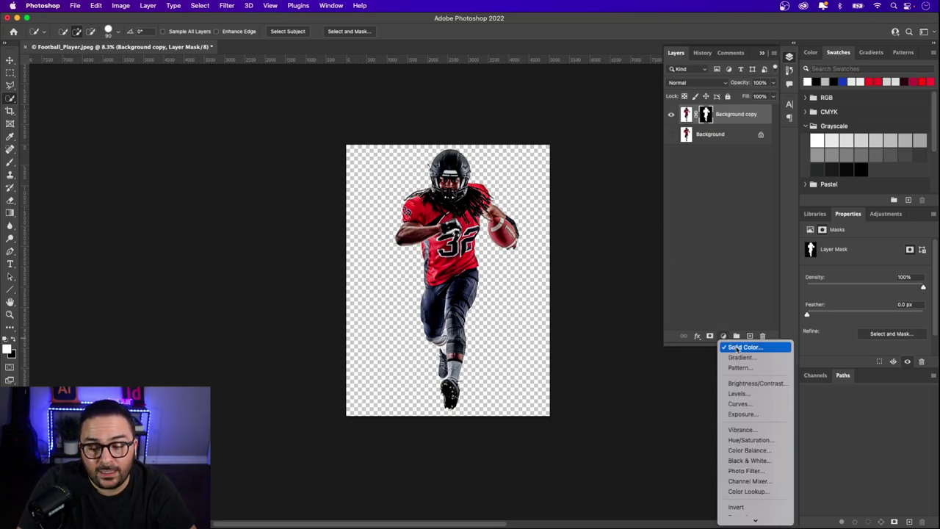
Step: Add a Solid Color fill layer and move Color Fill 1 below the Background copy layer
{"action": "left_click", "coordinate": [723, 336]}
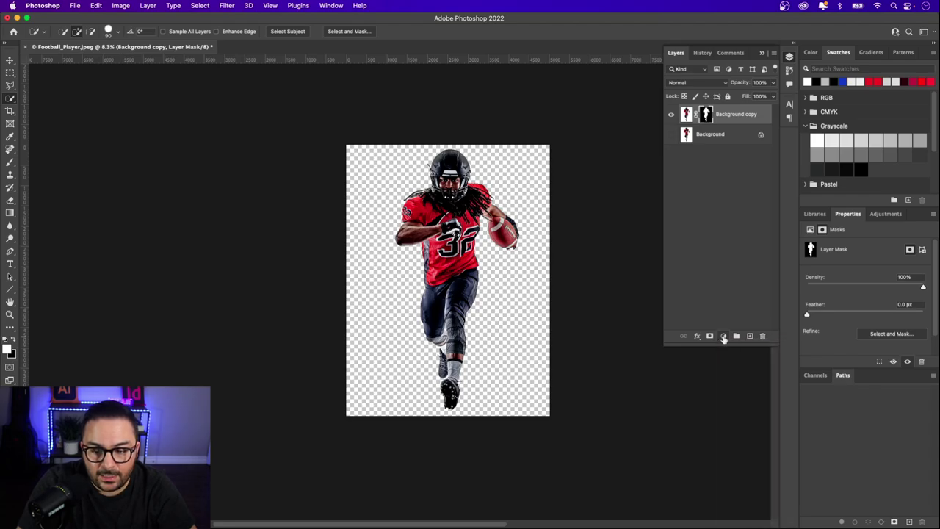
{"action": "left_click", "coordinate": [724, 337]}
{"action": "left_click", "coordinate": [743, 348]}
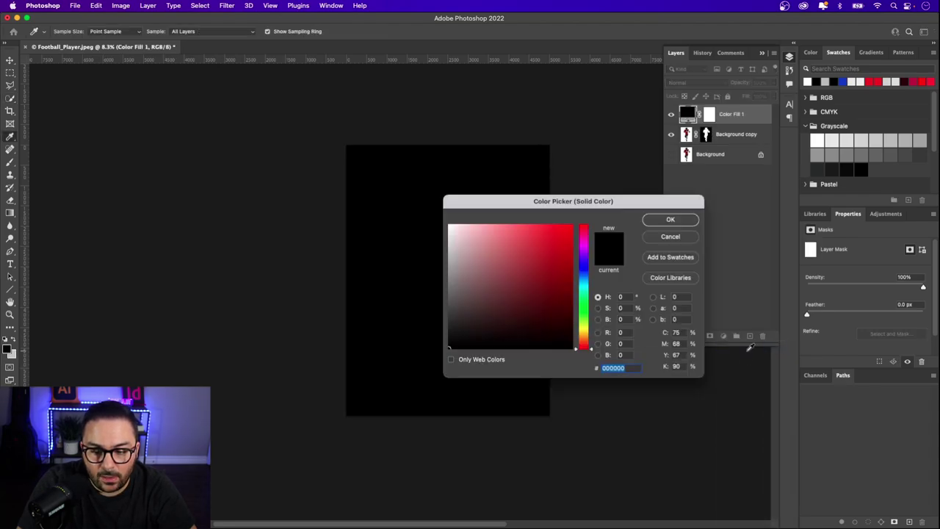
{"action": "left_click", "coordinate": [578, 261]}
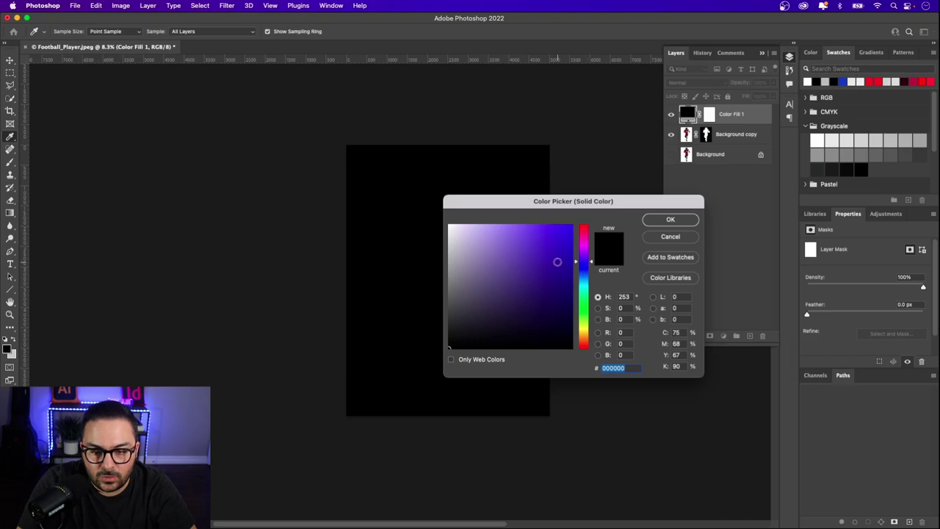
{"action": "left_click", "coordinate": [558, 244]}
{"action": "left_click", "coordinate": [669, 220]}
{"action": "left_click_drag", "start_coordinate": [687, 115], "coordinate": [687, 144]}
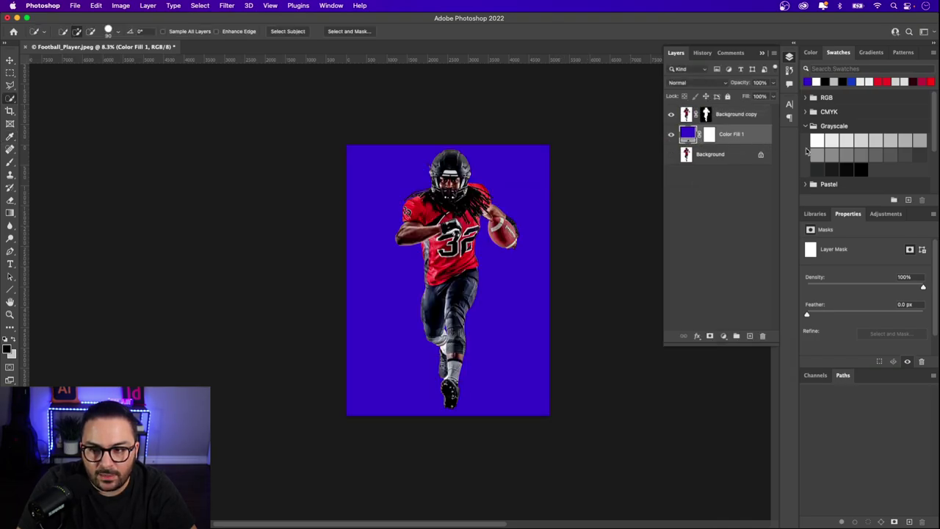
Step: Change the fill colour to light grey and select the player layer's mask thumbnail
{"action": "left_click", "coordinate": [831, 141]}
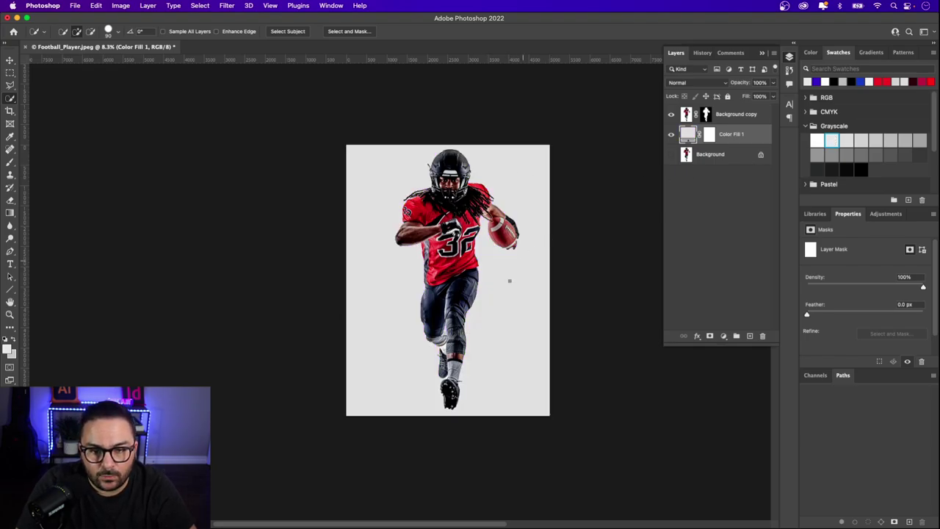
{"action": "scroll", "coordinate": [463, 167], "scroll_direction": "up", "scroll_amount": 3}
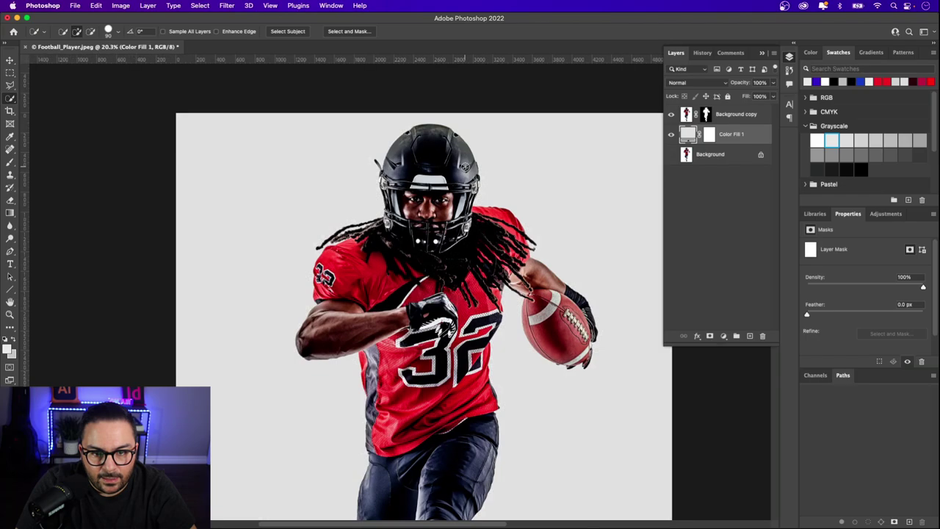
{"action": "scroll", "coordinate": [479, 248], "scroll_direction": "down", "scroll_amount": 3}
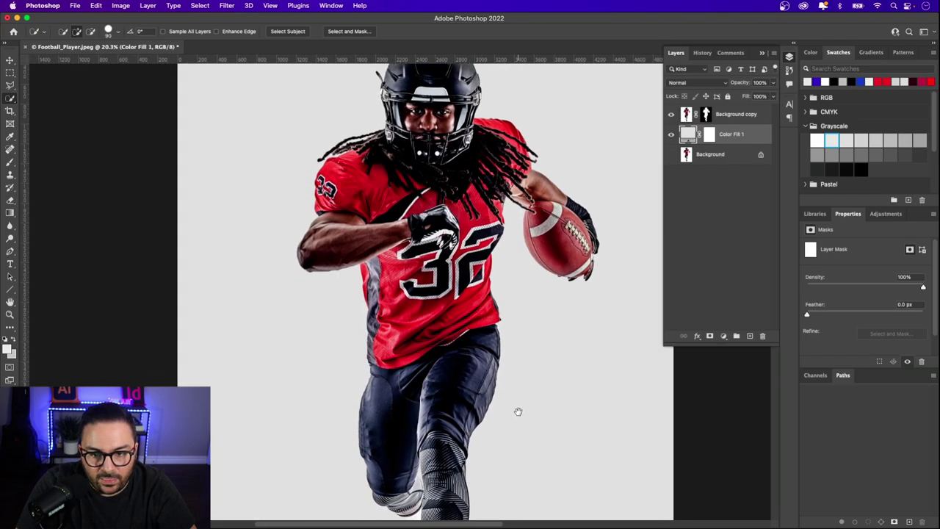
{"action": "left_click_drag", "start_coordinate": [516, 409], "coordinate": [518, 292]}
{"action": "scroll", "coordinate": [518, 293], "scroll_direction": "up", "scroll_amount": 5}
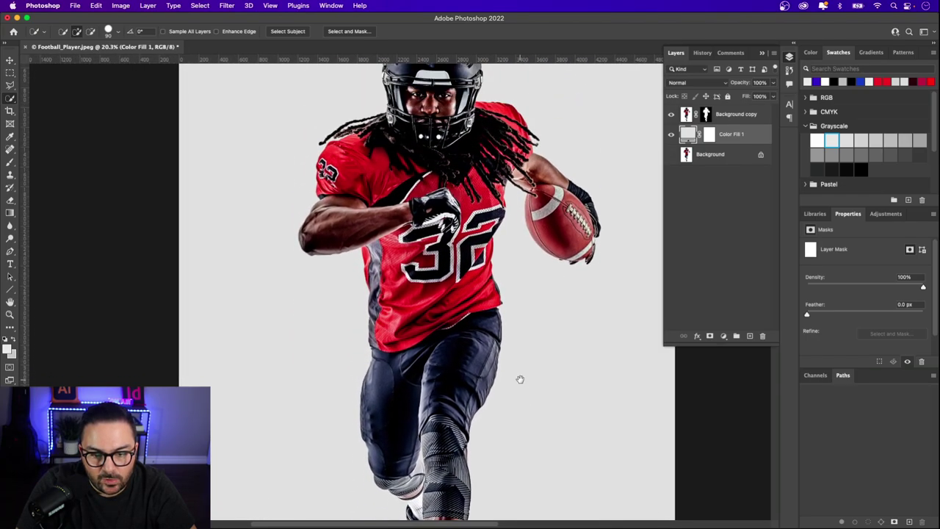
{"action": "left_click_drag", "start_coordinate": [511, 340], "coordinate": [508, 253]}
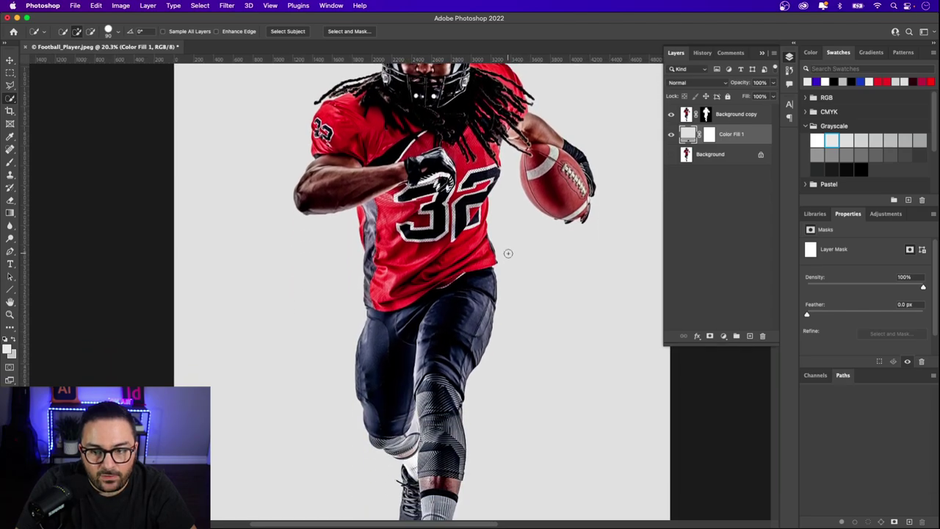
{"action": "scroll", "coordinate": [604, 188], "scroll_direction": "up", "scroll_amount": 5}
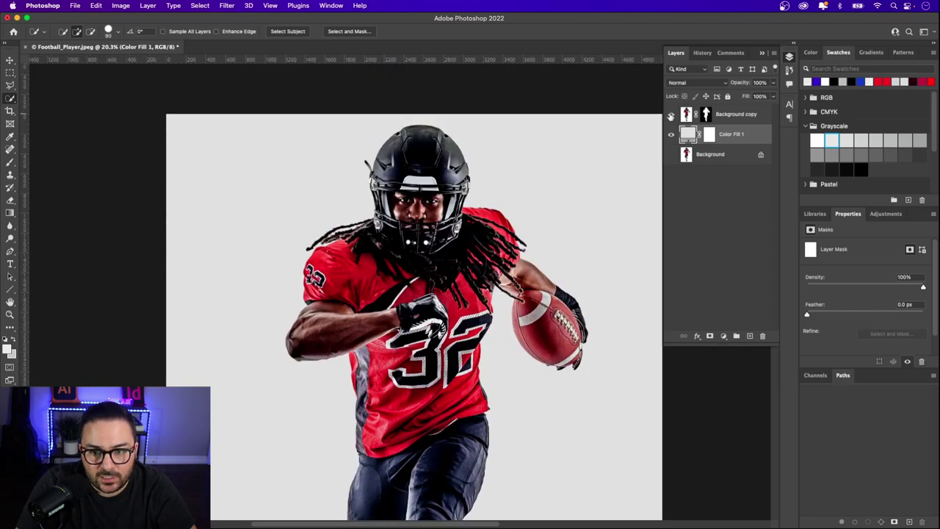
{"action": "left_click", "coordinate": [706, 115]}
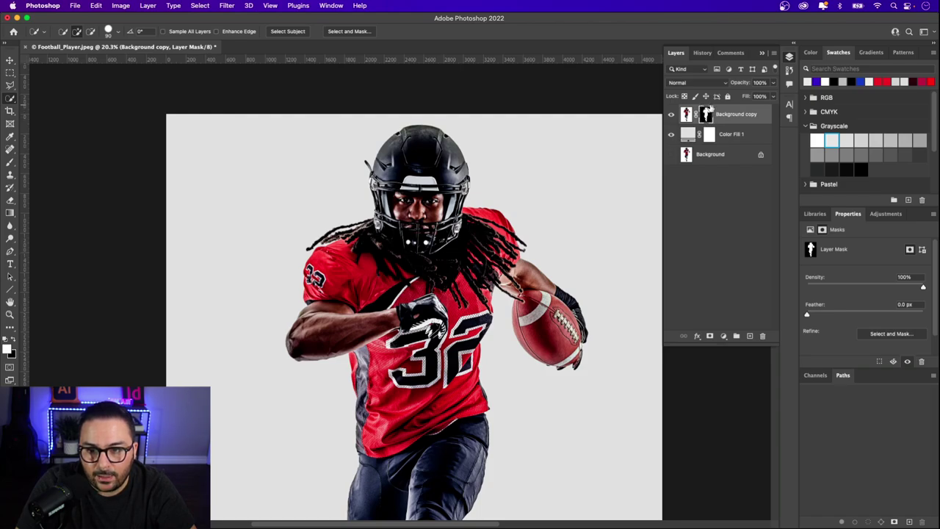
Step: Touch up the mask around the glove beside the ball with a 100 px brush, swapping black and white
{"action": "scroll", "coordinate": [592, 331], "scroll_direction": "up", "scroll_amount": 5}
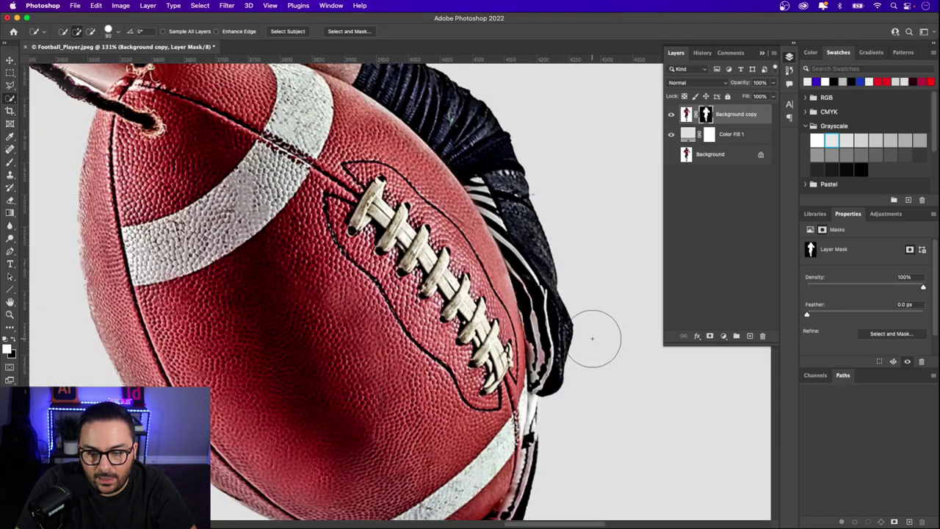
{"action": "left_click_drag", "start_coordinate": [593, 339], "coordinate": [519, 273]}
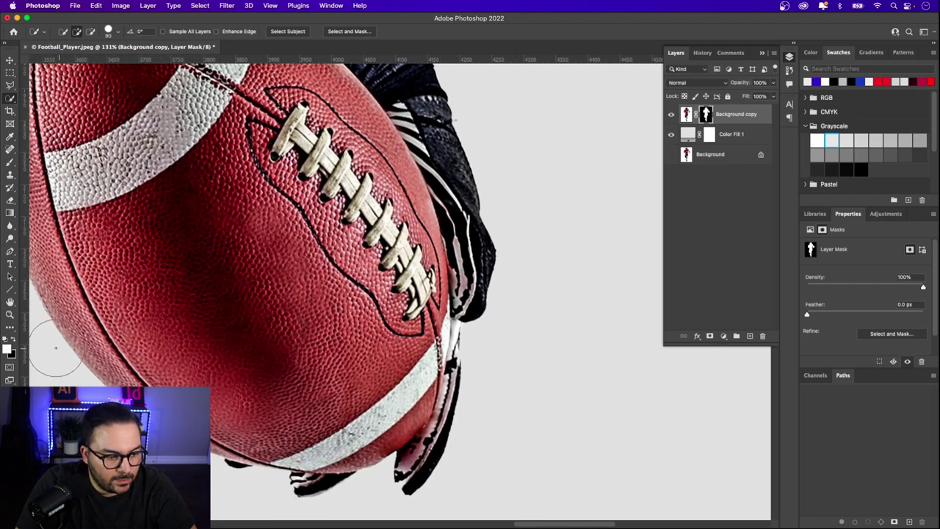
{"action": "left_click", "coordinate": [10, 349]}
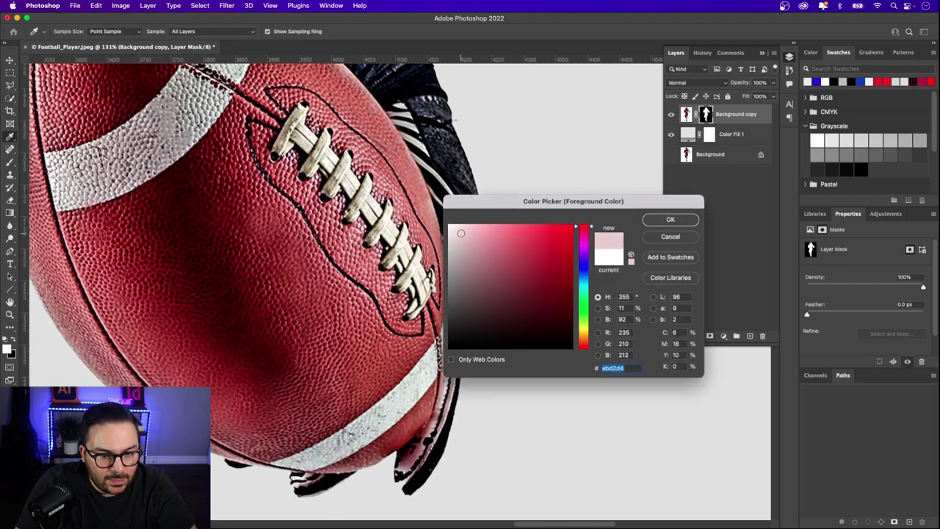
{"action": "left_click", "coordinate": [671, 219]}
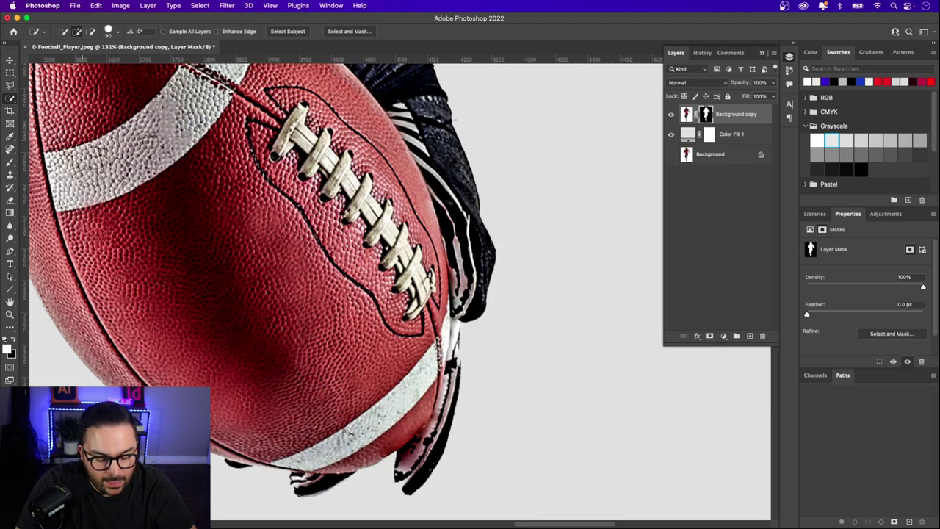
{"action": "key", "text": "b"}
{"action": "key", "text": "bracketleft"}
{"action": "key", "text": "bracketleft"}
{"action": "key", "text": "bracketleft"}
{"action": "key", "text": "bracketleft"}
{"action": "key", "text": "bracketleft"}
{"action": "key", "text": "bracketleft"}
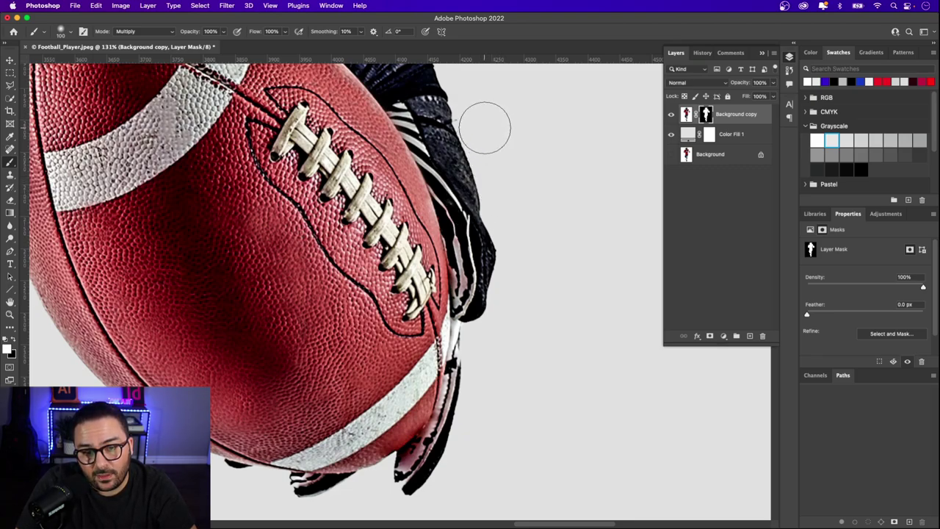
{"action": "key", "text": "x"}
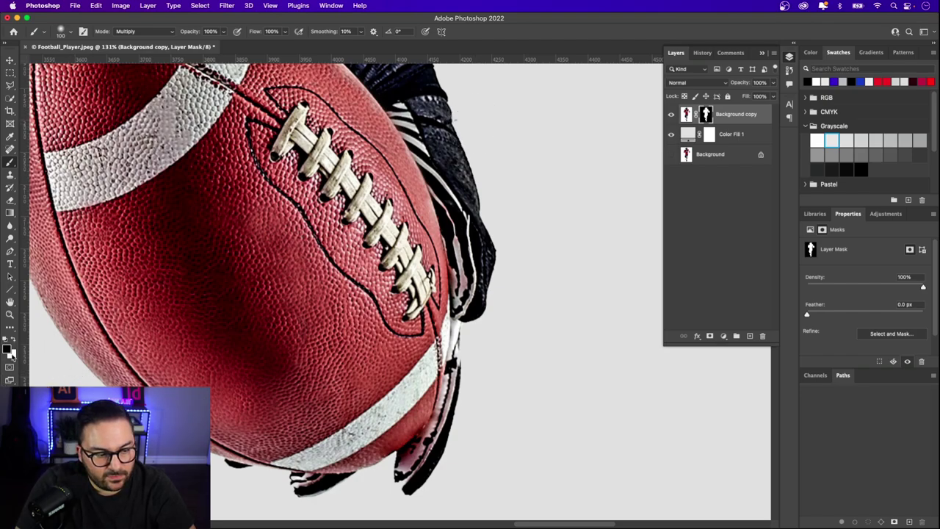
{"action": "mouse_move", "coordinate": [470, 257]}
{"action": "left_mouse_down"}
{"action": "mouse_move", "coordinate": [483, 252]}
{"action": "mouse_move", "coordinate": [487, 262]}
{"action": "mouse_move", "coordinate": [490, 226]}
{"action": "left_mouse_up"}
{"action": "key", "text": "x"}
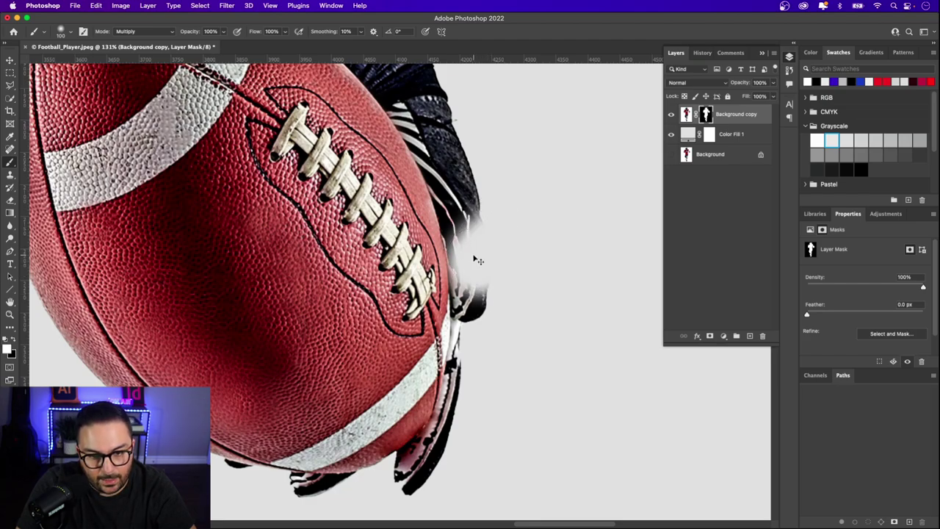
{"action": "left_click_drag", "start_coordinate": [478, 260], "coordinate": [476, 228]}
Step: Hide the Color Fill 1 layer and recentre the view on the whole player
{"action": "left_click", "coordinate": [671, 137]}
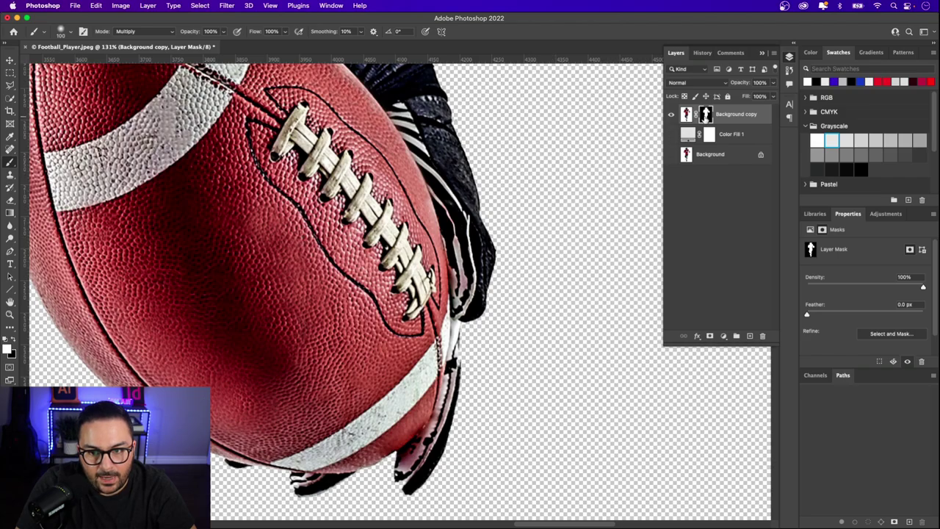
{"action": "scroll", "coordinate": [410, 242], "scroll_direction": "down", "scroll_amount": 5}
{"action": "left_click_drag", "start_coordinate": [392, 337], "coordinate": [482, 184]}
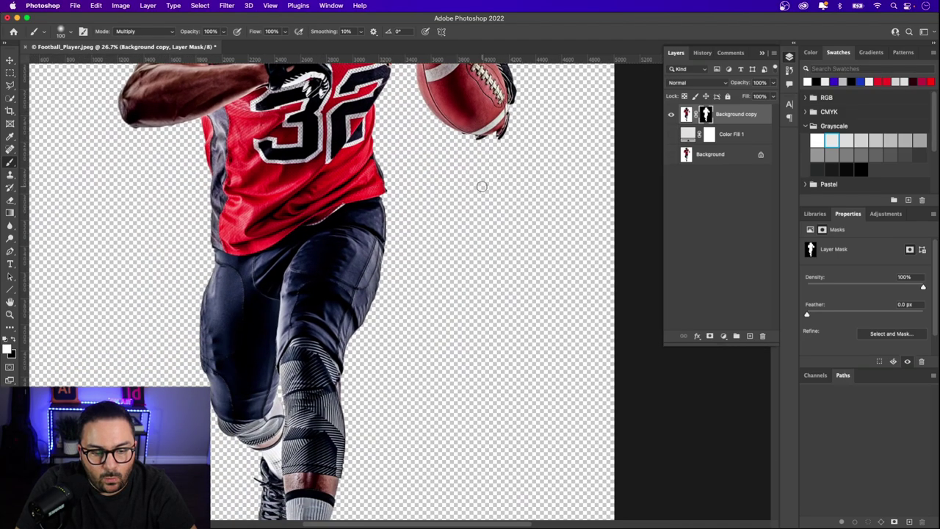
{"action": "scroll", "coordinate": [445, 264], "scroll_direction": "down", "scroll_amount": 3}
{"action": "scroll", "coordinate": [435, 278], "scroll_direction": "up", "scroll_amount": 1}
{"action": "left_click_drag", "start_coordinate": [435, 278], "coordinate": [520, 244]}
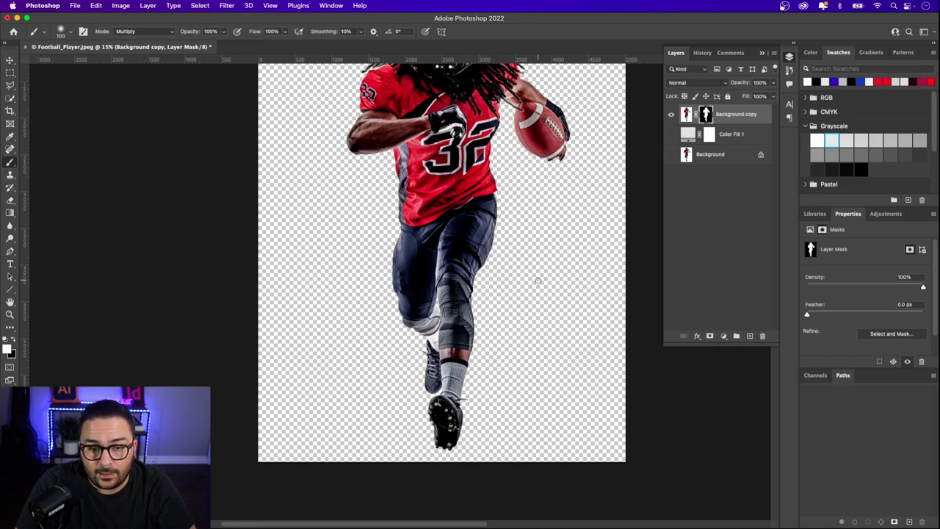
{"action": "scroll", "coordinate": [602, 213], "scroll_direction": "right", "scroll_amount": 5}
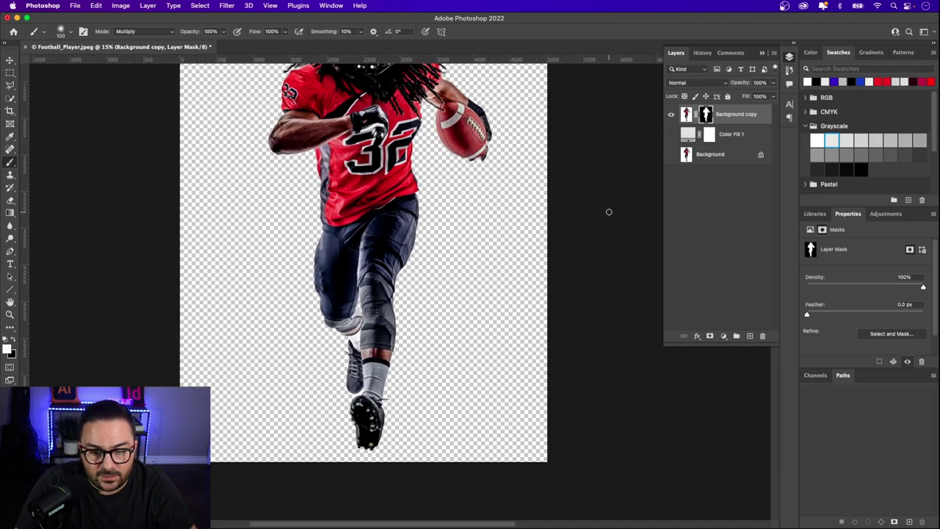
{"action": "scroll", "coordinate": [476, 223], "scroll_direction": "left", "scroll_amount": 5}
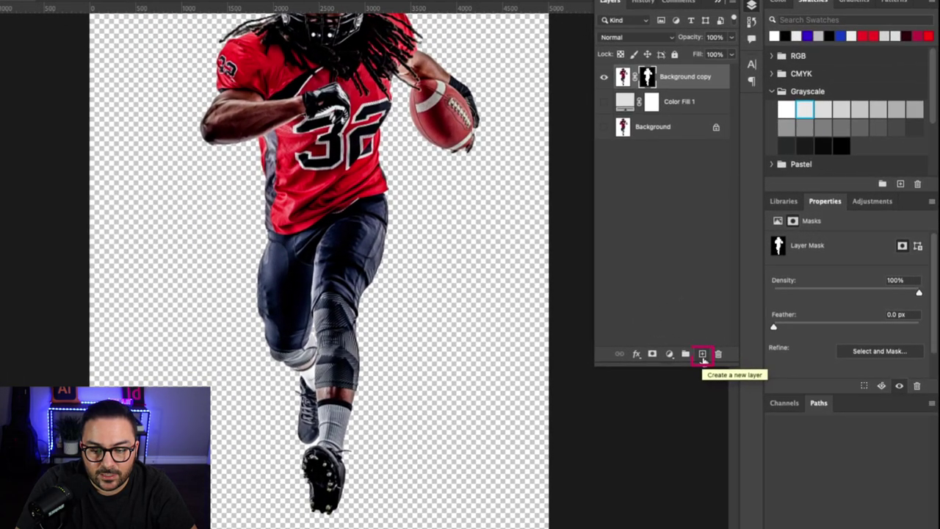
Step: Create a new layer and set up a black brush with 5% hardness in Multiply mode
{"action": "left_click", "coordinate": [702, 356]}
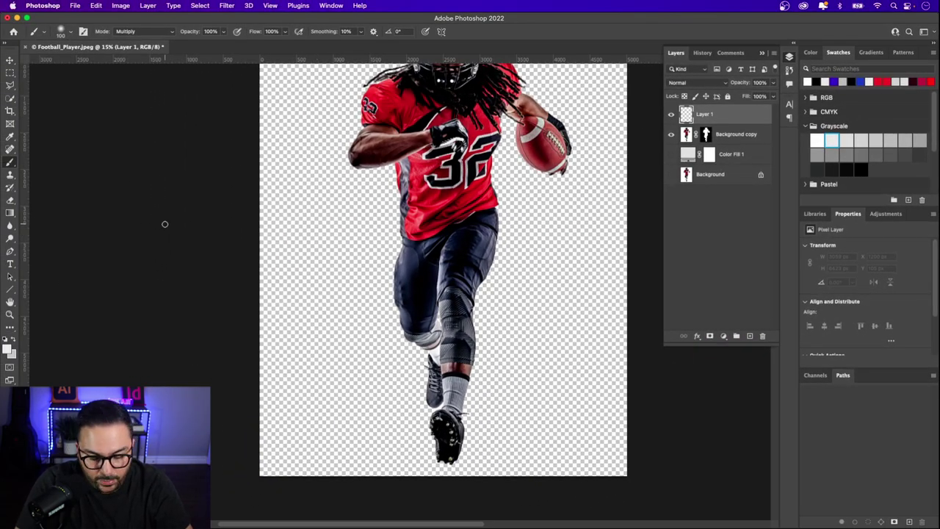
{"action": "left_click", "coordinate": [7, 350]}
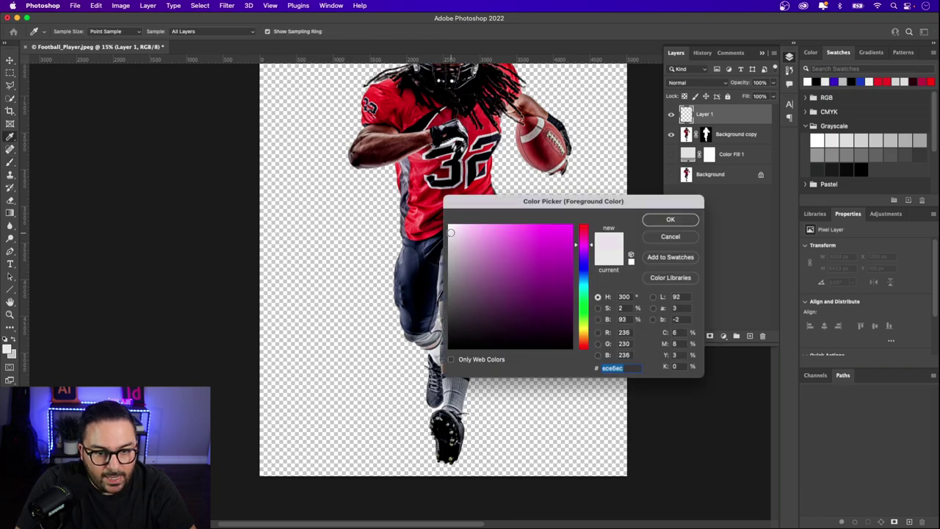
{"action": "left_click", "coordinate": [449, 348]}
{"action": "left_click", "coordinate": [669, 220]}
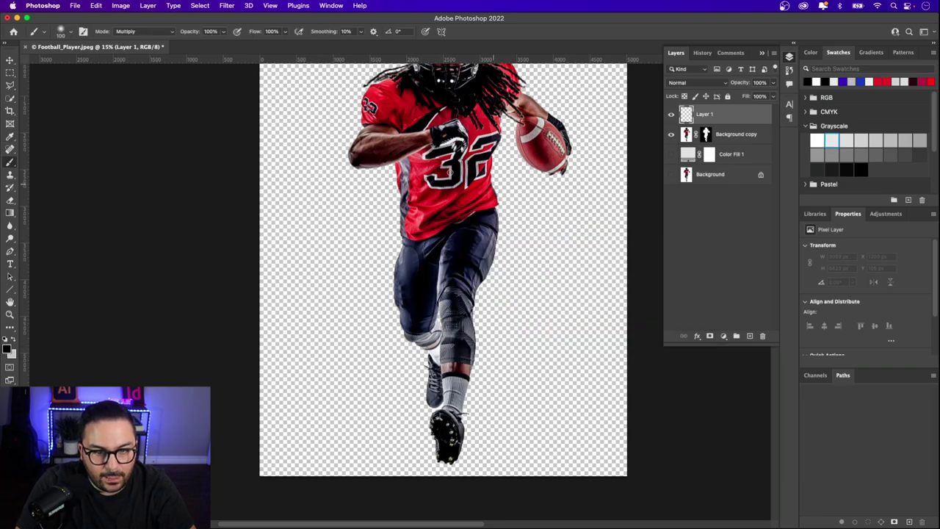
{"action": "left_click", "coordinate": [65, 31]}
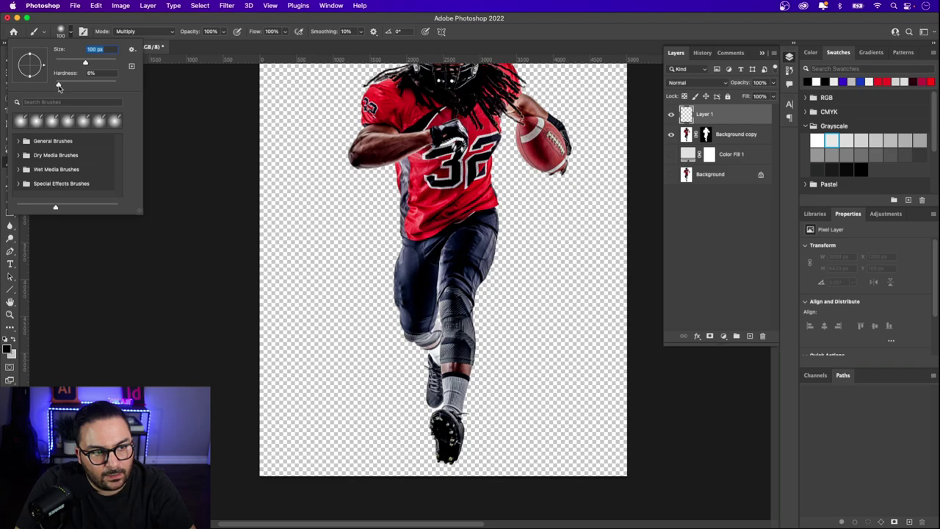
{"action": "left_click", "coordinate": [59, 85]}
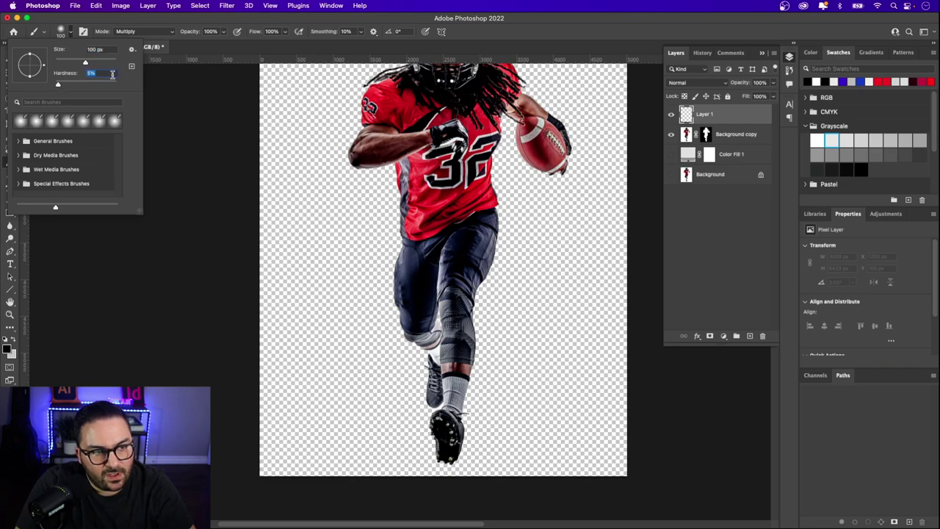
{"action": "left_click", "coordinate": [349, 49]}
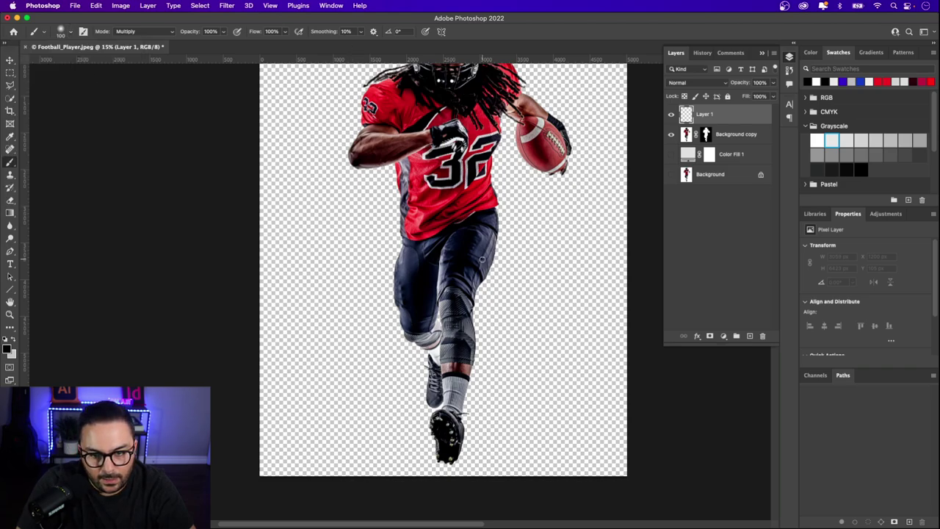
{"action": "key", "text": "bracketright"}
{"action": "key", "text": "bracketright"}
{"action": "key", "text": "bracketright"}
{"action": "key", "text": "bracketright"}
{"action": "key", "text": "bracketright"}
{"action": "key", "text": "bracketright"}
{"action": "key", "text": "bracketright"}
{"action": "key", "text": "bracketright"}
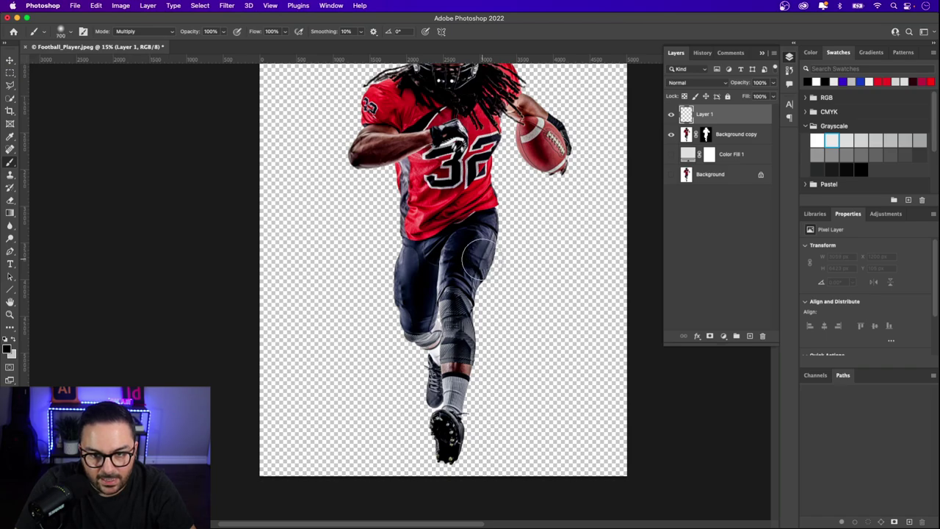
{"action": "left_click", "coordinate": [143, 32]}
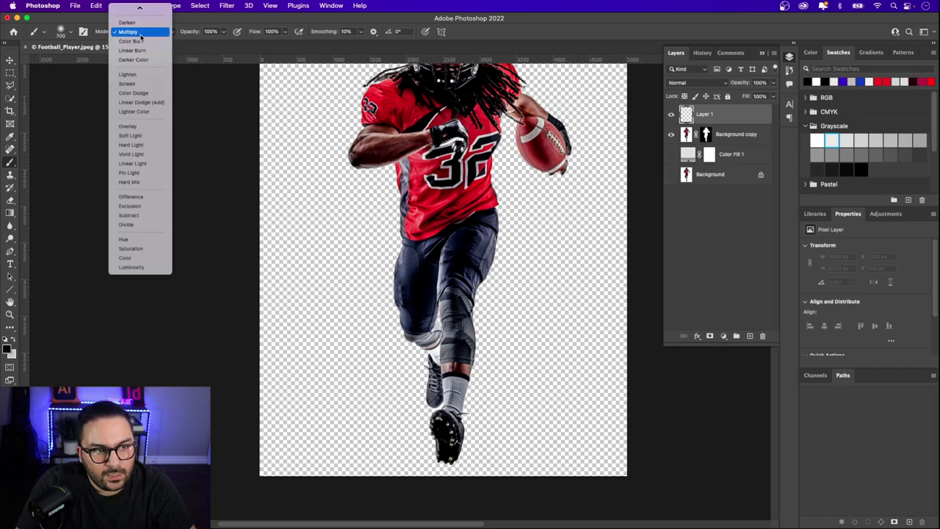
{"action": "left_click", "coordinate": [135, 33]}
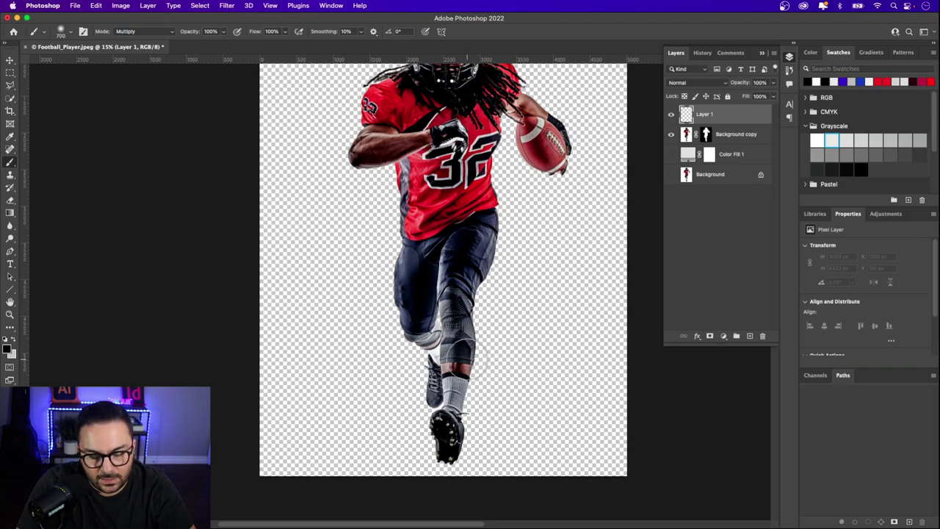
Step: Paint a soft black shadow beneath the shoe, enlarging the brush to about 1100 px
{"action": "key", "text": "bracketright"}
{"action": "key", "text": "bracketleft"}
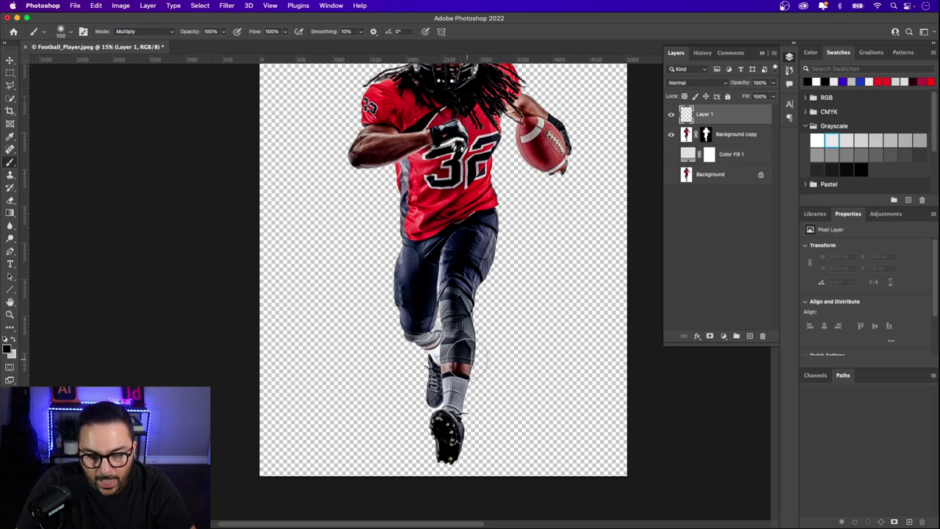
{"action": "left_click_drag", "start_coordinate": [461, 350], "coordinate": [456, 397]}
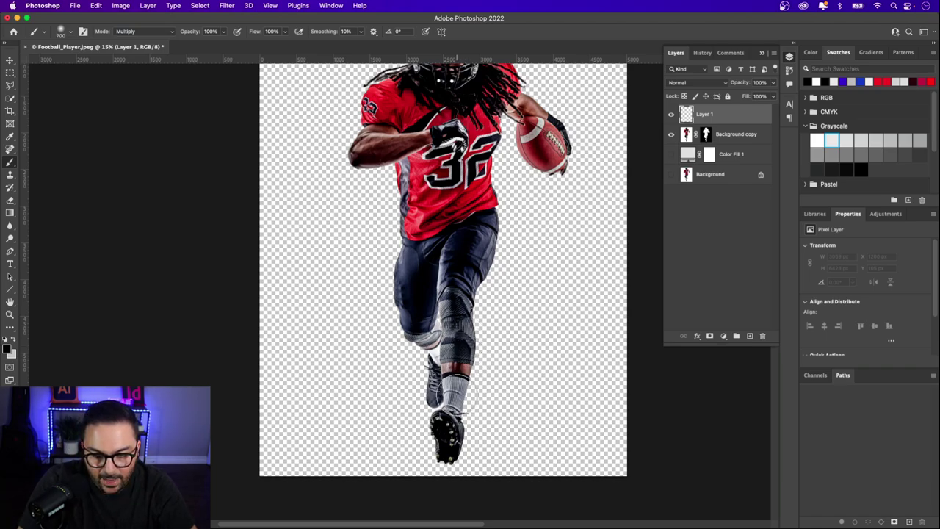
{"action": "key", "text": "bracketright"}
{"action": "left_click_drag", "start_coordinate": [448, 422], "coordinate": [456, 448]}
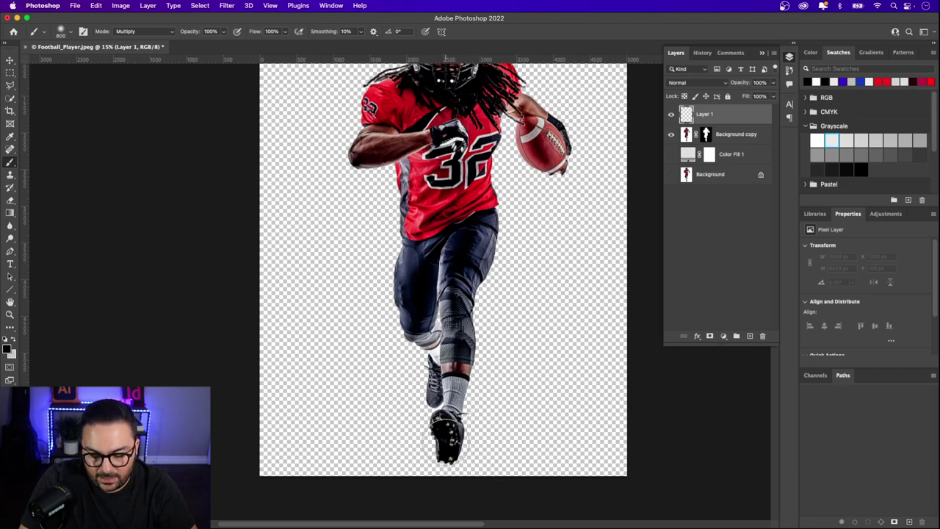
{"action": "key", "text": "bracketright"}
{"action": "key", "text": "bracketright"}
{"action": "key", "text": "bracketright"}
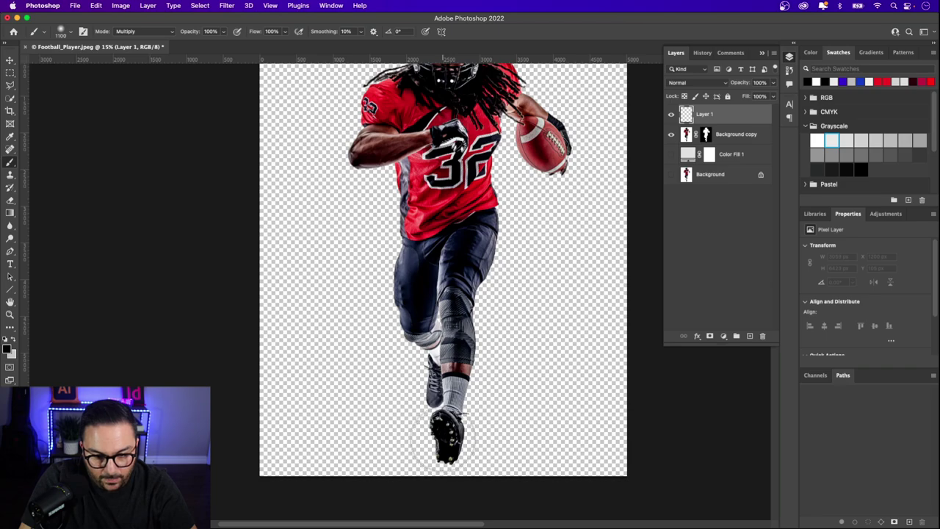
{"action": "left_click", "coordinate": [442, 438]}
{"action": "key", "text": "super+z"}
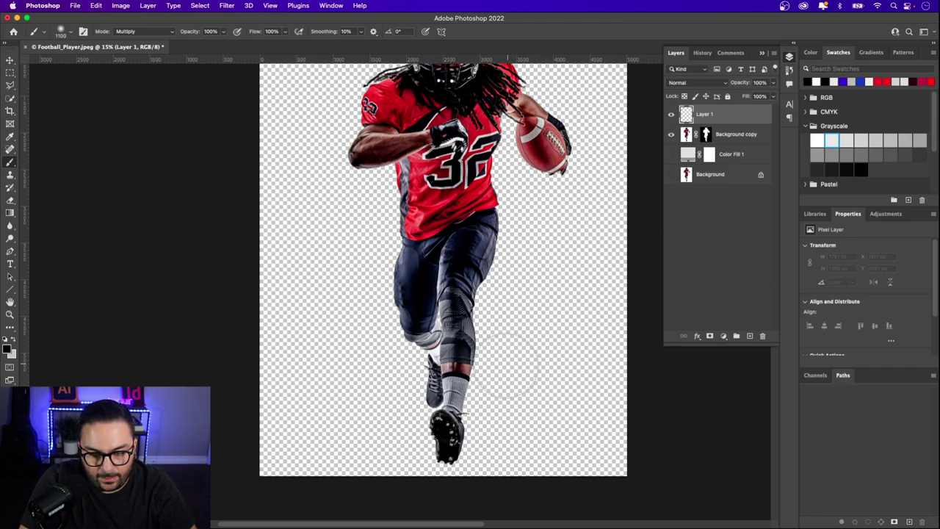
{"action": "left_click", "coordinate": [444, 437]}
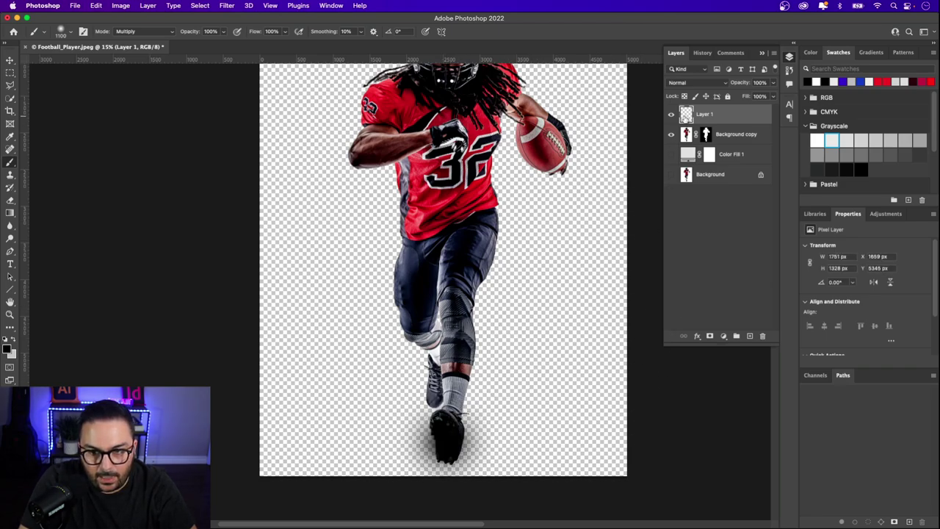
Step: Move the shadow layer below the player layer and nudge the shadow slightly left
{"action": "left_click_drag", "start_coordinate": [703, 115], "coordinate": [708, 139]}
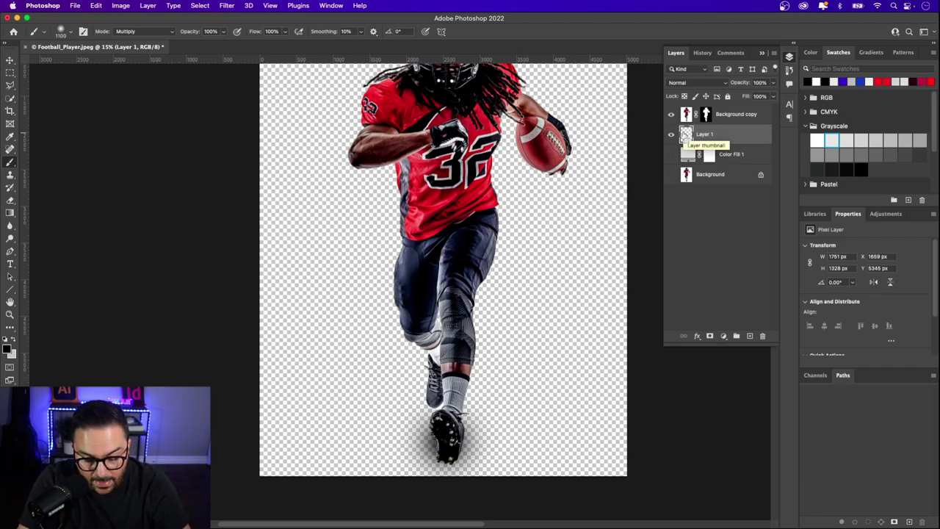
{"action": "key", "text": "super+t"}
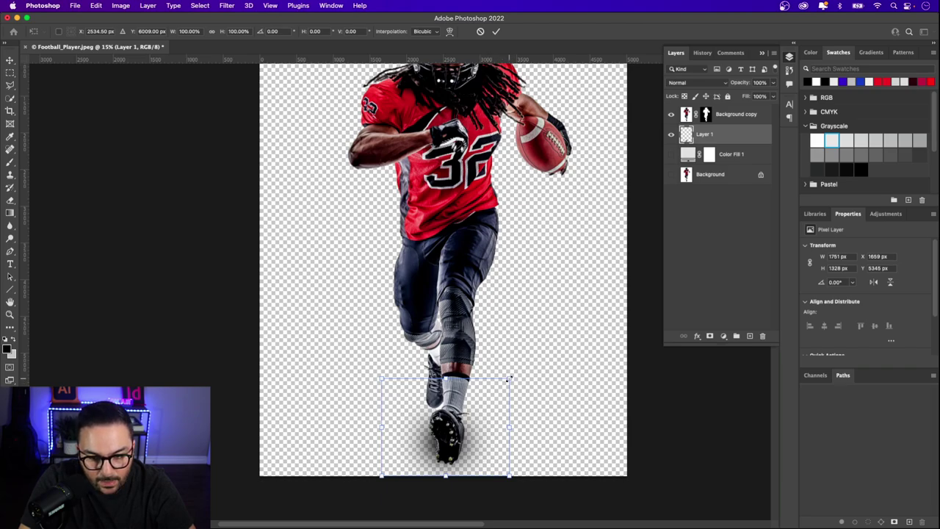
{"action": "left_click_drag", "start_coordinate": [489, 428], "coordinate": [486, 428]}
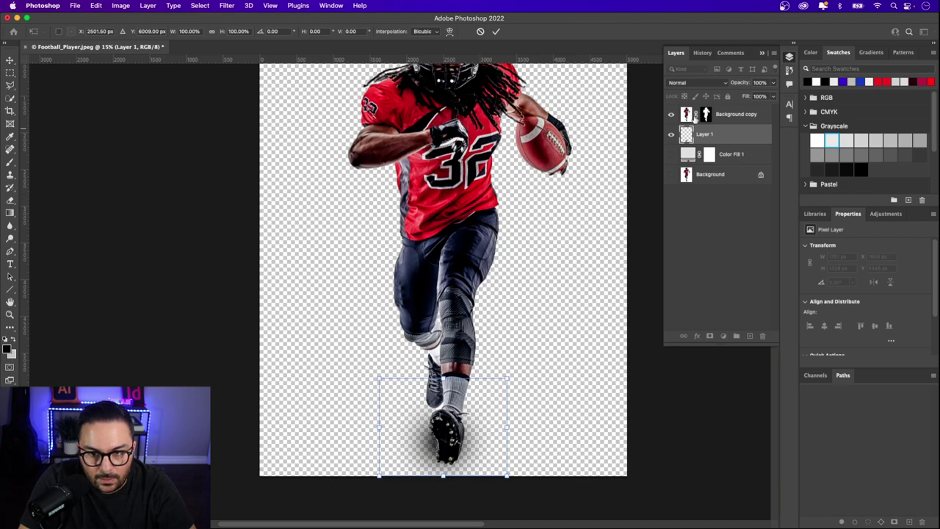
{"action": "key", "text": "Return"}
{"action": "key", "text": "b"}
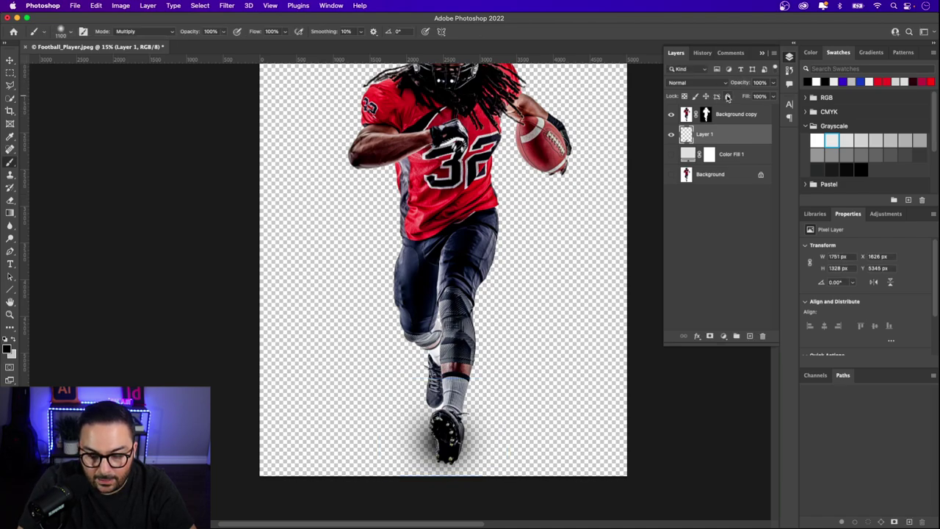
Step: Lower Layer 1 opacity to about 80%, previewing the grey fill before hiding it again
{"action": "left_click", "coordinate": [773, 83]}
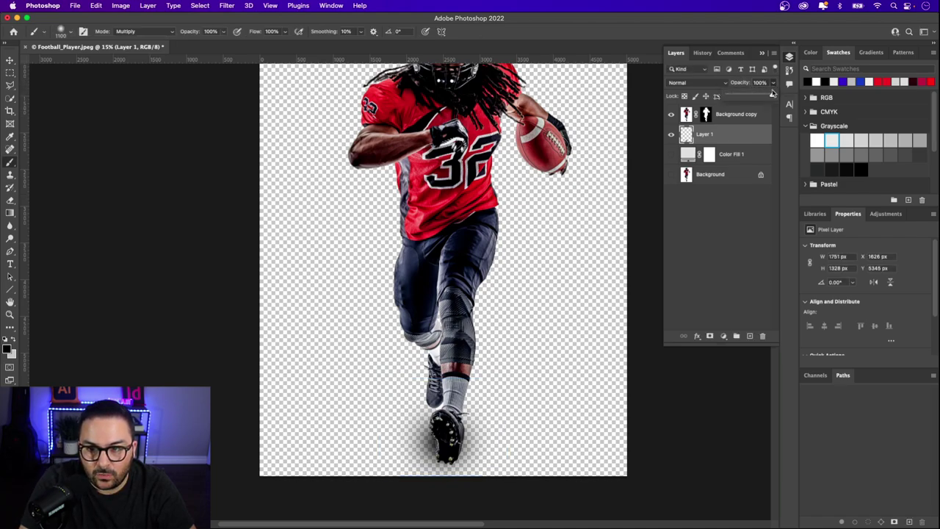
{"action": "left_click_drag", "start_coordinate": [772, 96], "coordinate": [763, 95]}
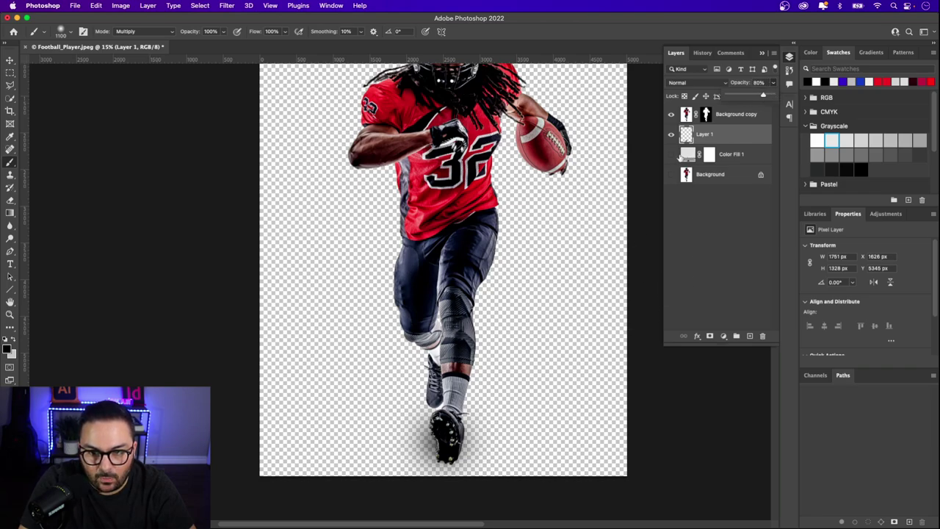
{"action": "left_click", "coordinate": [671, 154]}
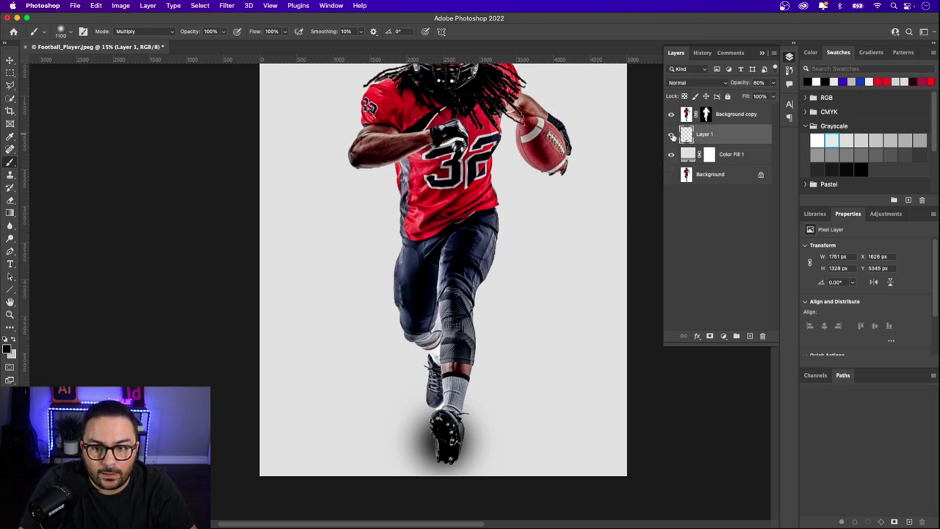
{"action": "left_click", "coordinate": [669, 155]}
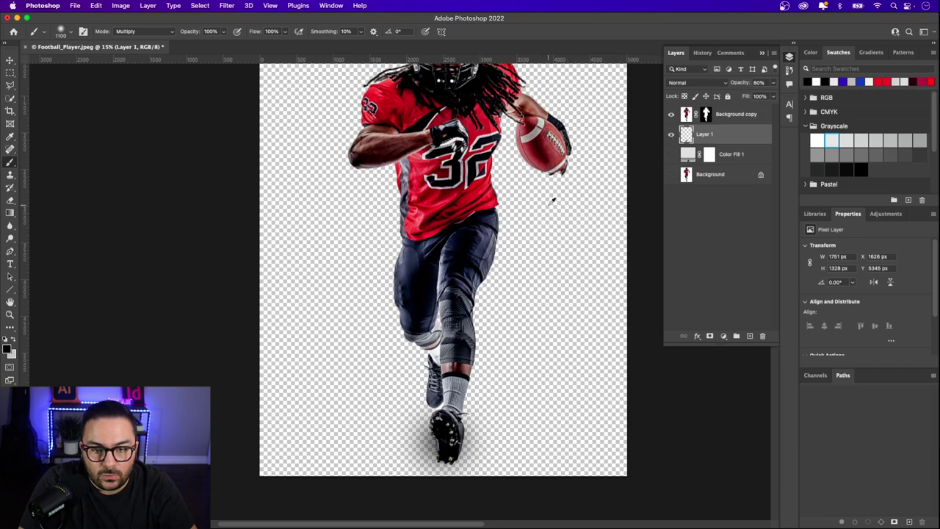
{"action": "scroll", "coordinate": [548, 206], "scroll_direction": "down", "scroll_amount": 3}
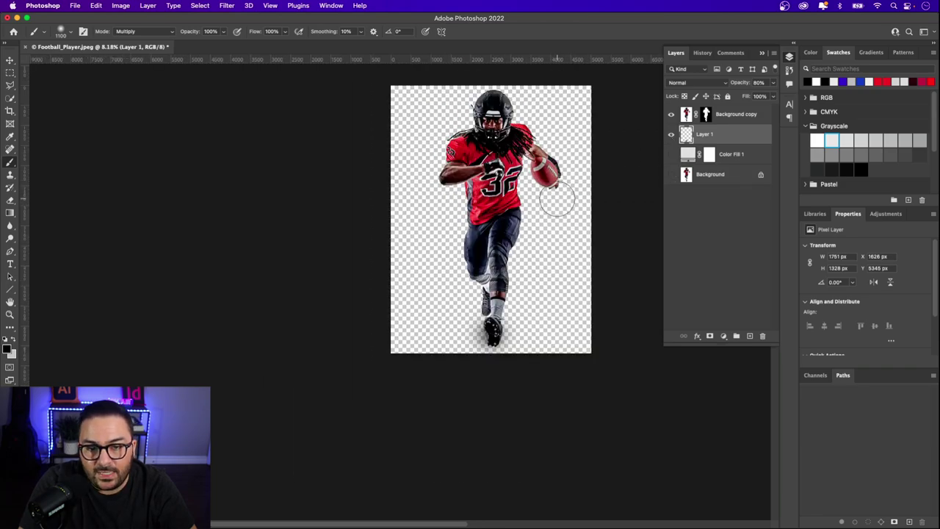
Step: Save the file on your computer as Football_Player.psd in the Jan 17 Tutorial folder
{"action": "left_click", "coordinate": [77, 10]}
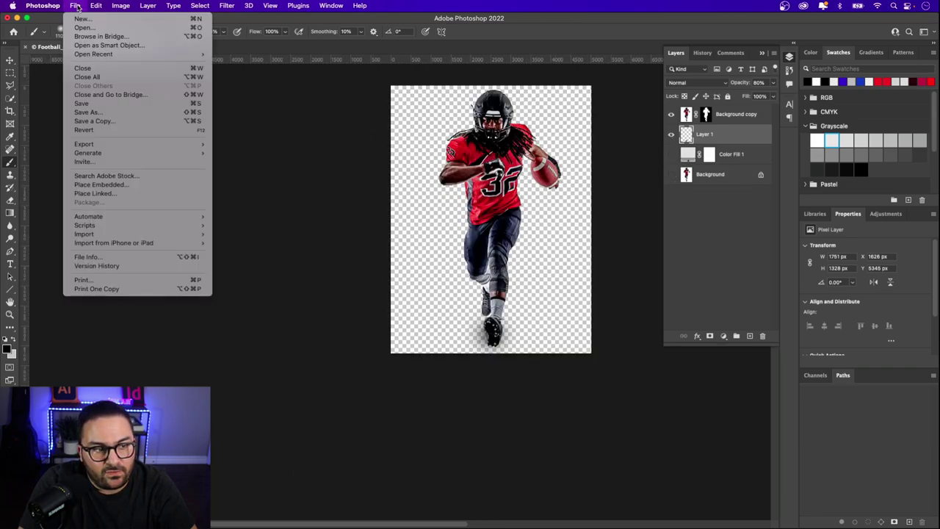
{"action": "left_click", "coordinate": [97, 114]}
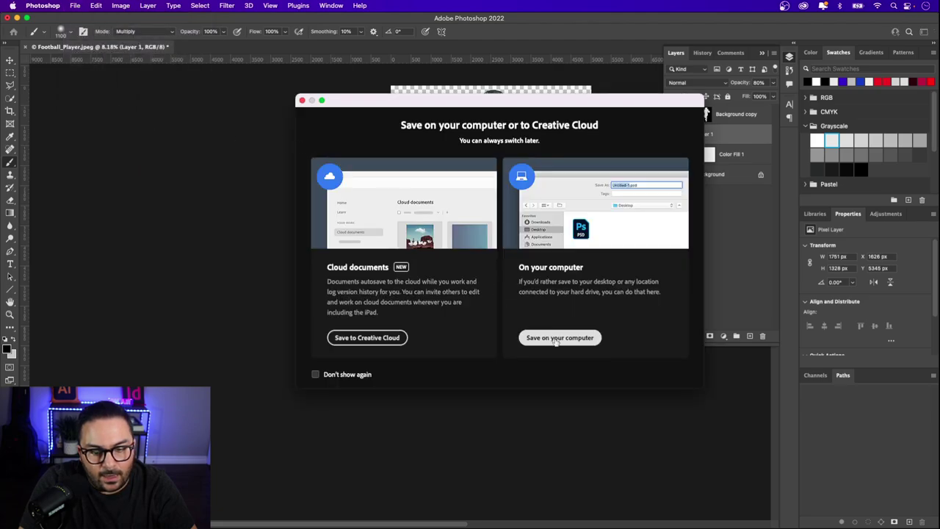
{"action": "left_click", "coordinate": [560, 338]}
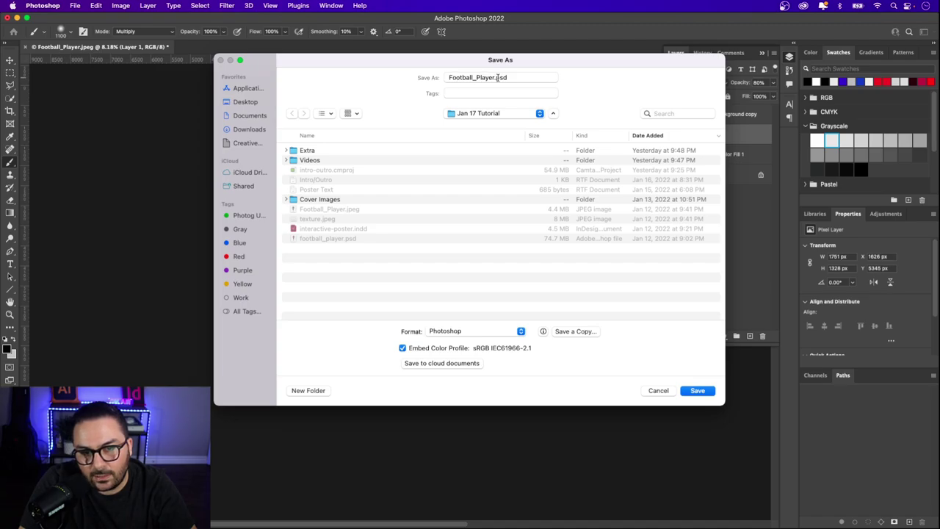
{"action": "left_click", "coordinate": [665, 392]}
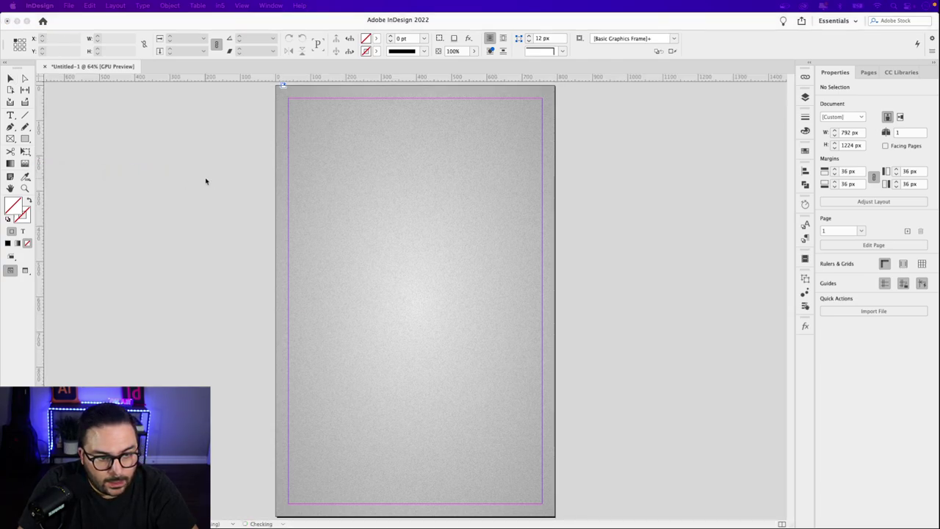
Step: Place the player PSD on the poster, enlarge and lower it, and stretch its frame to the bottom margin
{"action": "left_click_drag", "start_coordinate": [217, 188], "coordinate": [546, 430]}
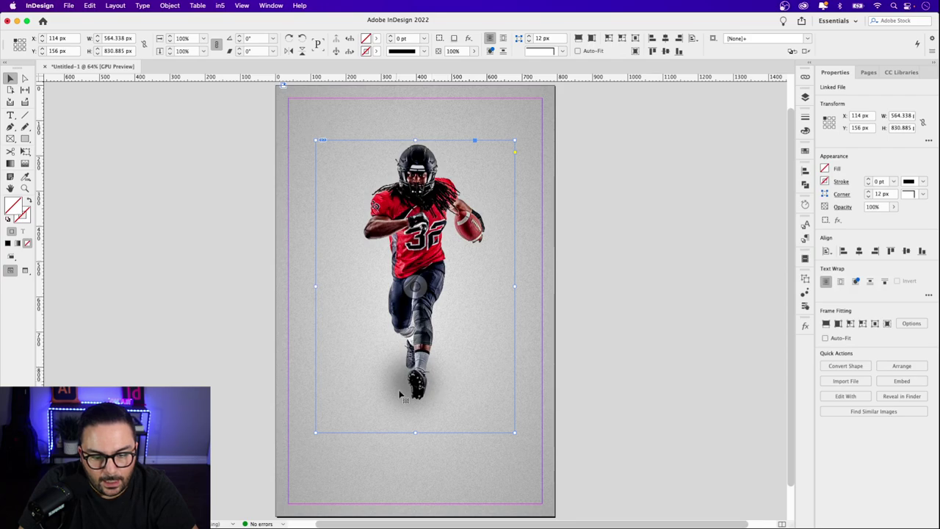
{"action": "left_click_drag", "start_coordinate": [429, 178], "coordinate": [434, 207]}
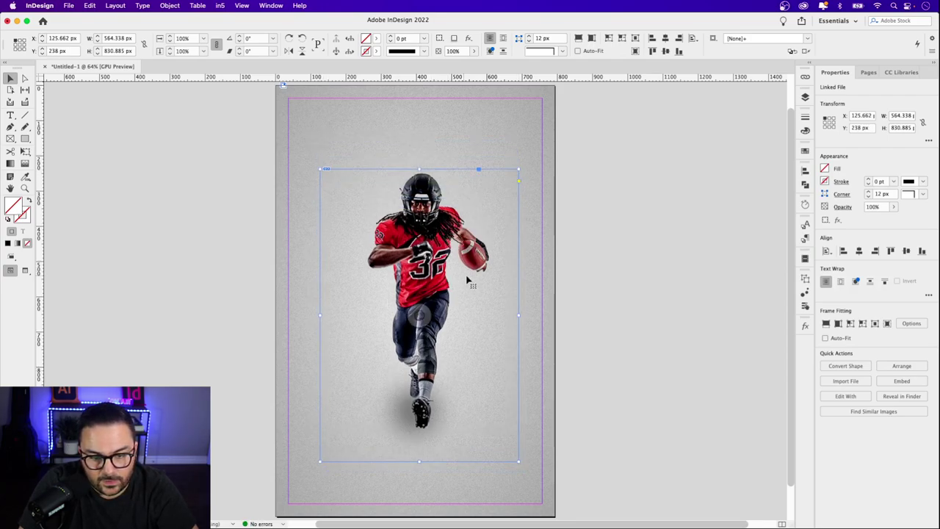
{"action": "key", "text": "super+minus"}
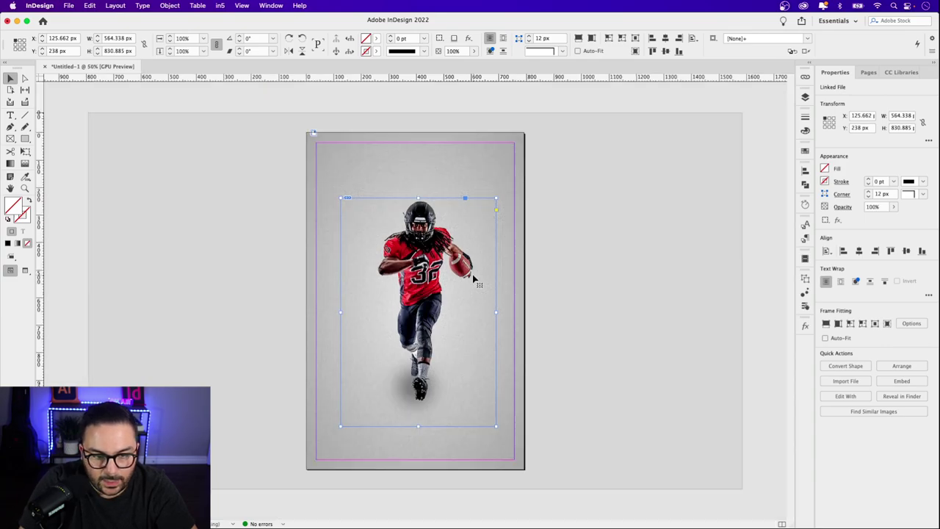
{"action": "left_click_drag", "start_coordinate": [417, 198], "coordinate": [416, 174]}
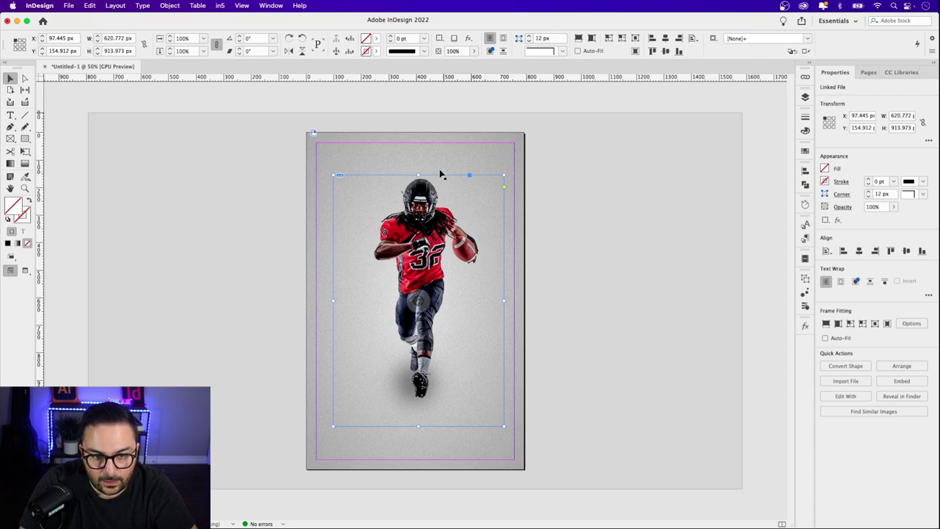
{"action": "left_click_drag", "start_coordinate": [443, 214], "coordinate": [437, 248]}
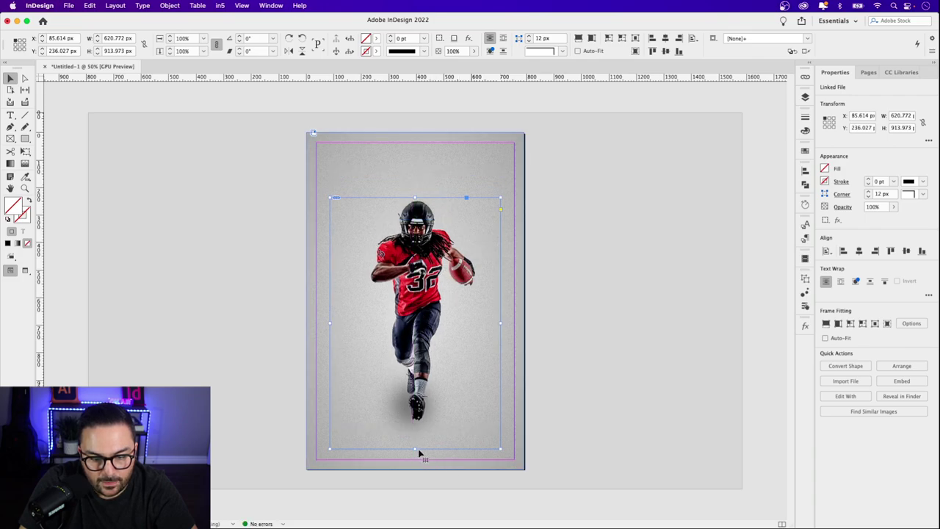
{"action": "left_click_drag", "start_coordinate": [415, 447], "coordinate": [418, 459]}
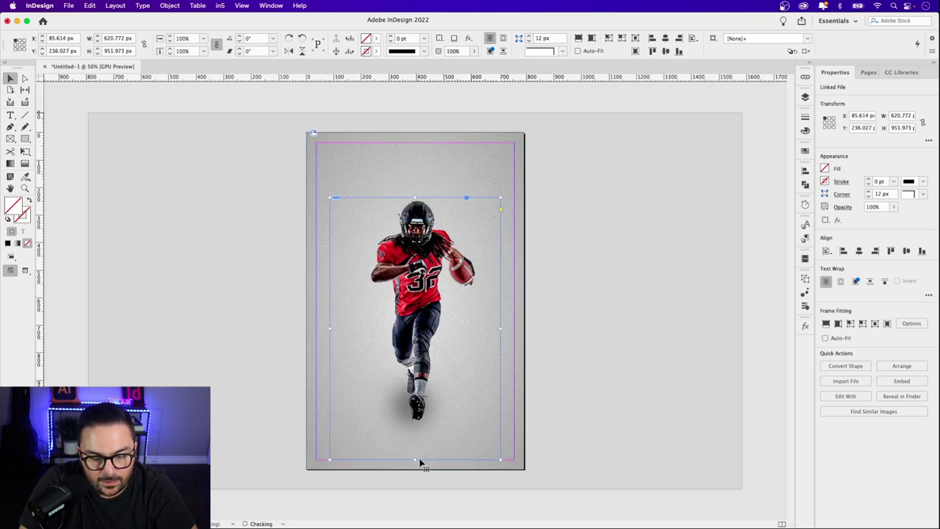
{"action": "key", "text": "super+shift+a"}
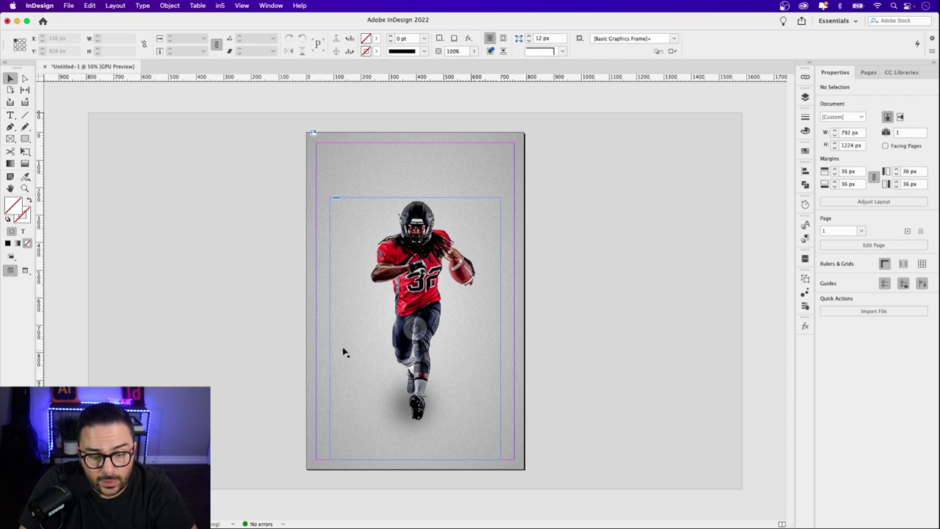
Step: Draw a text frame left of the page holding the player's name, enlarged to 76 pt
{"action": "left_click", "coordinate": [10, 115]}
{"action": "left_click_drag", "start_coordinate": [211, 311], "coordinate": [362, 338]}
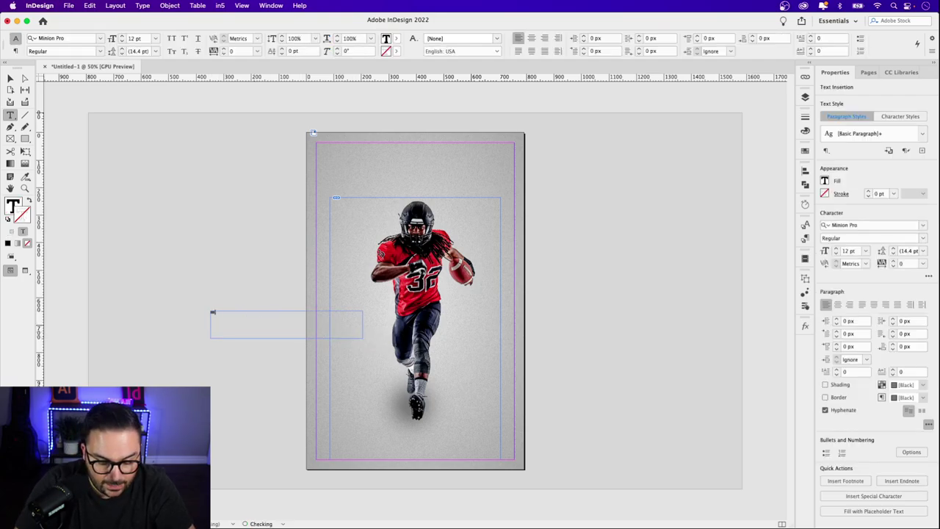
{"action": "key", "text": "super+a"}
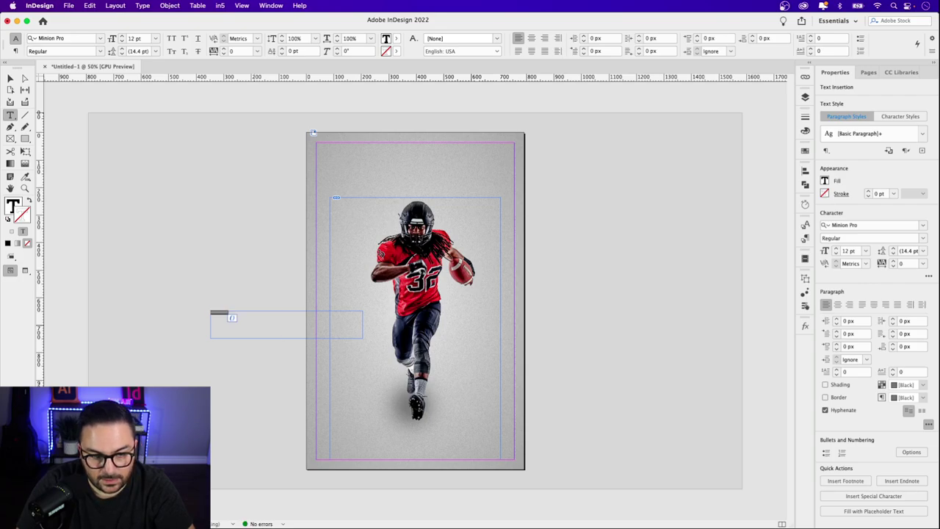
{"action": "key", "text": "super+shift+period"}
{"action": "key", "text": "super+shift+period"}
{"action": "key", "text": "super+shift+period"}
{"action": "key", "text": "super+shift+period"}
{"action": "key", "text": "super+shift+period"}
{"action": "key", "text": "super+shift+period"}
{"action": "key", "text": "super+shift+period"}
{"action": "key", "text": "super+shift+period"}
{"action": "key", "text": "super+shift+period"}
{"action": "key", "text": "super+shift+period"}
{"action": "key", "text": "super+shift+period"}
{"action": "key", "text": "super+shift+period"}
{"action": "key", "text": "super+shift+period"}
{"action": "key", "text": "super+shift+period"}
{"action": "key", "text": "super+shift+period"}
{"action": "key", "text": "super+shift+period"}
{"action": "key", "text": "super+shift+period"}
{"action": "key", "text": "super+shift+period"}
{"action": "key", "text": "super+shift+period"}
{"action": "key", "text": "super+shift+period"}
{"action": "key", "text": "super+shift+period"}
{"action": "key", "text": "super+shift+period"}
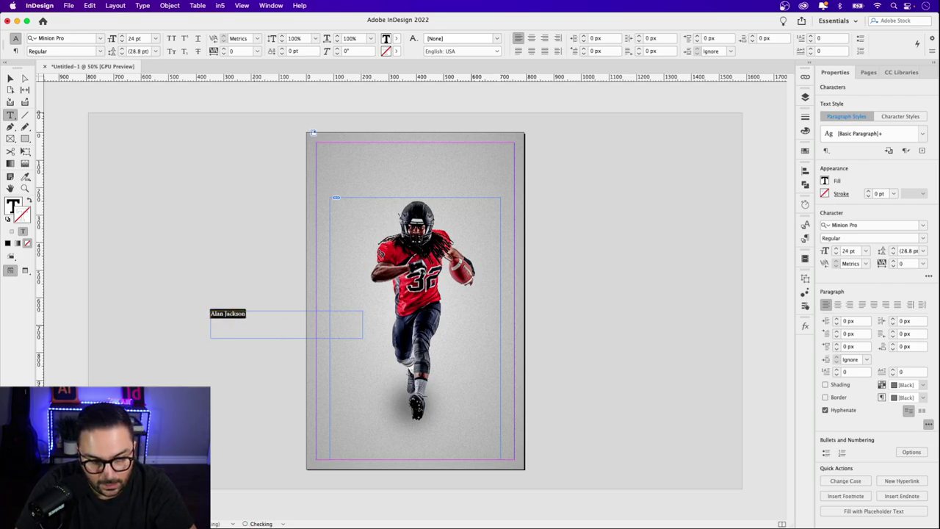
{"action": "key", "text": "super+shift+period"}
{"action": "key", "text": "super+shift+period"}
{"action": "key", "text": "super+shift+period"}
{"action": "key", "text": "super+shift+period"}
{"action": "key", "text": "super+shift+period"}
{"action": "key", "text": "super+shift+period"}
{"action": "key", "text": "super+shift+period"}
{"action": "key", "text": "super+shift+period"}
{"action": "key", "text": "super+shift+period"}
{"action": "key", "text": "super+shift+period"}
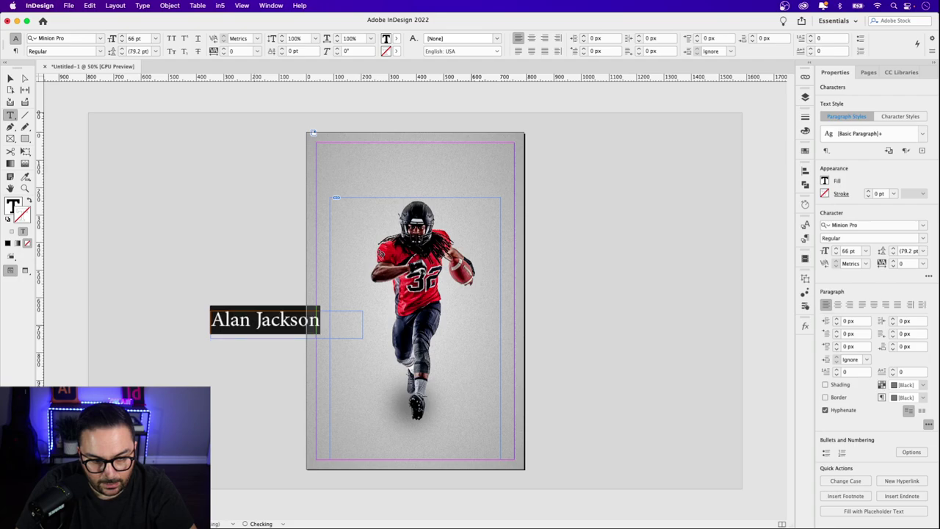
Step: Select the name frame and search 'rift' in the font field
{"action": "left_click", "coordinate": [11, 78]}
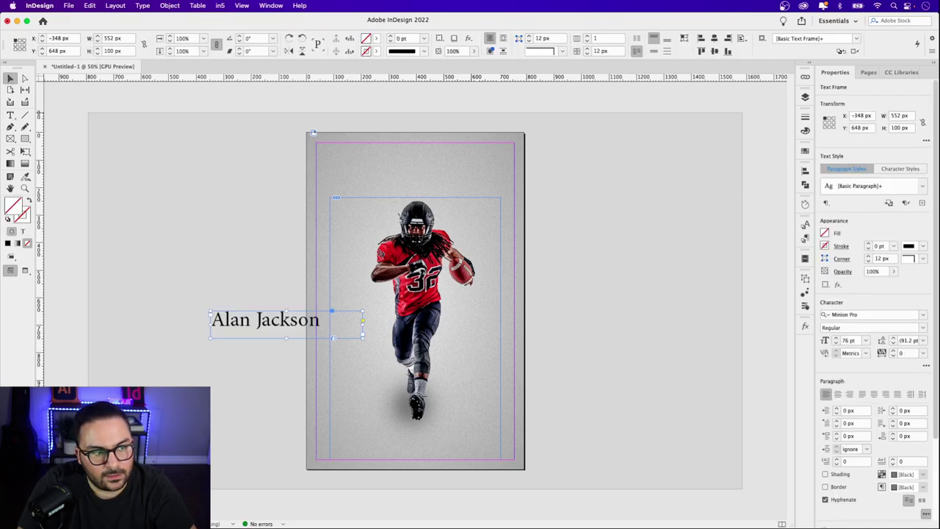
{"action": "left_click", "coordinate": [850, 314]}
{"action": "type", "text": "rift"}
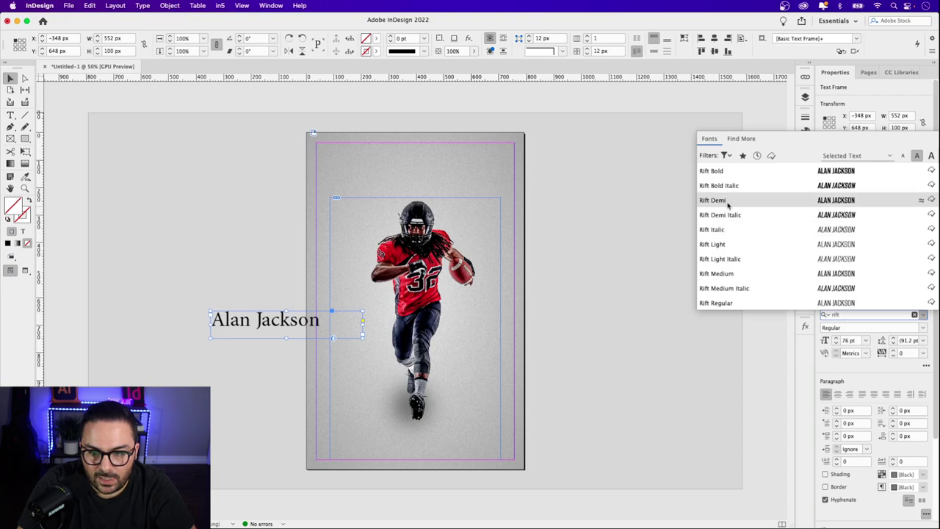
Step: Set the player's name in Rift Bold, fit its frame to the text, and rotate it 90°
{"action": "left_click", "coordinate": [716, 170]}
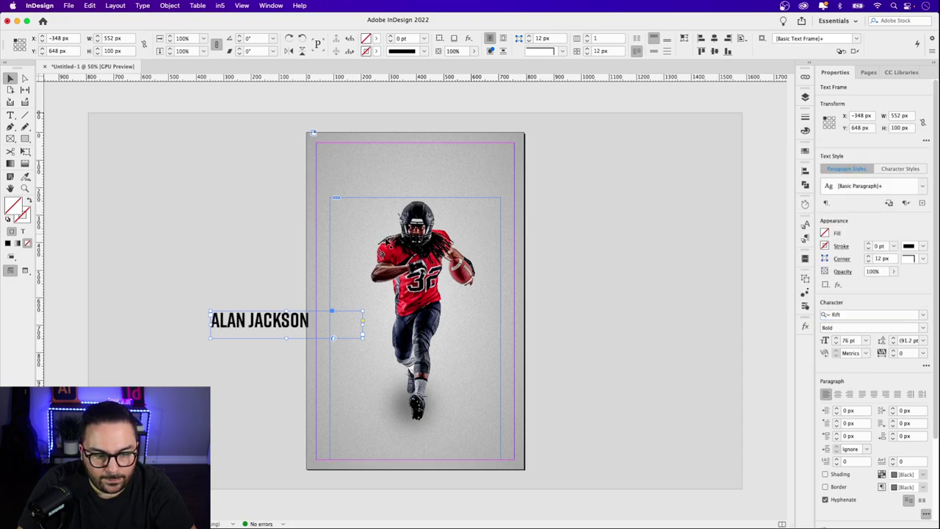
{"action": "double_click", "coordinate": [362, 339]}
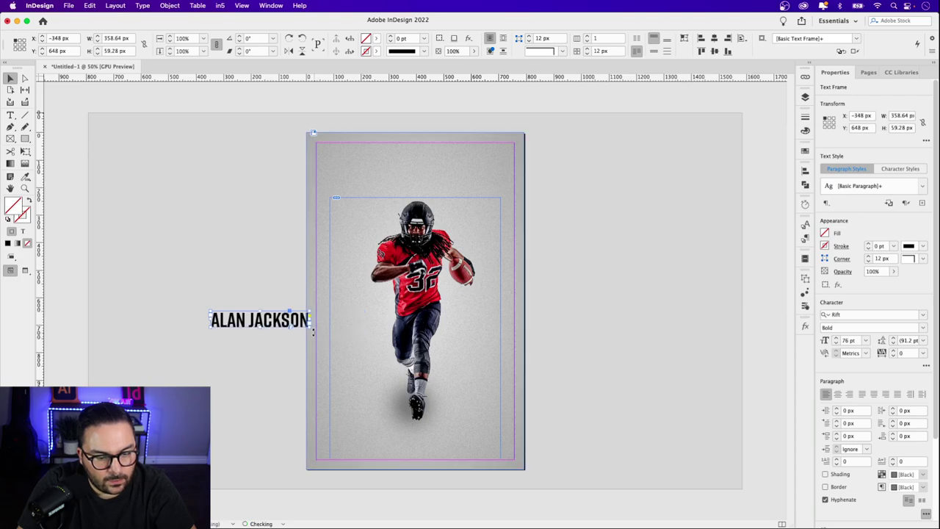
{"action": "left_click_drag", "start_coordinate": [310, 319], "coordinate": [285, 265]}
Step: Move the vertical name to the page's left edge and reduce it to 80 pt
{"action": "left_click_drag", "start_coordinate": [260, 303], "coordinate": [337, 345]}
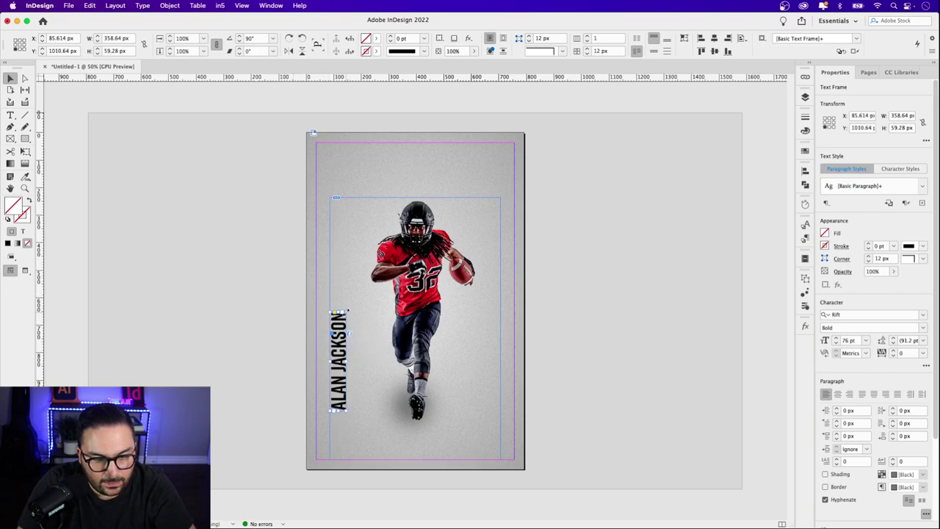
{"action": "left_click_drag", "start_coordinate": [347, 312], "coordinate": [356, 300]}
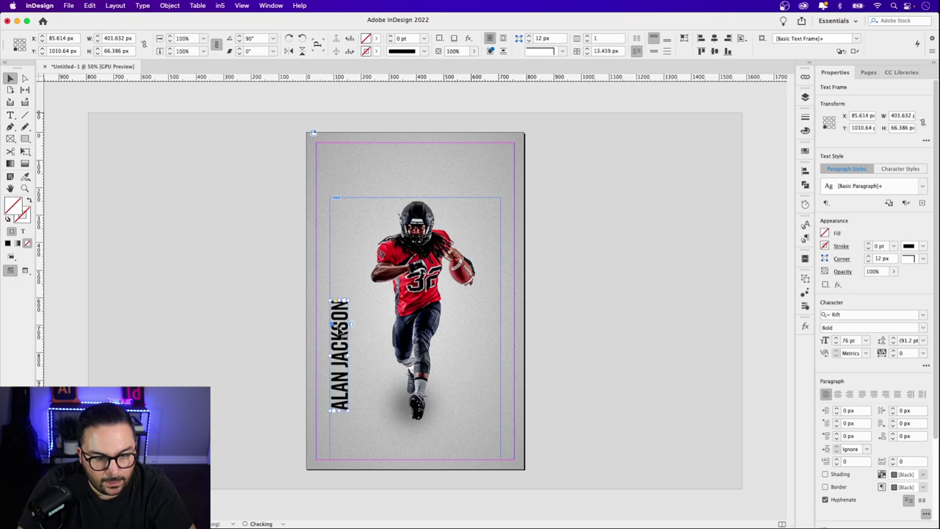
{"action": "double_click", "coordinate": [345, 323]}
{"action": "key", "text": "super+a"}
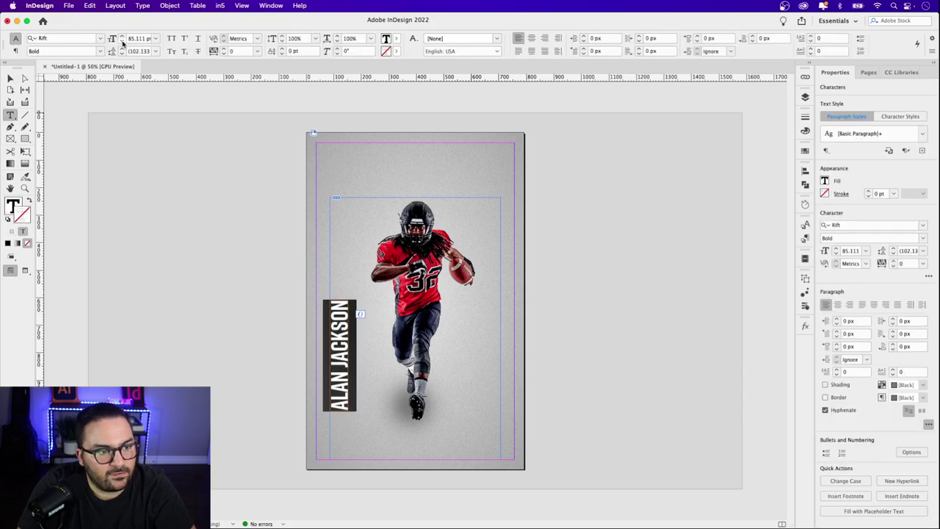
{"action": "left_click", "coordinate": [122, 41]}
{"action": "left_click", "coordinate": [122, 41]}
{"action": "left_click", "coordinate": [122, 41]}
{"action": "left_click", "coordinate": [122, 41]}
{"action": "left_click", "coordinate": [121, 41]}
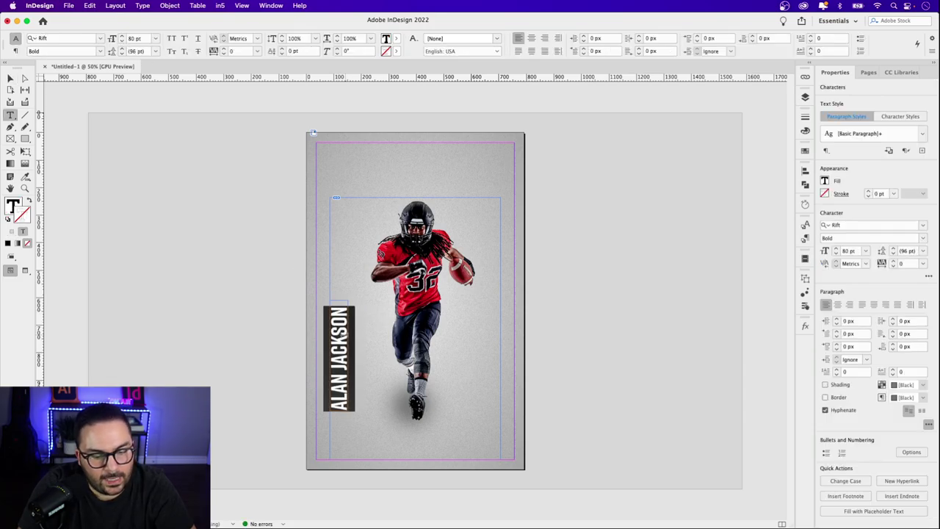
{"action": "left_click", "coordinate": [334, 342]}
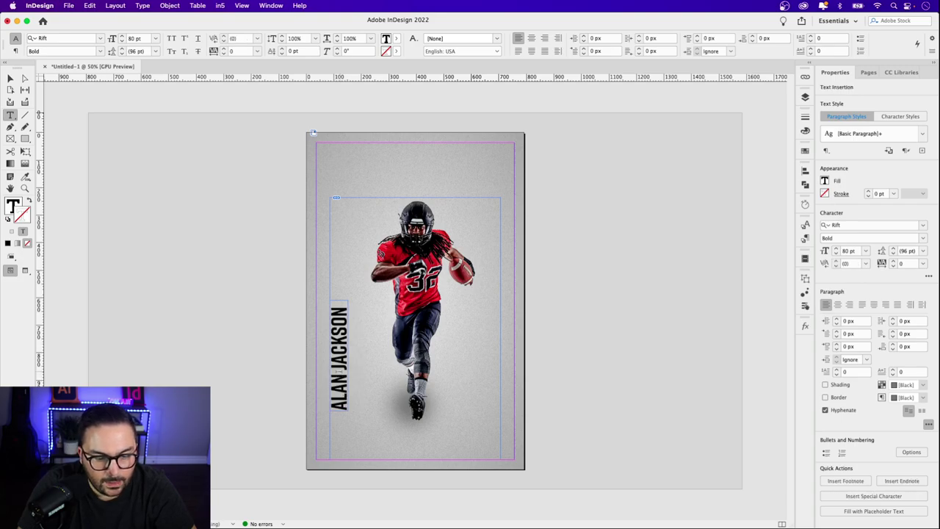
{"action": "left_click_drag", "start_coordinate": [338, 370], "coordinate": [336, 406]}
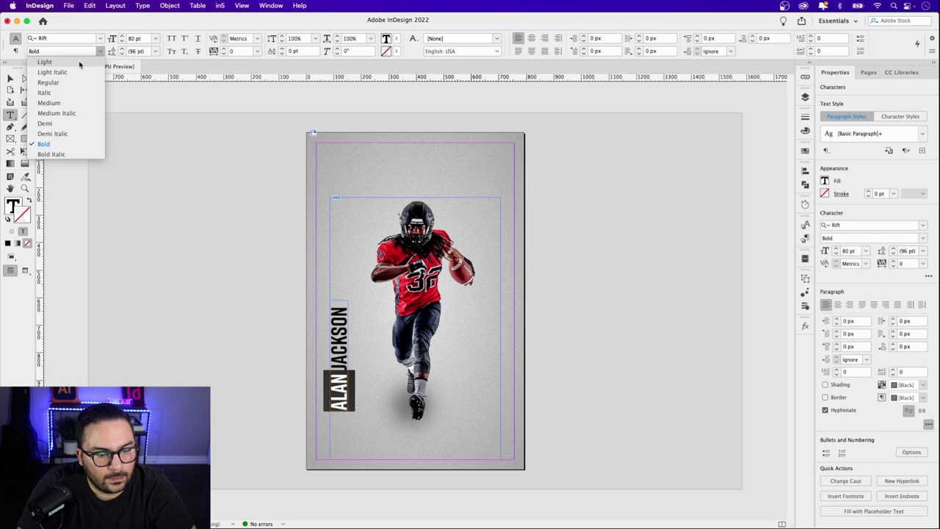
{"action": "left_click", "coordinate": [80, 64]}
{"action": "left_click", "coordinate": [339, 326]}
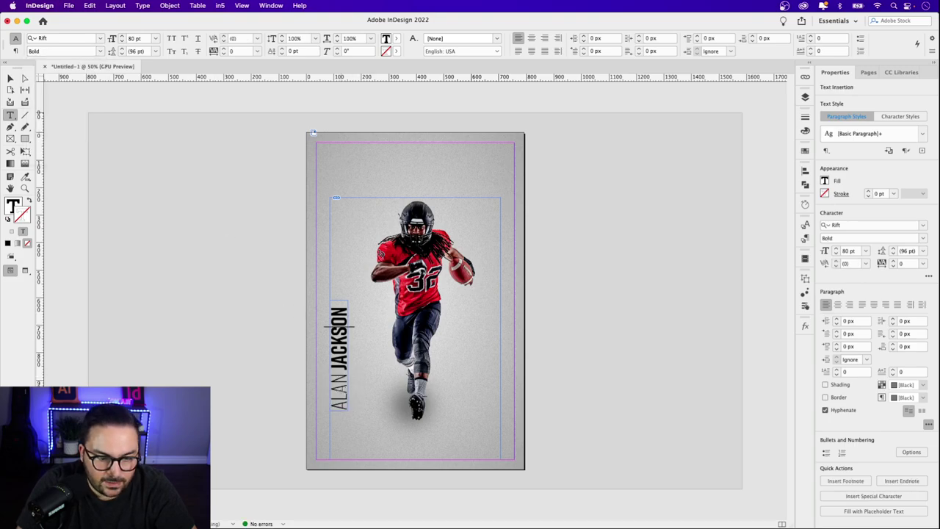
{"action": "key", "text": "super+a"}
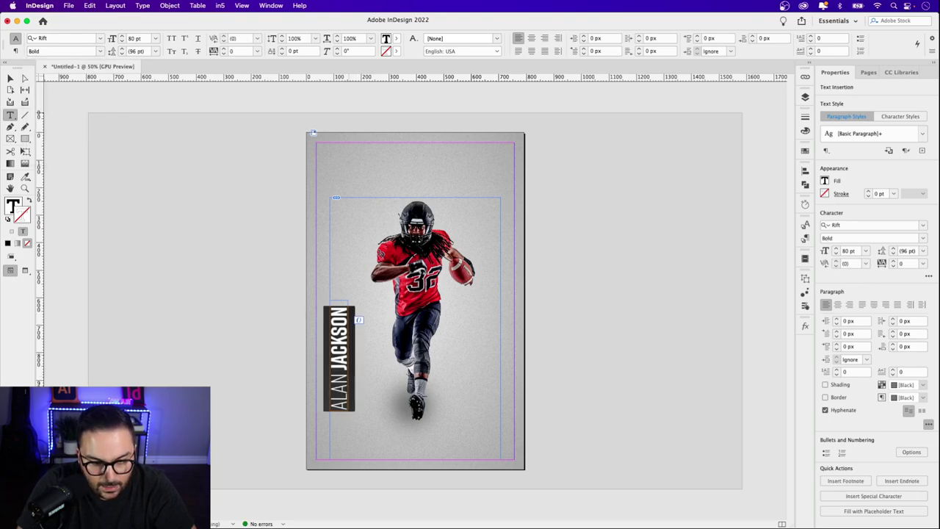
{"action": "left_click", "coordinate": [897, 74]}
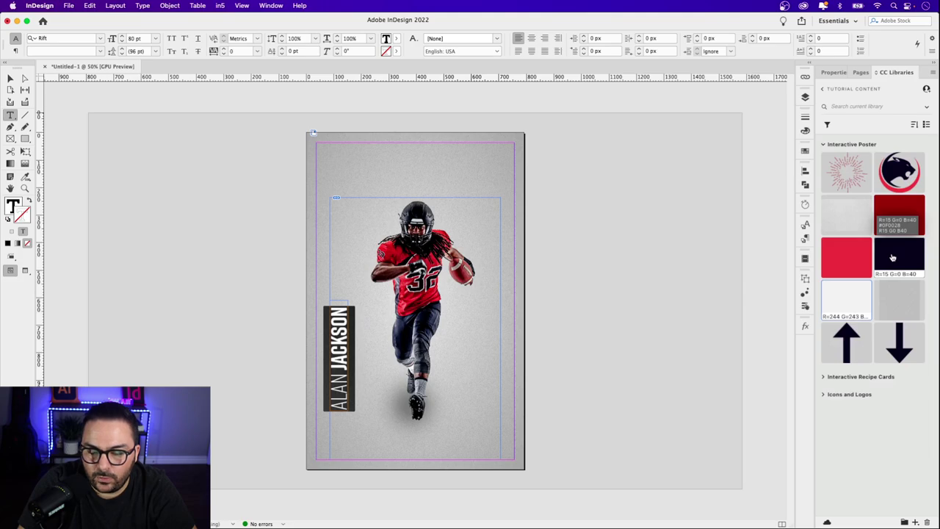
{"action": "left_click", "coordinate": [661, 314]}
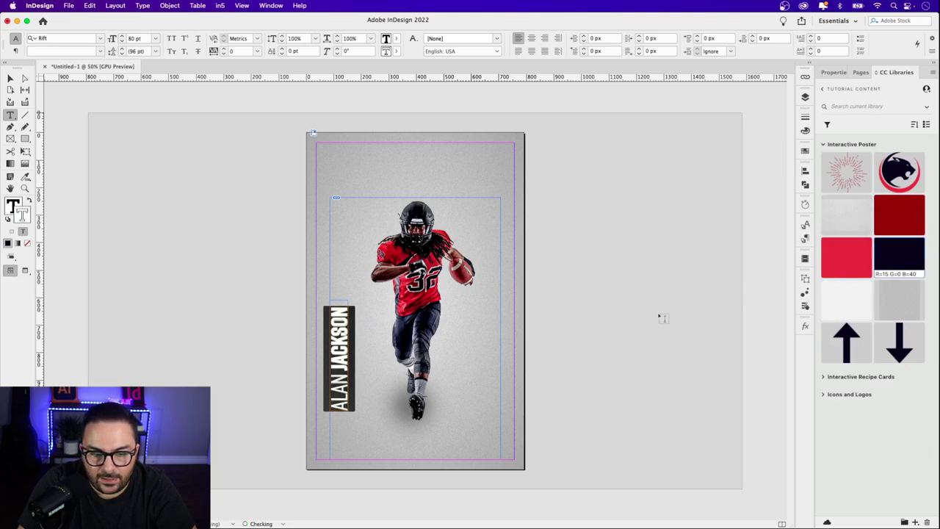
{"action": "left_click", "coordinate": [830, 73]}
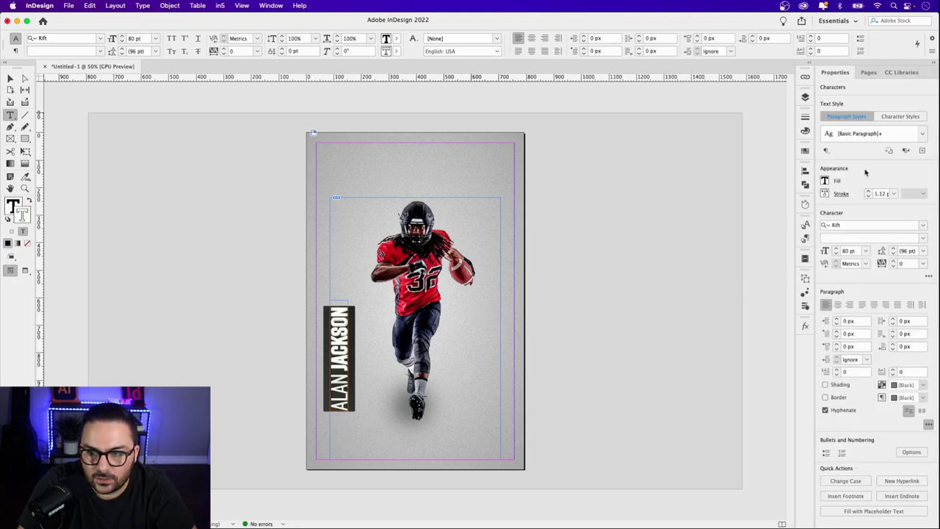
{"action": "key", "text": "super+z"}
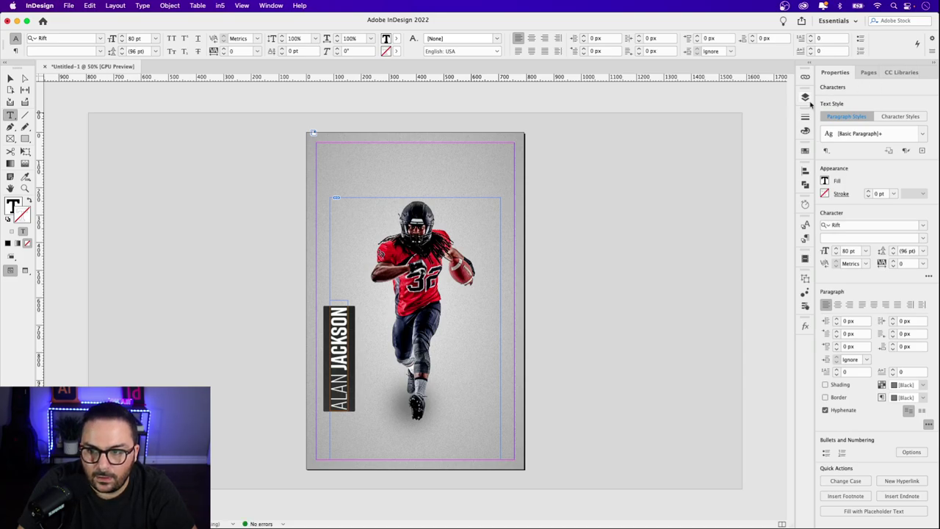
Step: Fill the name text with the dark navy R=15 G=0 B=40 library swatch
{"action": "left_click", "coordinate": [804, 152]}
{"action": "left_click", "coordinate": [685, 161]}
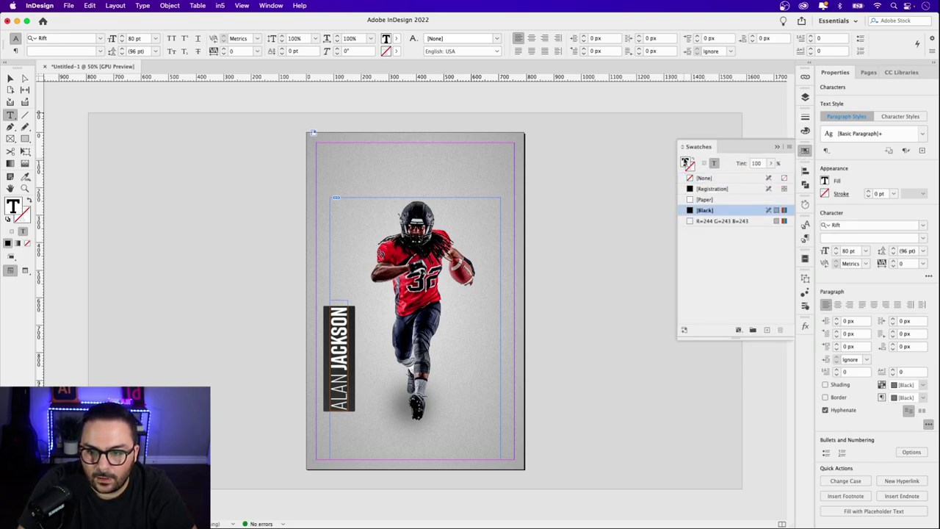
{"action": "left_click", "coordinate": [901, 72]}
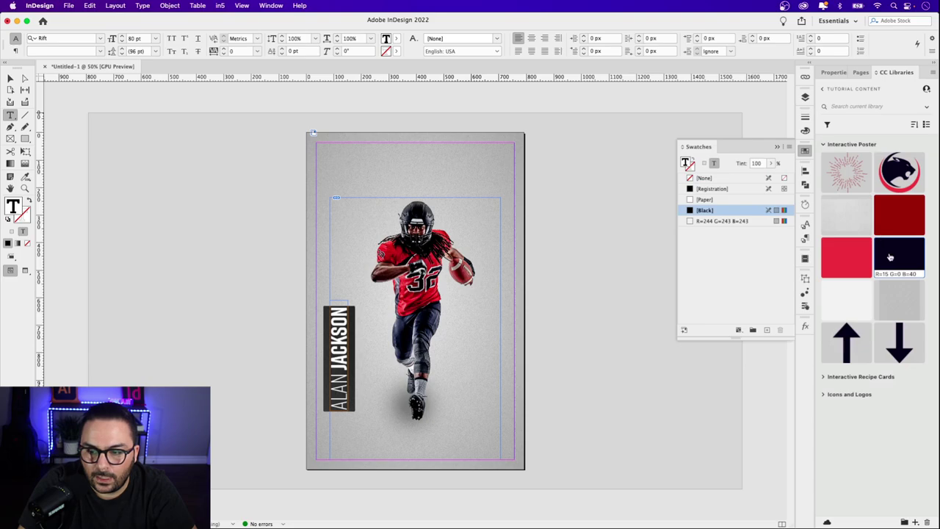
{"action": "left_click", "coordinate": [890, 256]}
{"action": "left_click", "coordinate": [297, 288]}
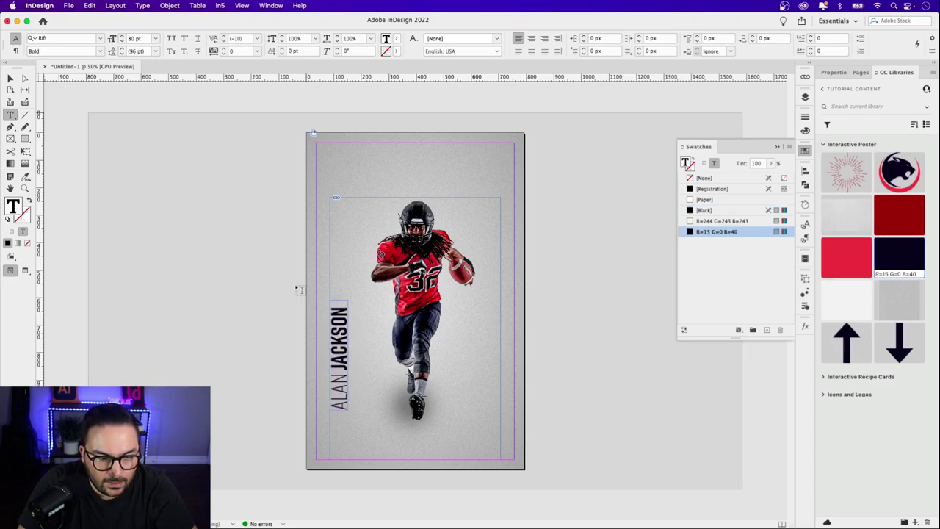
{"action": "key", "text": "v"}
{"action": "left_click", "coordinate": [335, 396]}
Step: Duplicate the name frame just to its right and retype the copy as SOPHOMORE
{"action": "key", "text": "super+1"}
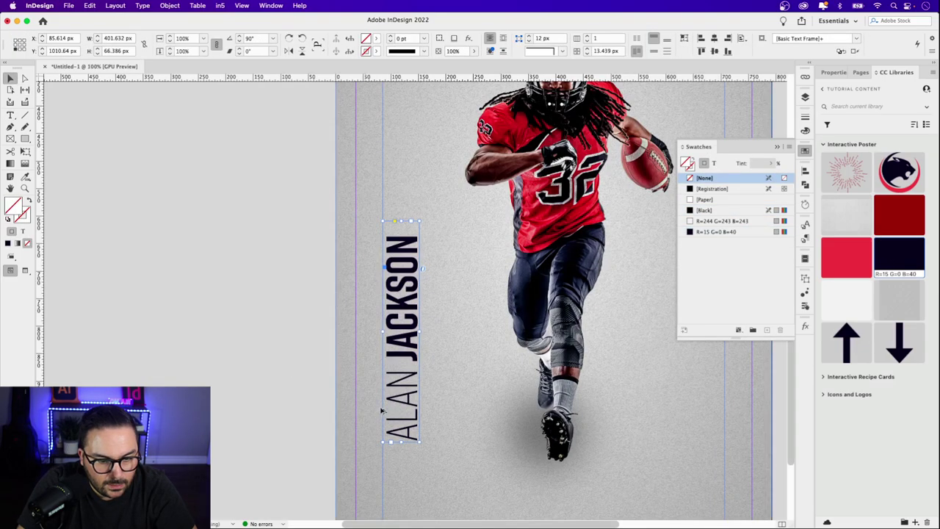
{"action": "scroll", "coordinate": [352, 408], "scroll_direction": "right", "scroll_amount": 3}
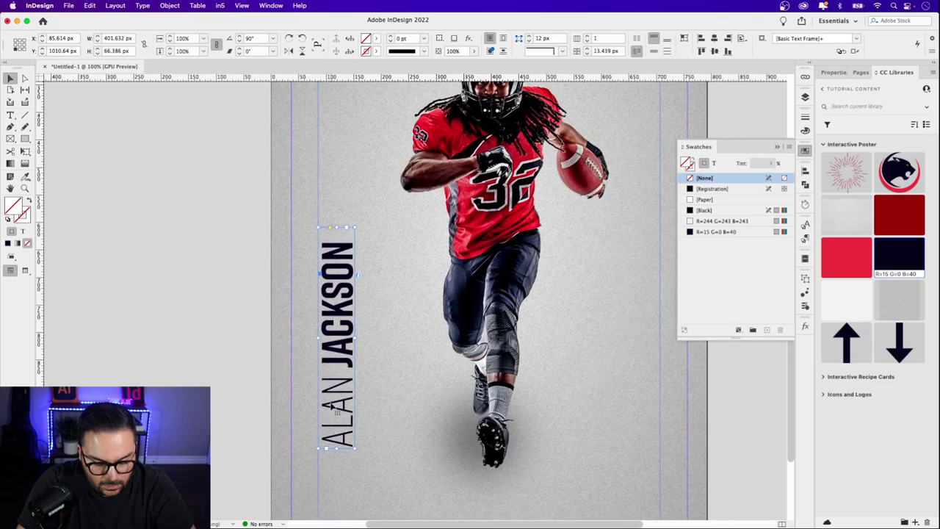
{"action": "left_click_drag", "start_coordinate": [332, 406], "coordinate": [373, 406]}
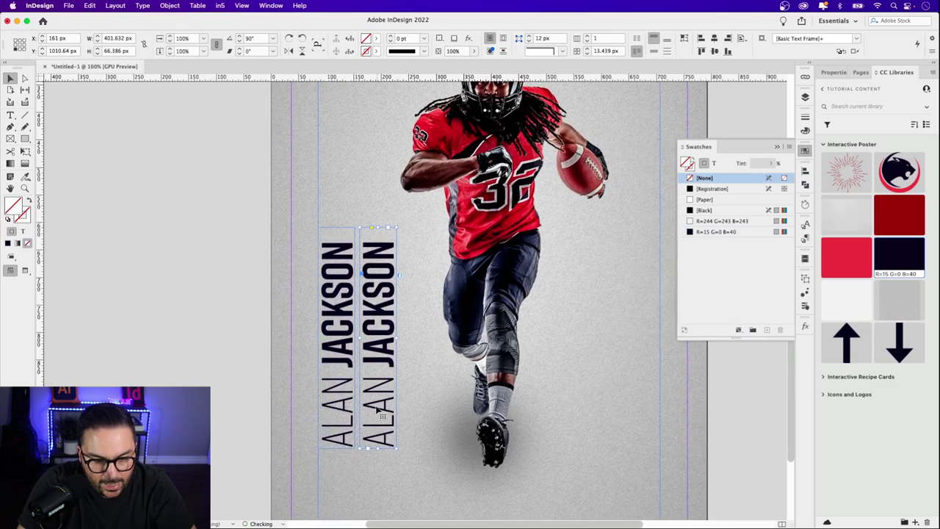
{"action": "double_click", "coordinate": [379, 412]}
{"action": "key", "text": "super+a"}
{"action": "type", "text": "S"}
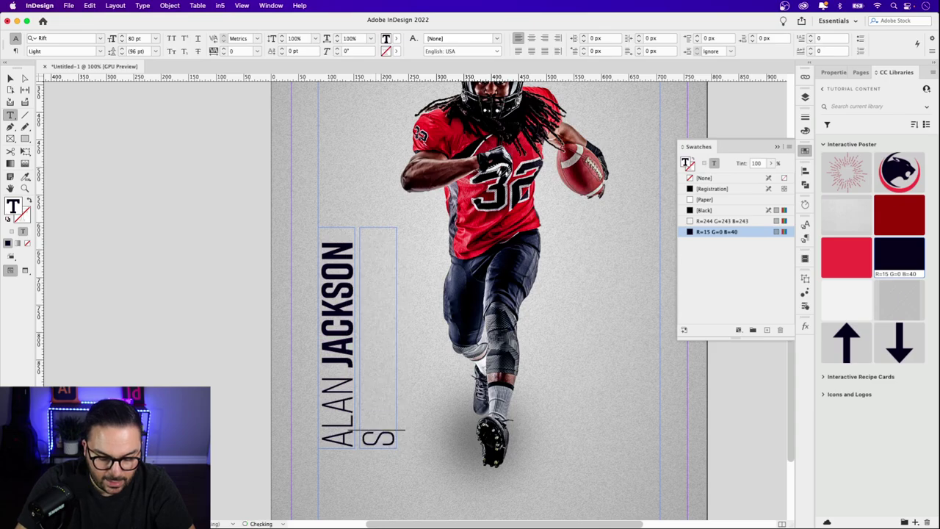
{"action": "type", "text": "OPHOMORE"}
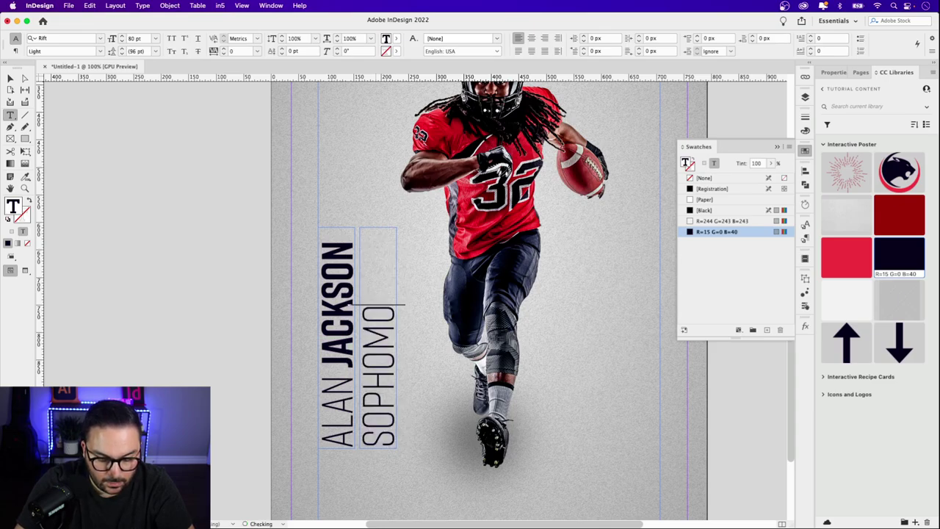
Step: Shrink SOPHOMORE to 22 pt, colour it library red, set Rift Demi, and widen its tracking
{"action": "key", "text": "super+a"}
{"action": "key", "text": "super+shift+comma"}
{"action": "key", "text": "super+shift+comma"}
{"action": "key", "text": "super+shift+comma"}
{"action": "key", "text": "super+shift+comma"}
{"action": "key", "text": "super+shift+comma"}
{"action": "key", "text": "super+shift+comma"}
{"action": "key", "text": "super+shift+comma"}
{"action": "key", "text": "super+shift+comma"}
{"action": "key", "text": "super+shift+comma"}
{"action": "key", "text": "super+shift+comma"}
{"action": "key", "text": "super+shift+comma"}
{"action": "key", "text": "super+shift+comma"}
{"action": "key", "text": "super+shift+comma"}
{"action": "key", "text": "super+shift+comma"}
{"action": "key", "text": "super+shift+comma"}
{"action": "key", "text": "super+shift+comma"}
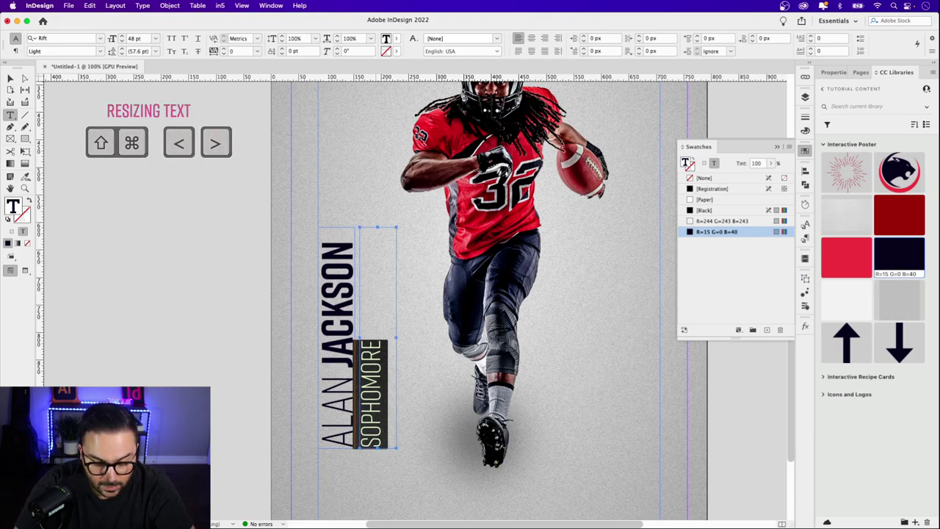
{"action": "key", "text": "super+shift+comma"}
{"action": "key", "text": "super+shift+comma"}
{"action": "key", "text": "super+shift+comma"}
{"action": "key", "text": "super+shift+comma"}
{"action": "key", "text": "super+shift+comma"}
{"action": "key", "text": "super+shift+comma"}
{"action": "key", "text": "super+shift+comma"}
{"action": "key", "text": "super+shift+comma"}
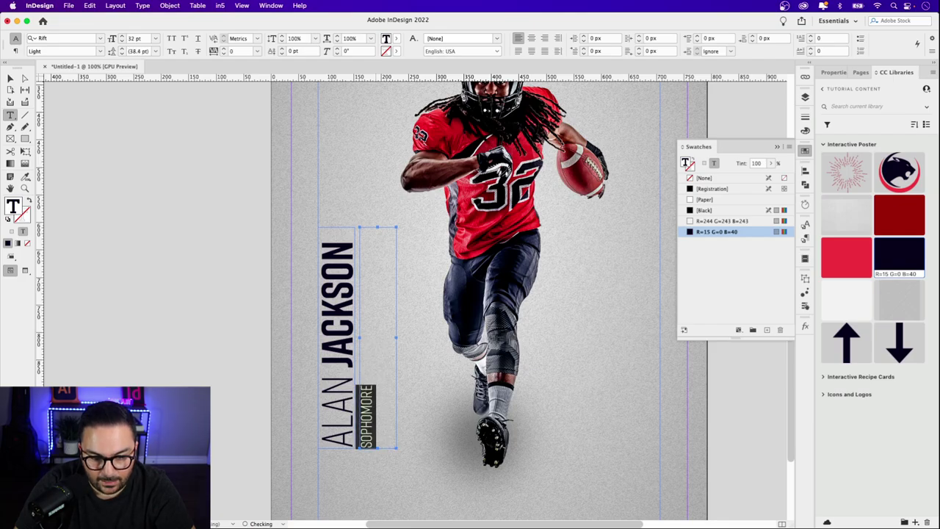
{"action": "left_click", "coordinate": [846, 257]}
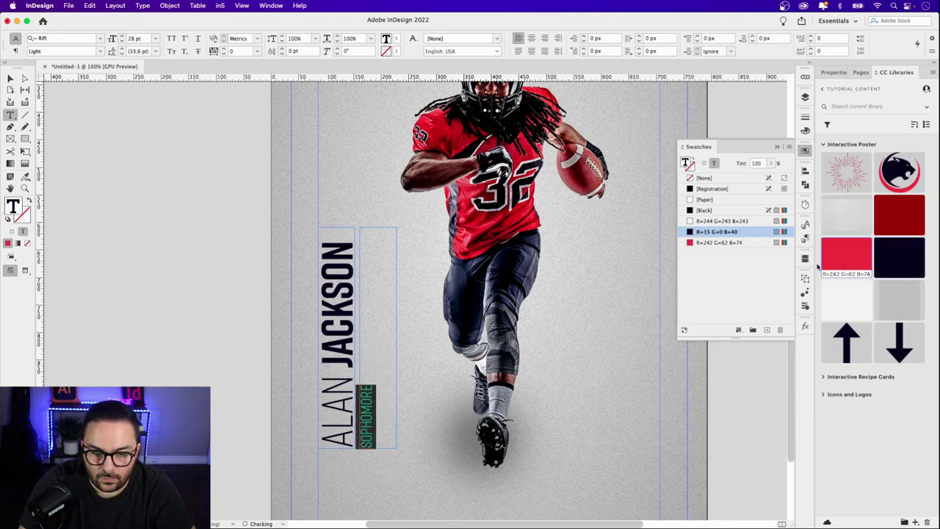
{"action": "left_click", "coordinate": [100, 50]}
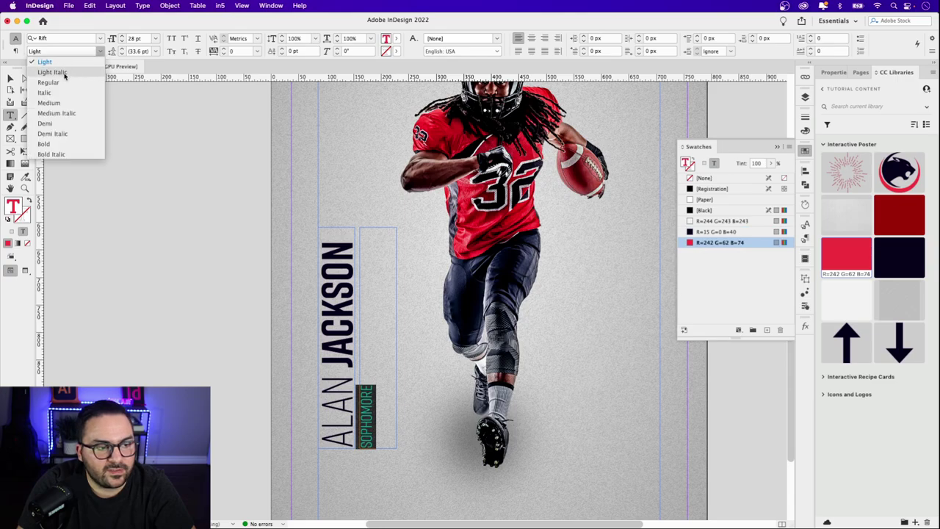
{"action": "left_click", "coordinate": [46, 124]}
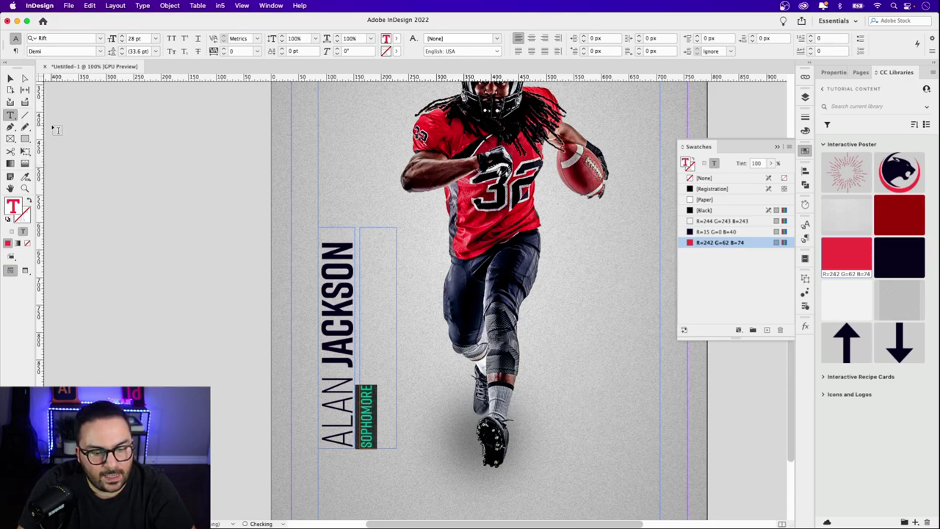
{"action": "key", "text": "super+shift+comma"}
{"action": "key", "text": "super+shift+comma"}
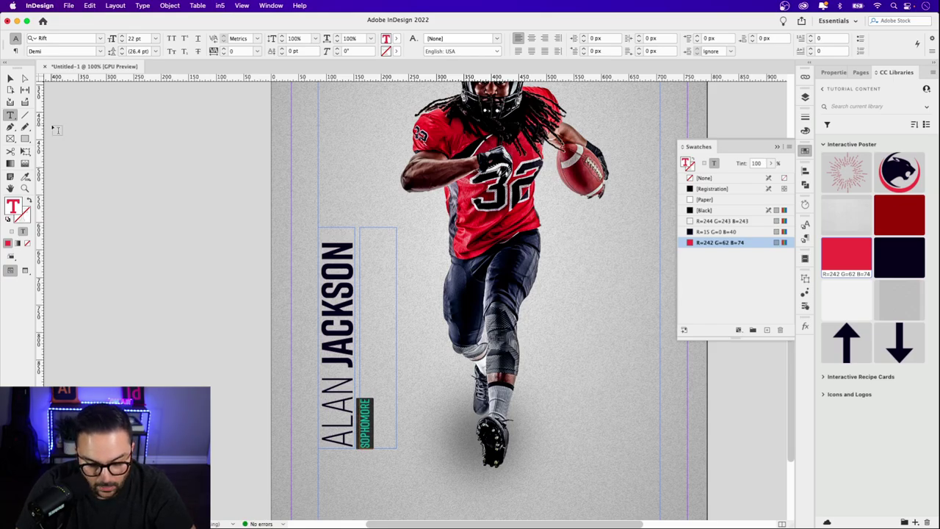
{"action": "key", "text": "alt+Right"}
{"action": "key", "text": "alt+Right"}
{"action": "key", "text": "alt+Right"}
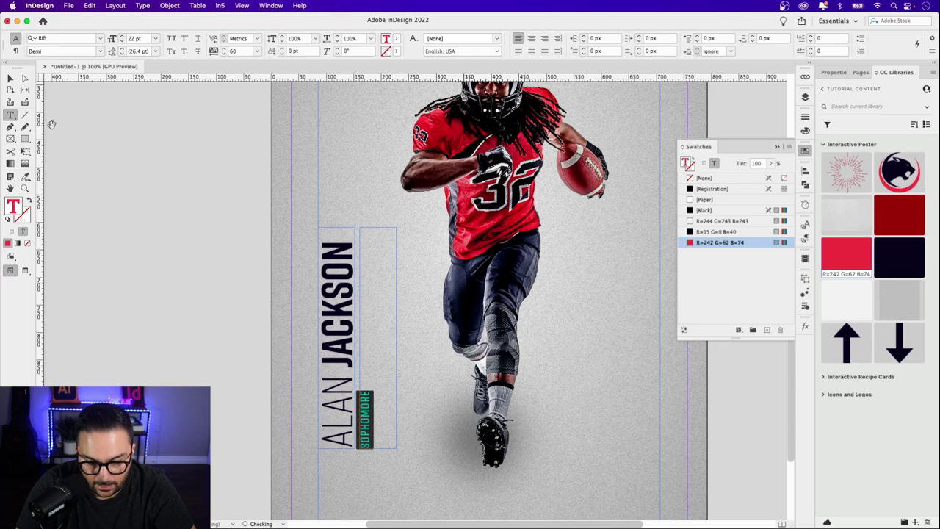
{"action": "key", "text": "alt+Right"}
{"action": "key", "text": "alt+Right"}
{"action": "key", "text": "alt+Right"}
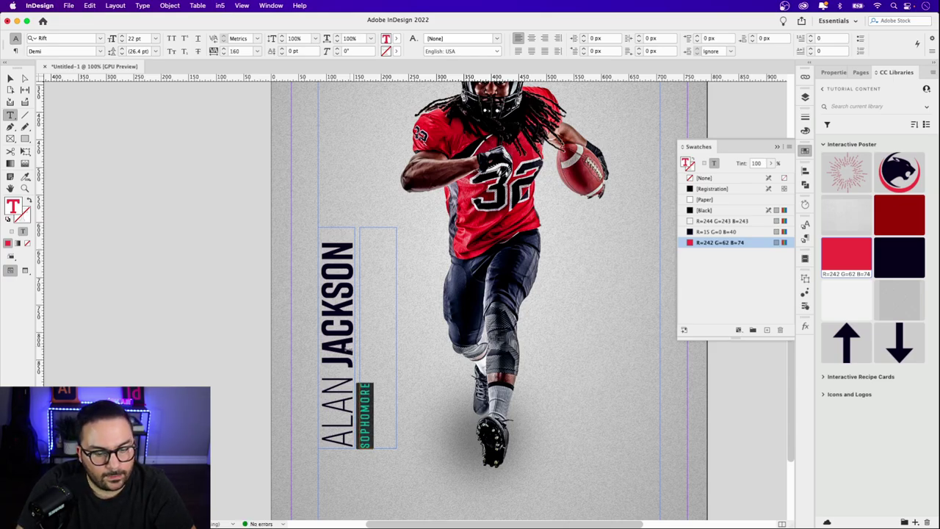
Step: Complete the line so it reads SOPHOMORE • RUNNING BACK
{"action": "left_click", "coordinate": [369, 381]}
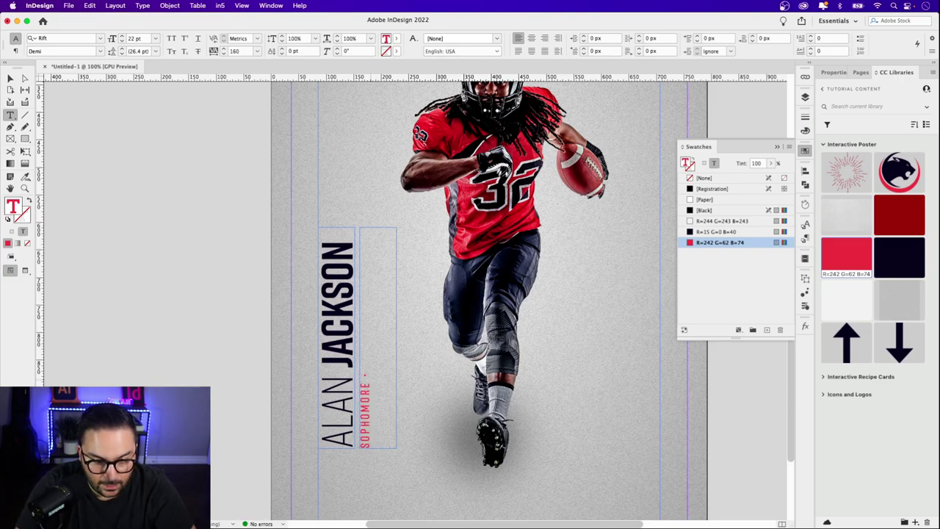
{"action": "type", "text": "RUNNN"}
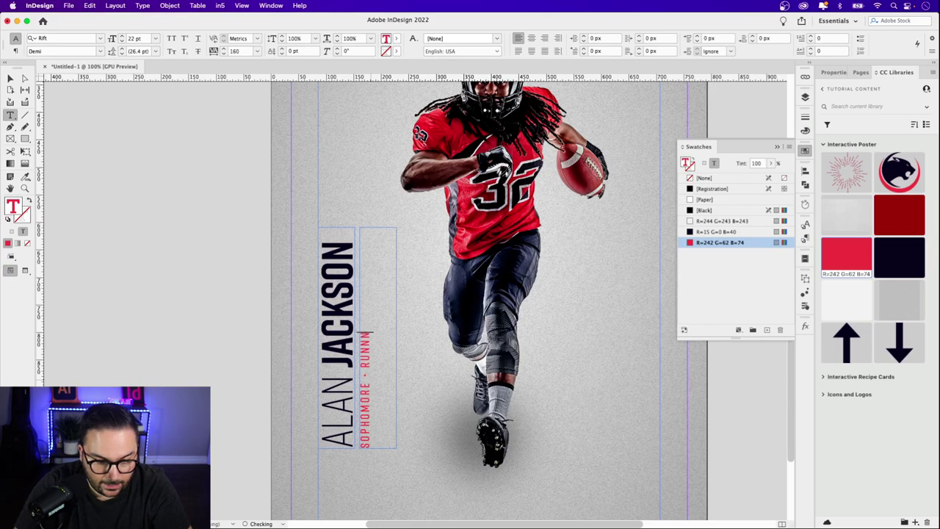
{"action": "type", "text": "ING"}
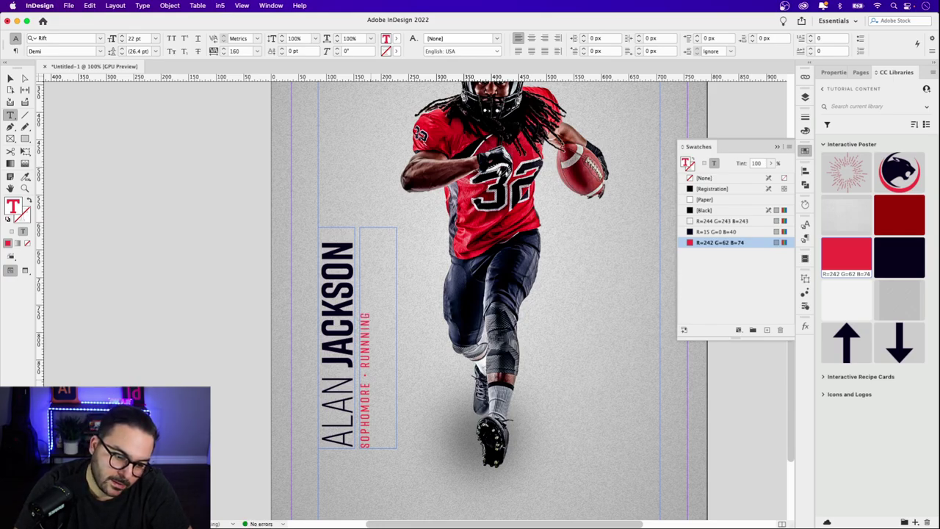
{"action": "key", "text": "BackSpace"}
{"action": "key", "text": "BackSpace"}
{"action": "type", "text": "ING BACK"}
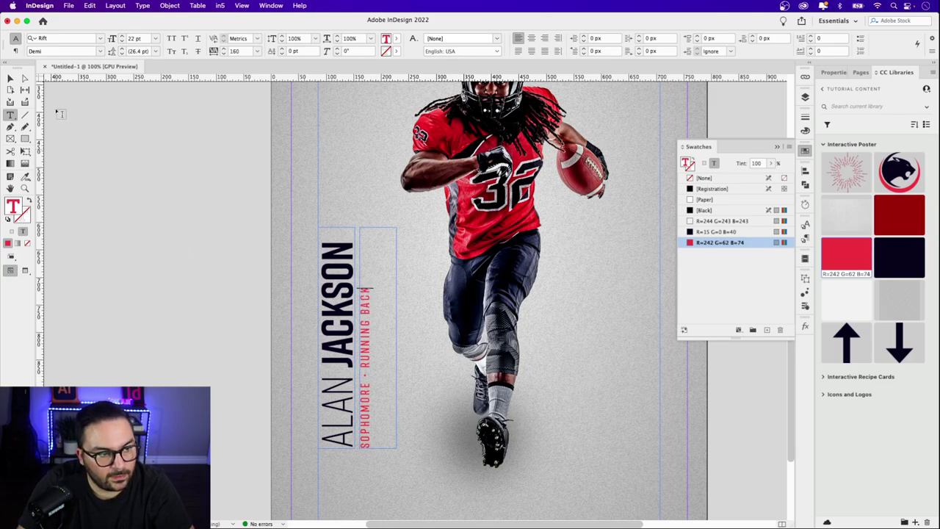
{"action": "left_click", "coordinate": [11, 78]}
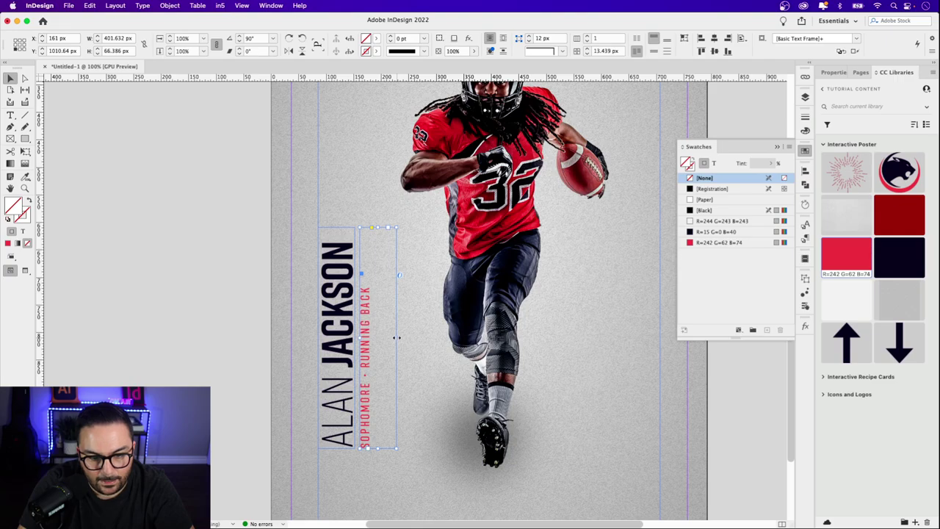
Step: Narrow the name frame, shift both lines right together, and scale the pair about 110%
{"action": "left_click", "coordinate": [356, 341]}
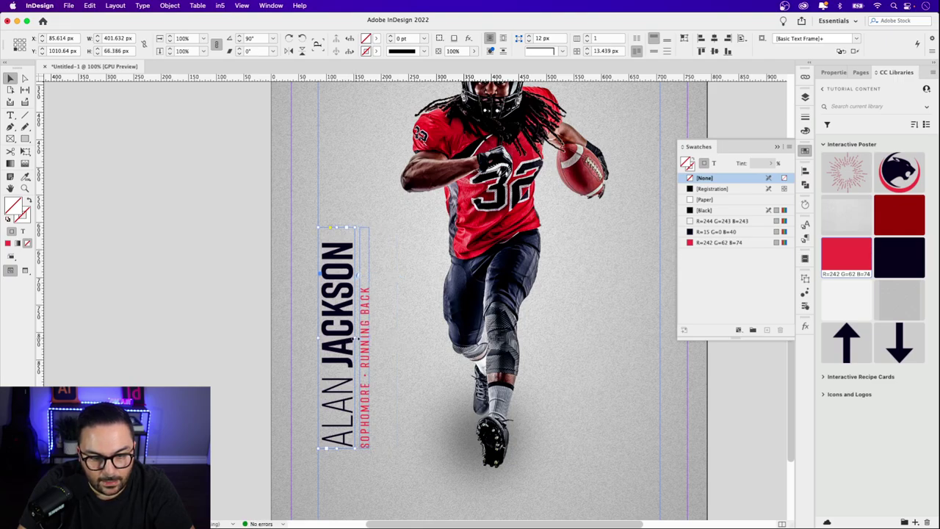
{"action": "left_click_drag", "start_coordinate": [357, 339], "coordinate": [355, 340]}
{"action": "left_click", "coordinate": [363, 340], "text": "shift"}
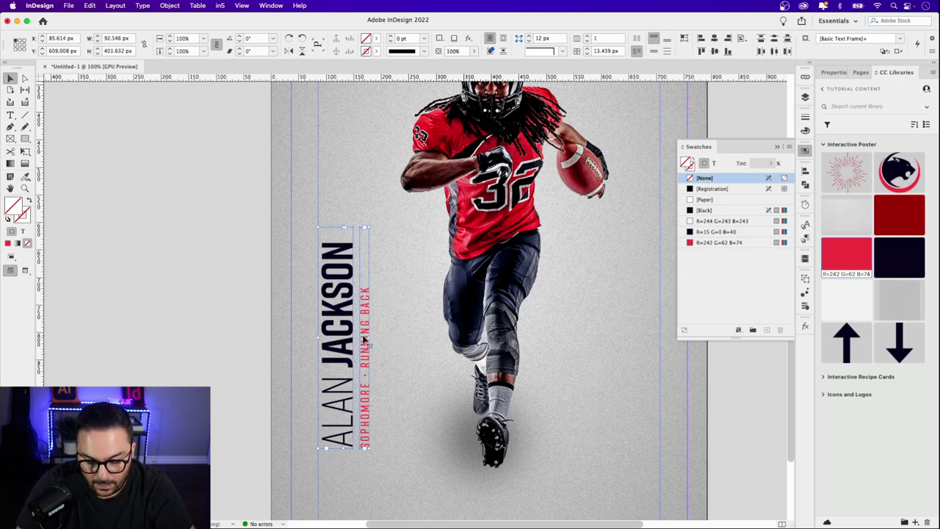
{"action": "key", "text": "shift+Right"}
{"action": "key", "text": "shift+Right"}
{"action": "key", "text": "shift+Right"}
{"action": "key", "text": "shift+Right"}
{"action": "key", "text": "shift+Right"}
{"action": "key", "text": "shift+Right"}
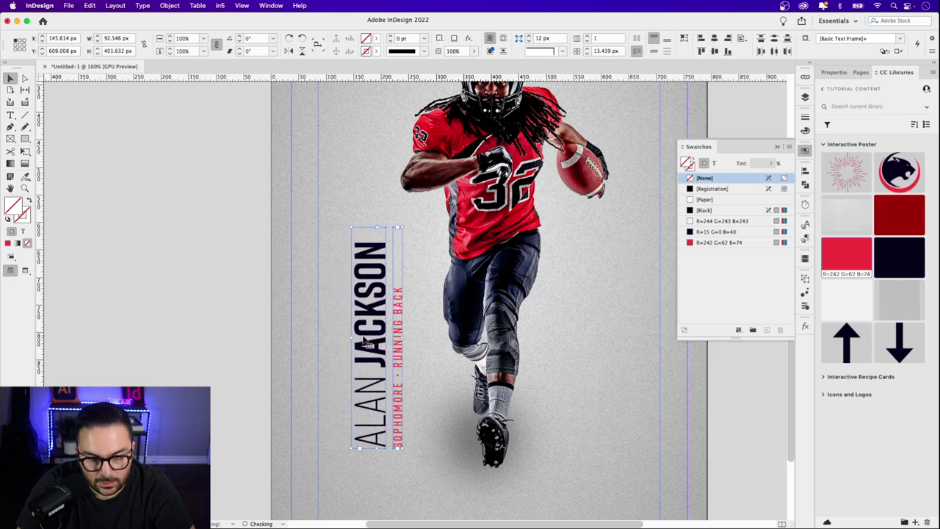
{"action": "left_click_drag", "start_coordinate": [352, 227], "coordinate": [342, 190]}
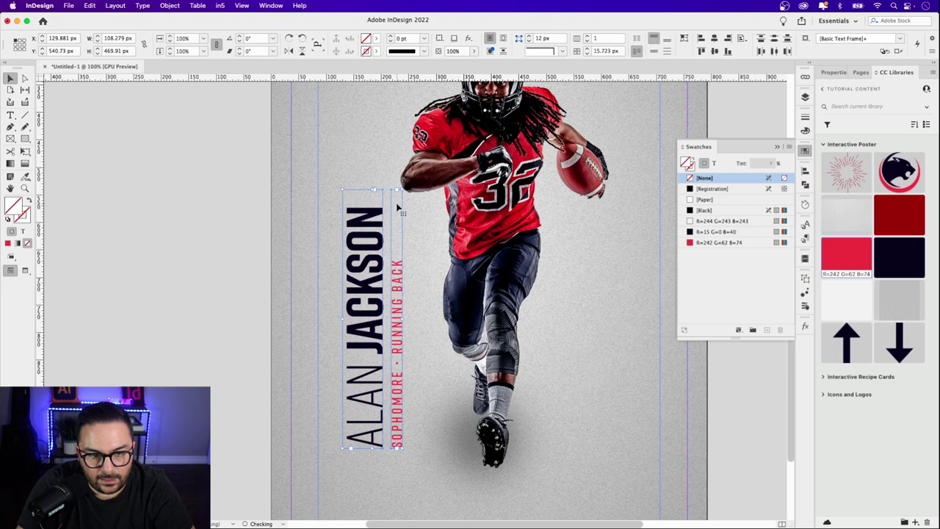
{"action": "triple_click", "coordinate": [397, 263]}
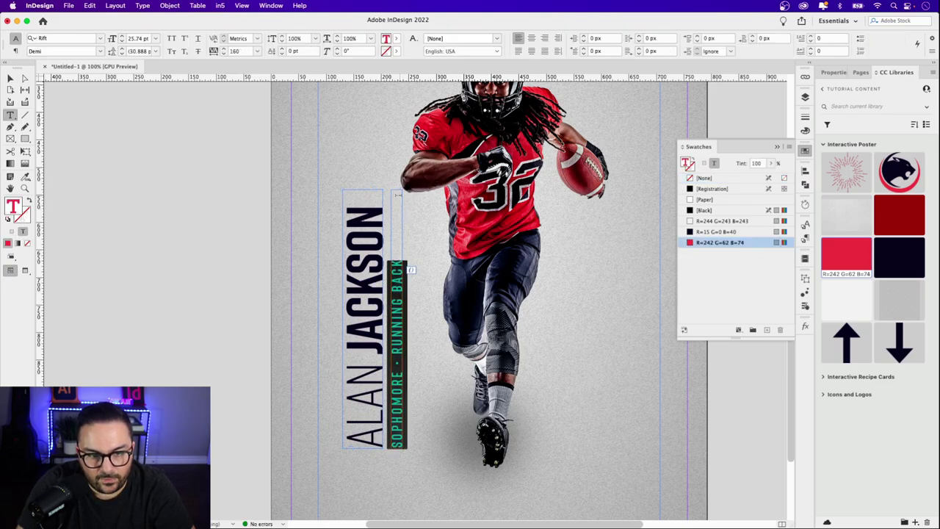
{"action": "left_click", "coordinate": [10, 78]}
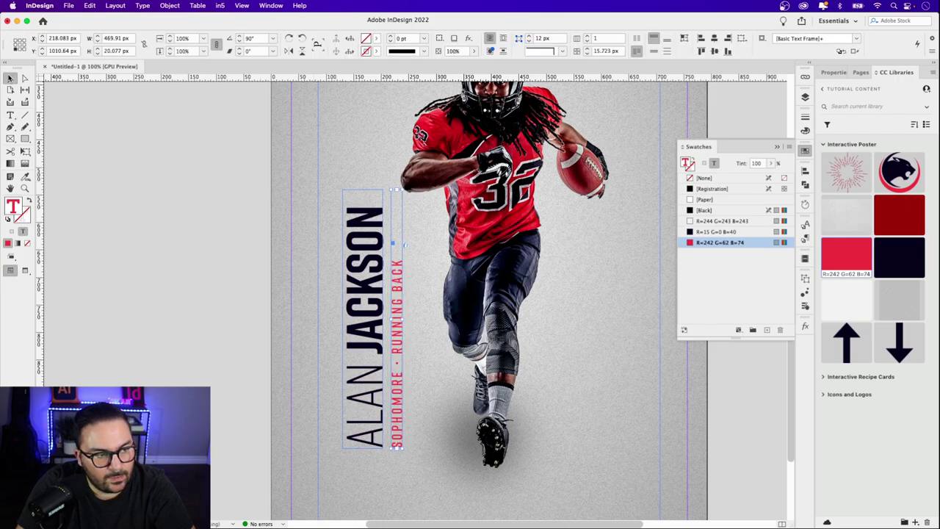
Step: Set the SOPHOMORE • RUNNING BACK line's tracking to 180
{"action": "triple_click", "coordinate": [402, 320]}
{"action": "key", "text": "super+shift+period"}
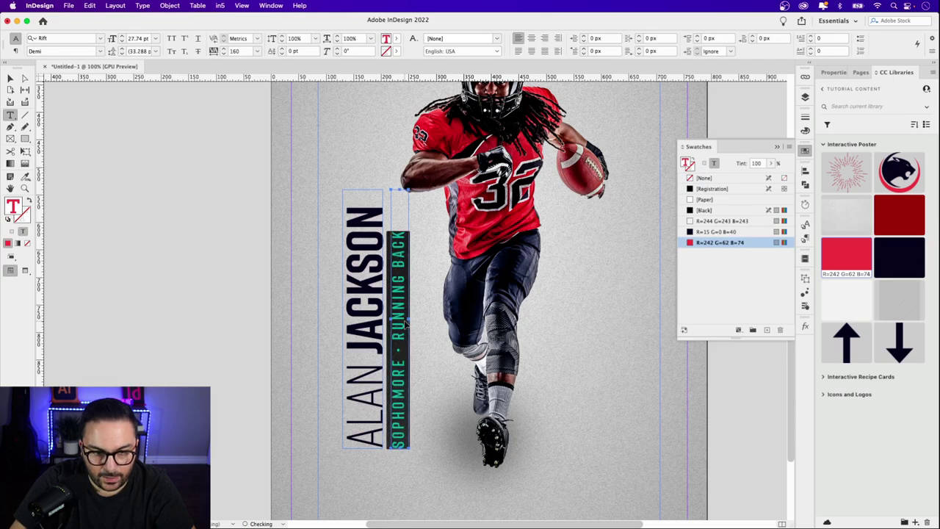
{"action": "key", "text": "super+shift+comma"}
{"action": "key", "text": "alt+Right"}
{"action": "key", "text": "alt+Right"}
{"action": "key", "text": "alt+Right"}
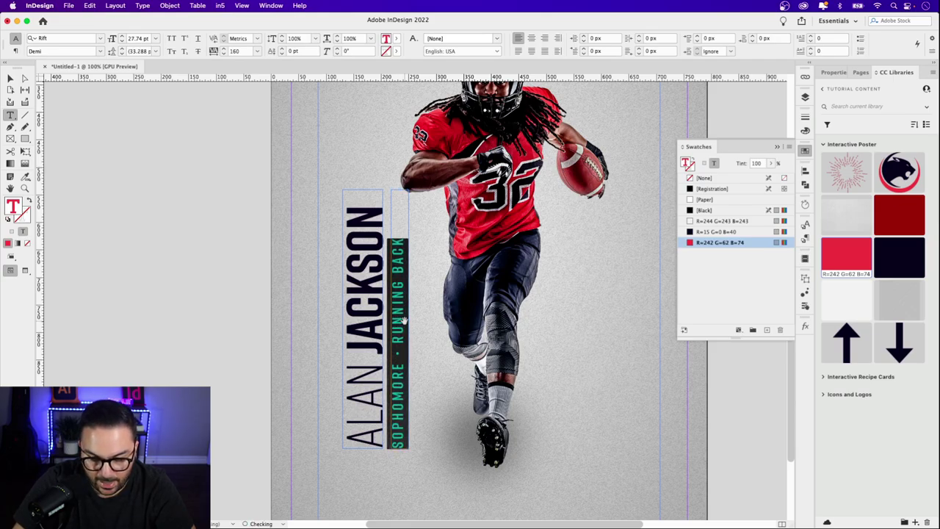
{"action": "key", "text": "alt+Left"}
{"action": "key", "text": "alt+Left"}
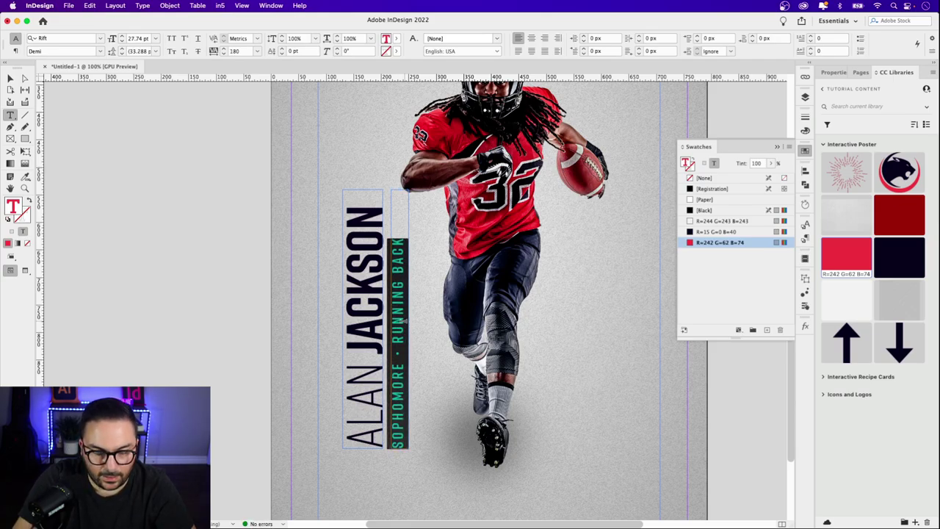
{"action": "key", "text": "Escape"}
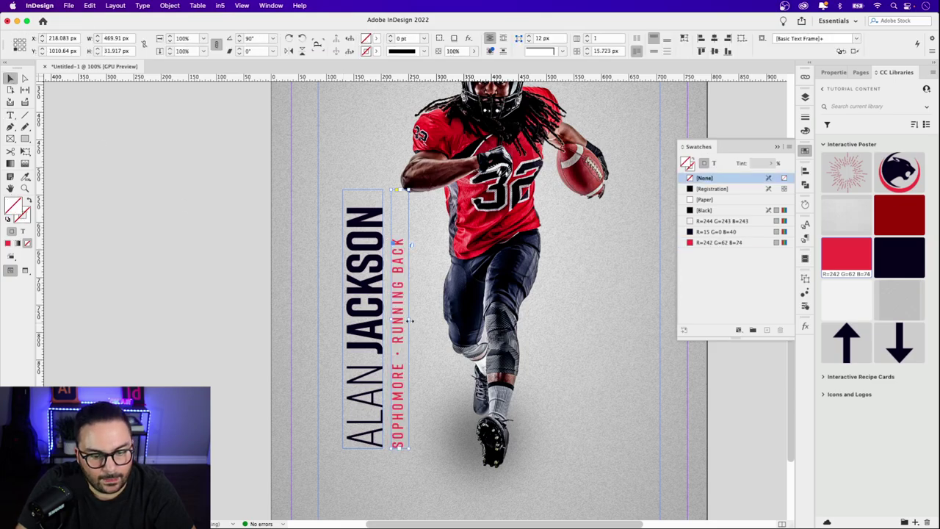
{"action": "left_click", "coordinate": [240, 314]}
Step: Bring the panther logo (Artwork 44) from CC Libraries into the document
{"action": "key", "text": "super+minus"}
{"action": "key", "text": "super+minus"}
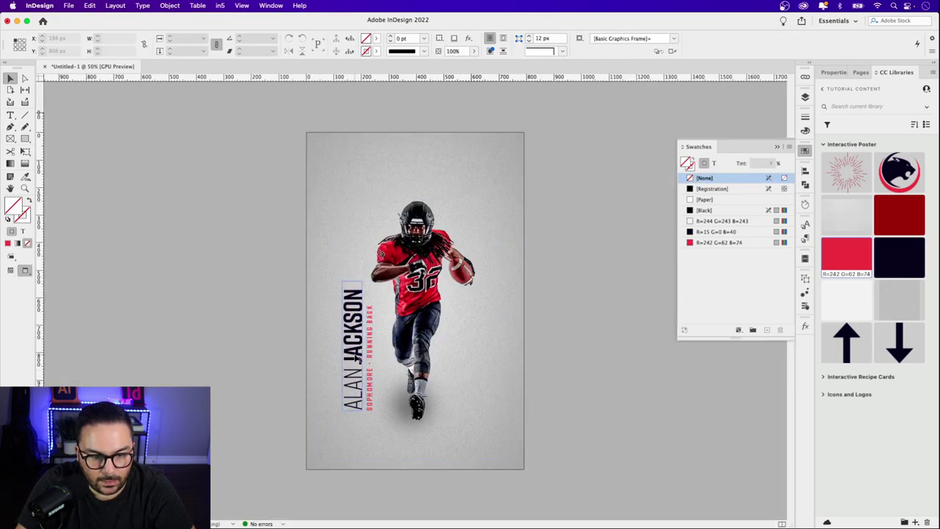
{"action": "left_click", "coordinate": [367, 367]}
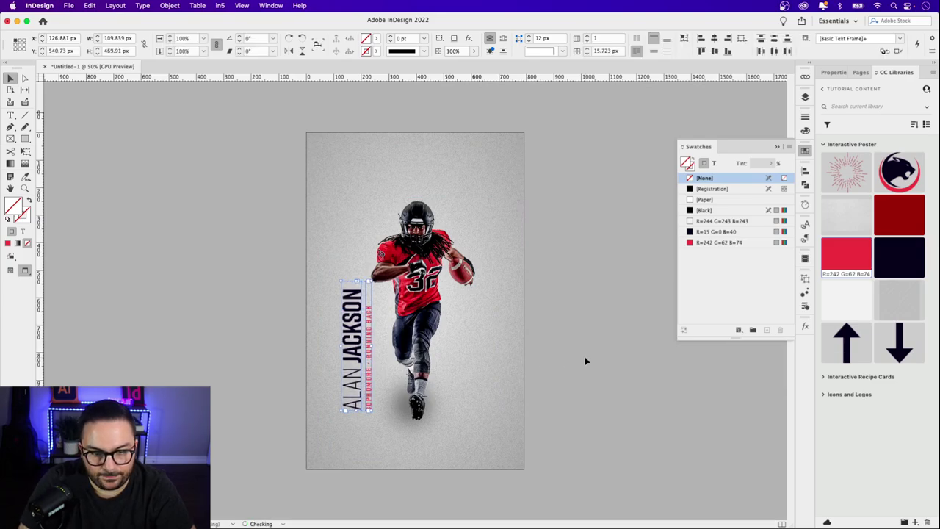
{"action": "left_click", "coordinate": [555, 344]}
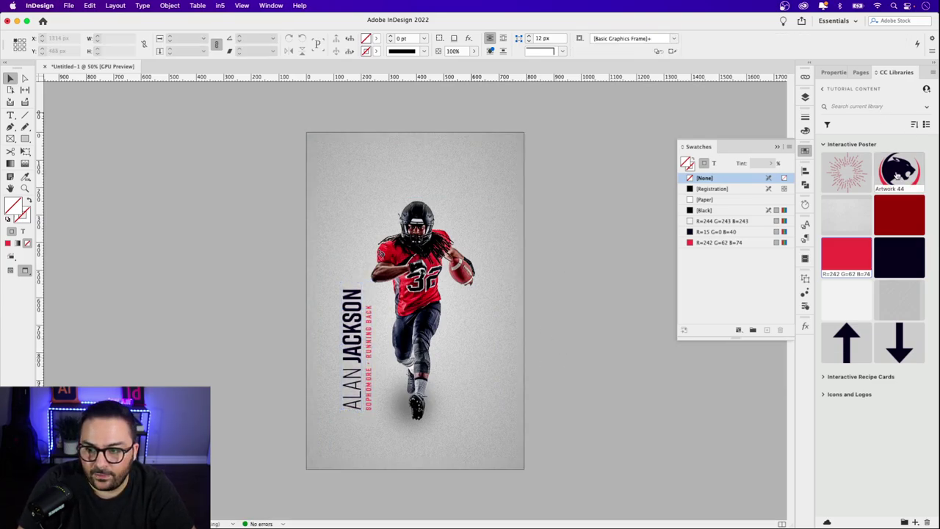
{"action": "left_click_drag", "start_coordinate": [897, 174], "coordinate": [419, 157]}
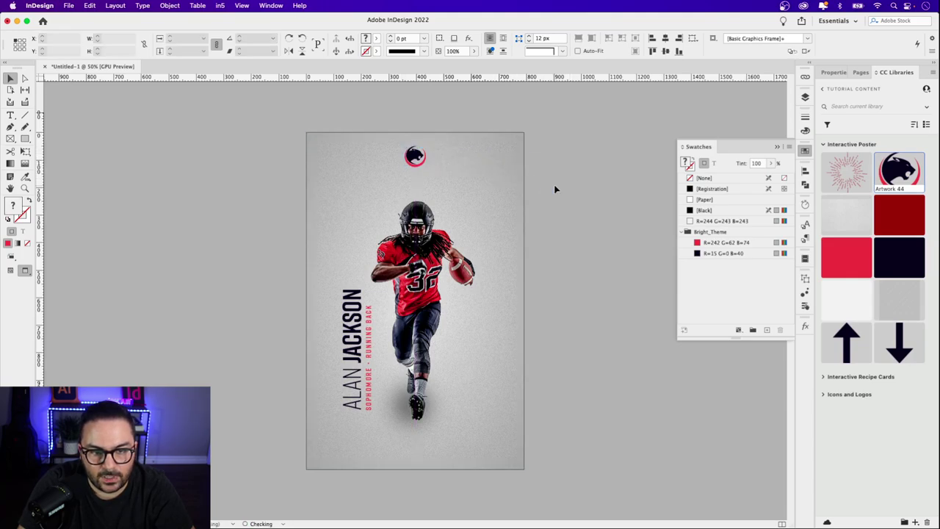
Step: Place the panther logo at the page's top centre and copy the name frame up beneath it
{"action": "left_click", "coordinate": [244, 157]}
{"action": "left_click_drag", "start_coordinate": [357, 285], "coordinate": [424, 188]}
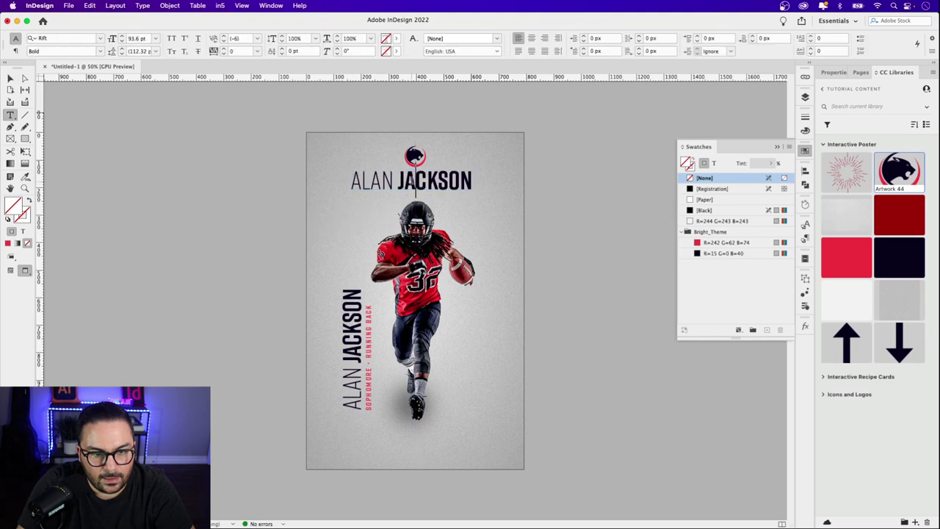
{"action": "double_click", "coordinate": [413, 182]}
{"action": "key", "text": "super+a"}
Step: Make the copied text 21.6 pt, centre-aligned, reading KNOX CITY STATE COUGARS
{"action": "key", "text": "super+shift+comma"}
{"action": "key", "text": "super+shift+comma"}
{"action": "key", "text": "super+shift+comma"}
{"action": "key", "text": "super+shift+comma"}
{"action": "key", "text": "super+shift+comma"}
{"action": "key", "text": "super+shift+comma"}
{"action": "key", "text": "super+shift+comma"}
{"action": "key", "text": "super+shift+comma"}
{"action": "key", "text": "super+shift+comma"}
{"action": "key", "text": "super+shift+comma"}
{"action": "key", "text": "super+shift+comma"}
{"action": "key", "text": "super+shift+comma"}
{"action": "key", "text": "super+shift+comma"}
{"action": "key", "text": "super+shift+comma"}
{"action": "key", "text": "super+shift+comma"}
{"action": "key", "text": "super+shift+comma"}
{"action": "key", "text": "super+shift+comma"}
{"action": "key", "text": "super+shift+comma"}
{"action": "key", "text": "super+shift+comma"}
{"action": "key", "text": "super+shift+comma"}
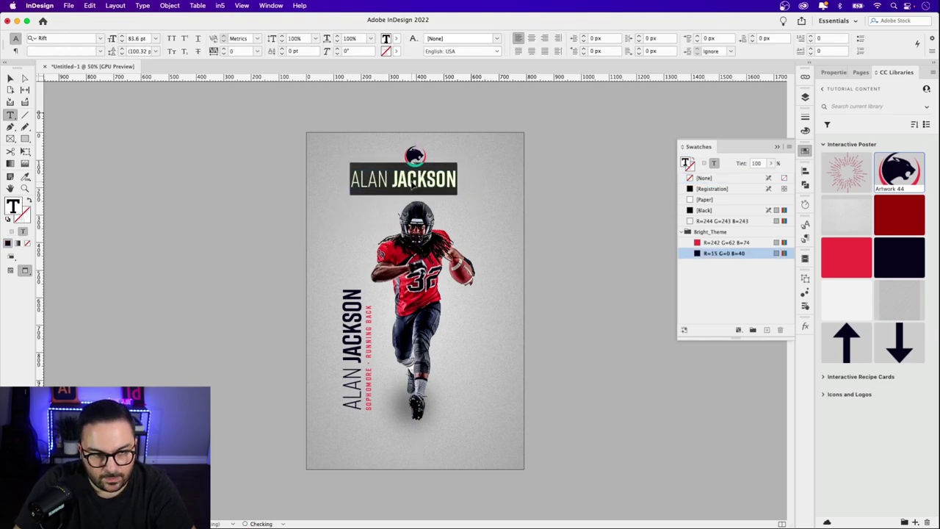
{"action": "key", "text": "super+shift+comma"}
{"action": "key", "text": "super+shift+comma"}
{"action": "key", "text": "super+shift+comma"}
{"action": "key", "text": "super+shift+comma"}
{"action": "key", "text": "super+shift+comma"}
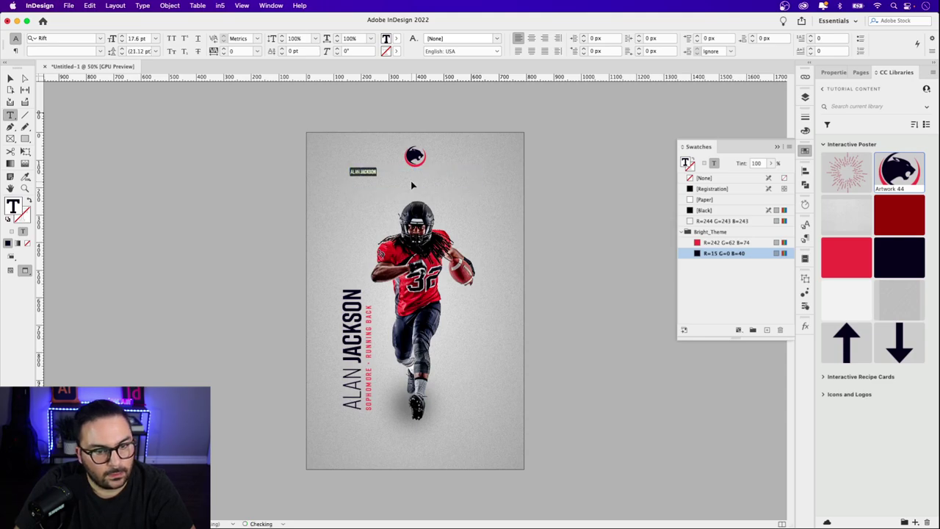
{"action": "key", "text": "super+shift+period"}
{"action": "key", "text": "super+shift+period"}
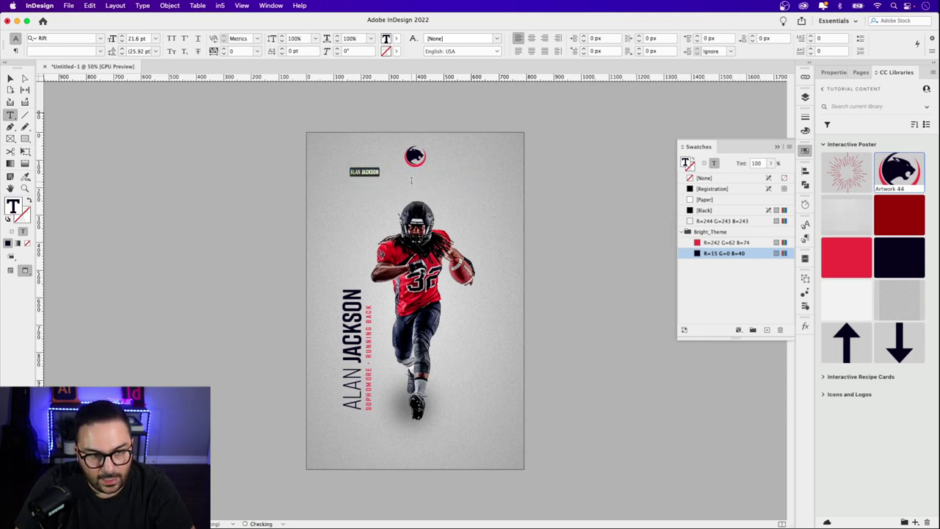
{"action": "key", "text": "super+shift+c"}
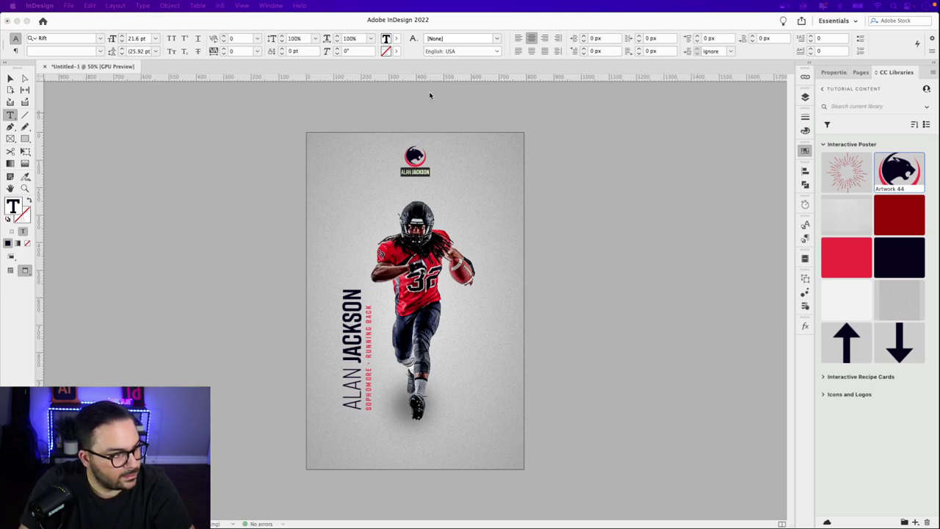
{"action": "left_click", "coordinate": [427, 169]}
{"action": "key", "text": "super+a"}
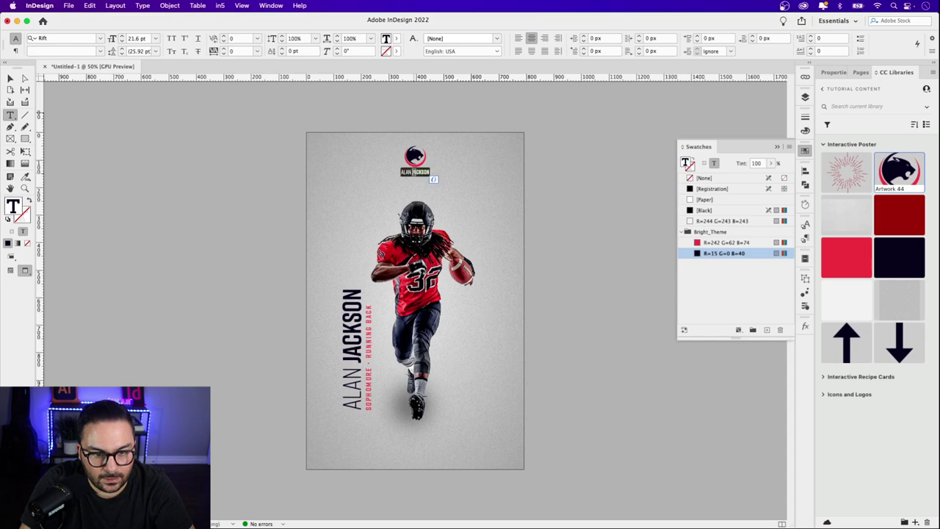
{"action": "type", "text": "KNOX CITY"}
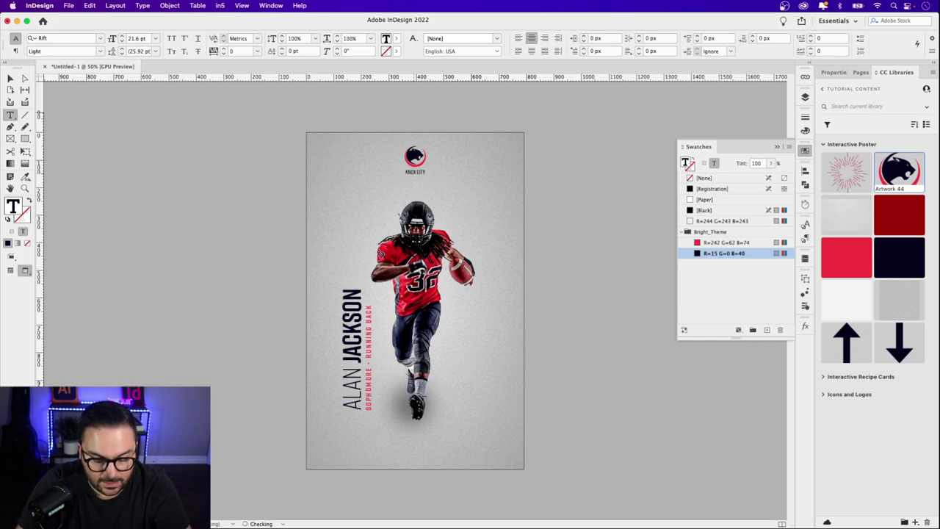
{"action": "type", "text": " STATE UOUGARS"}
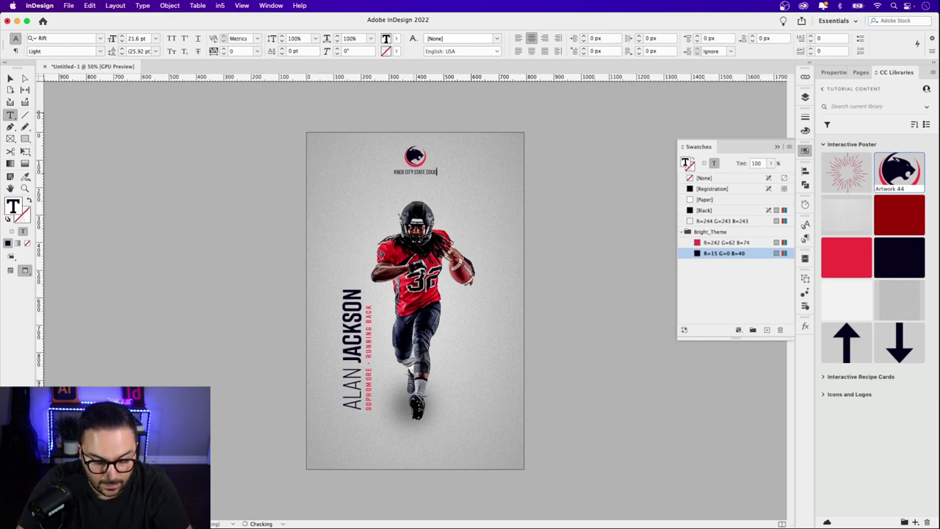
Step: Widen the team name's tracking to 240 and switch it to Rift Demi
{"action": "left_click", "coordinate": [10, 78]}
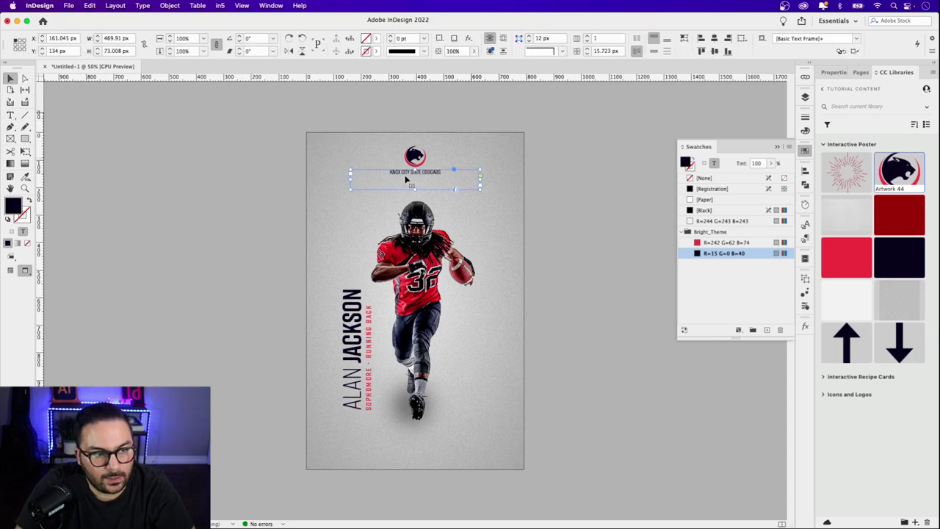
{"action": "key", "text": "super+1"}
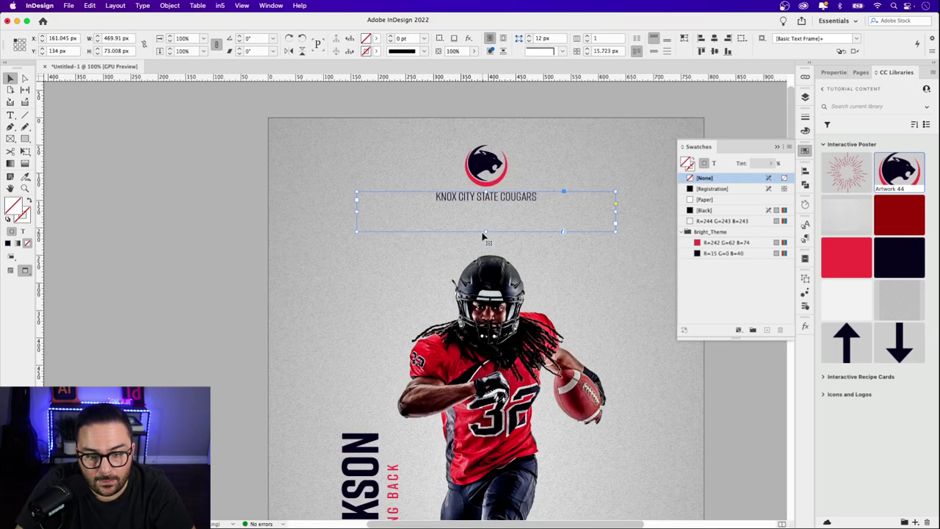
{"action": "triple_click", "coordinate": [483, 213]}
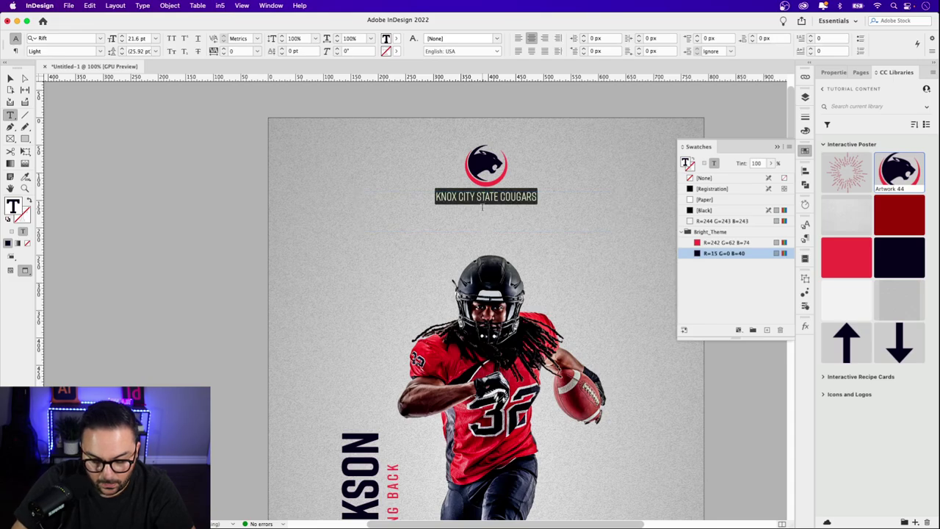
{"action": "key", "text": "alt+Right"}
{"action": "key", "text": "alt+Right"}
{"action": "key", "text": "alt+Right"}
{"action": "key", "text": "alt+Right"}
{"action": "key", "text": "alt+Right"}
{"action": "key", "text": "alt+Right"}
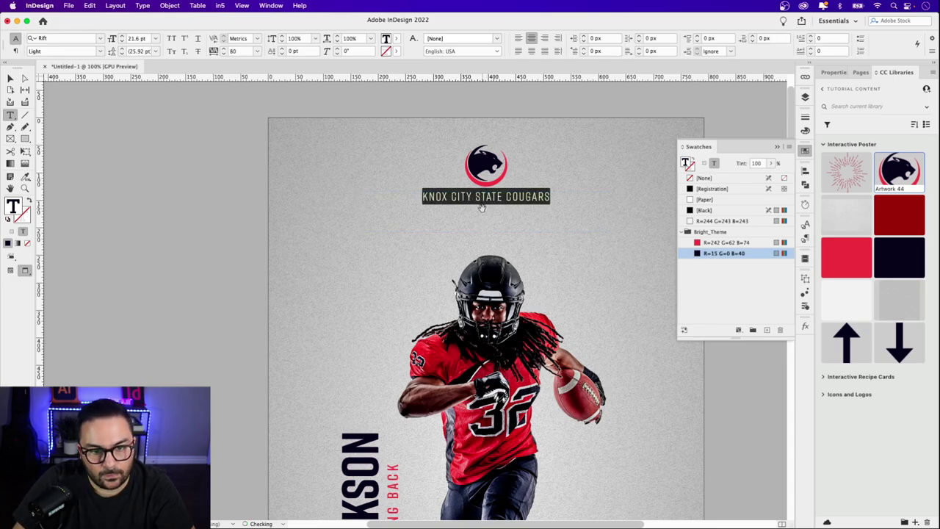
{"action": "key", "text": "alt+Right"}
{"action": "key", "text": "alt+Right"}
{"action": "key", "text": "alt+Right"}
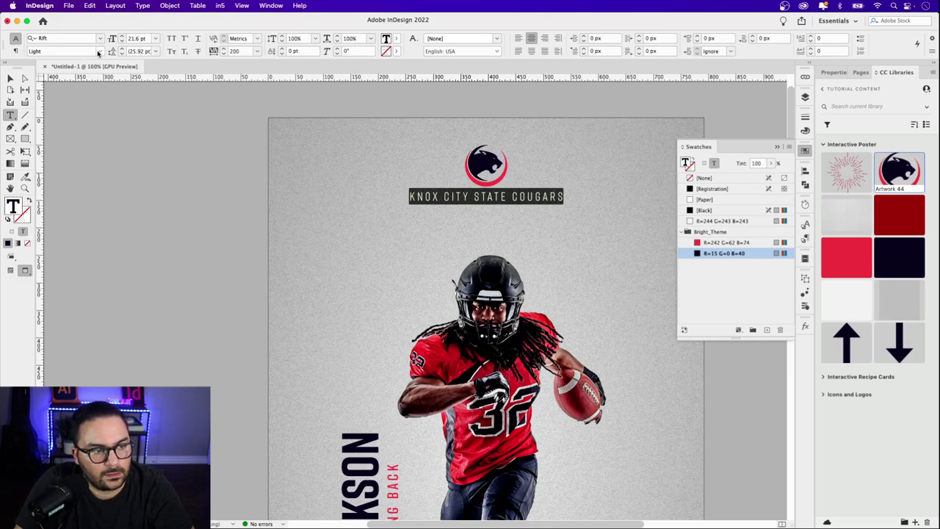
{"action": "left_click", "coordinate": [99, 53]}
{"action": "left_click", "coordinate": [66, 107]}
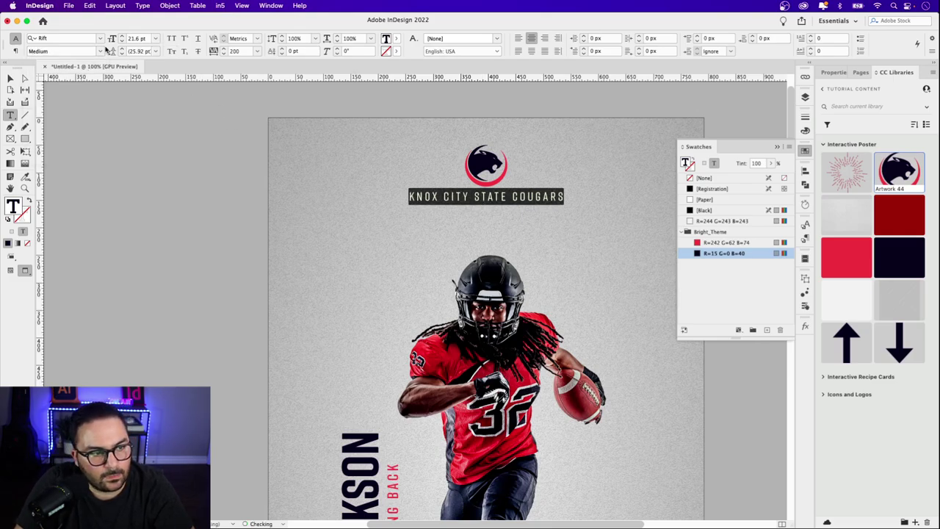
{"action": "left_click", "coordinate": [102, 51]}
{"action": "left_click", "coordinate": [65, 124]}
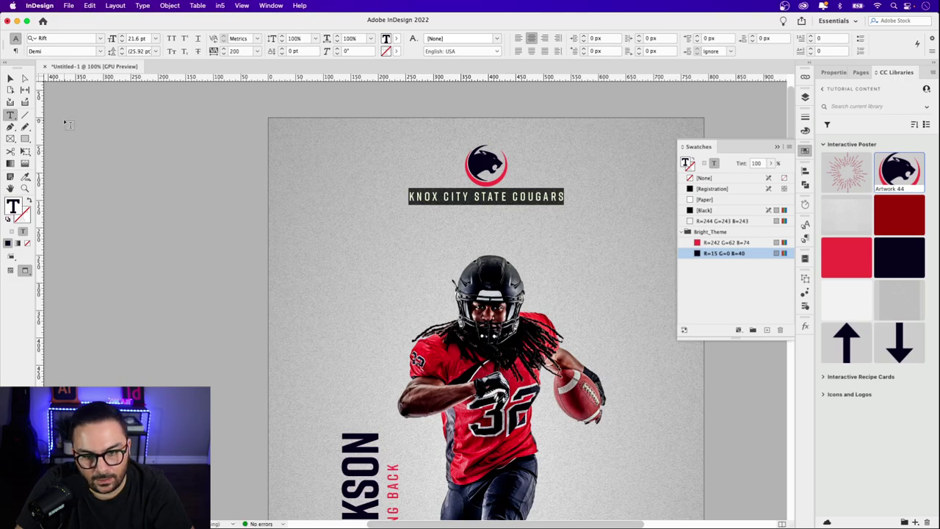
Step: Enlarge the team name frame, fit it to its text, and lower it slightly
{"action": "left_click", "coordinate": [10, 78]}
{"action": "left_click_drag", "start_coordinate": [486, 228], "coordinate": [514, 209]}
{"action": "double_click", "coordinate": [485, 233]}
{"action": "left_click", "coordinate": [225, 204]}
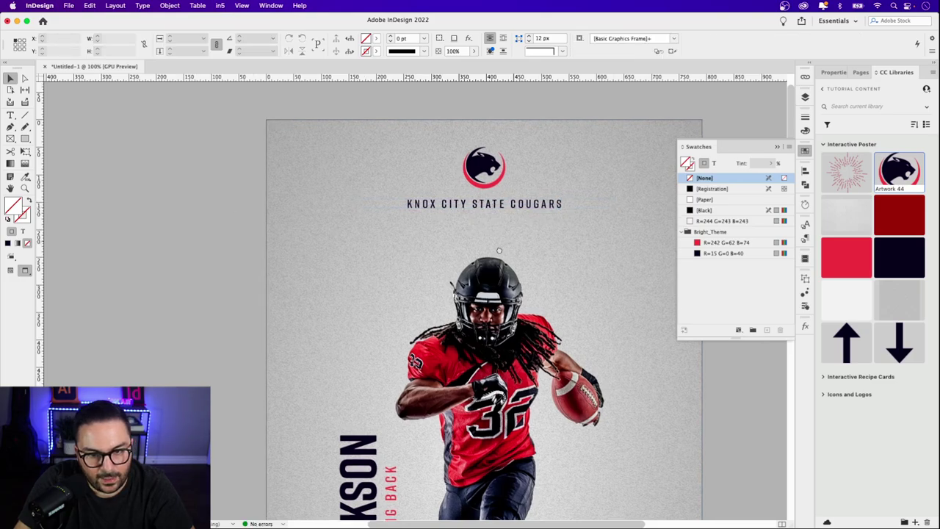
{"action": "scroll", "coordinate": [362, 233], "scroll_direction": "right", "scroll_amount": 5}
{"action": "left_click_drag", "start_coordinate": [367, 232], "coordinate": [378, 235]}
Step: Set the team name to 27 pt and enlarge its frame so all the text shows
{"action": "triple_click", "coordinate": [376, 228]}
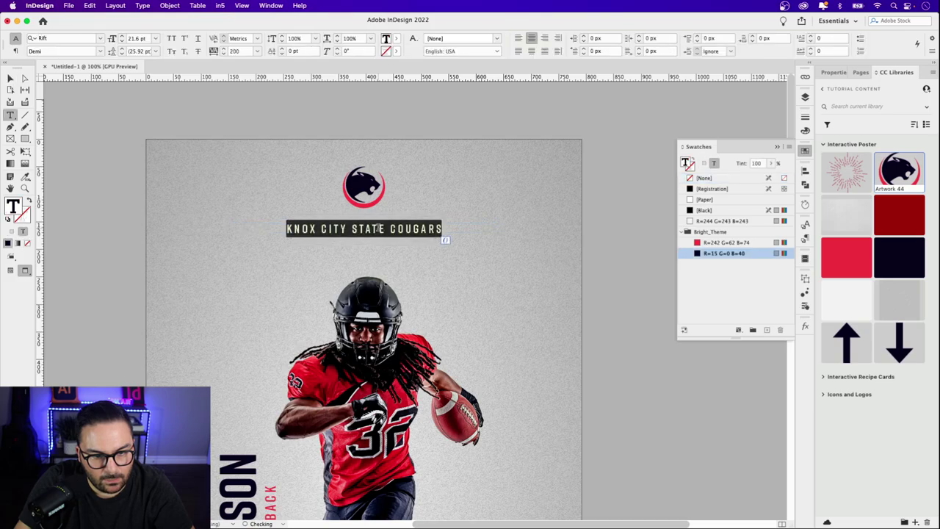
{"action": "key", "text": "super+shift+period"}
{"action": "key", "text": "super+shift+period"}
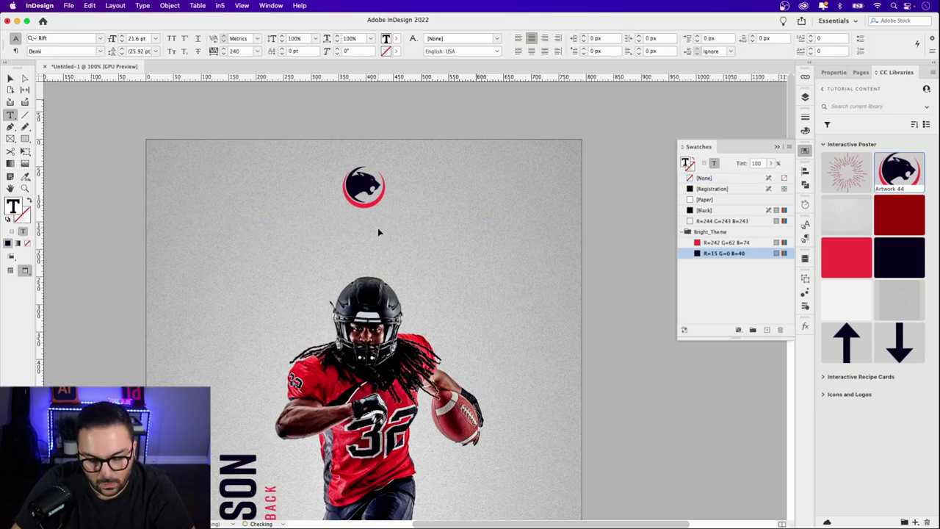
{"action": "key", "text": "Escape"}
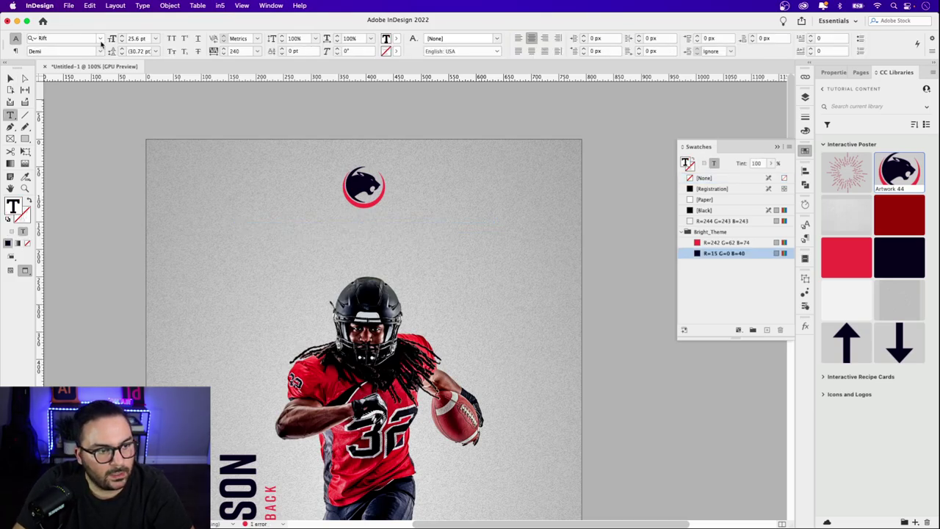
{"action": "left_click", "coordinate": [122, 36]}
{"action": "key", "text": "Escape"}
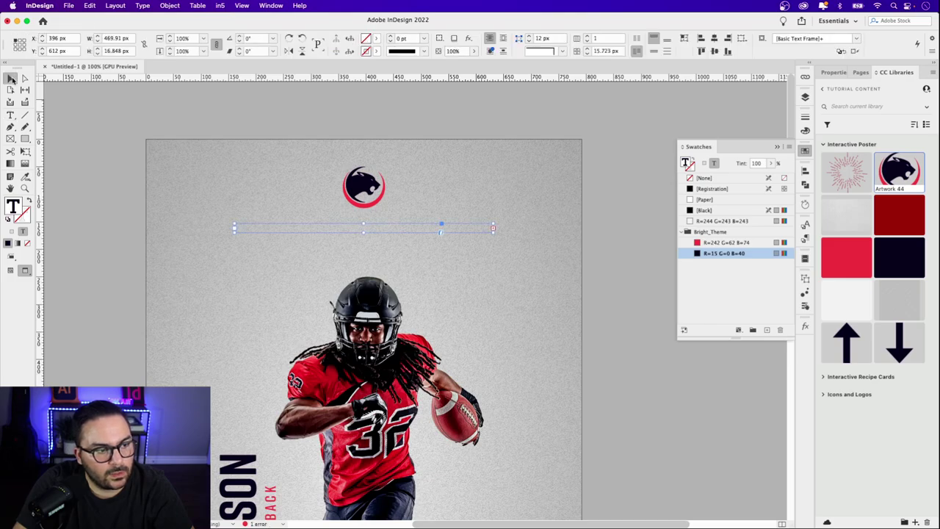
{"action": "left_click_drag", "start_coordinate": [363, 232], "coordinate": [364, 237]}
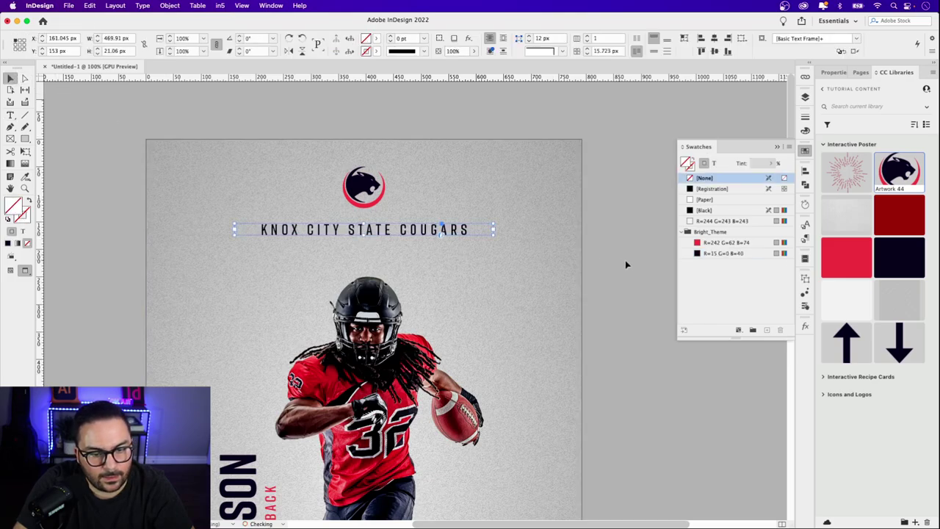
{"action": "left_click", "coordinate": [614, 265]}
{"action": "key", "text": "super+minus"}
{"action": "key", "text": "super+minus"}
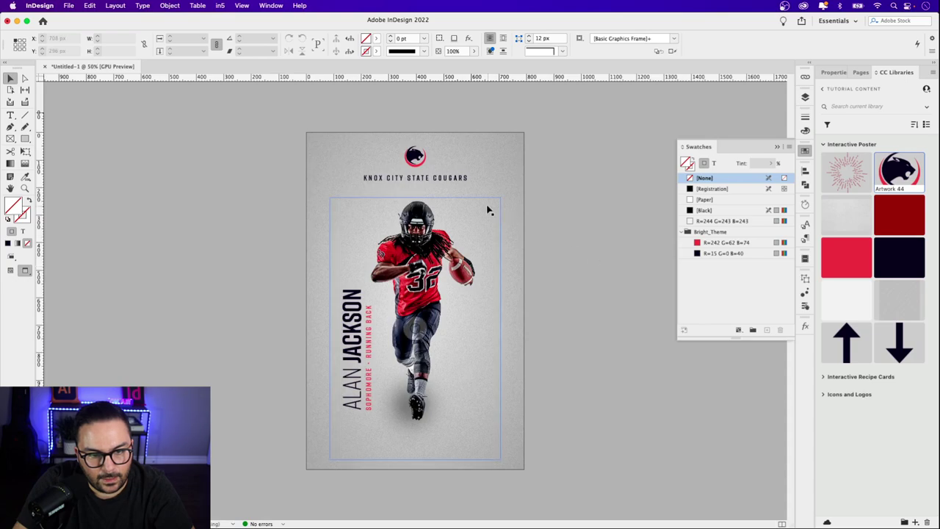
{"action": "key", "text": "super+a"}
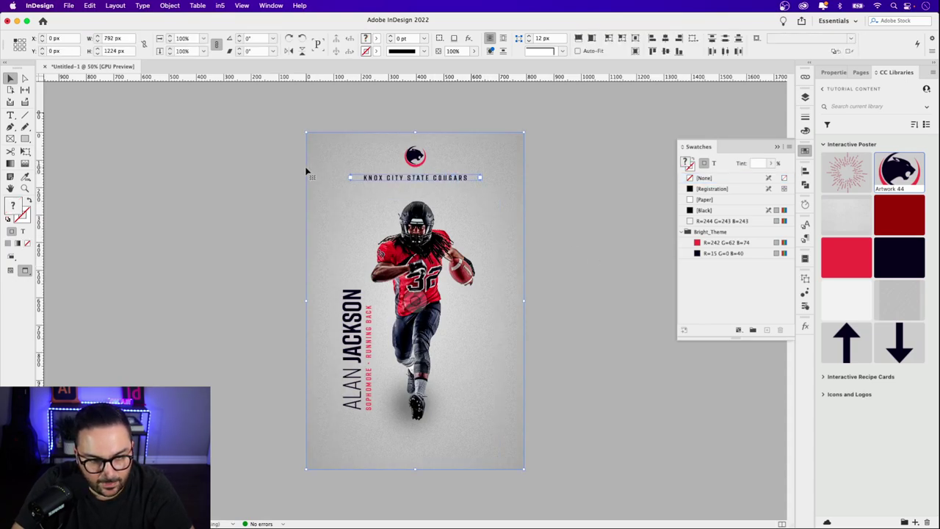
Step: Nudge the cougar logo and KNOX CITY STATE COUGARS title down together
{"action": "left_click", "coordinate": [407, 168]}
{"action": "left_click", "coordinate": [415, 178], "text": "shift"}
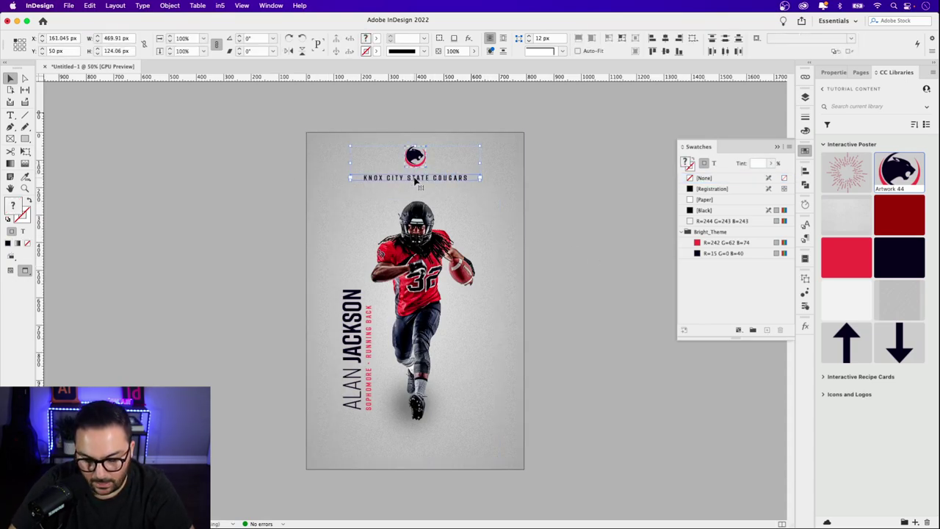
{"action": "key", "text": "shift+Down"}
{"action": "key", "text": "shift+Down"}
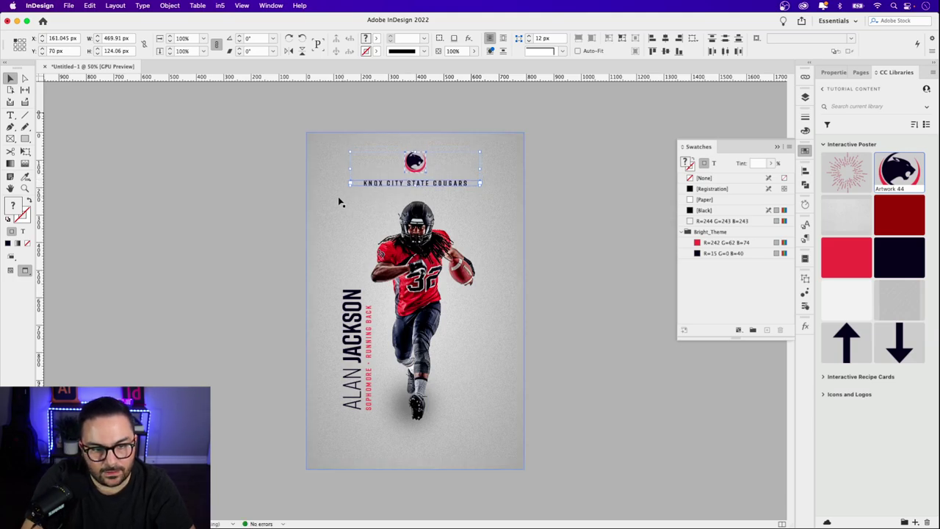
{"action": "left_click", "coordinate": [265, 200]}
{"action": "left_click", "coordinate": [415, 183]}
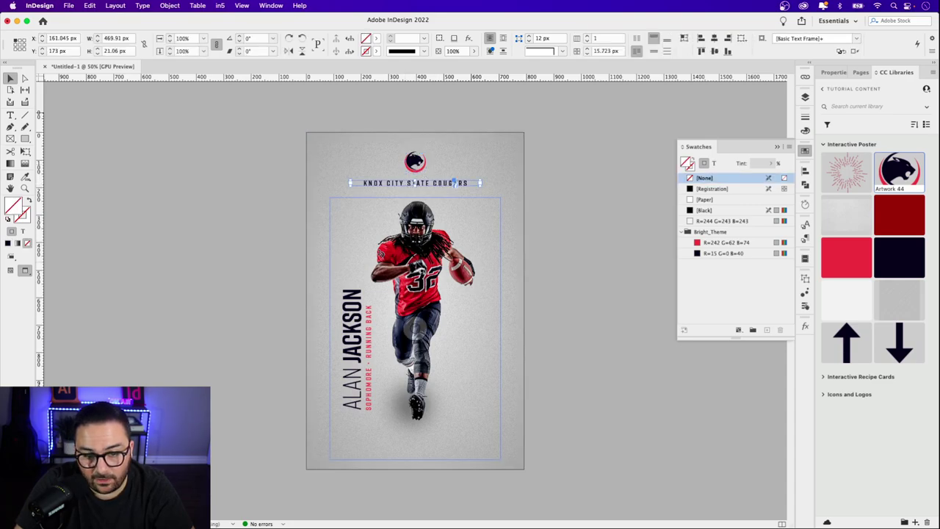
{"action": "left_click", "coordinate": [415, 328]}
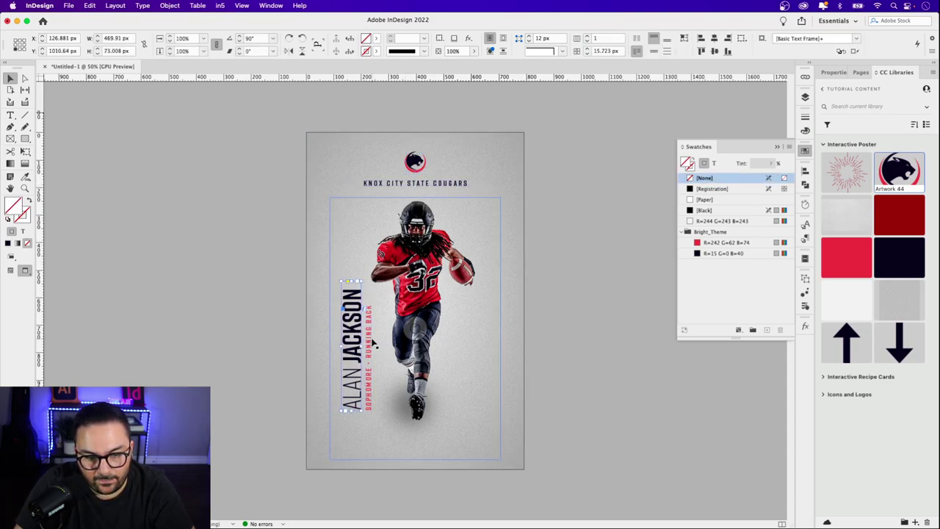
{"action": "left_click", "coordinate": [357, 345]}
{"action": "left_click", "coordinate": [357, 347], "text": "shift"}
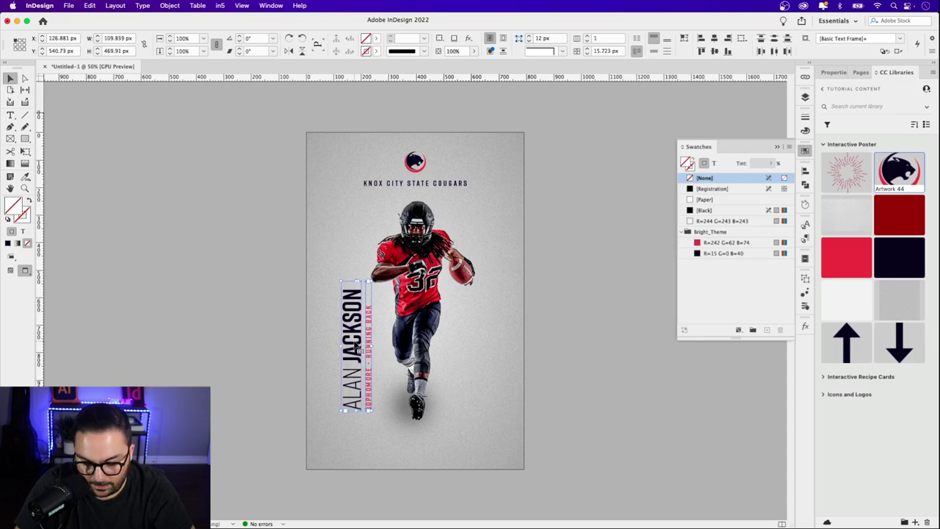
{"action": "key", "text": "shift+Down"}
{"action": "key", "text": "shift+Down"}
{"action": "key", "text": "shift+Down"}
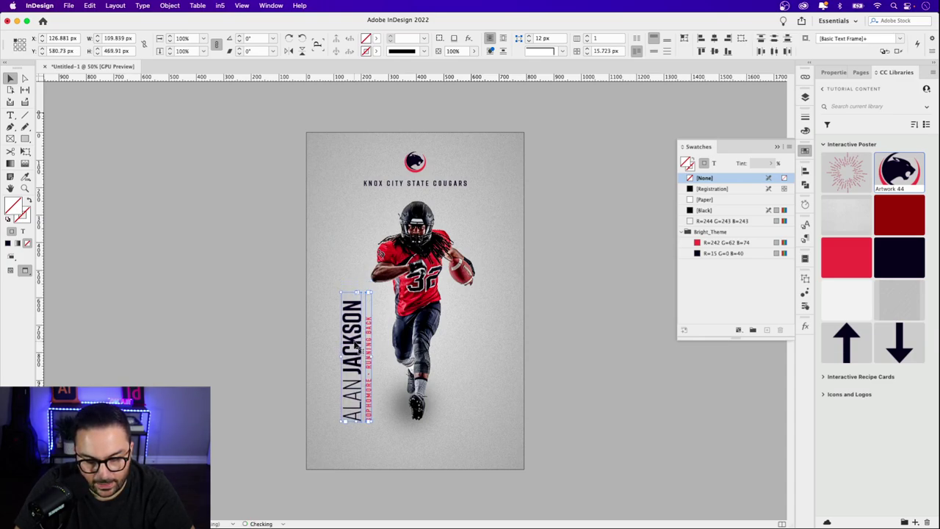
{"action": "key", "text": "shift+Down"}
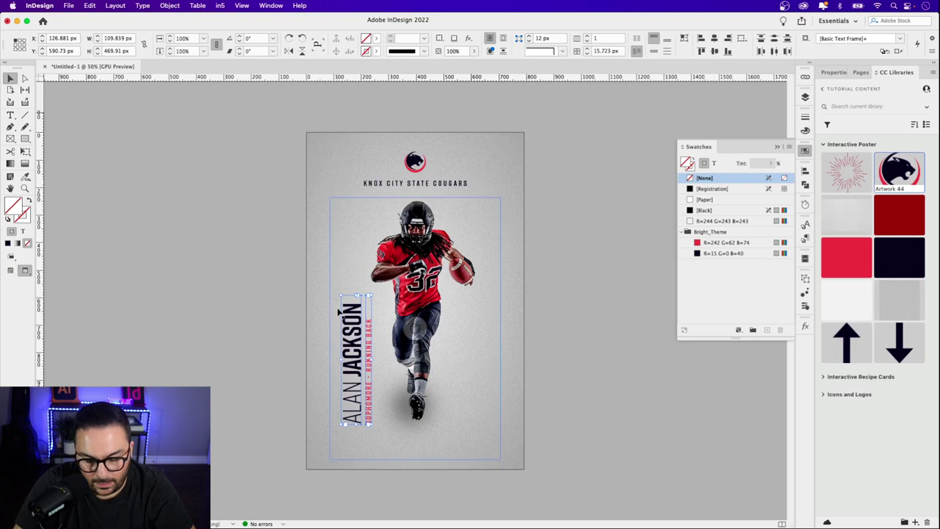
{"action": "left_click", "coordinate": [548, 279]}
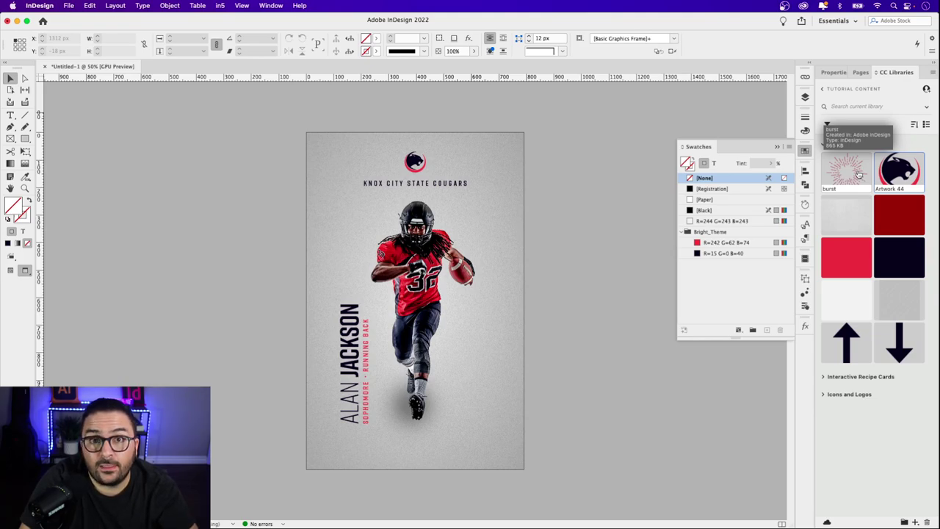
Step: Place the red burst rays library asset around the player, layered beneath him
{"action": "left_click_drag", "start_coordinate": [858, 172], "coordinate": [556, 170]}
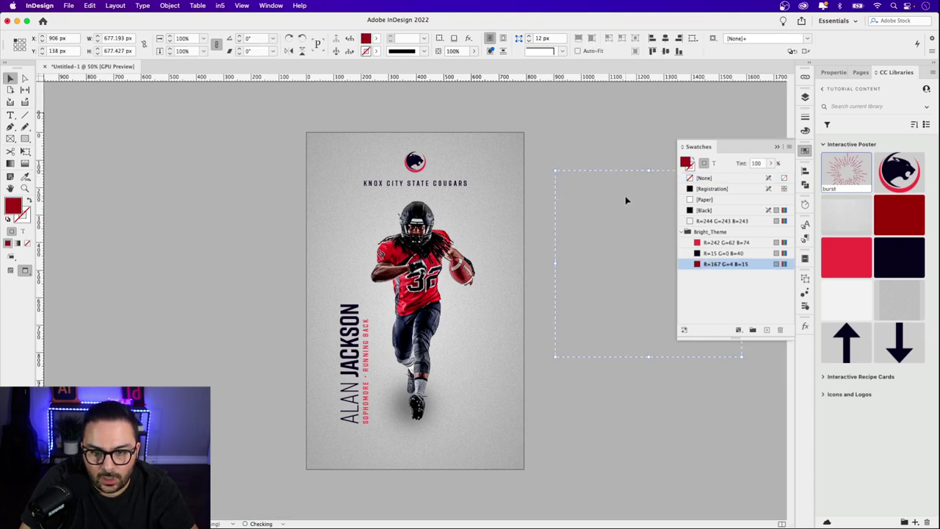
{"action": "left_click", "coordinate": [595, 111]}
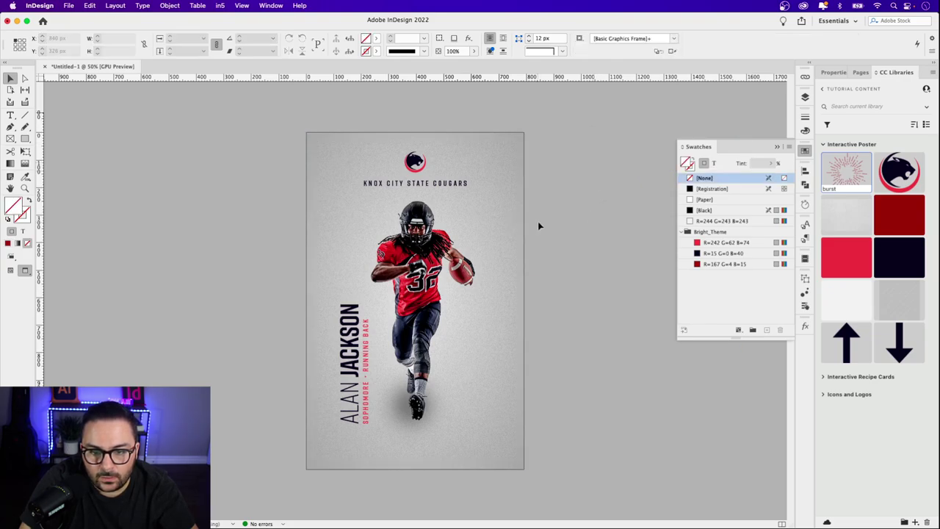
{"action": "left_click", "coordinate": [650, 272]}
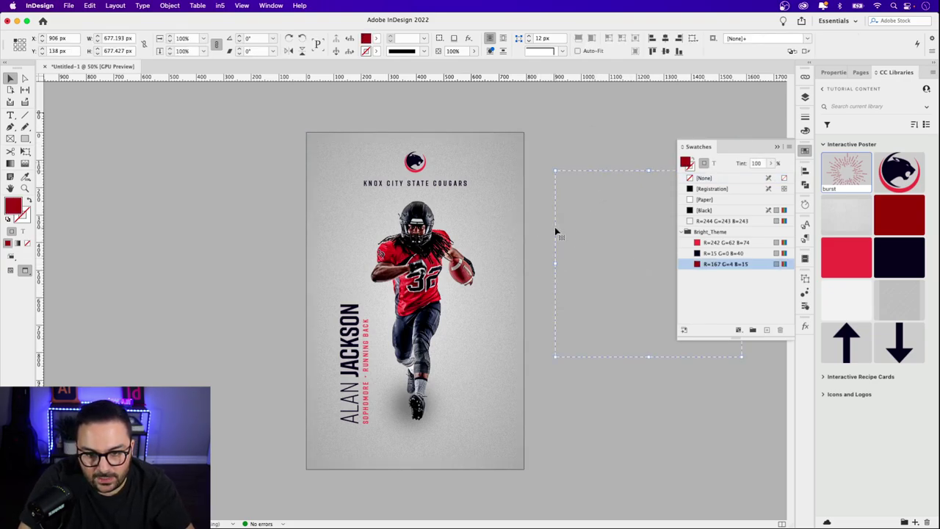
{"action": "left_click_drag", "start_coordinate": [555, 232], "coordinate": [322, 257]}
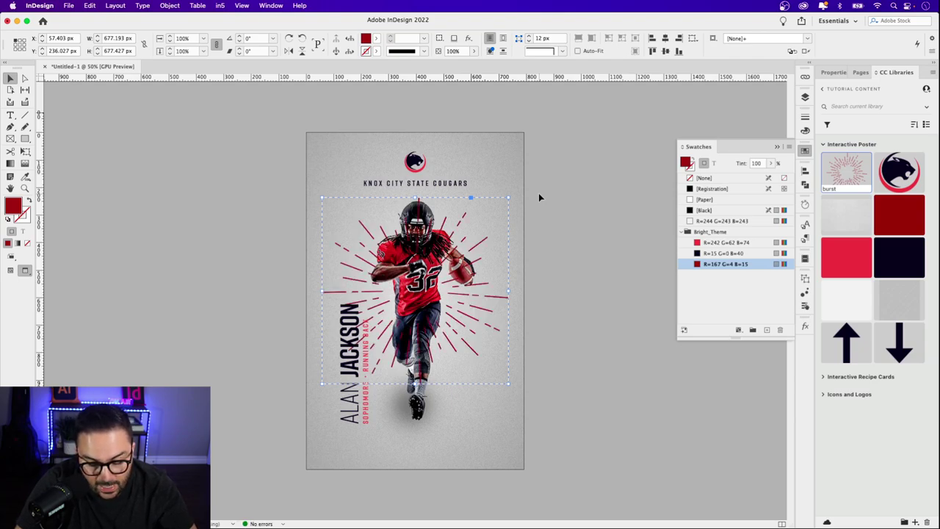
{"action": "key", "text": "super+z"}
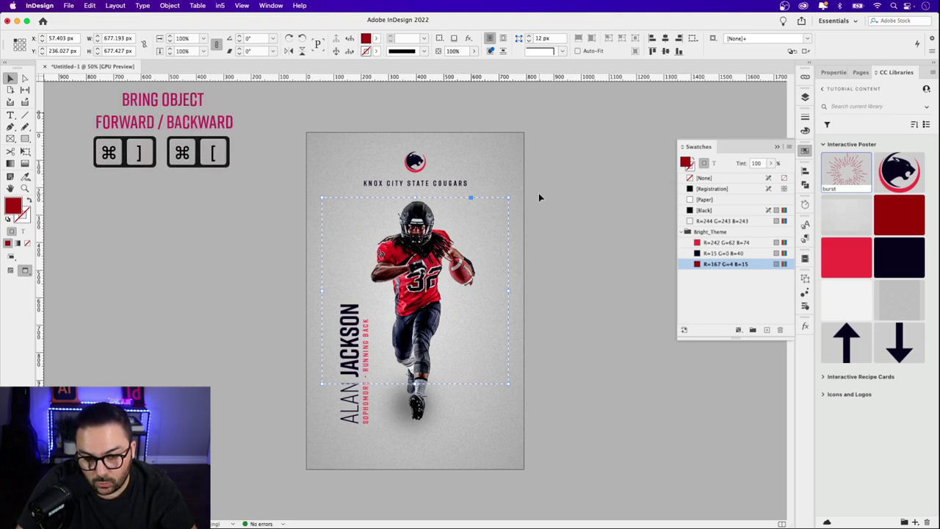
{"action": "key", "text": "super+bracketright"}
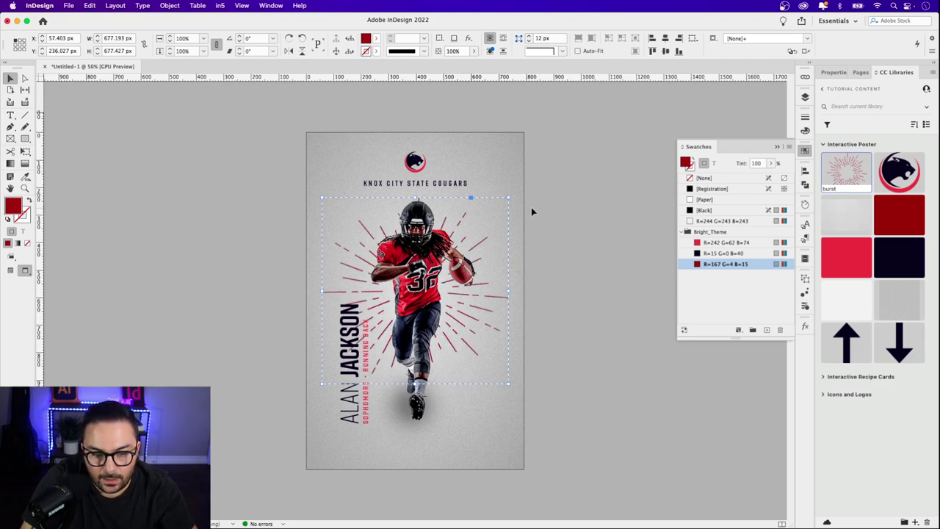
Step: Try Multiply, Overlay, Soft Light and Hard Light blending on the starburst, then return to Normal
{"action": "left_click", "coordinate": [833, 72]}
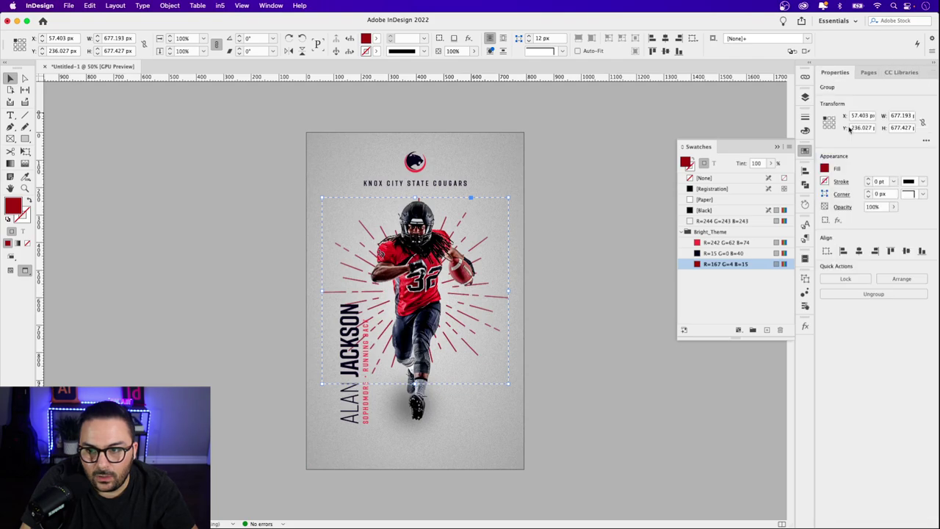
{"action": "left_click", "coordinate": [842, 208]}
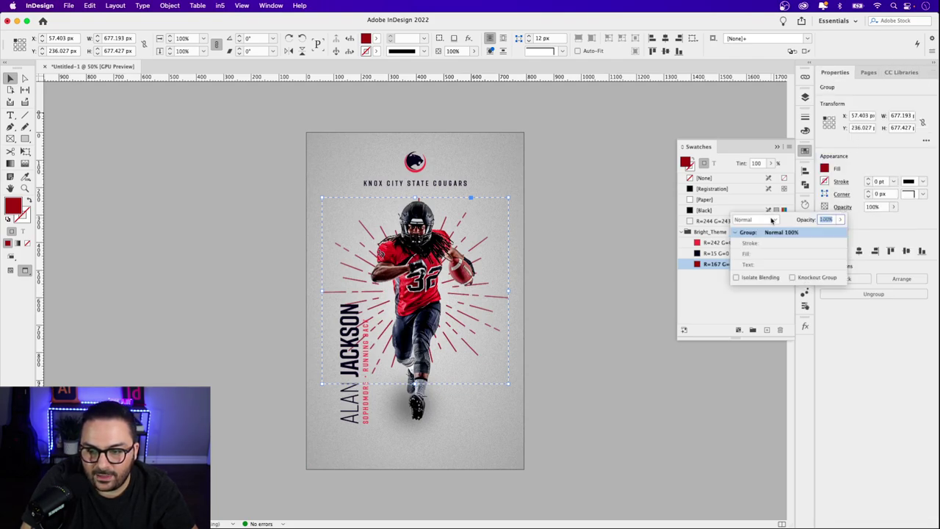
{"action": "left_click", "coordinate": [772, 220]}
{"action": "left_click", "coordinate": [764, 243]}
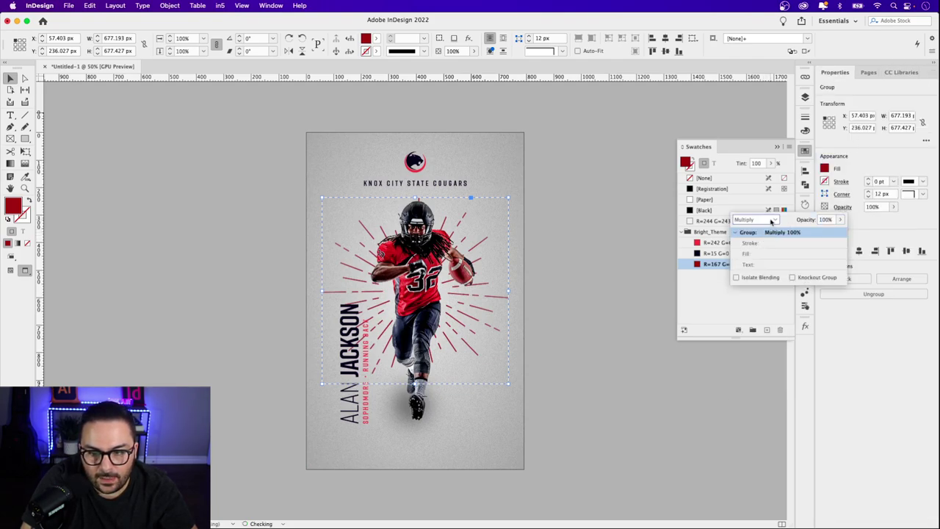
{"action": "left_click", "coordinate": [772, 220]}
{"action": "left_click", "coordinate": [763, 263]}
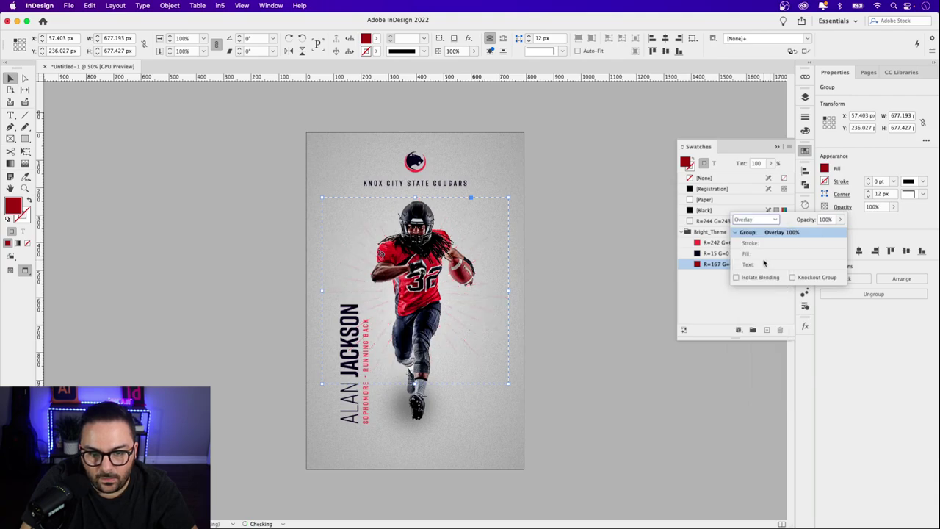
{"action": "left_click", "coordinate": [770, 220]}
{"action": "left_click", "coordinate": [762, 273]}
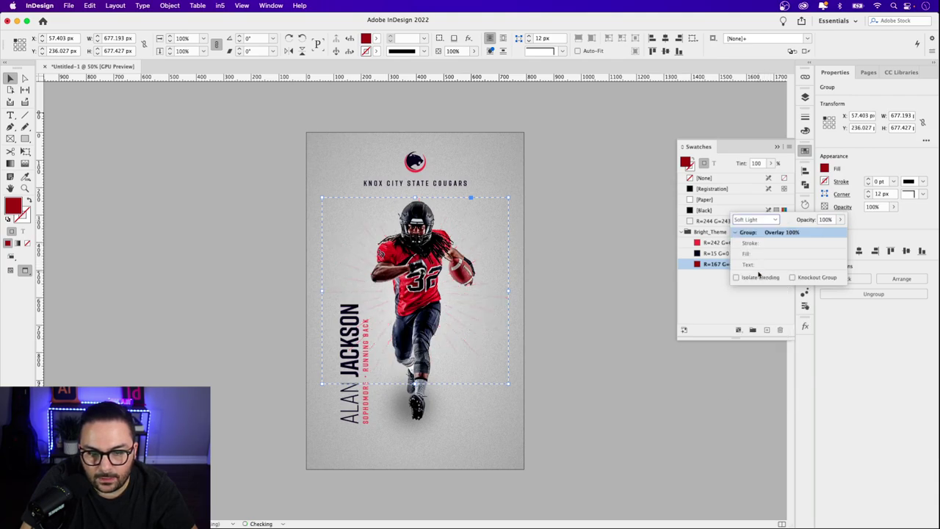
{"action": "left_click", "coordinate": [769, 221]}
{"action": "left_click", "coordinate": [762, 283]}
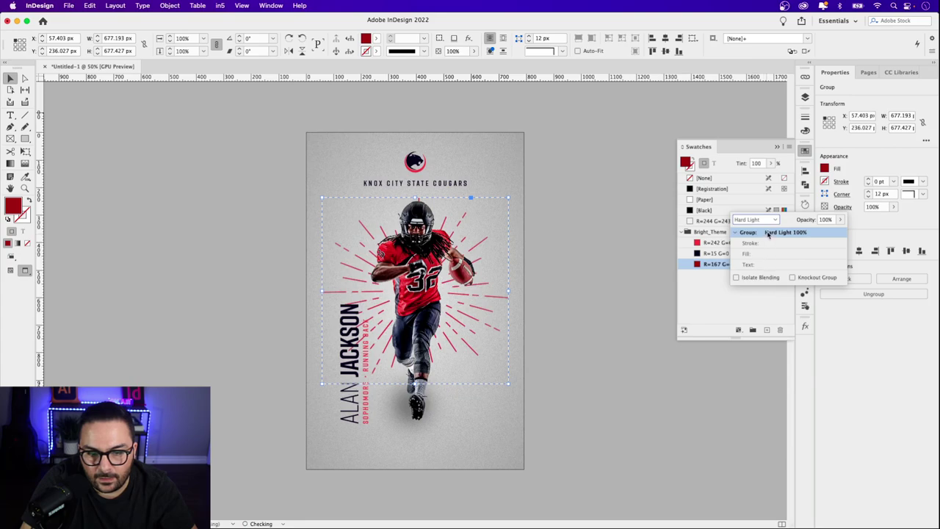
{"action": "left_click", "coordinate": [769, 220]}
{"action": "left_click", "coordinate": [763, 232]}
Step: Lower the starburst's opacity with the slider, then check the player photo and grey background frames
{"action": "left_click", "coordinate": [841, 220]}
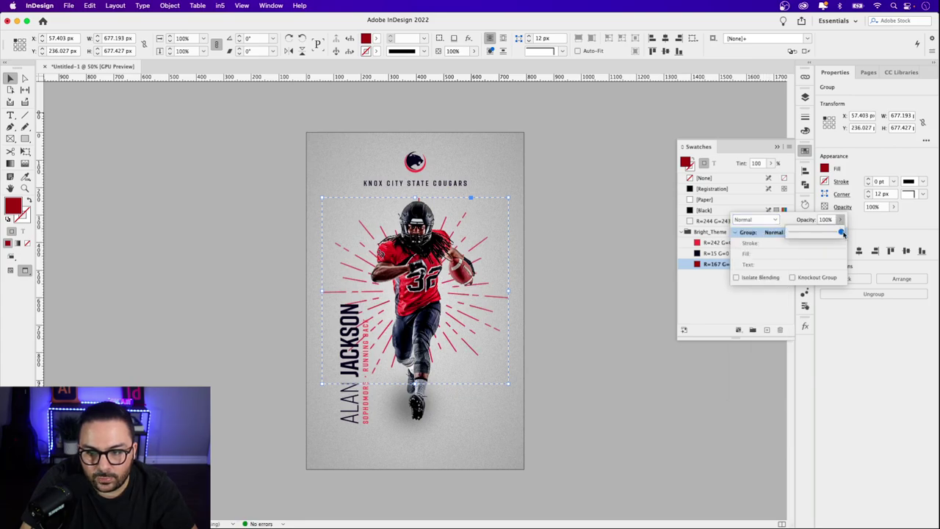
{"action": "left_click_drag", "start_coordinate": [841, 232], "coordinate": [809, 232]}
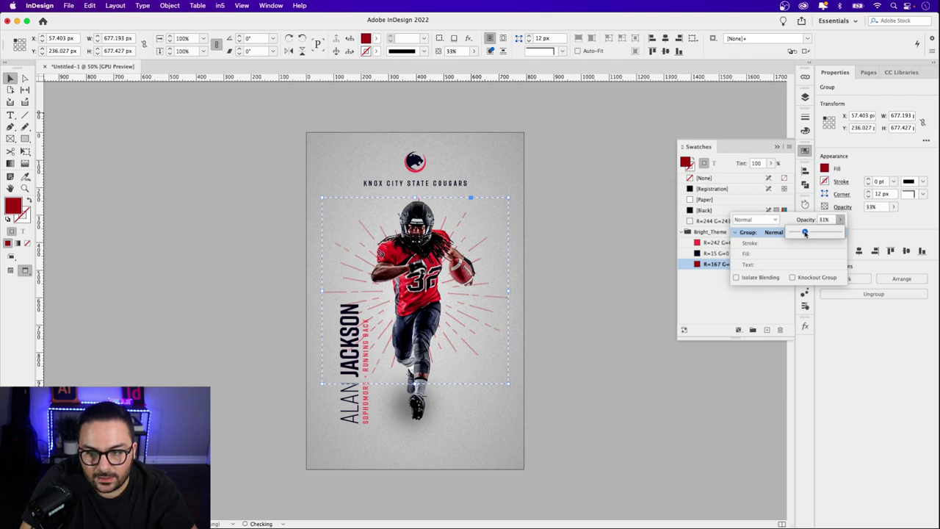
{"action": "left_click", "coordinate": [564, 250]}
{"action": "left_click", "coordinate": [548, 248]}
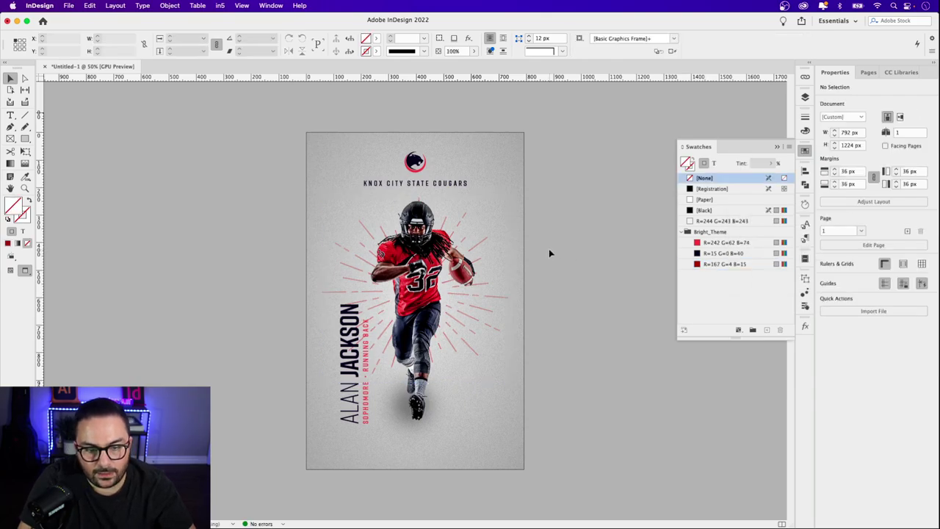
{"action": "left_click", "coordinate": [487, 251]}
{"action": "left_click", "coordinate": [328, 295]}
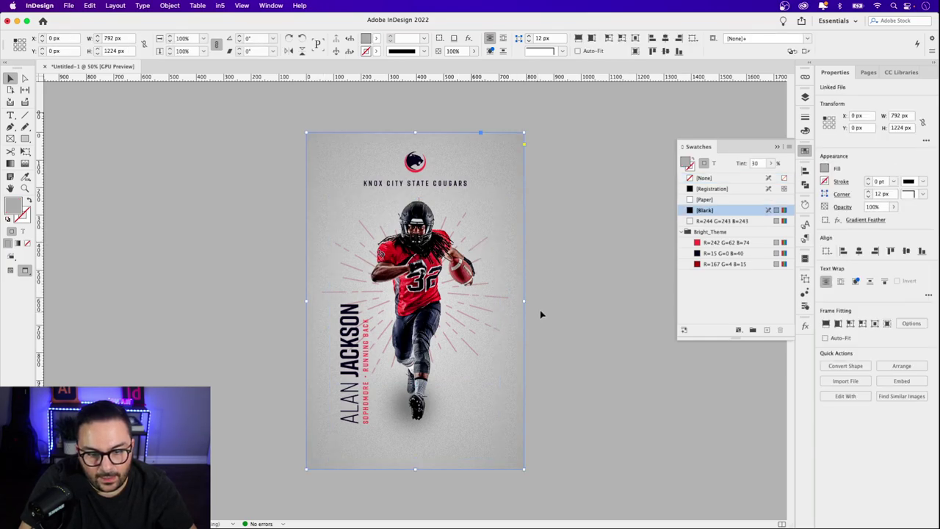
{"action": "left_click", "coordinate": [153, 124]}
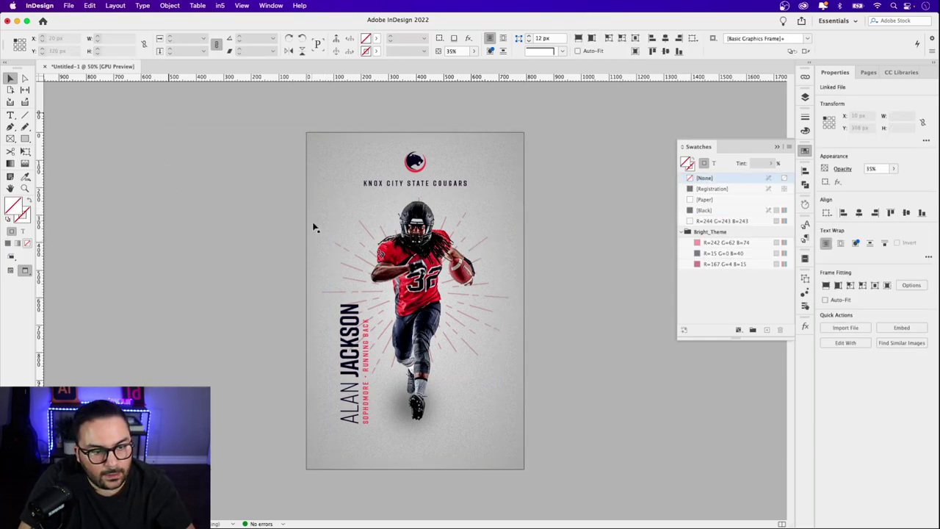
{"action": "left_click", "coordinate": [370, 233]}
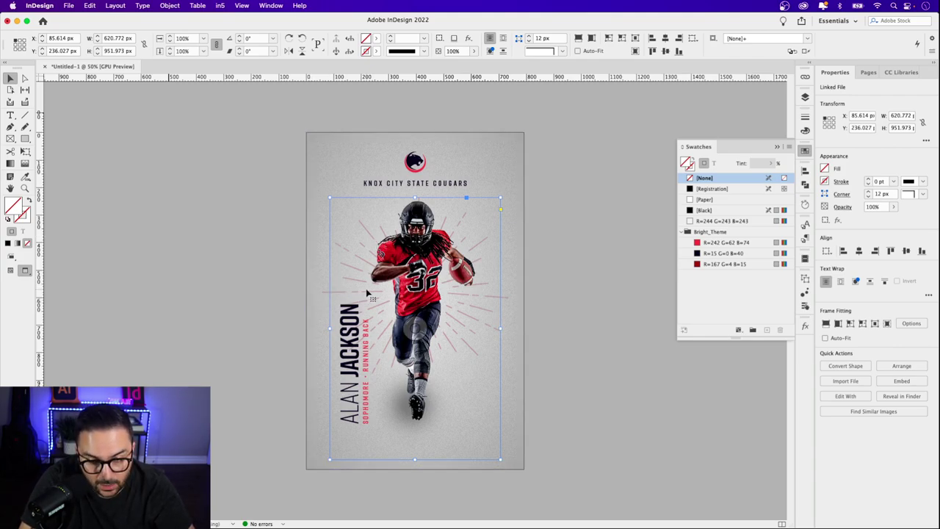
Step: Set the starburst group's opacity to 35%
{"action": "left_click", "coordinate": [368, 234]}
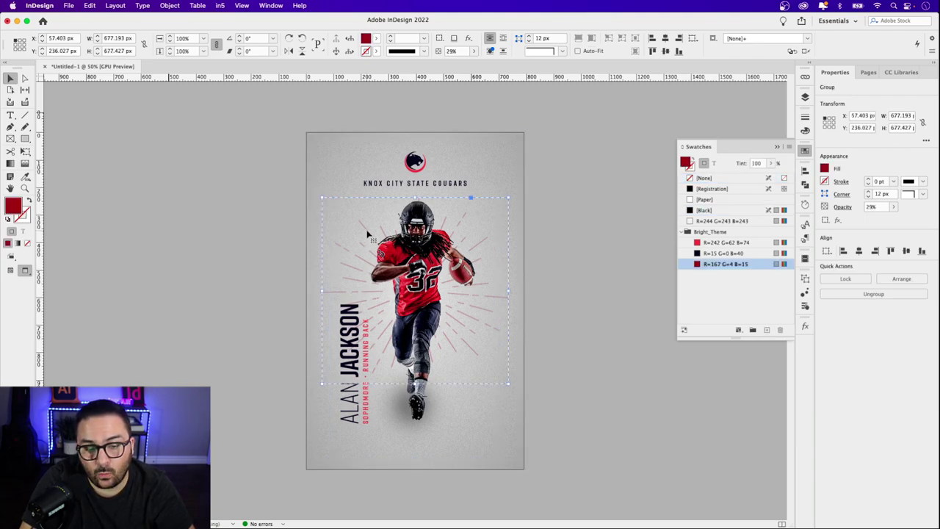
{"action": "double_click", "coordinate": [875, 207]}
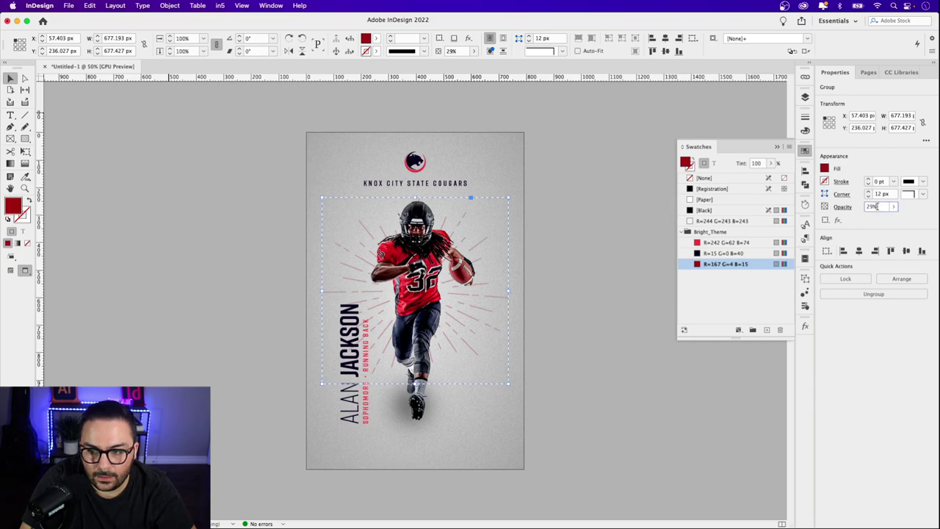
{"action": "type", "text": "35"}
{"action": "key", "text": "Return"}
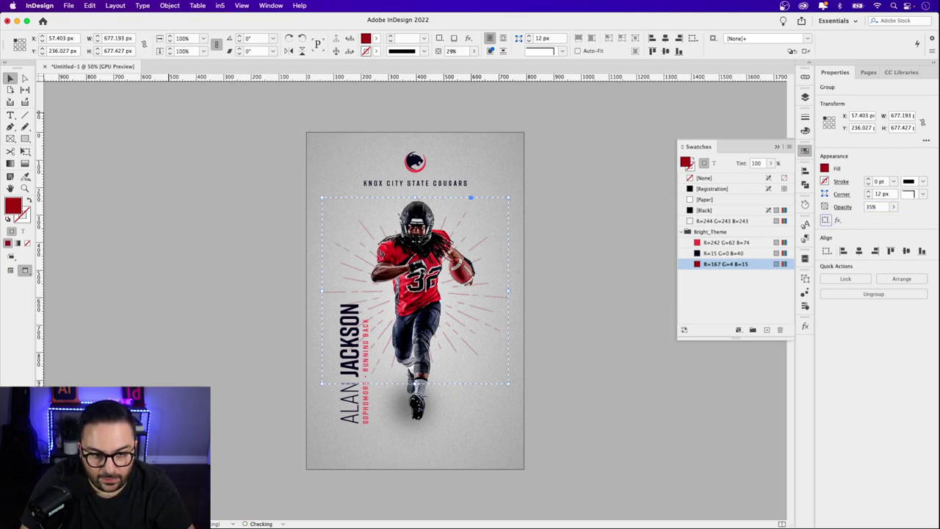
{"action": "left_click", "coordinate": [602, 225]}
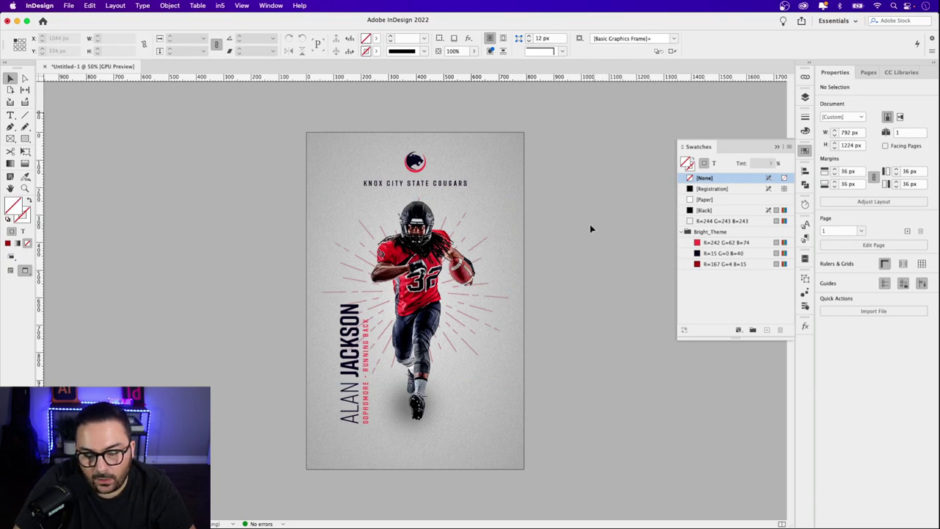
Step: Reduce the starburst group's opacity further to 20% and deselect it
{"action": "left_click", "coordinate": [481, 246]}
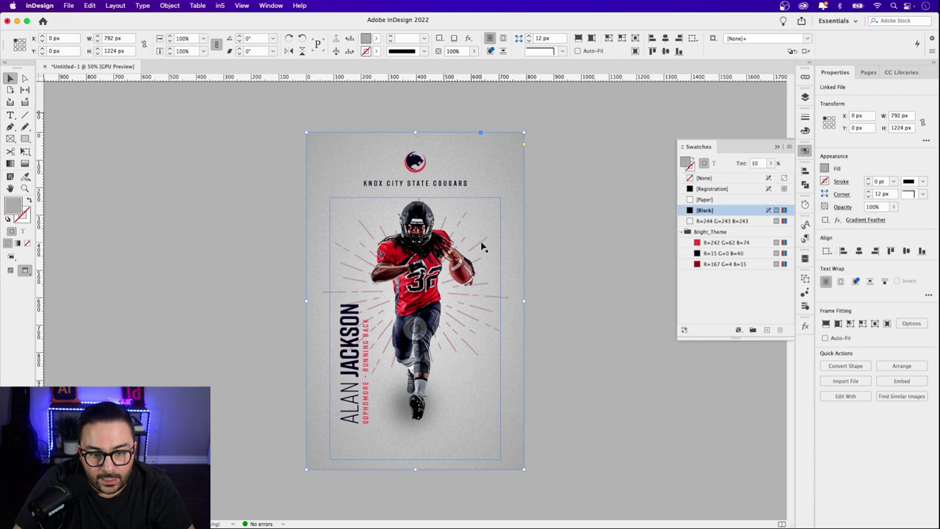
{"action": "left_click", "coordinate": [877, 207]}
{"action": "type", "text": "20"}
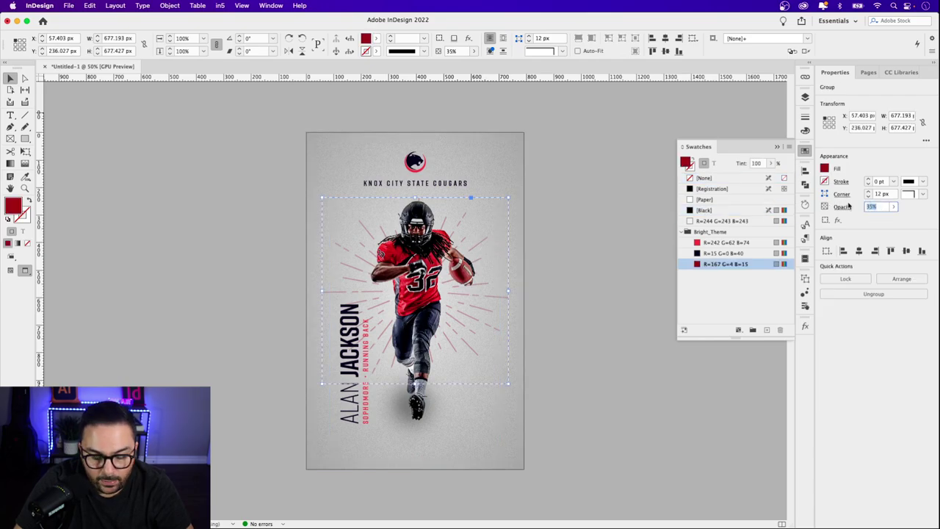
{"action": "key", "text": "Return"}
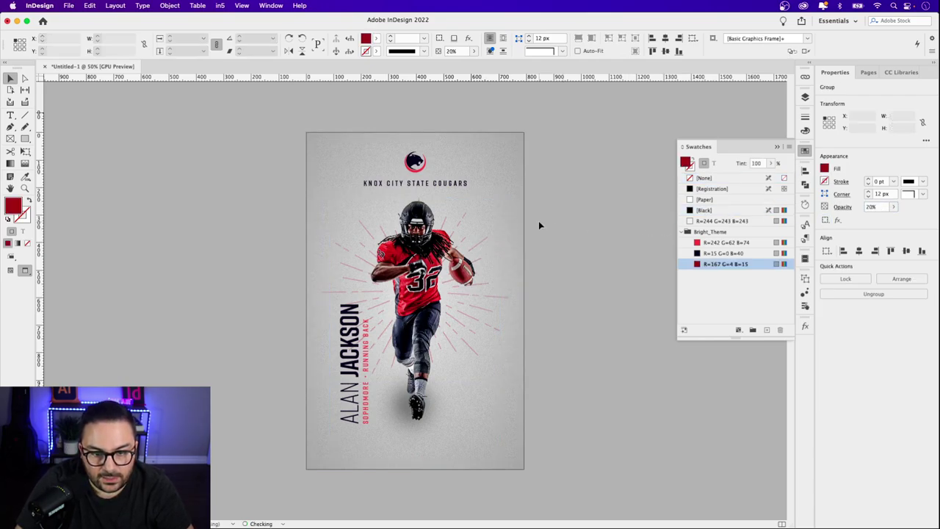
{"action": "left_click", "coordinate": [538, 220]}
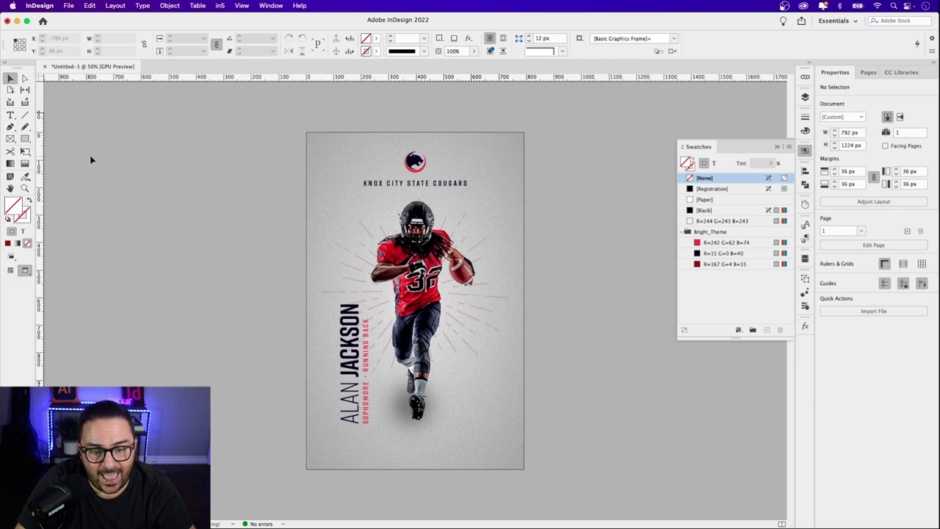
Step: Create a pasteboard text frame with '32' at 272 pt and move it over the player's helmet
{"action": "left_click", "coordinate": [11, 116]}
{"action": "left_click_drag", "start_coordinate": [189, 174], "coordinate": [314, 263]}
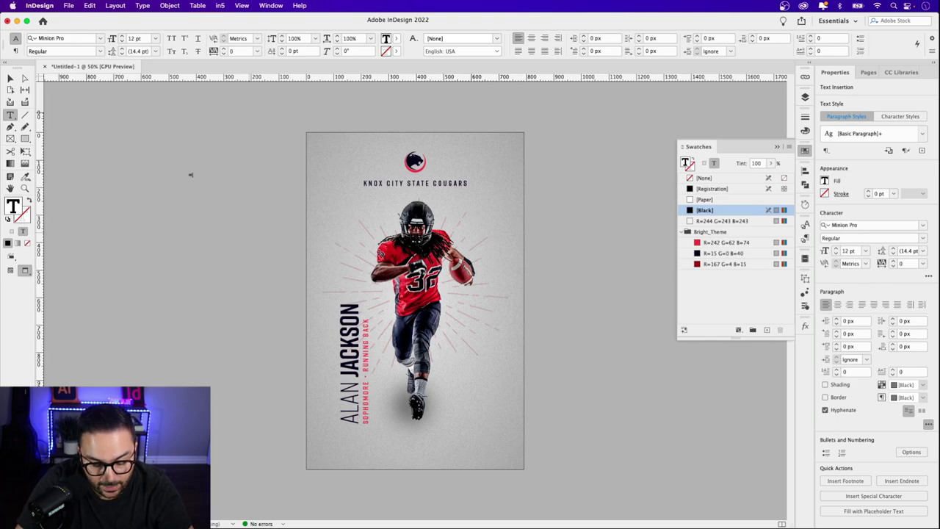
{"action": "key", "text": "super+a"}
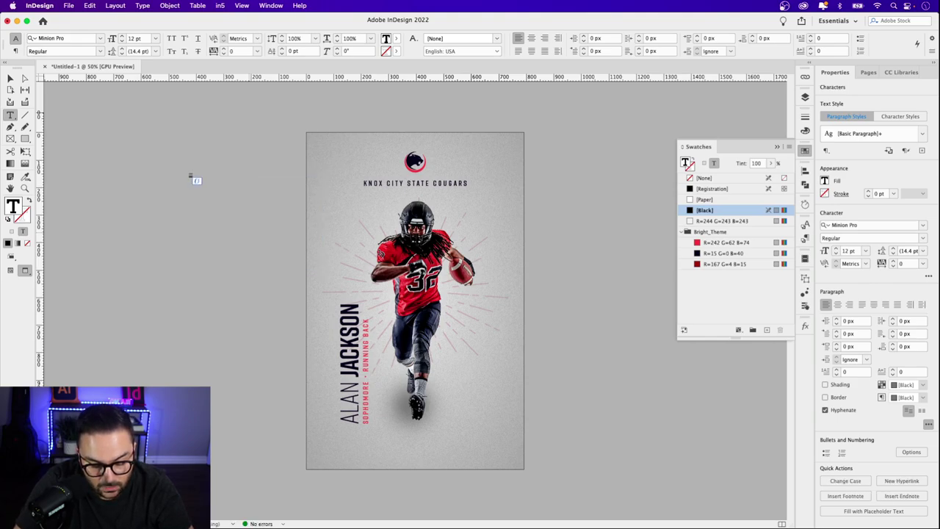
{"action": "key", "text": "super+alt+shift+period"}
{"action": "key", "text": "super+alt+shift+period"}
{"action": "key", "text": "super+alt+shift+period"}
{"action": "key", "text": "super+alt+shift+period"}
{"action": "key", "text": "super+alt+shift+period"}
{"action": "key", "text": "super+alt+shift+period"}
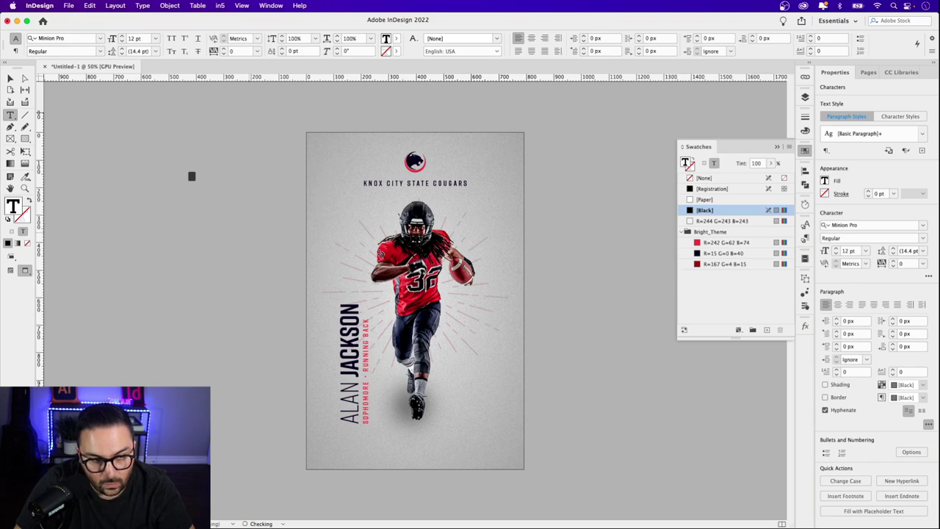
{"action": "key", "text": "super+alt+shift+period"}
{"action": "key", "text": "super+alt+shift+period"}
{"action": "key", "text": "super+alt+shift+period"}
{"action": "key", "text": "super+alt+shift+period"}
{"action": "key", "text": "super+alt+shift+period"}
{"action": "key", "text": "super+alt+shift+period"}
{"action": "key", "text": "super+alt+shift+period"}
{"action": "key", "text": "super+alt+shift+period"}
{"action": "key", "text": "super+alt+shift+period"}
{"action": "key", "text": "super+alt+shift+period"}
{"action": "key", "text": "super+alt+shift+period"}
{"action": "key", "text": "super+alt+shift+period"}
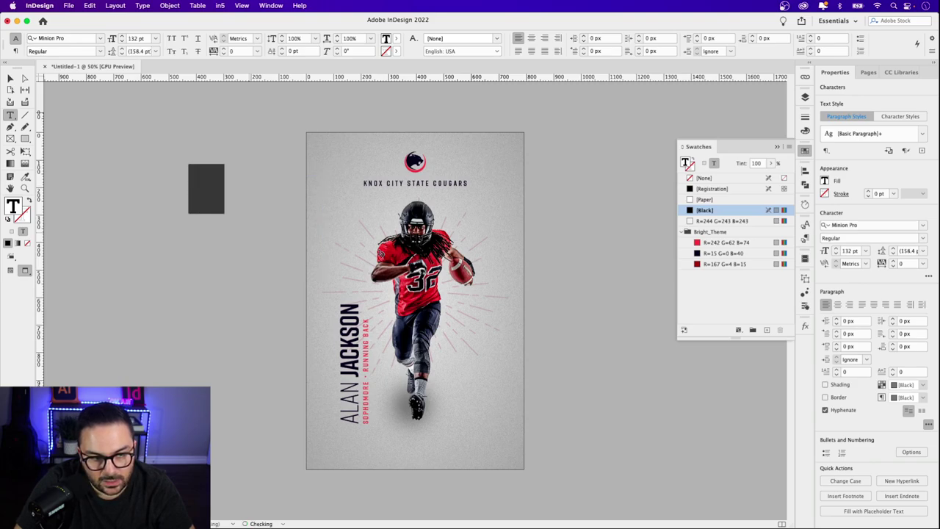
{"action": "key", "text": "super+alt+shift+period"}
{"action": "key", "text": "super+alt+shift+period"}
{"action": "key", "text": "super+alt+shift+period"}
{"action": "key", "text": "super+alt+shift+period"}
{"action": "key", "text": "super+alt+shift+period"}
{"action": "key", "text": "super+alt+shift+period"}
{"action": "key", "text": "super+alt+shift+period"}
{"action": "key", "text": "super+alt+shift+period"}
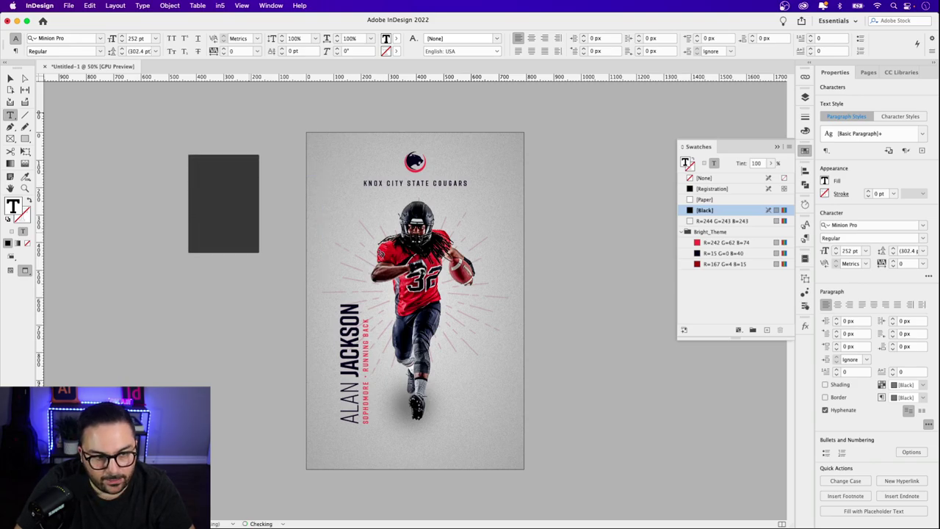
{"action": "left_click", "coordinate": [10, 78]}
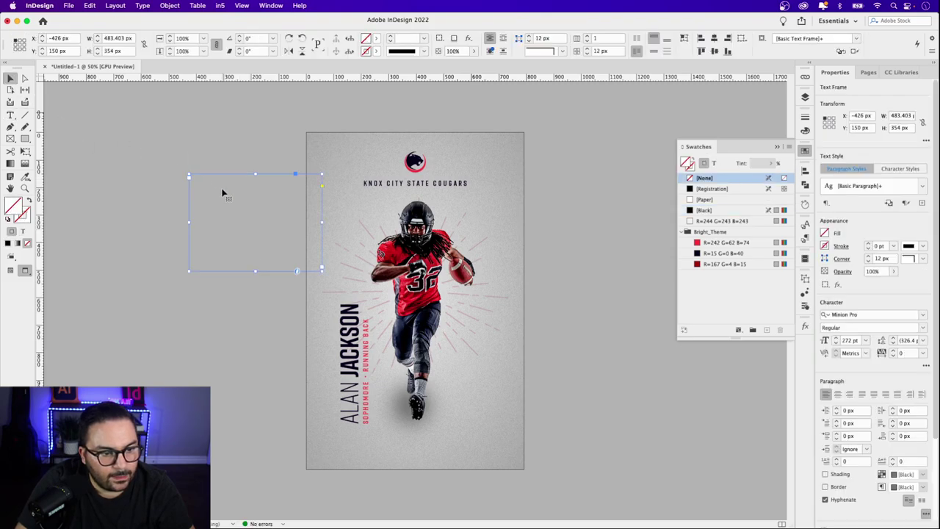
{"action": "left_click_drag", "start_coordinate": [223, 191], "coordinate": [354, 221]}
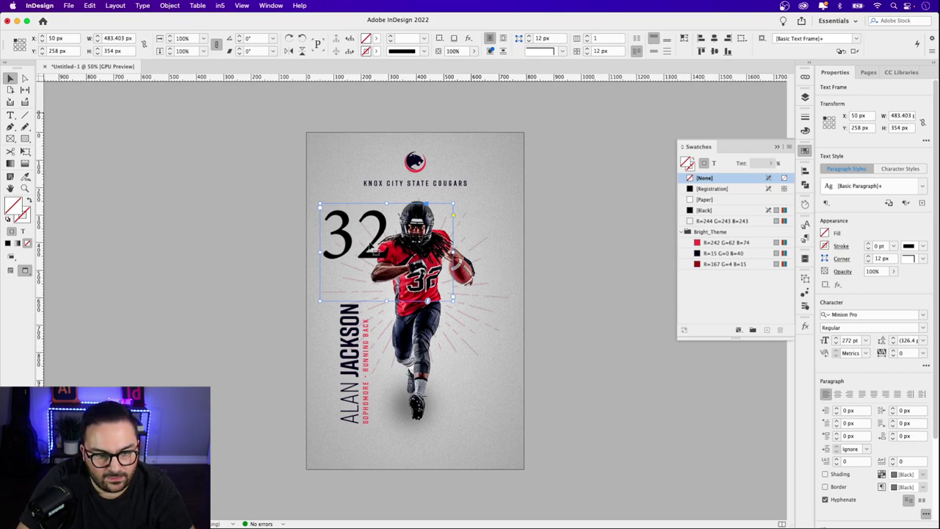
Step: Set the 32 in Museo Slab 700 at 600 pt
{"action": "double_click", "coordinate": [369, 242]}
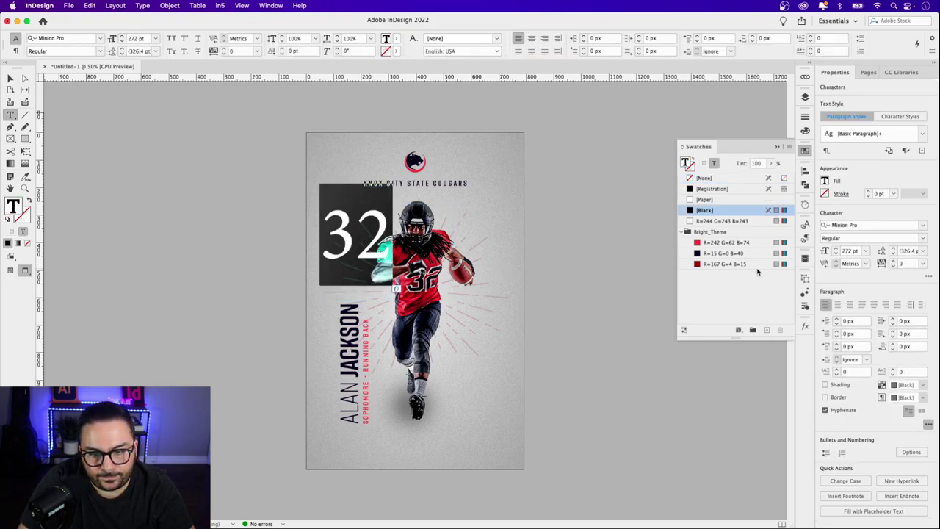
{"action": "left_click", "coordinate": [868, 226]}
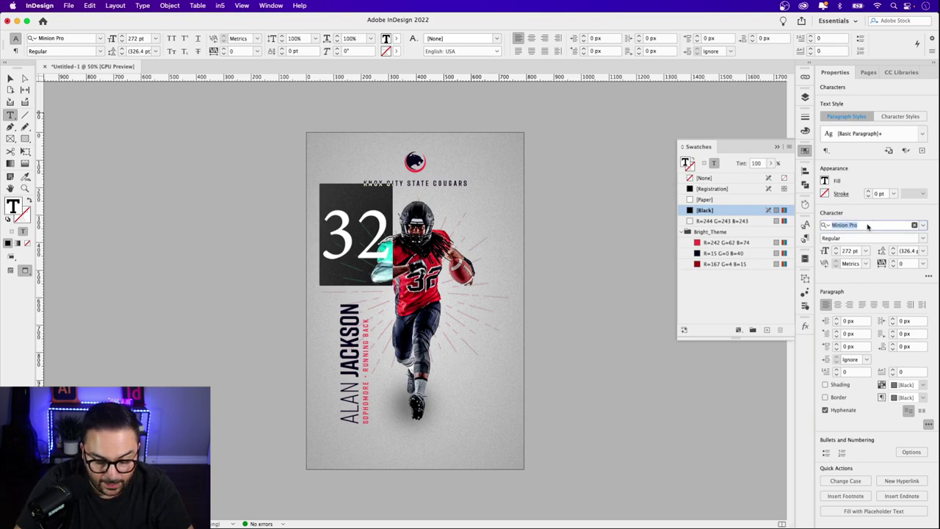
{"action": "type", "text": "museo"}
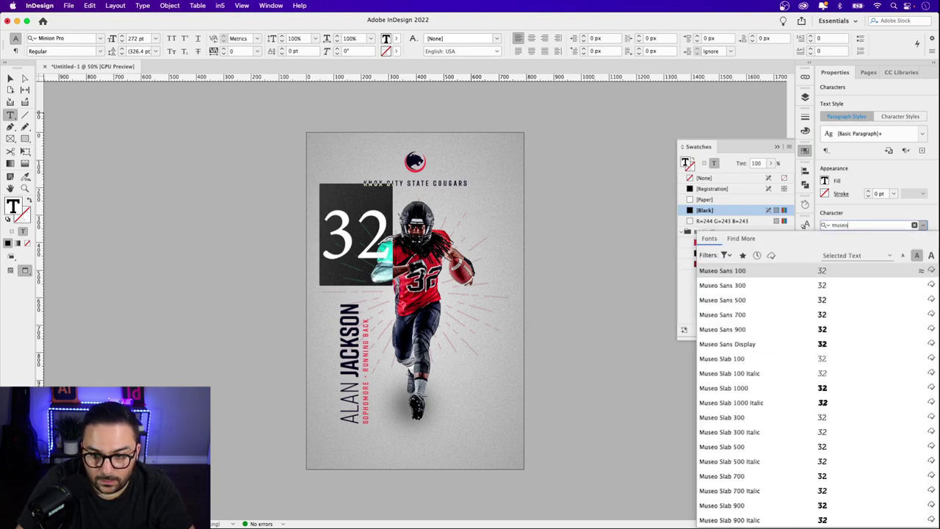
{"action": "left_click", "coordinate": [736, 476]}
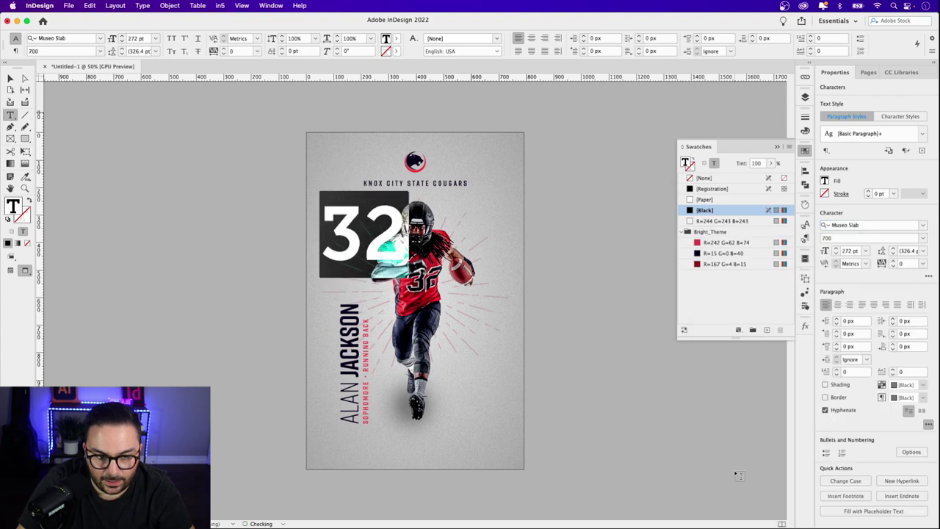
{"action": "double_click", "coordinate": [132, 40]}
{"action": "type", "text": "60"}
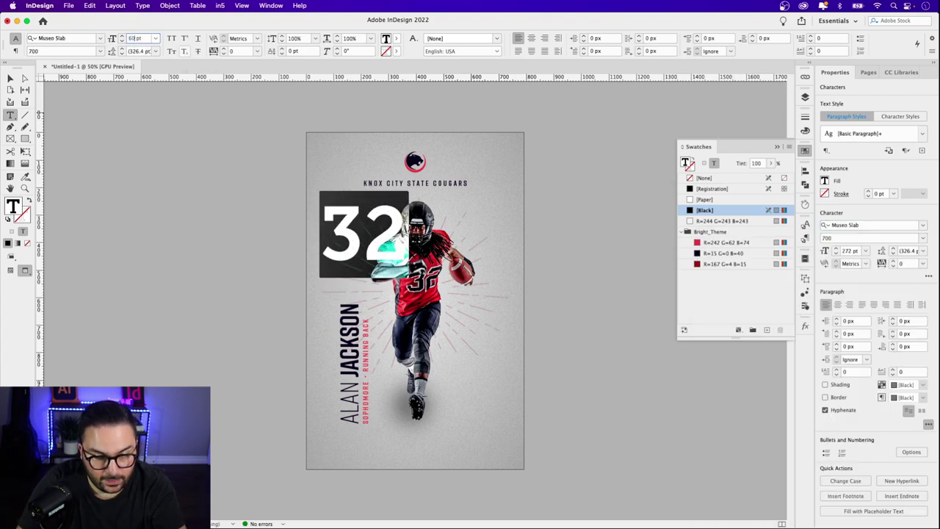
{"action": "type", "text": "0"}
{"action": "key", "text": "Return"}
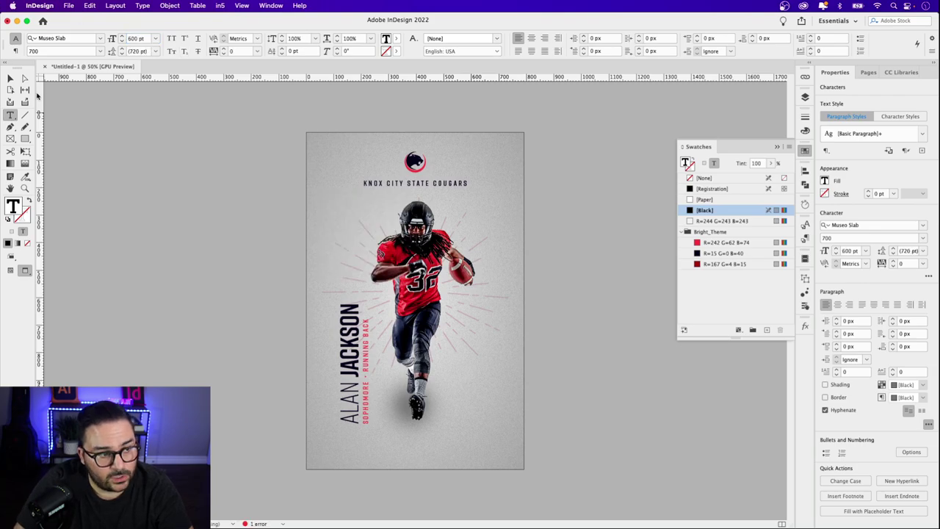
Step: Fit the frame to the enlarged 32 and nudge it slightly upward
{"action": "left_click", "coordinate": [10, 78]}
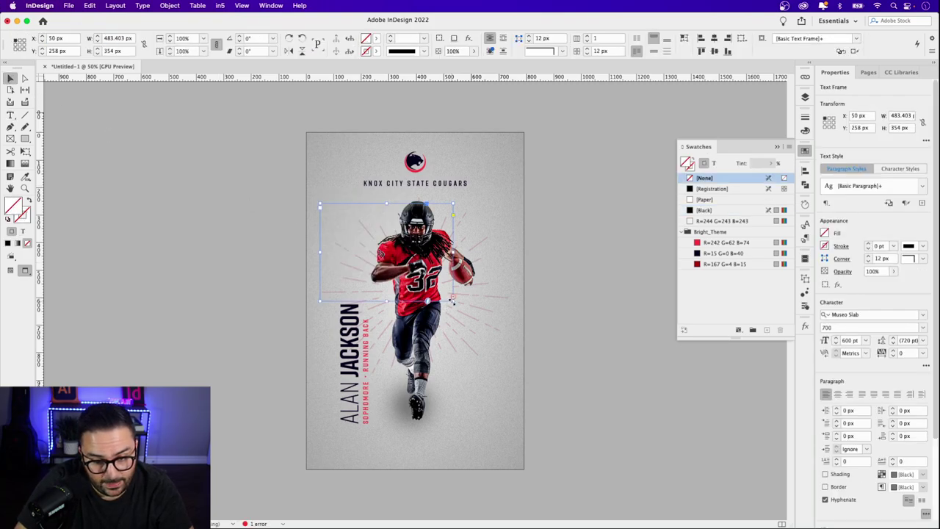
{"action": "double_click", "coordinate": [451, 300]}
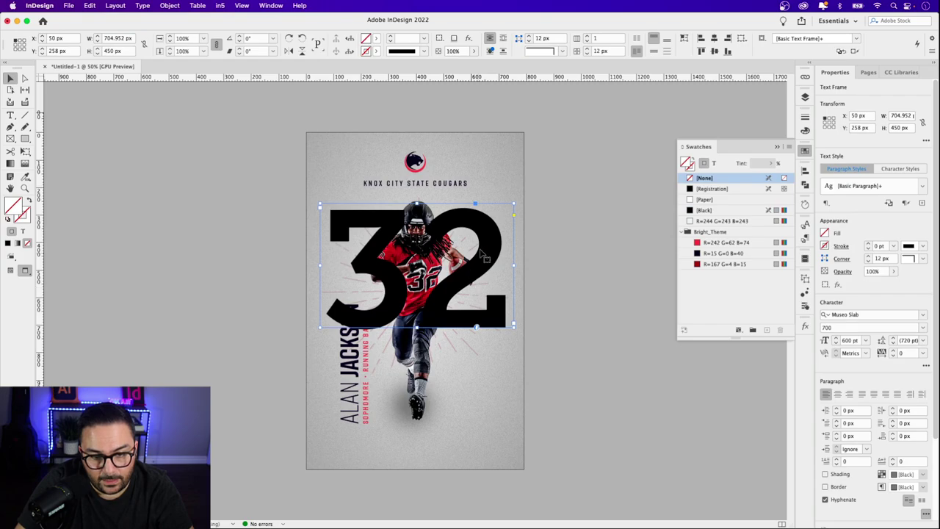
{"action": "left_click_drag", "start_coordinate": [483, 253], "coordinate": [487, 246]}
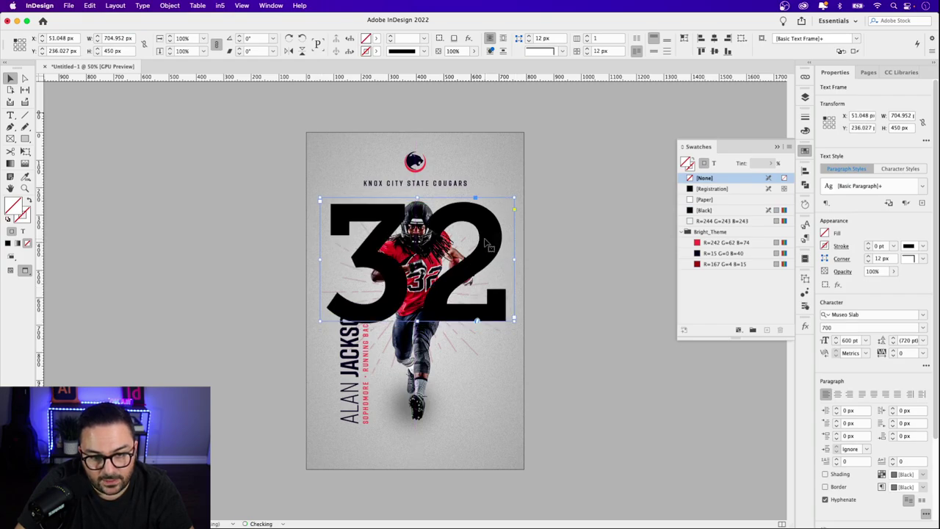
Step: Fill the 32 text with the R=167 G=4 B=15 dark red library colour
{"action": "double_click", "coordinate": [504, 257]}
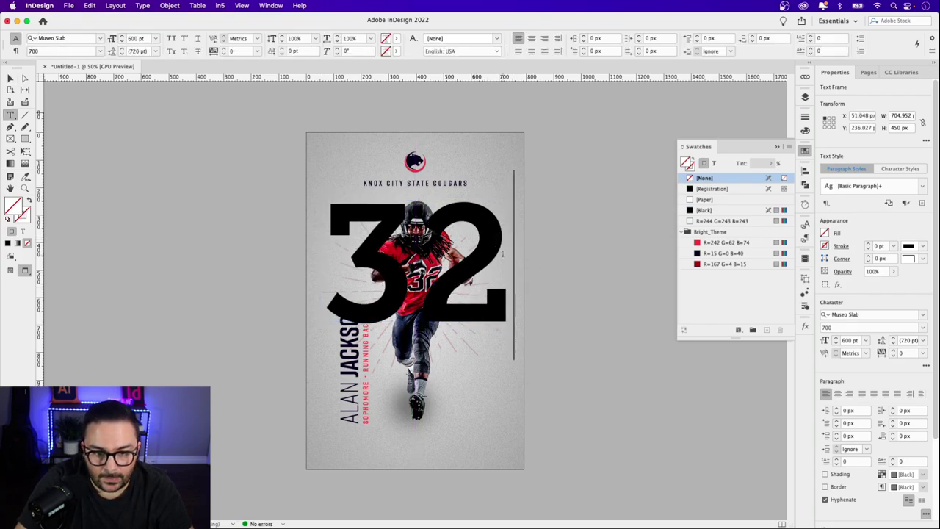
{"action": "key", "text": "super+a"}
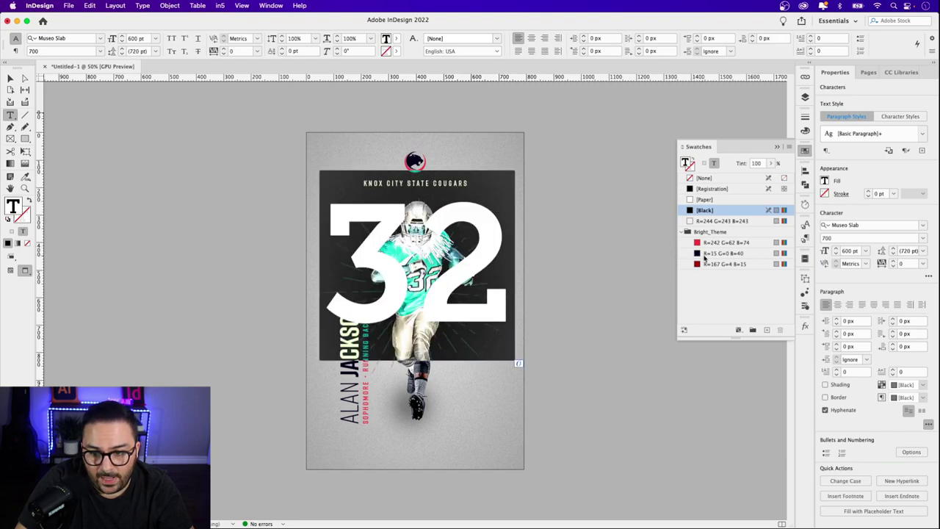
{"action": "left_click", "coordinate": [900, 72]}
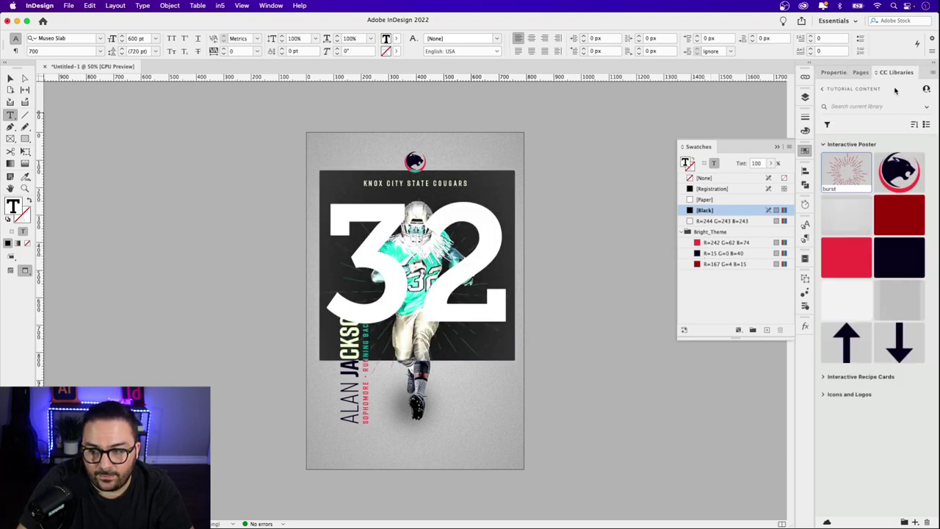
{"action": "left_click", "coordinate": [887, 222]}
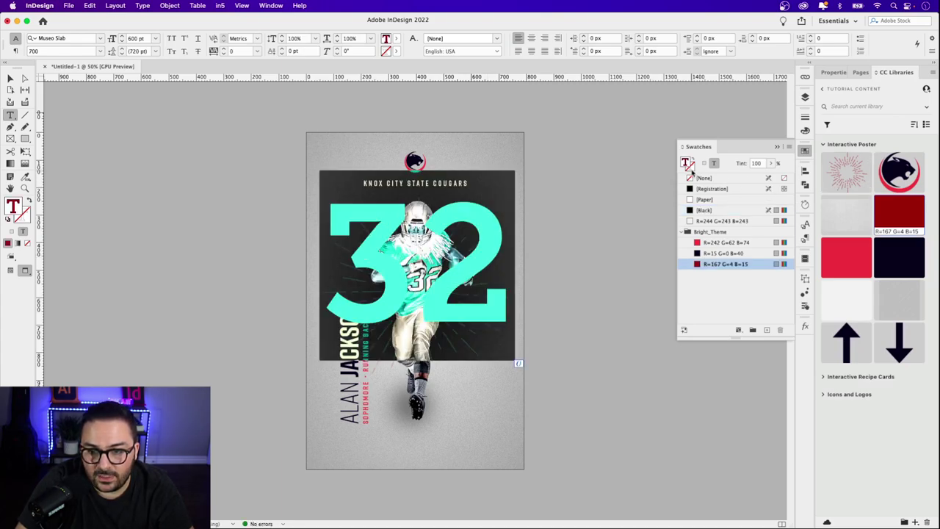
Step: Give the 32 a 10 pt bright red R=242 G=62 B=74 outline
{"action": "left_click", "coordinate": [691, 170]}
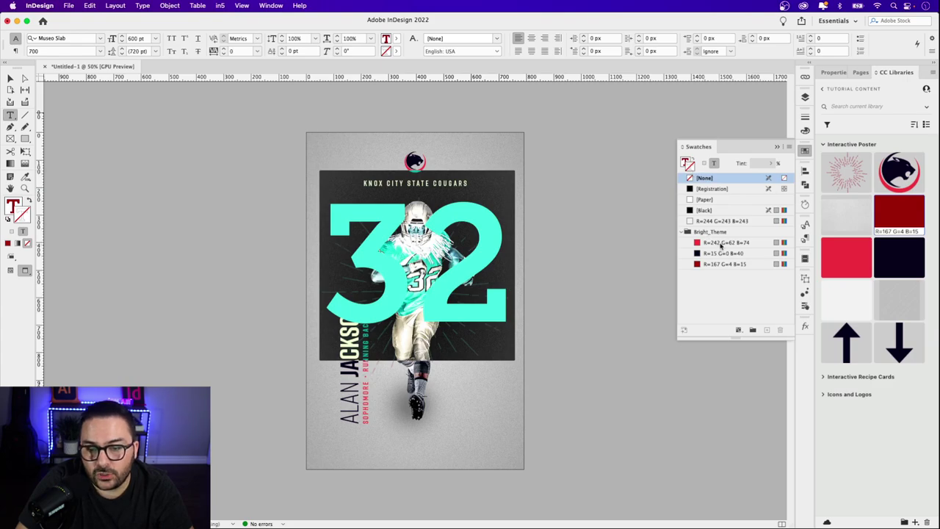
{"action": "left_click", "coordinate": [720, 244]}
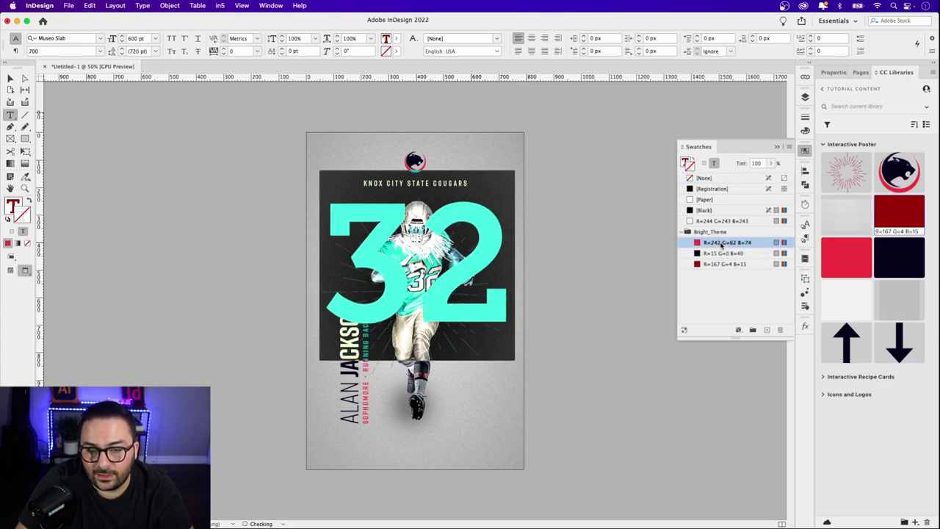
{"action": "left_click", "coordinate": [834, 73]}
{"action": "left_click", "coordinate": [869, 191]}
{"action": "left_click", "coordinate": [868, 190]}
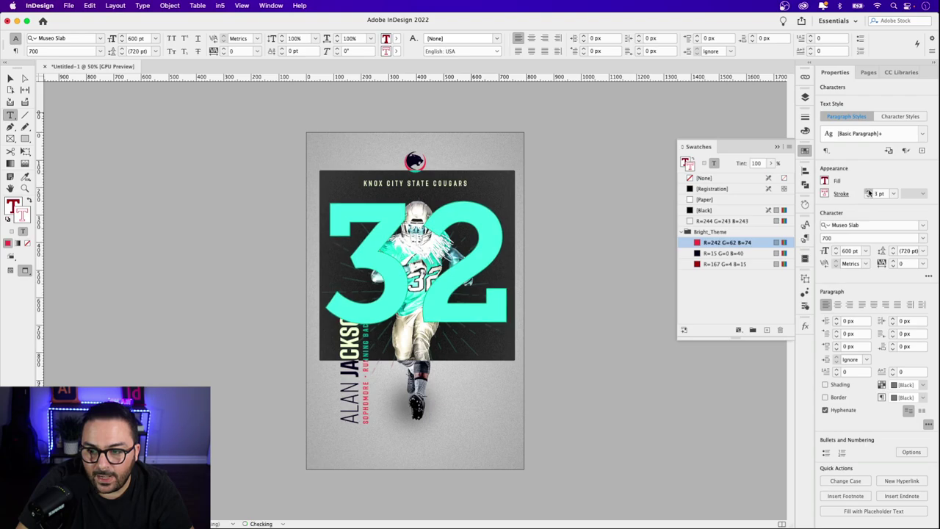
{"action": "left_click", "coordinate": [869, 190]}
{"action": "left_click", "coordinate": [868, 191]}
{"action": "left_click", "coordinate": [869, 191]}
{"action": "left_click", "coordinate": [868, 191]}
{"action": "left_click", "coordinate": [869, 191]}
{"action": "left_click", "coordinate": [869, 191]}
{"action": "left_click", "coordinate": [868, 191]}
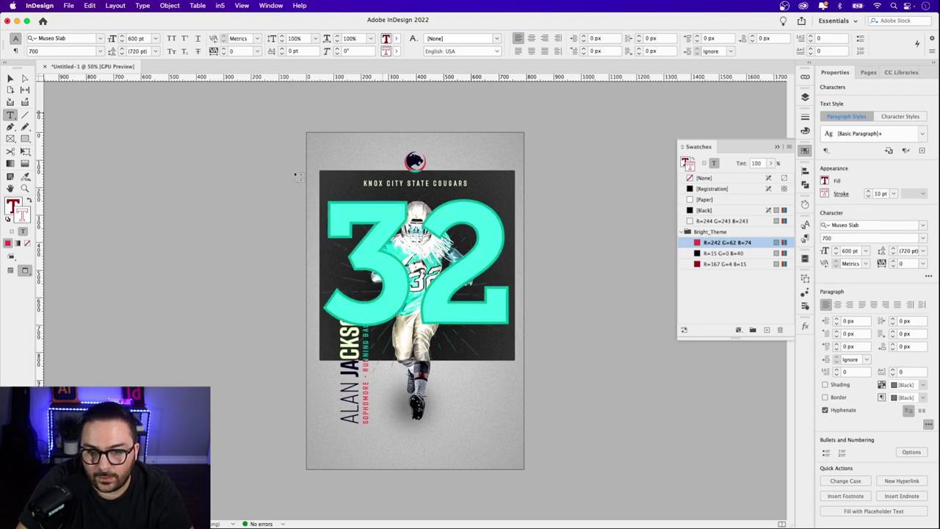
{"action": "left_click", "coordinate": [12, 79]}
Step: Deselect to preview the red 32, zoom in, and reselect its frame
{"action": "key", "text": "super+shift+a"}
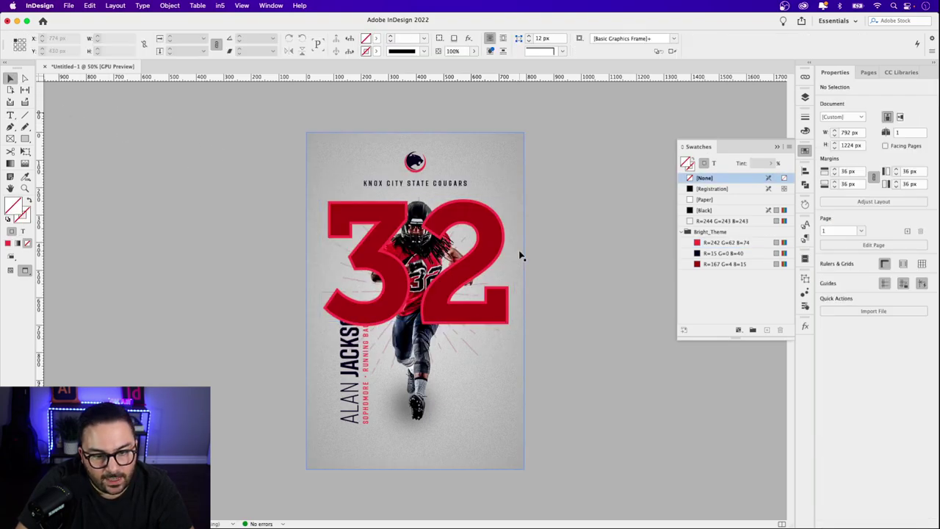
{"action": "key", "text": "super+equal"}
{"action": "scroll", "coordinate": [561, 243], "scroll_direction": "down", "scroll_amount": 3}
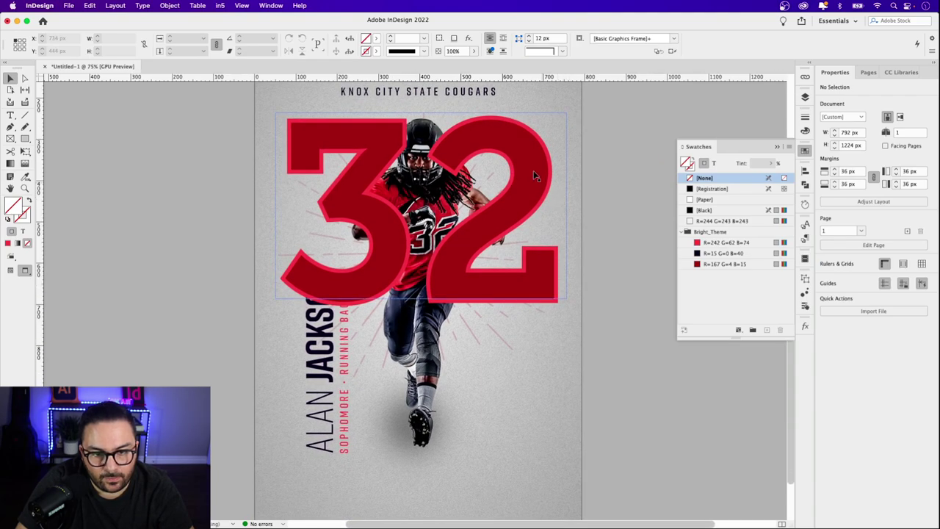
{"action": "left_click", "coordinate": [534, 172]}
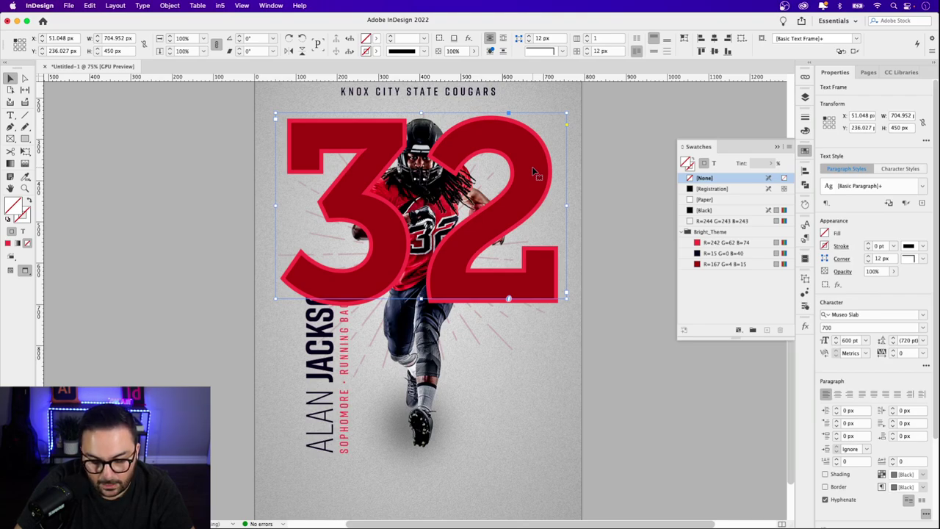
Step: Compare stacking orders with Cmd+[ and Cmd+], leaving the 32 bold behind the player
{"action": "key", "text": "super+bracketleft"}
{"action": "key", "text": "super+bracketleft"}
{"action": "key", "text": "super+bracketleft"}
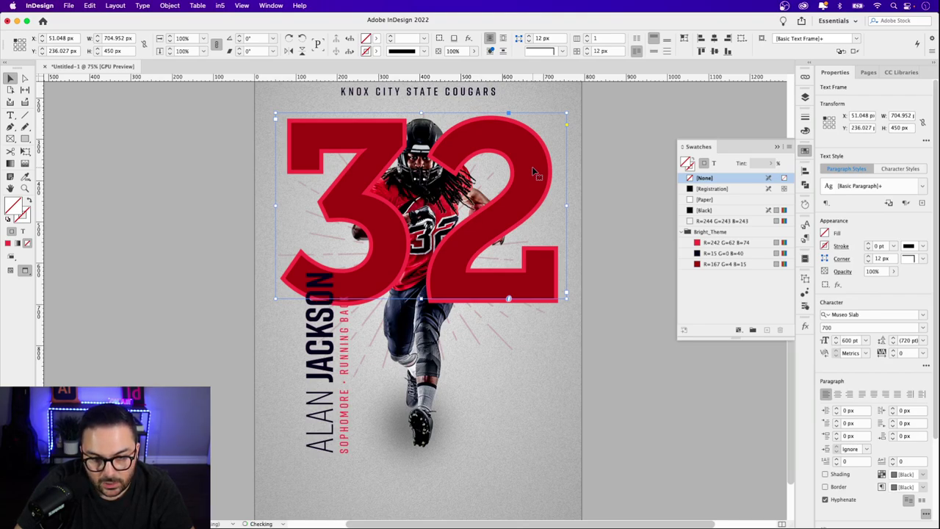
{"action": "key", "text": "super+bracketright"}
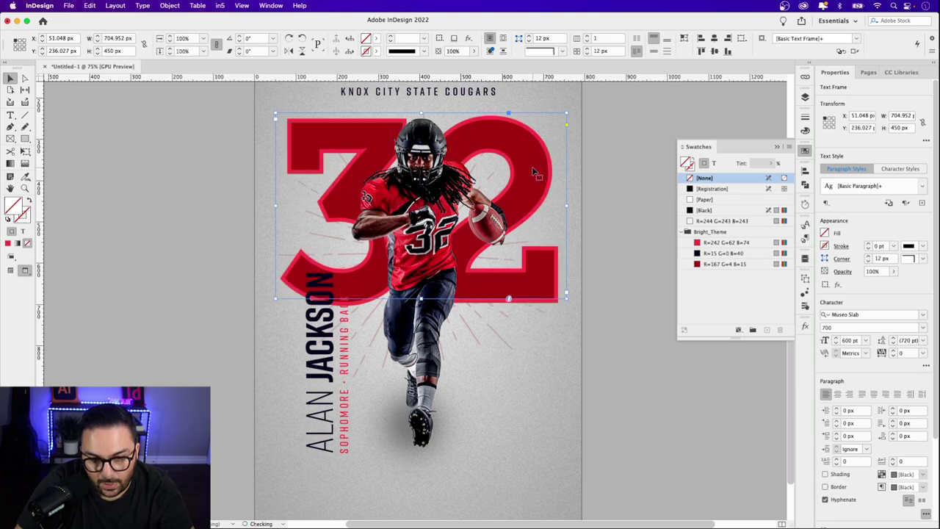
{"action": "key", "text": "super+bracketleft"}
{"action": "key", "text": "super+bracketright"}
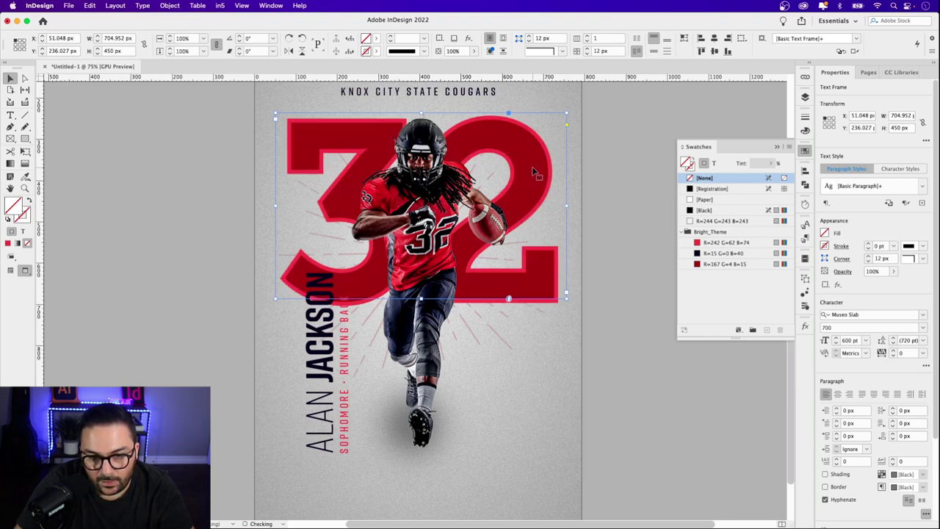
{"action": "key", "text": "super+bracketleft"}
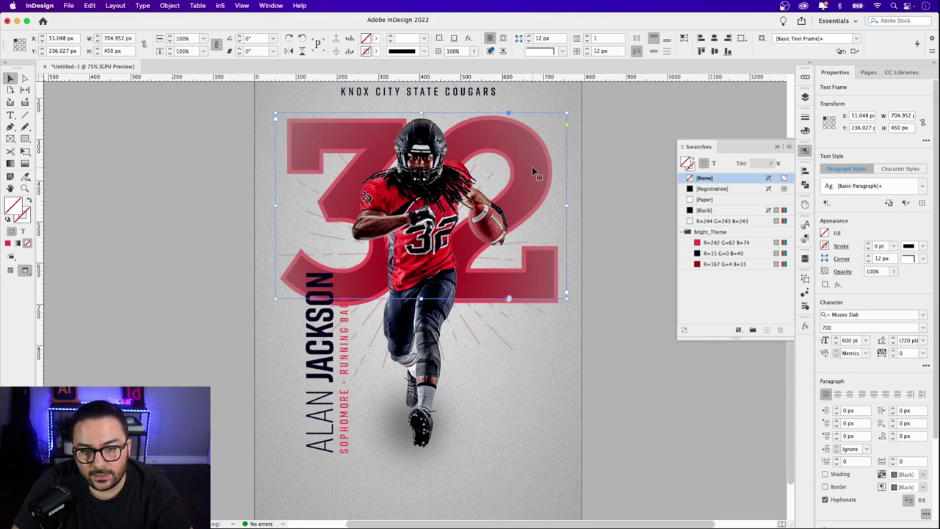
{"action": "scroll", "coordinate": [532, 168], "scroll_direction": "left", "scroll_amount": 1}
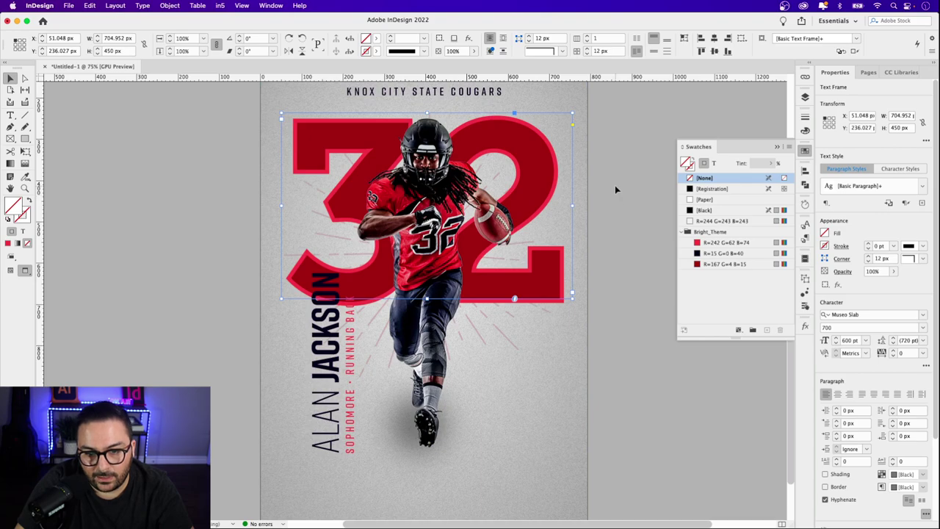
{"action": "scroll", "coordinate": [614, 202], "scroll_direction": "up", "scroll_amount": 2}
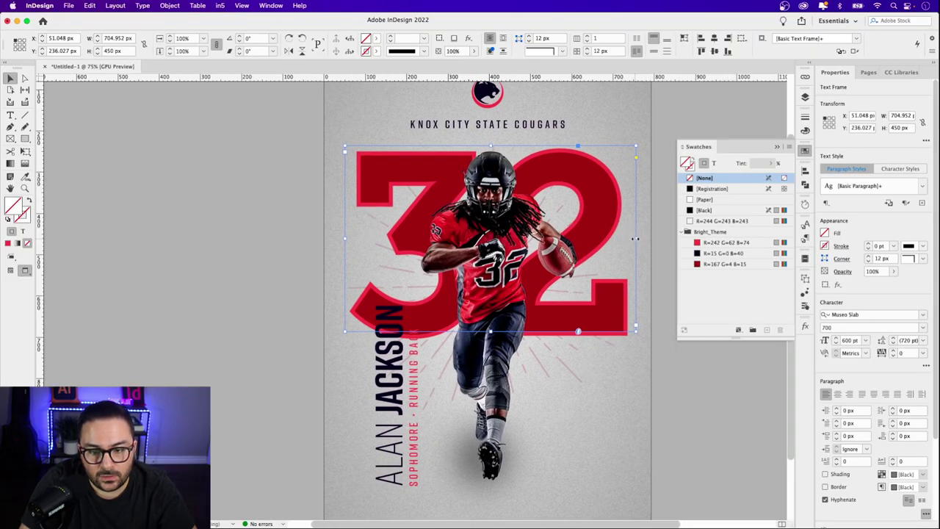
Step: Duplicate the 32 onto the left pasteboard, then convert the on-page 32 to outlines
{"action": "left_click_drag", "start_coordinate": [636, 238], "coordinate": [635, 238]}
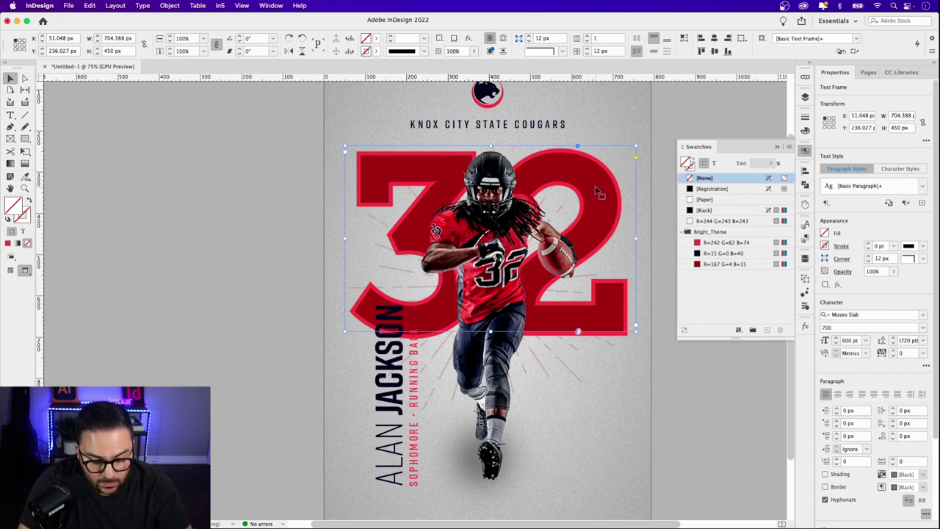
{"action": "left_click_drag", "start_coordinate": [597, 187], "coordinate": [257, 182]}
{"action": "scroll", "coordinate": [361, 218], "scroll_direction": "left", "scroll_amount": 2}
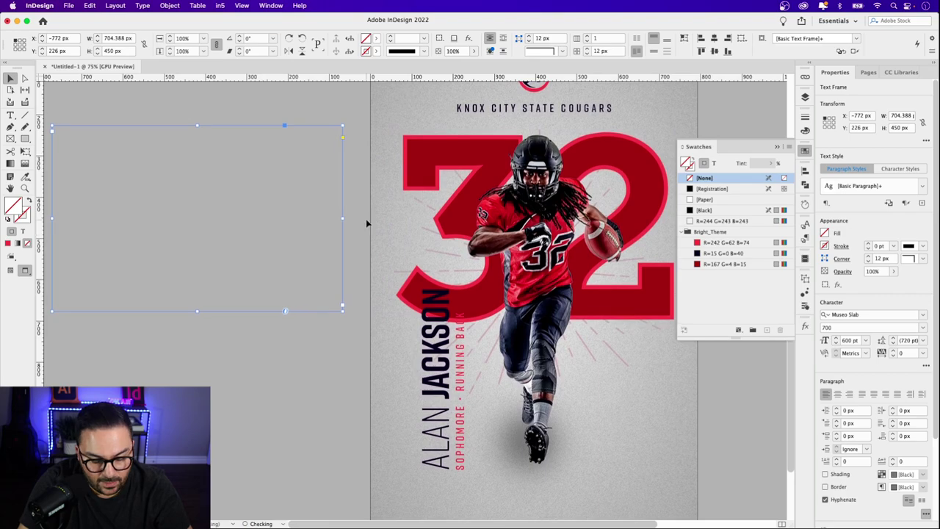
{"action": "left_click_drag", "start_coordinate": [315, 205], "coordinate": [297, 205]}
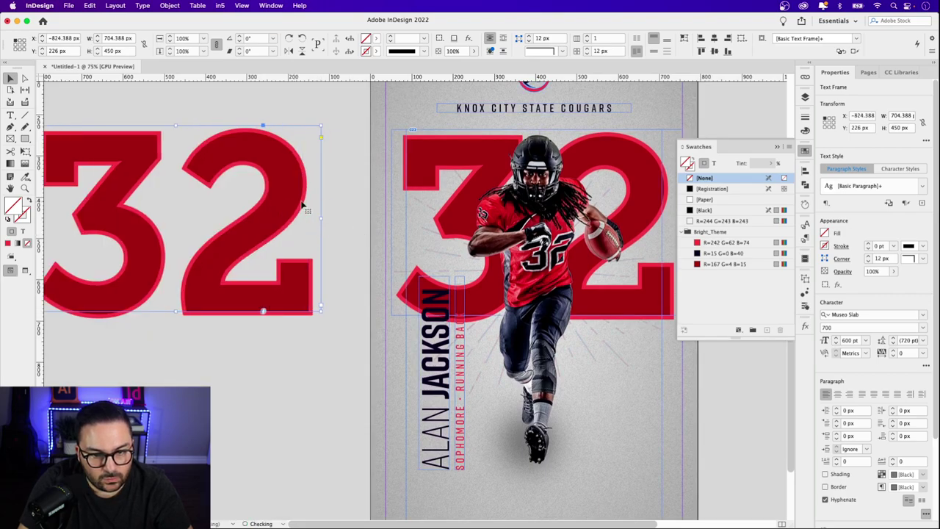
{"action": "scroll", "coordinate": [400, 199], "scroll_direction": "right", "scroll_amount": 4}
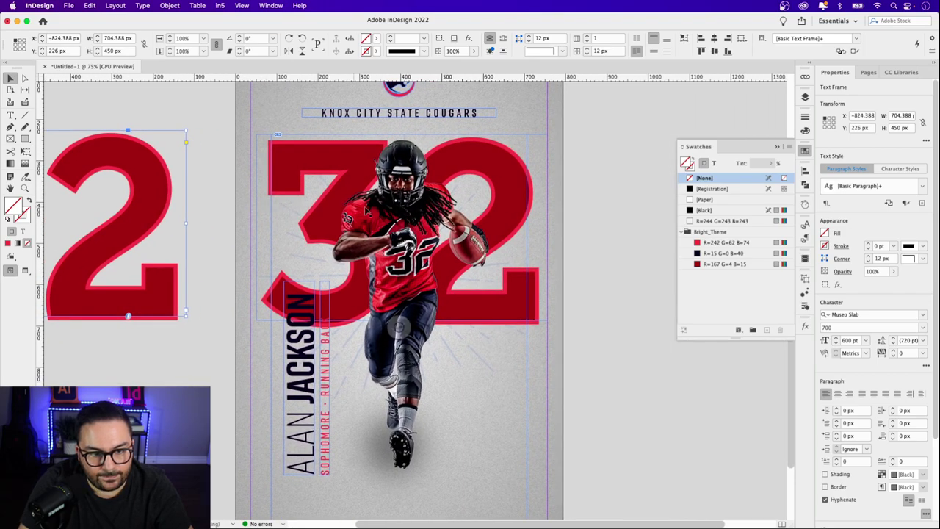
{"action": "left_click", "coordinate": [512, 168]}
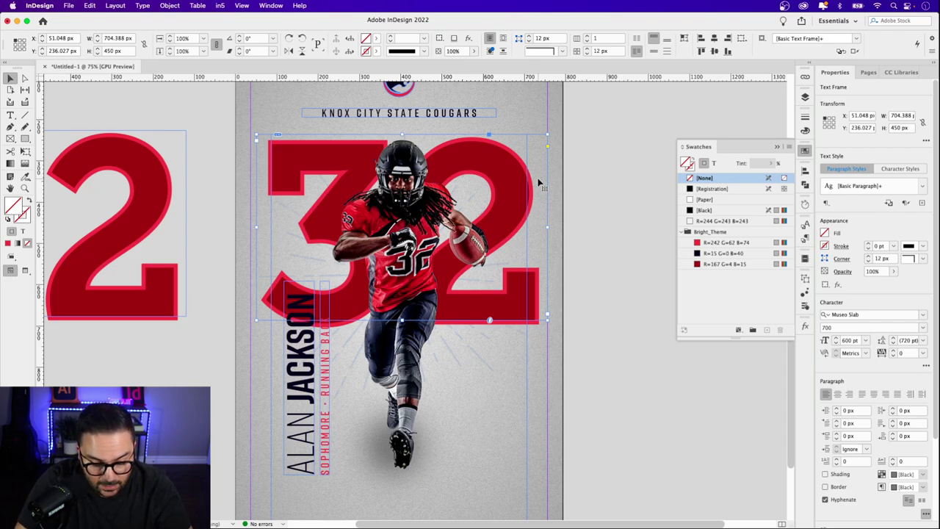
{"action": "key", "text": "shift+super+o"}
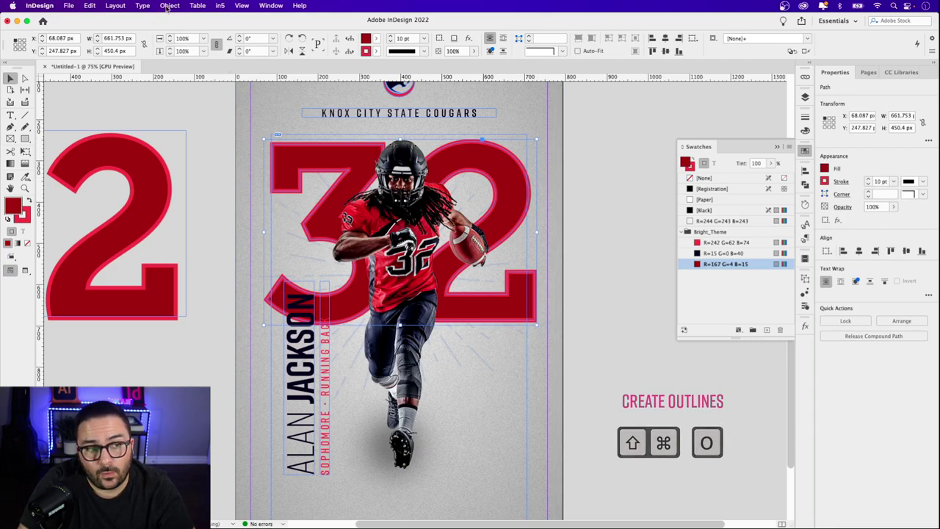
Step: Redo the 32's outline conversion via Type > Create Outlines and show the Interactive Poster library
{"action": "key", "text": "super+z"}
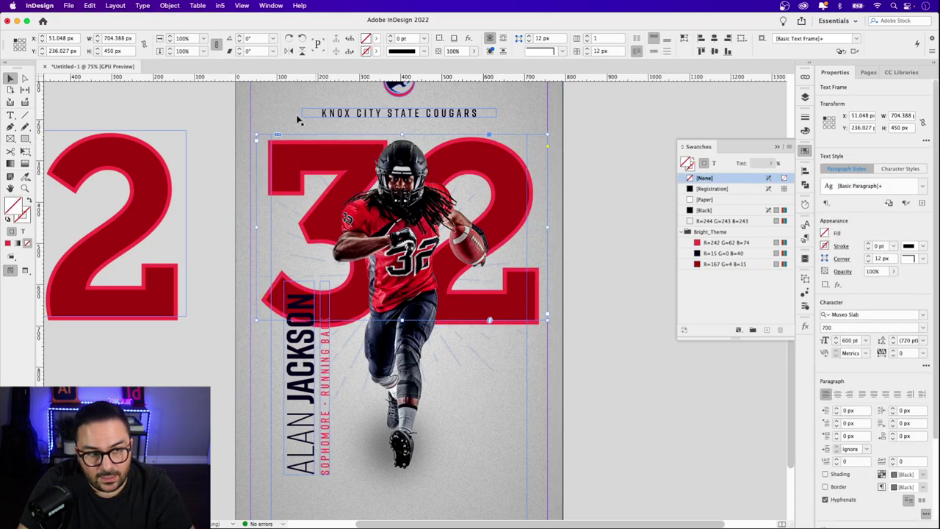
{"action": "left_click", "coordinate": [143, 5]}
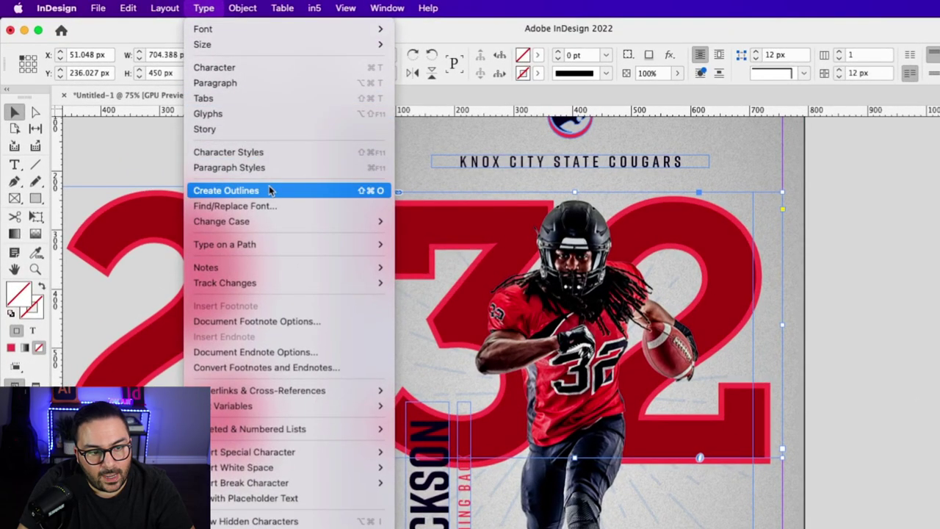
{"action": "left_click", "coordinate": [269, 190]}
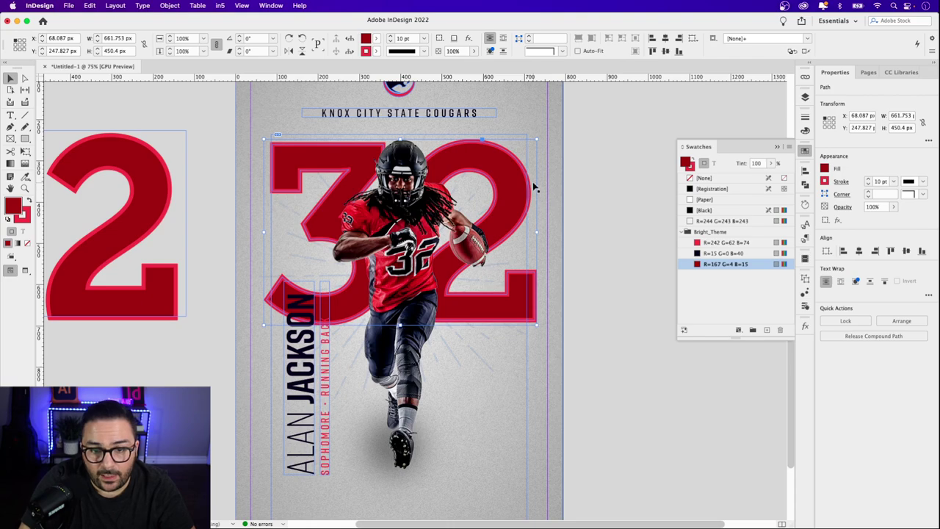
{"action": "left_click", "coordinate": [894, 73]}
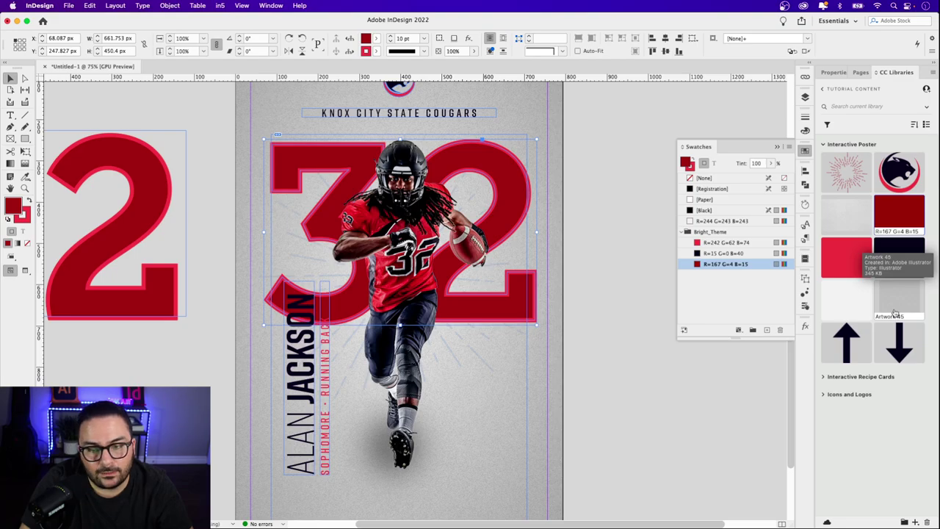
Step: Place the Artwork 45 striped texture into the outlined 32 and shift it right inside
{"action": "left_click", "coordinate": [597, 233]}
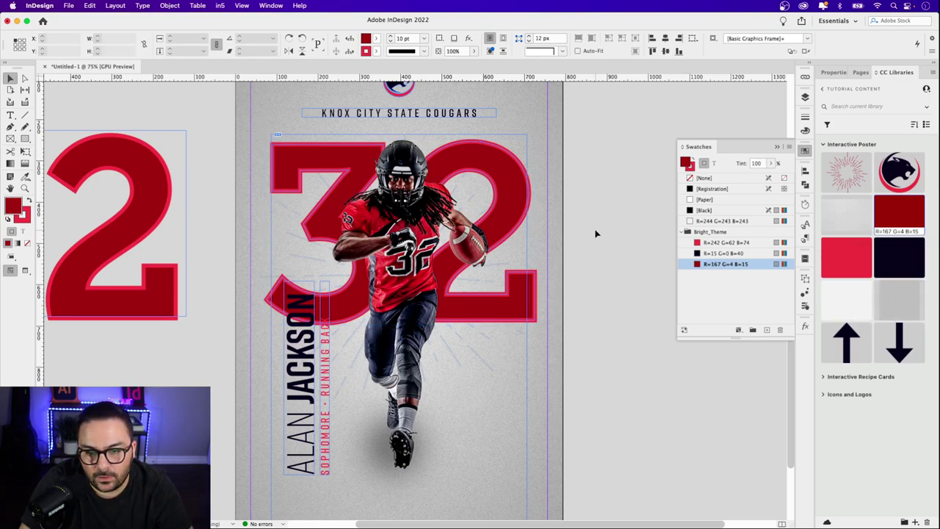
{"action": "left_click", "coordinate": [524, 191]}
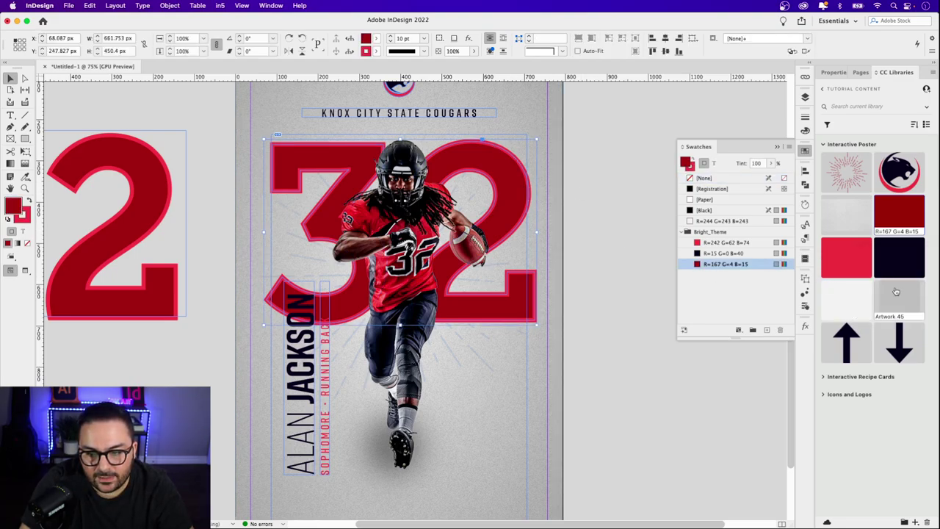
{"action": "left_click_drag", "start_coordinate": [899, 293], "coordinate": [535, 196]}
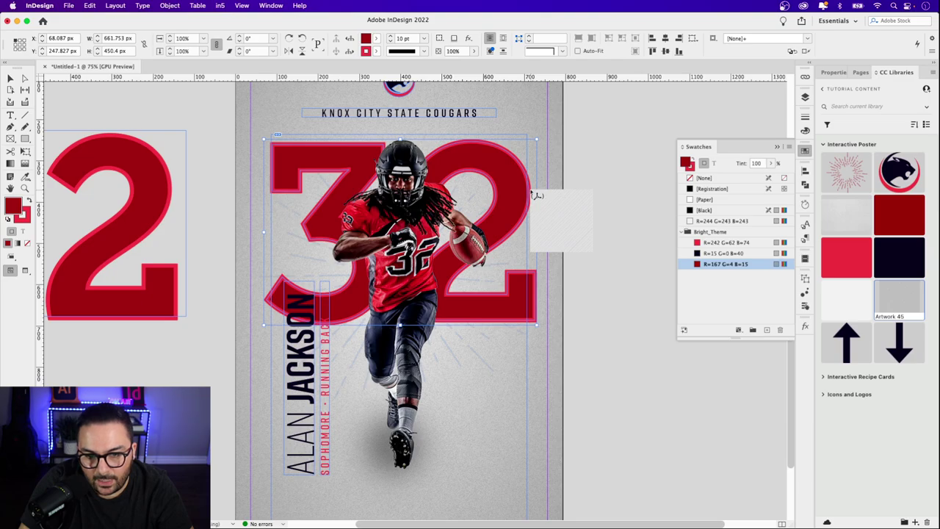
{"action": "left_click_drag", "start_coordinate": [536, 196], "coordinate": [531, 197]}
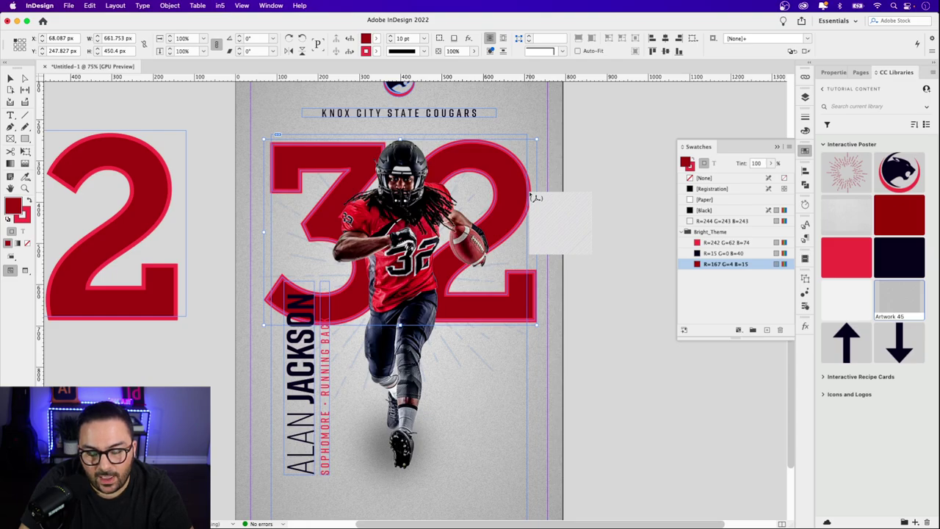
{"action": "left_click_drag", "start_coordinate": [532, 197], "coordinate": [531, 197]}
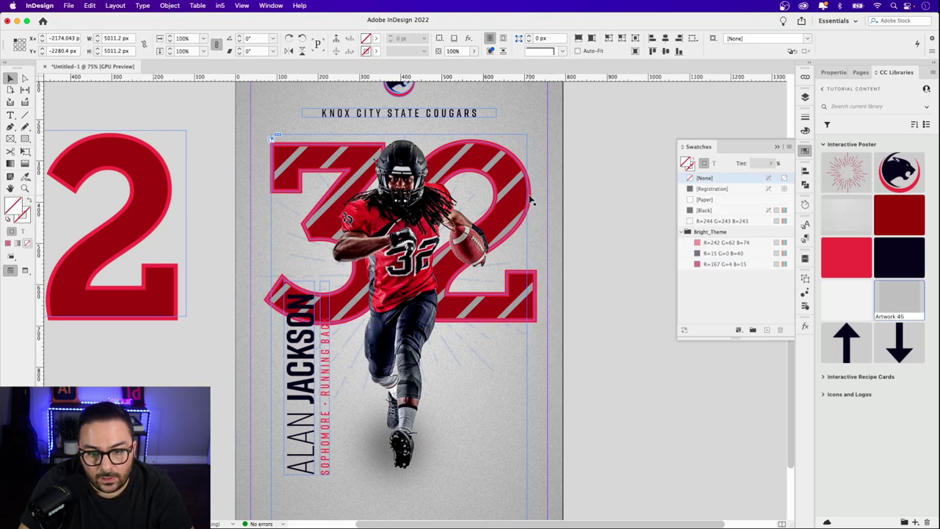
{"action": "left_click_drag", "start_coordinate": [533, 200], "coordinate": [585, 200]}
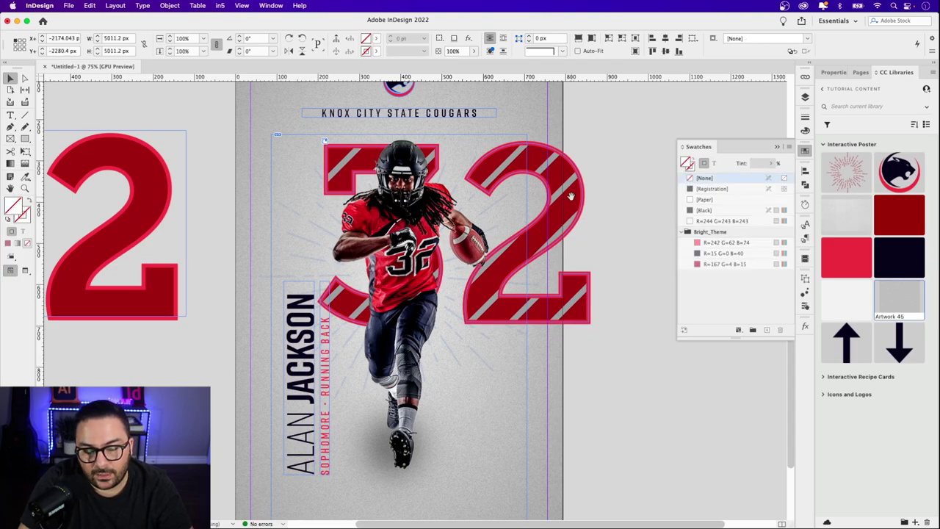
{"action": "left_click_drag", "start_coordinate": [633, 183], "coordinate": [542, 265]}
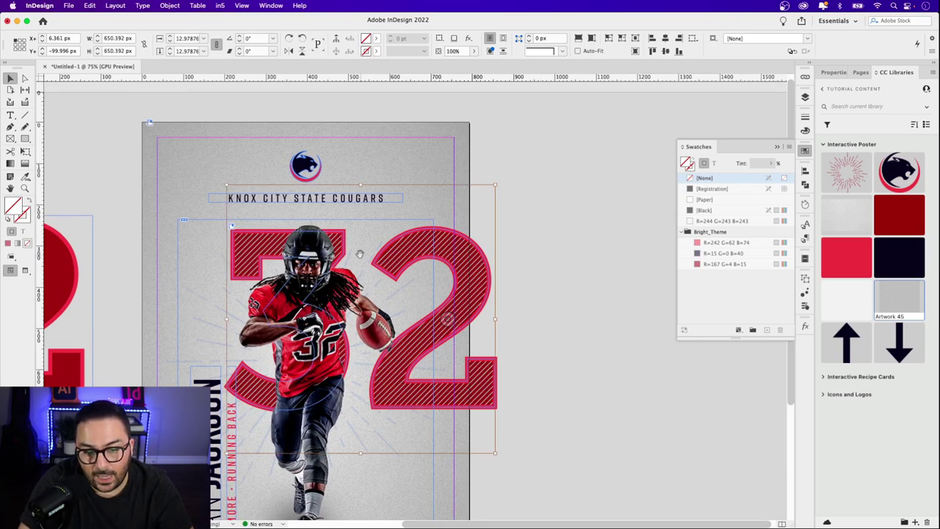
Step: Set the stripe texture inside the 32 to Screen blending at 25% opacity
{"action": "left_click", "coordinate": [250, 262]}
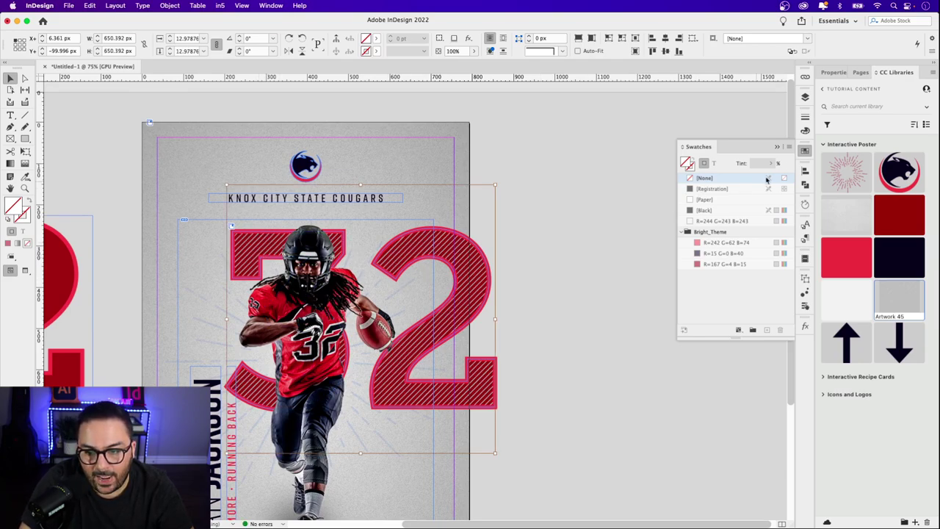
{"action": "left_click", "coordinate": [833, 72]}
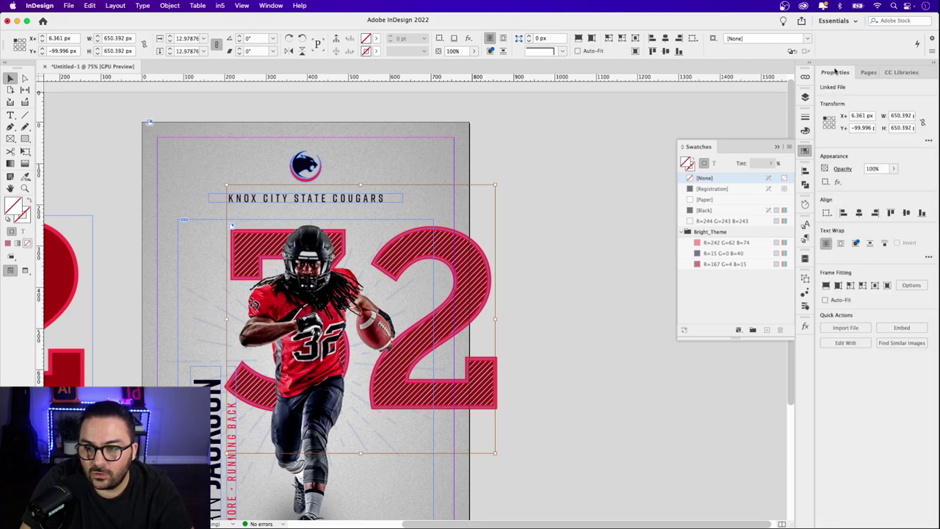
{"action": "left_click", "coordinate": [841, 169]}
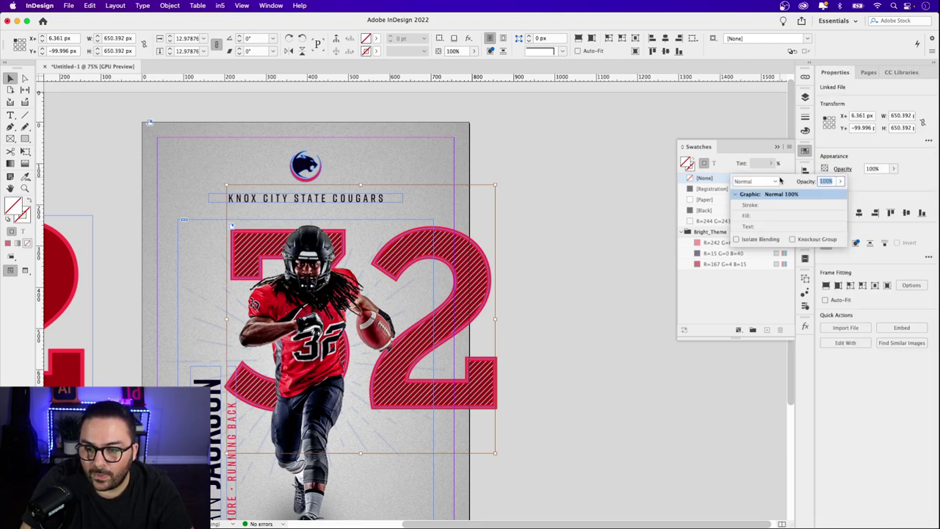
{"action": "left_click", "coordinate": [775, 181]}
{"action": "left_click", "coordinate": [763, 213]}
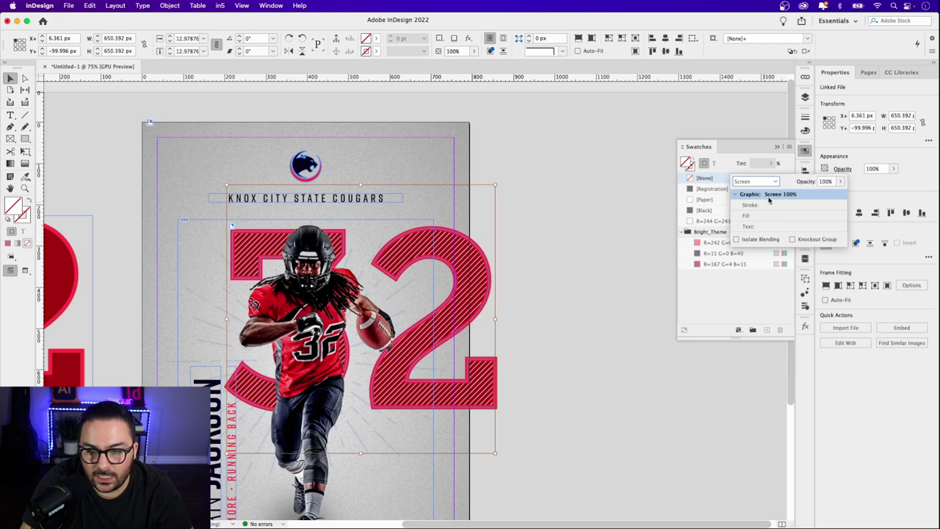
{"action": "left_click", "coordinate": [840, 181]}
{"action": "left_click_drag", "start_coordinate": [839, 193], "coordinate": [800, 194]}
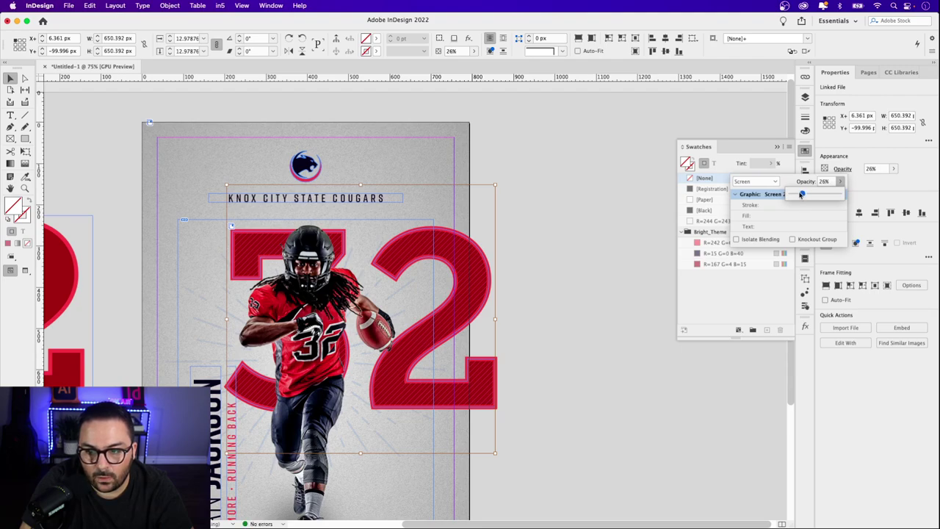
{"action": "left_click", "coordinate": [507, 269]}
Step: Deselect and reposition the 32 slightly lower on the page
{"action": "left_click", "coordinate": [514, 265]}
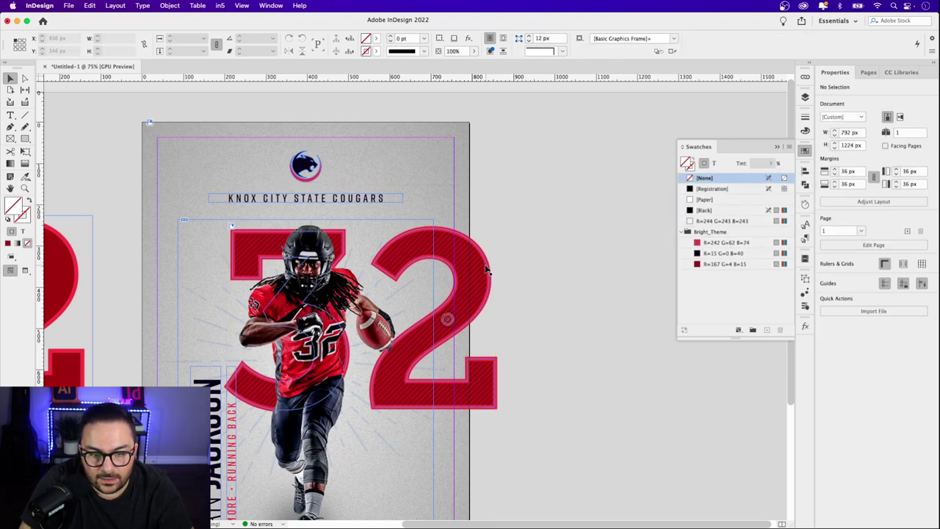
{"action": "left_click_drag", "start_coordinate": [486, 271], "coordinate": [434, 273]}
{"action": "left_click_drag", "start_coordinate": [499, 262], "coordinate": [597, 221]}
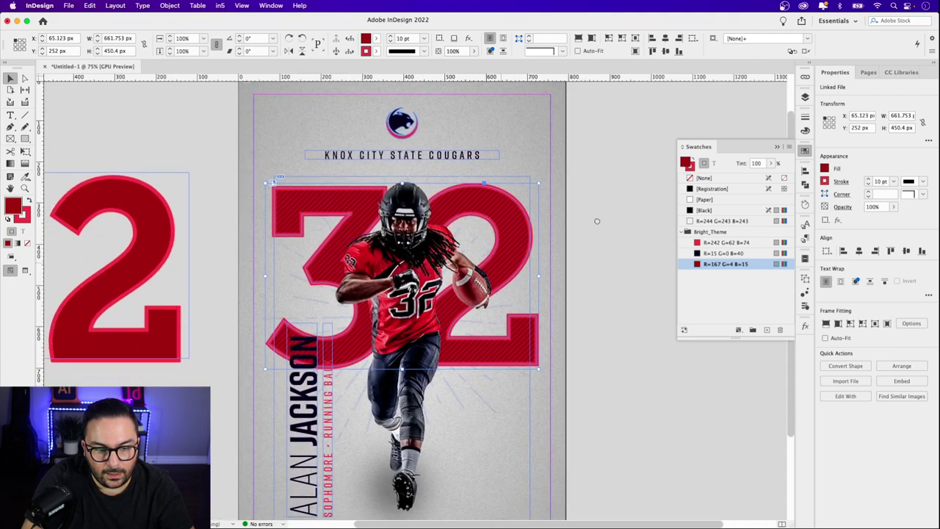
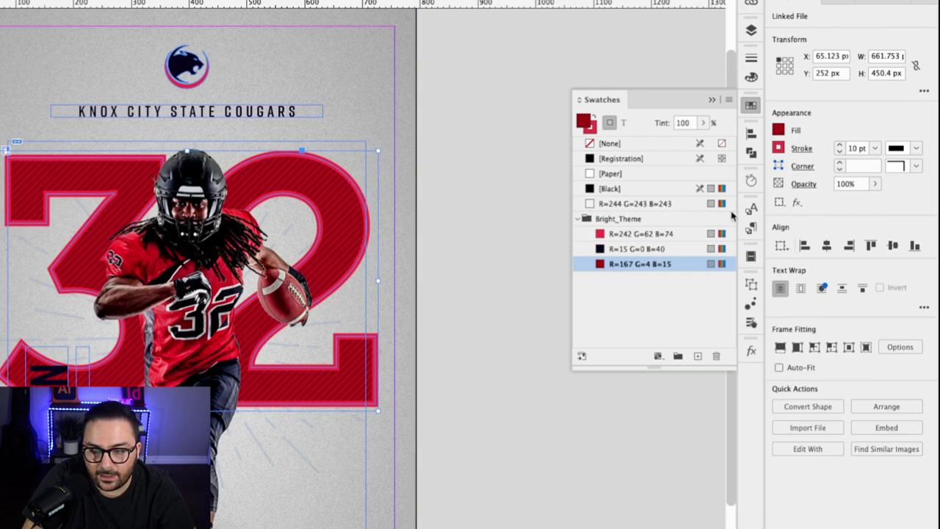
Step: Apply a linear Gradient Feather at -90° to the big red 32 graphic
{"action": "left_click", "coordinate": [797, 203]}
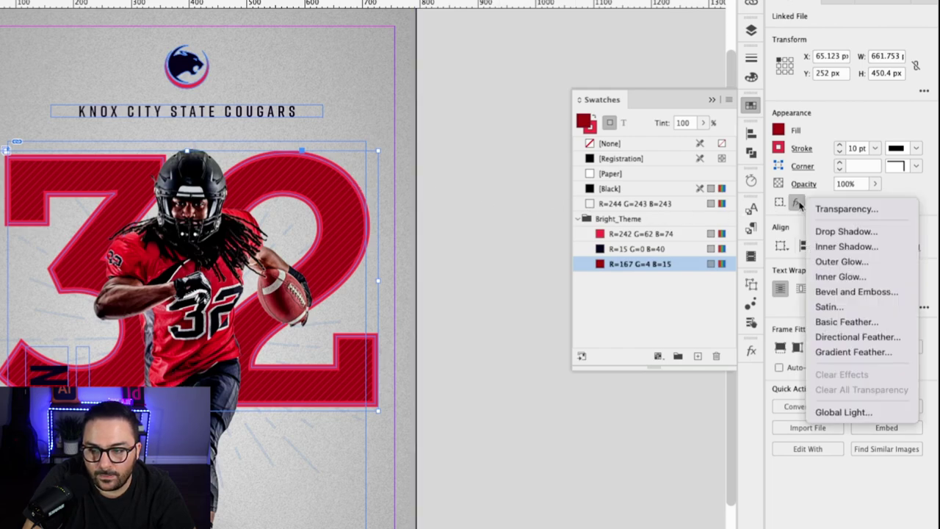
{"action": "left_click", "coordinate": [853, 351]}
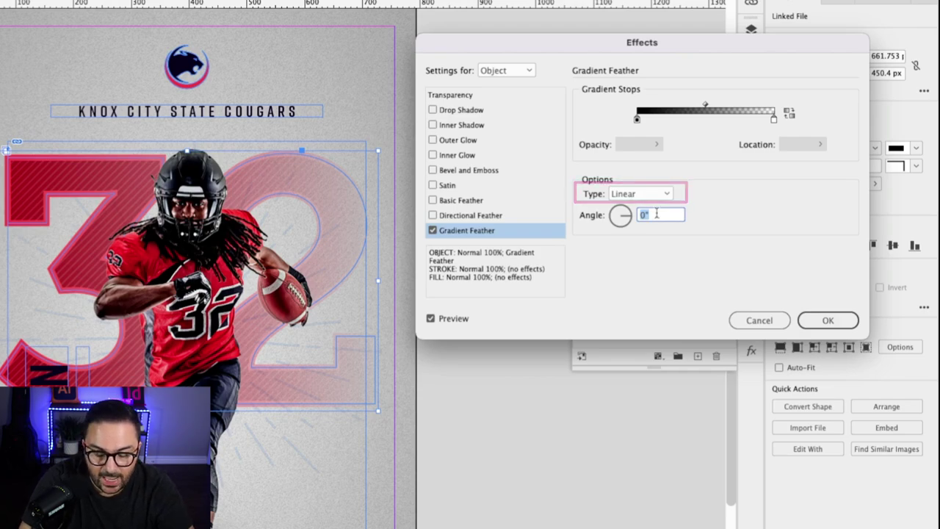
{"action": "type", "text": "-90"}
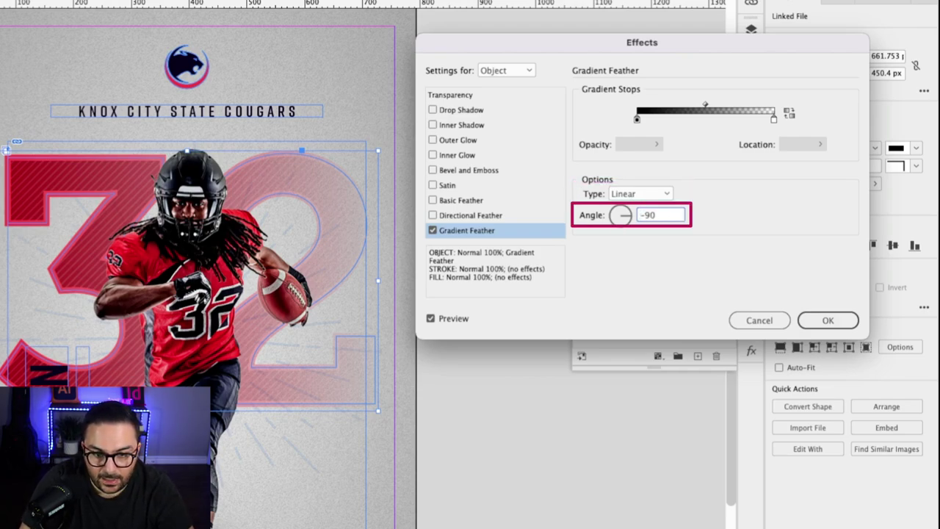
{"action": "key", "text": "Tab"}
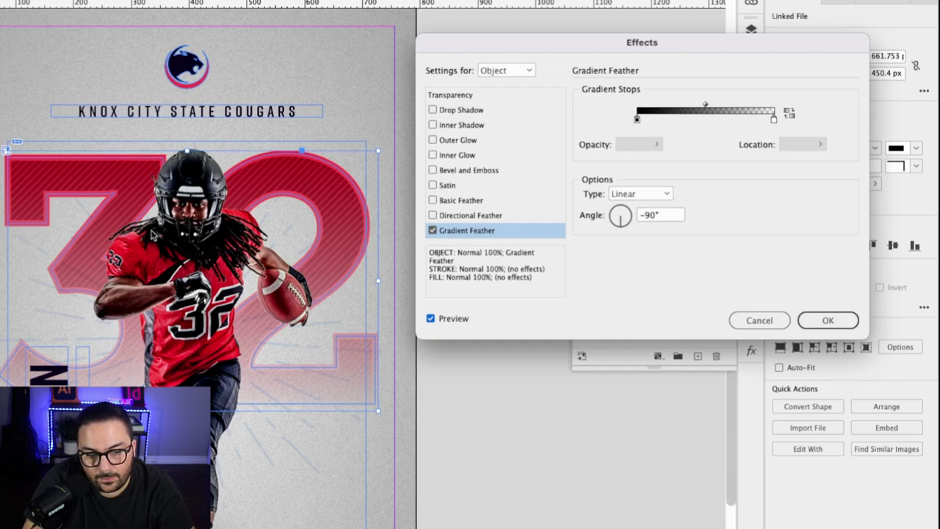
{"action": "left_click", "coordinate": [823, 321]}
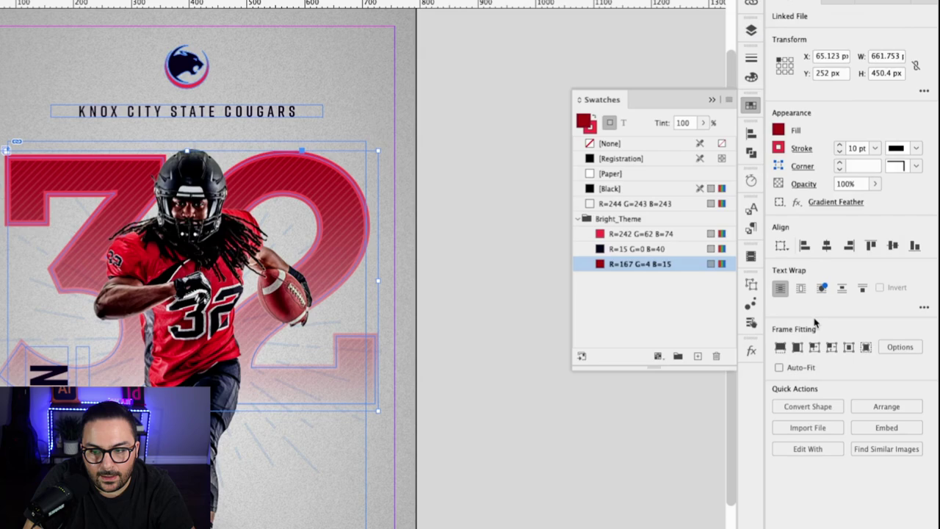
Step: Set the 32 graphic's blend mode to Hard Light, after trying Multiply
{"action": "left_click", "coordinate": [795, 185]}
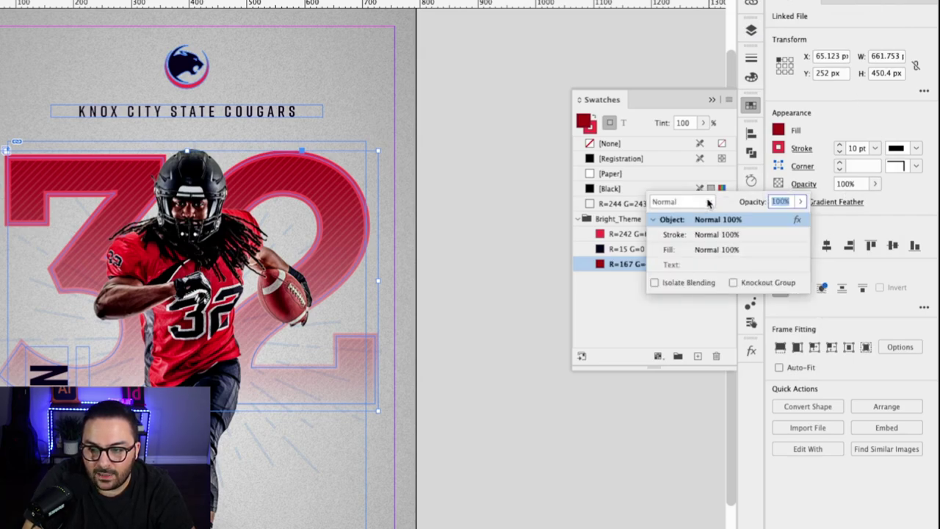
{"action": "left_click", "coordinate": [708, 203]}
{"action": "left_click", "coordinate": [681, 234]}
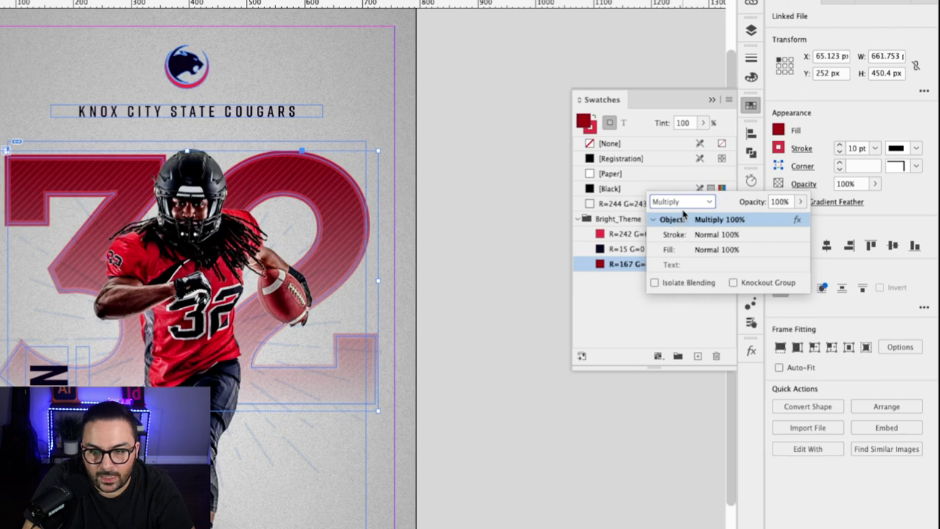
{"action": "left_click", "coordinate": [689, 203]}
{"action": "left_click", "coordinate": [687, 291]}
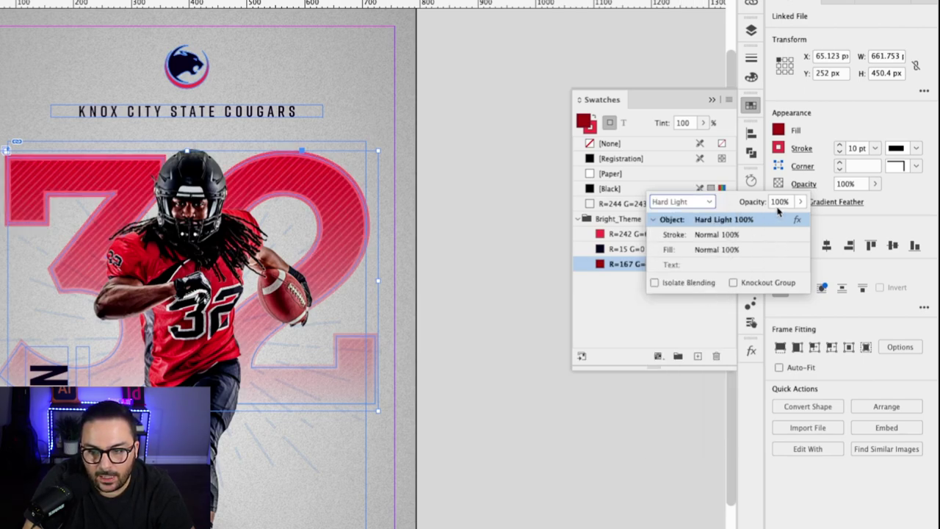
Step: Set the 32 graphic's opacity to 60%
{"action": "left_click", "coordinate": [801, 202]}
{"action": "left_click_drag", "start_coordinate": [800, 220], "coordinate": [765, 221]}
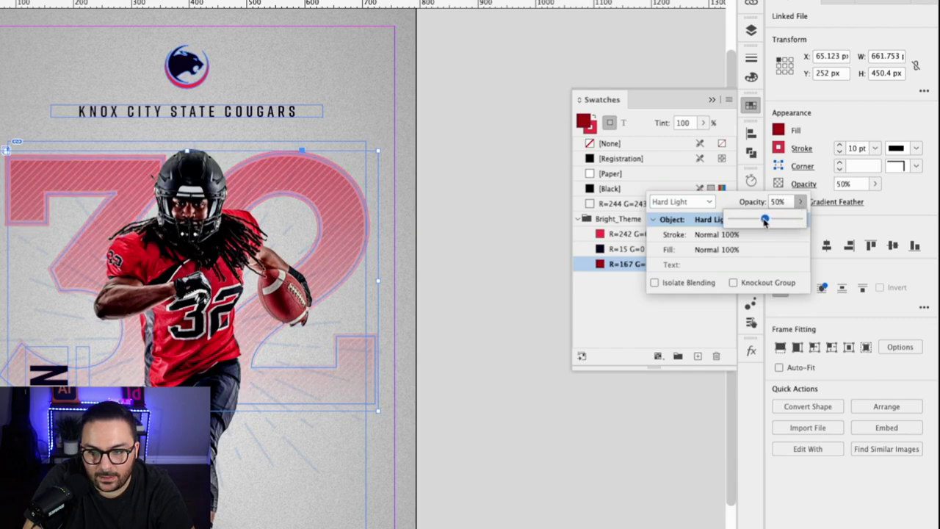
{"action": "left_click", "coordinate": [445, 151]}
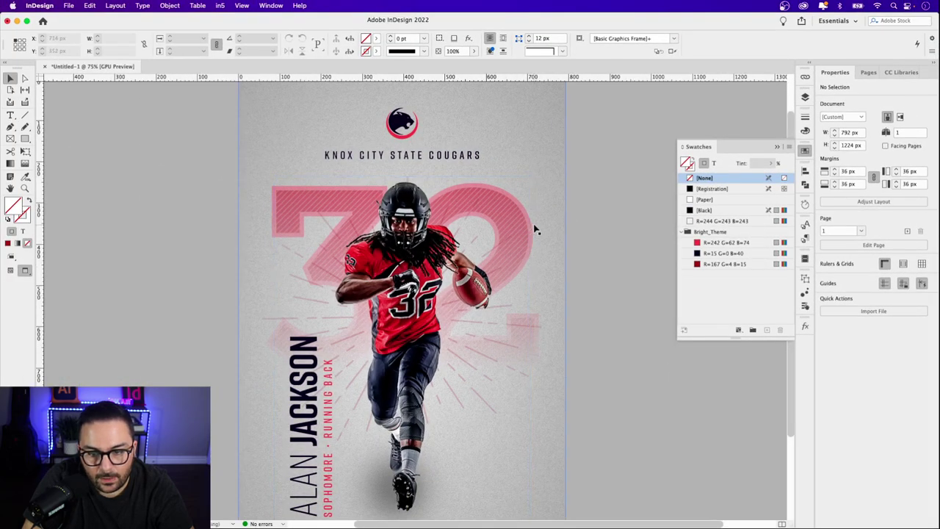
{"action": "left_click", "coordinate": [531, 236]}
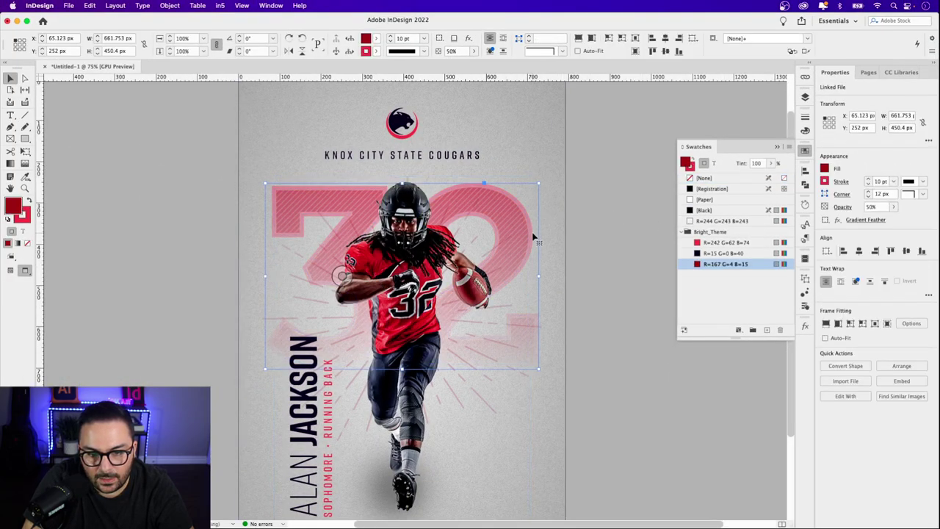
{"action": "left_click", "coordinate": [870, 207]}
{"action": "type", "text": "5"}
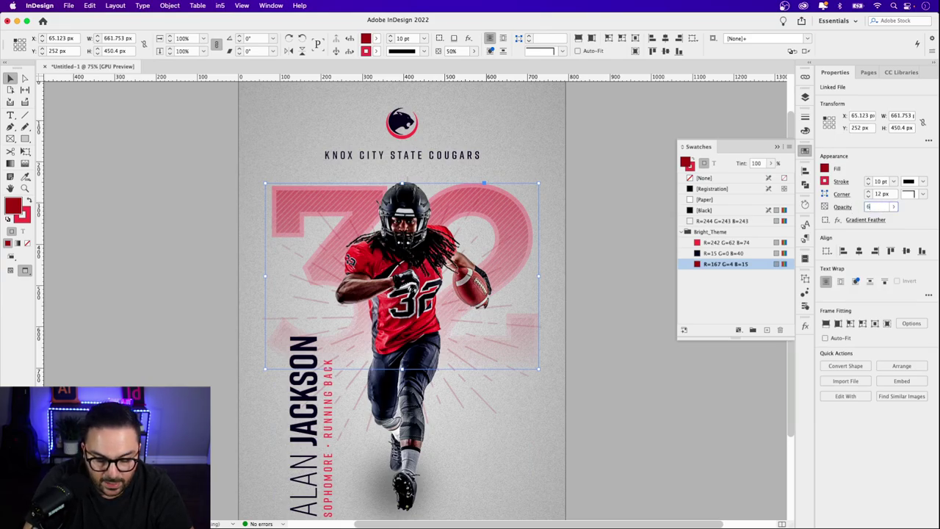
{"action": "type", "text": "0"}
{"action": "key", "text": "Return"}
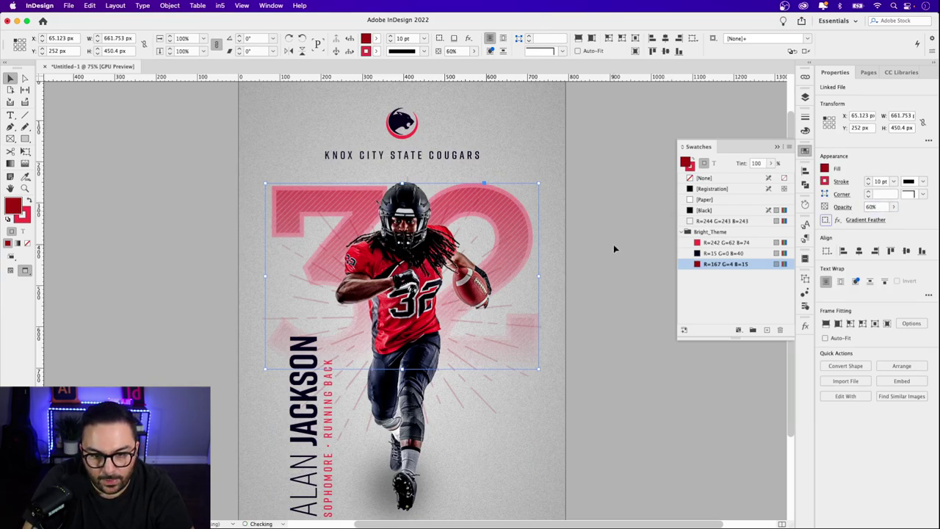
{"action": "key", "text": "g"}
{"action": "left_click", "coordinate": [837, 219]}
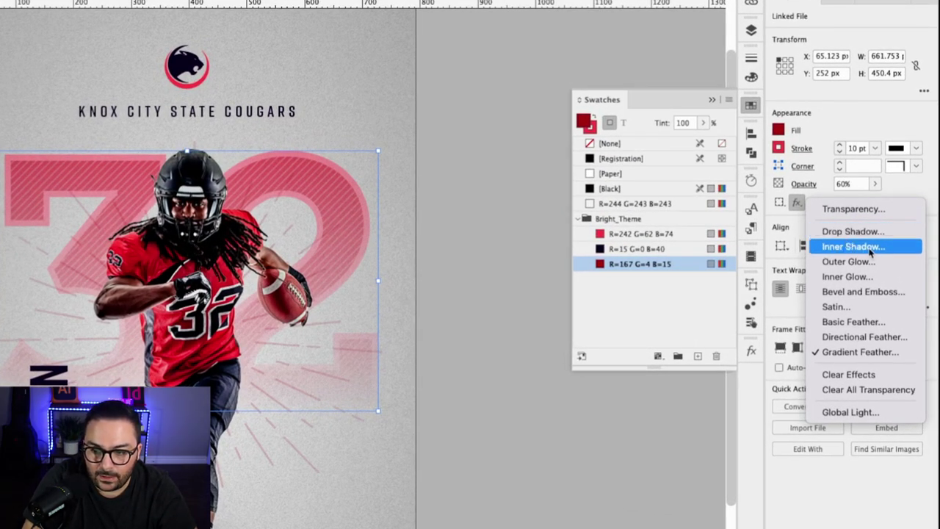
Step: Add an inner shadow with 8 px distance at about -117° and enable Bevel and Emboss
{"action": "left_click", "coordinate": [870, 248]}
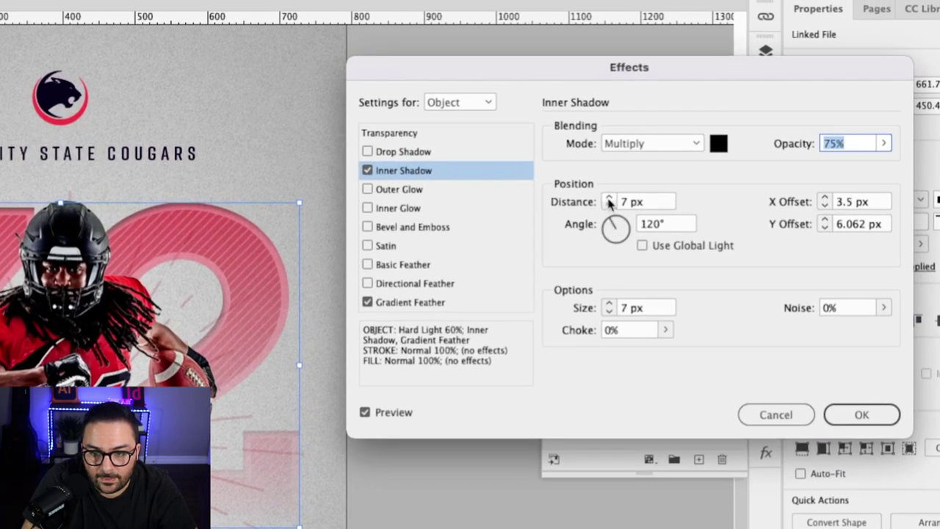
{"action": "left_click", "coordinate": [616, 171]}
{"action": "left_click_drag", "start_coordinate": [611, 223], "coordinate": [616, 237]}
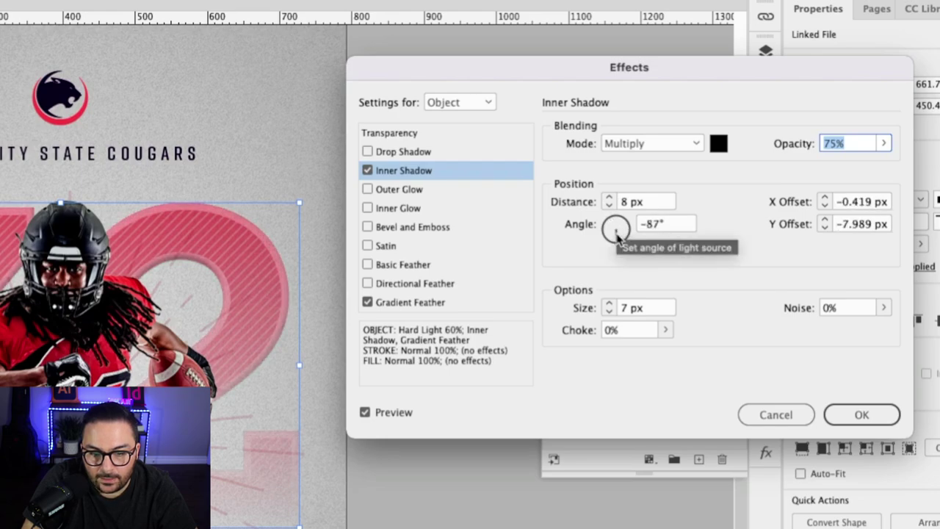
{"action": "left_click", "coordinate": [368, 227]}
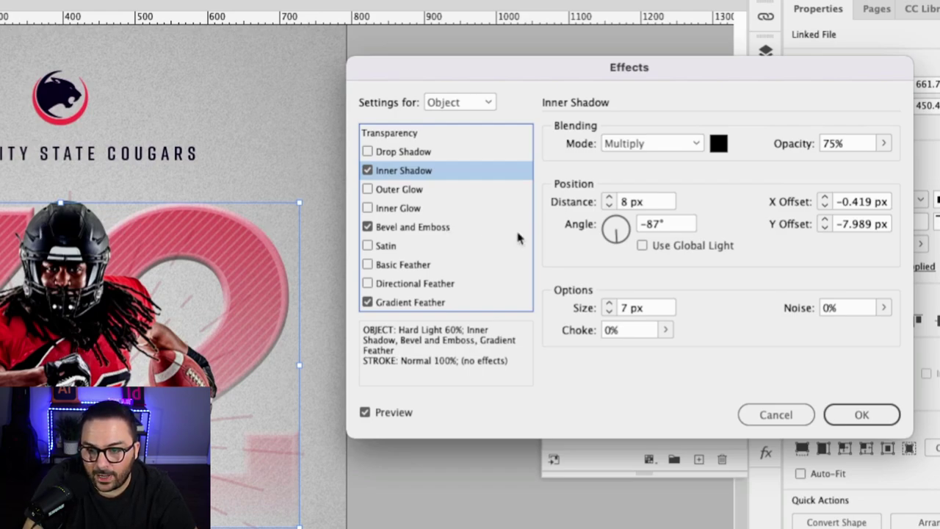
{"action": "left_click", "coordinate": [614, 237]}
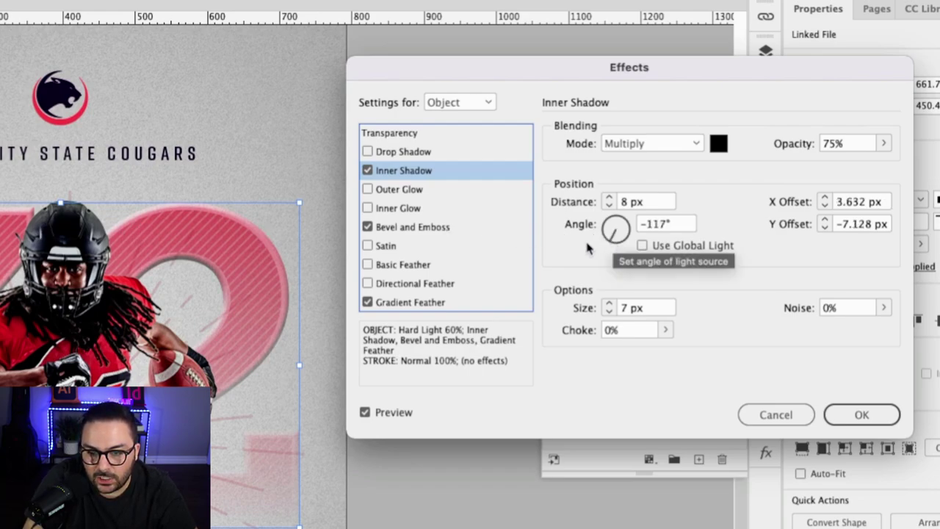
Step: Set the bevel lighting to 71° angle and 43° altitude, then apply both effects
{"action": "left_click", "coordinate": [433, 228]}
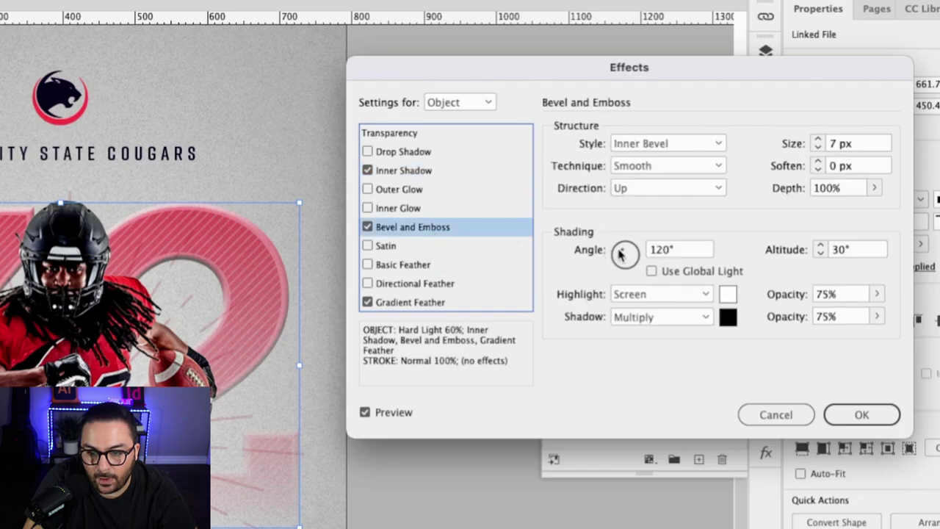
{"action": "left_click_drag", "start_coordinate": [621, 250], "coordinate": [630, 246]}
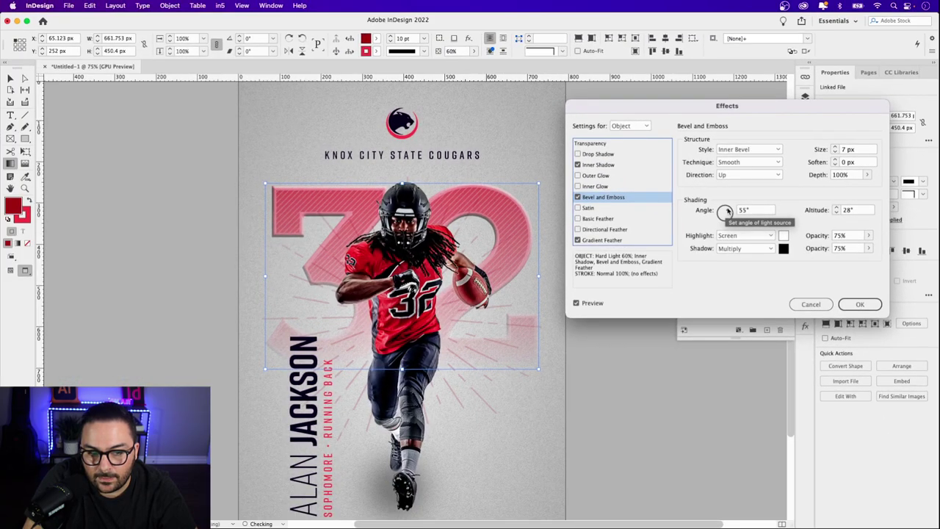
{"action": "left_click_drag", "start_coordinate": [727, 211], "coordinate": [727, 212]}
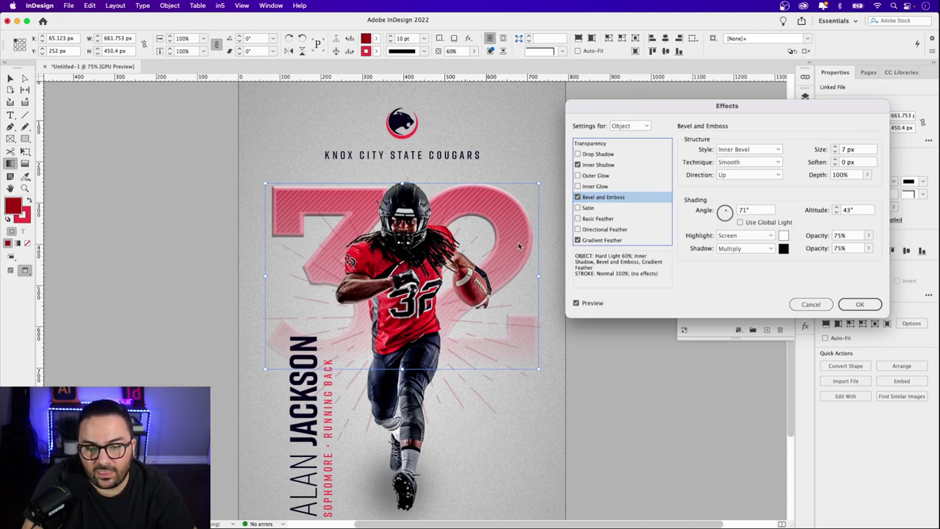
{"action": "left_click", "coordinate": [860, 304]}
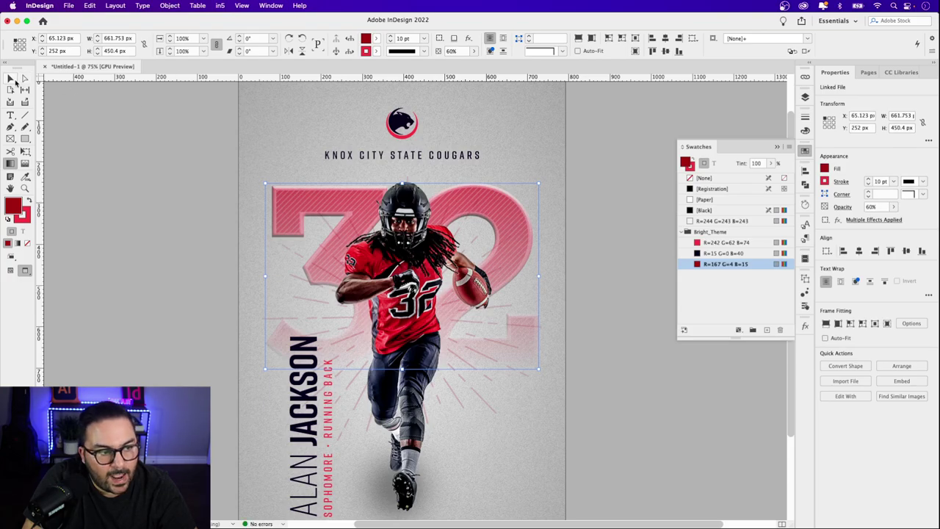
Step: Zoom out to review the whole poster, checking the team logo at the top
{"action": "key", "text": "super+minus"}
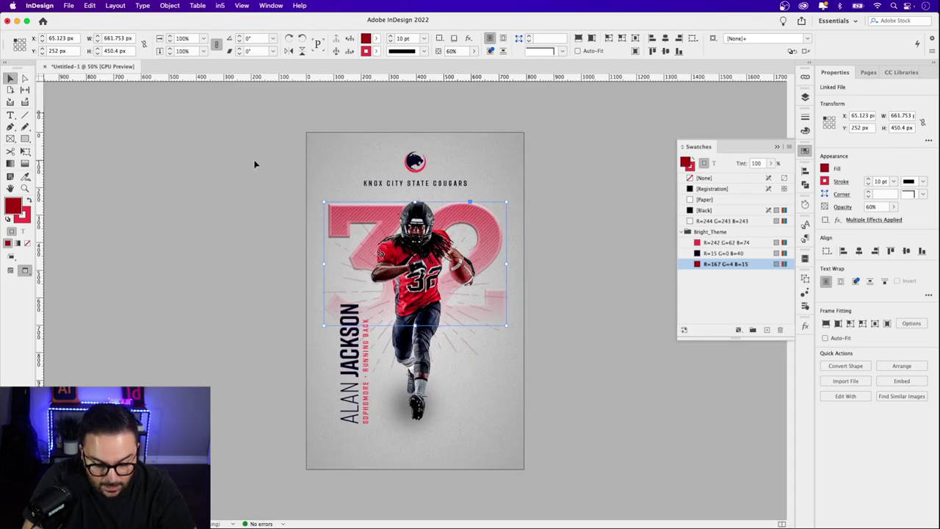
{"action": "left_click", "coordinate": [575, 234]}
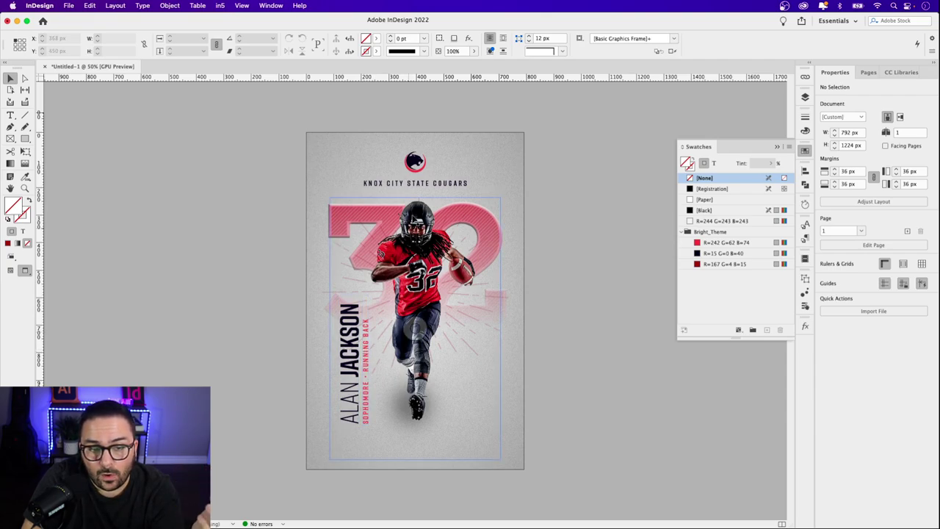
{"action": "left_click", "coordinate": [414, 163]}
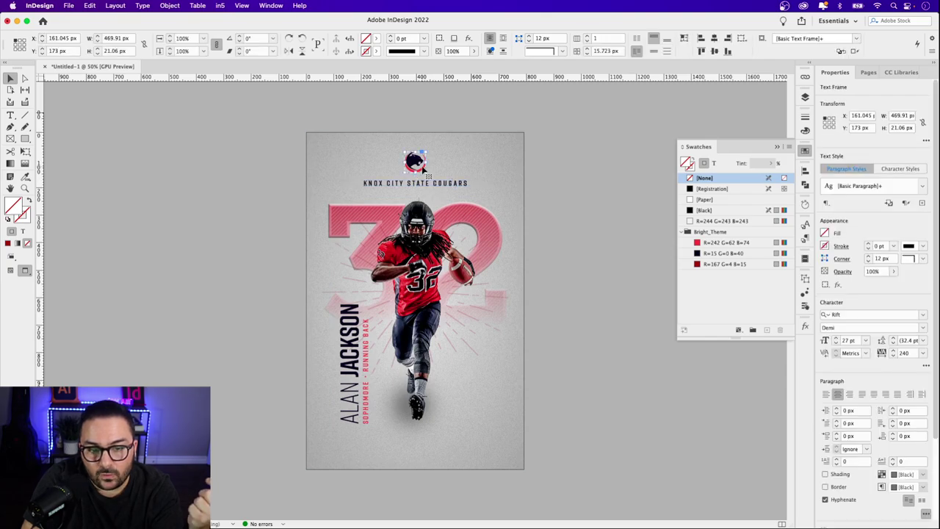
{"action": "left_click", "coordinate": [535, 232]}
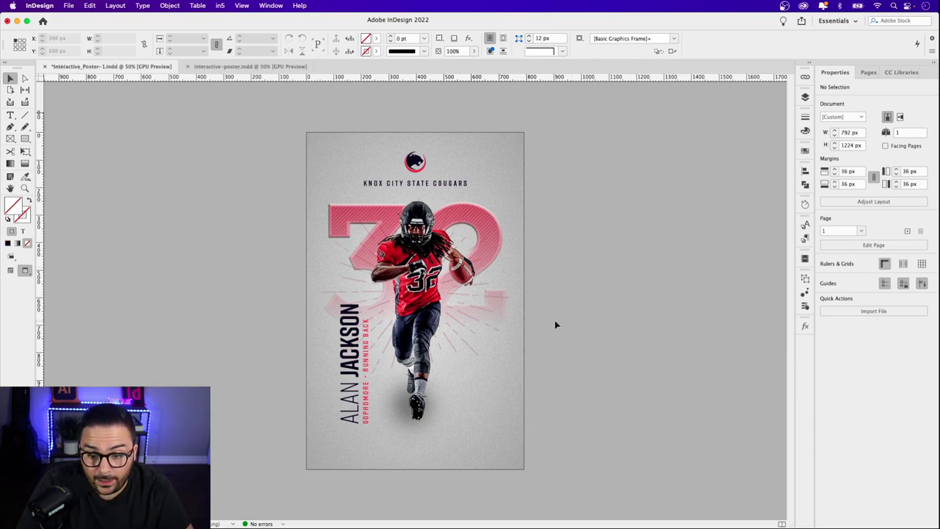
Step: In Interactive_Poster-1, select the 2021/2022 STATS header and its four stat frames
{"action": "key", "text": "w"}
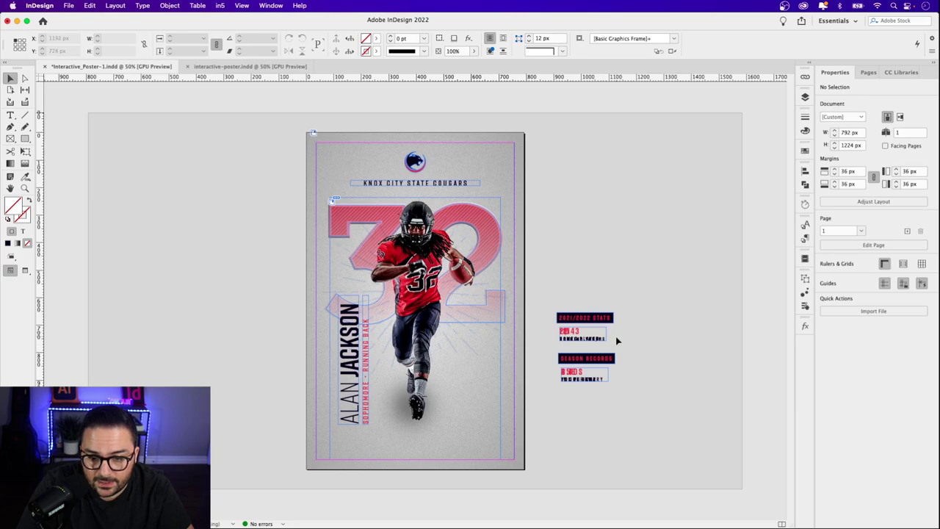
{"action": "scroll", "coordinate": [592, 399], "scroll_direction": "up", "scroll_amount": 3}
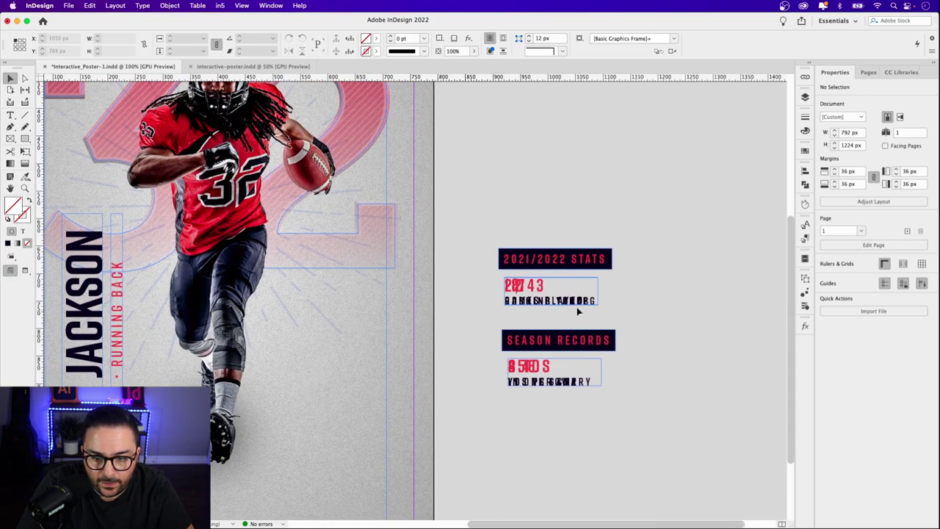
{"action": "left_click", "coordinate": [547, 286]}
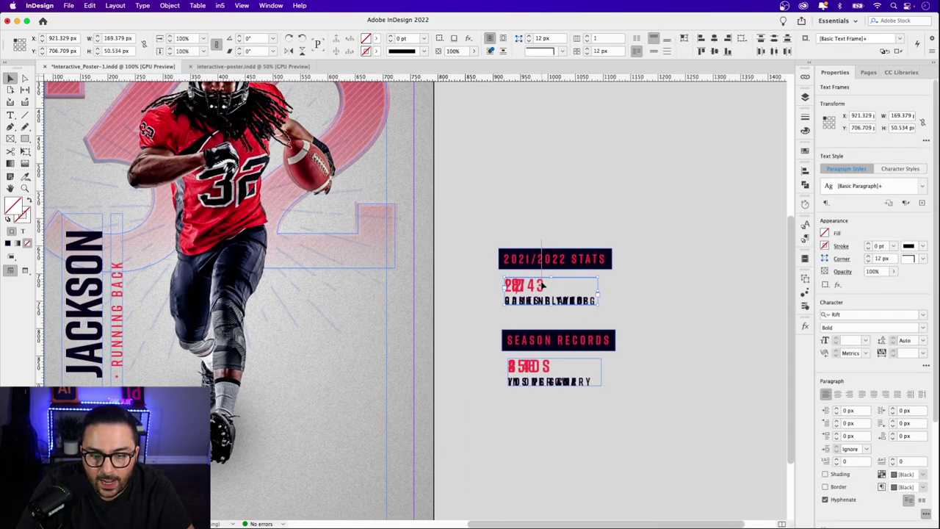
{"action": "left_click_drag", "start_coordinate": [624, 239], "coordinate": [539, 426]}
{"action": "scroll", "coordinate": [348, 257], "scroll_direction": "down", "scroll_amount": 2}
{"action": "scroll", "coordinate": [348, 257], "scroll_direction": "left", "scroll_amount": 2}
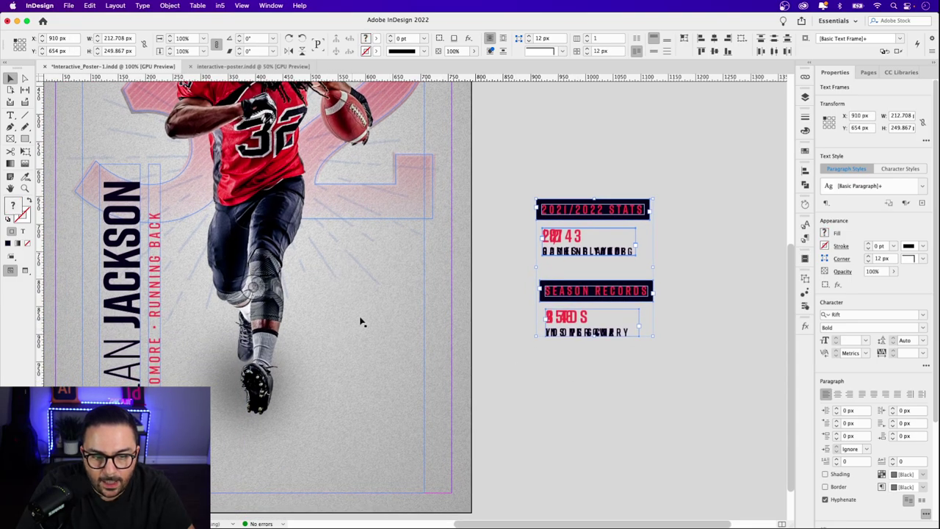
{"action": "scroll", "coordinate": [360, 321], "scroll_direction": "up", "scroll_amount": 3}
{"action": "scroll", "coordinate": [360, 321], "scroll_direction": "left", "scroll_amount": 2}
{"action": "scroll", "coordinate": [514, 286], "scroll_direction": "down", "scroll_amount": 2}
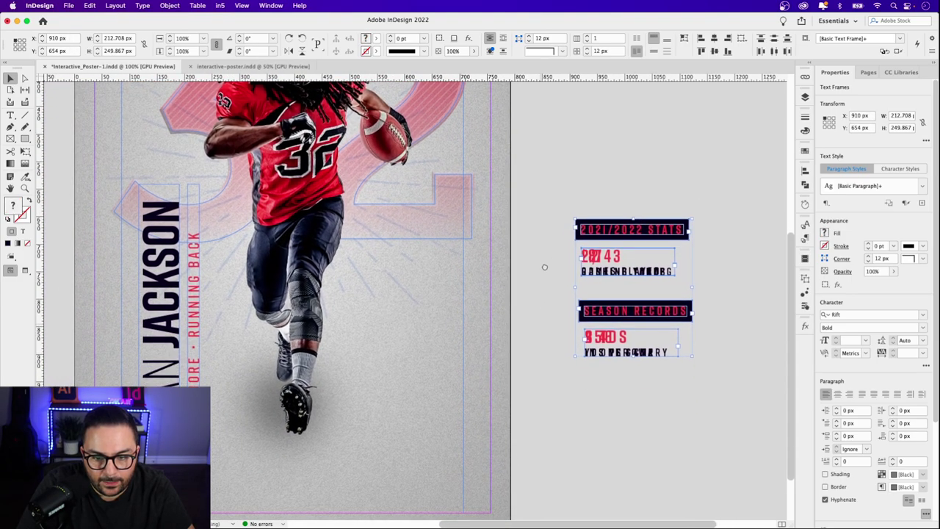
{"action": "left_click_drag", "start_coordinate": [551, 250], "coordinate": [403, 283]}
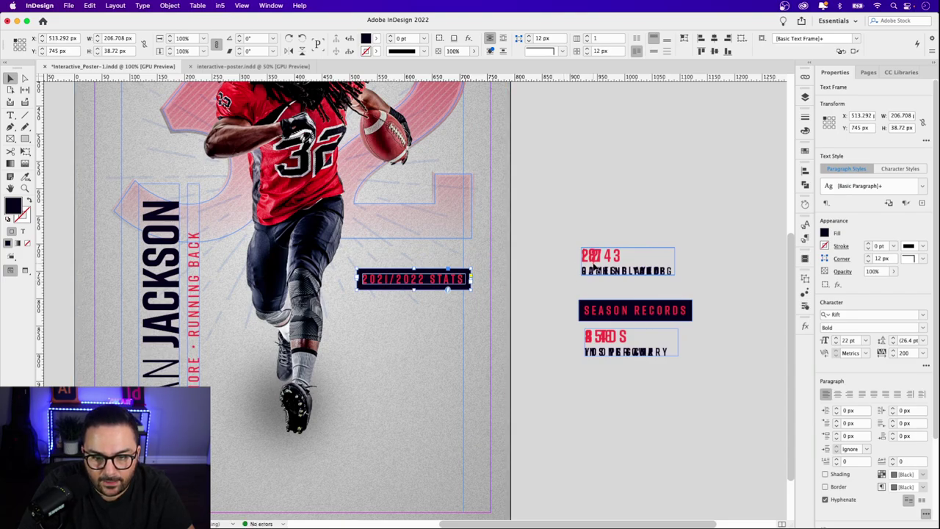
Step: Open the Layers panel and move the stacked stat boxes toward the poster
{"action": "left_click_drag", "start_coordinate": [597, 270], "coordinate": [600, 230]}
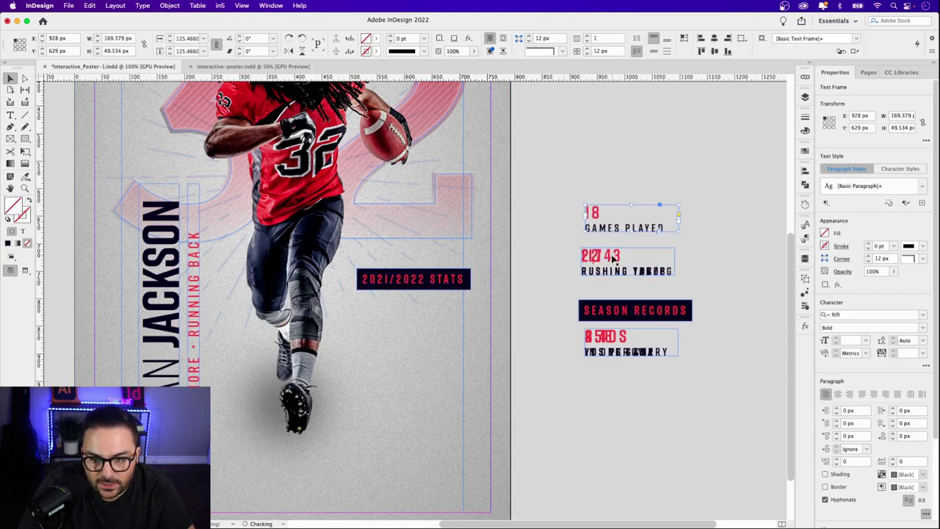
{"action": "key", "text": "super+z"}
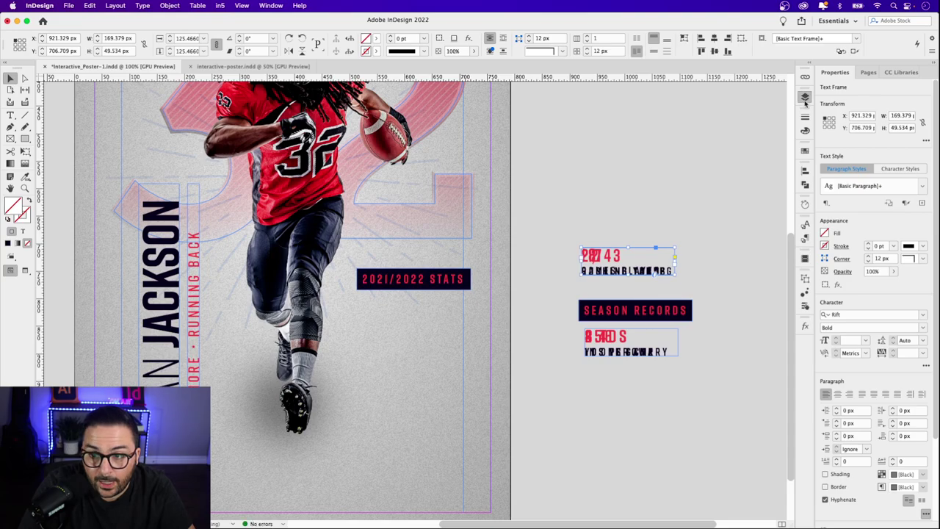
{"action": "left_click", "coordinate": [805, 97]}
{"action": "left_click_drag", "start_coordinate": [641, 223], "coordinate": [602, 260]}
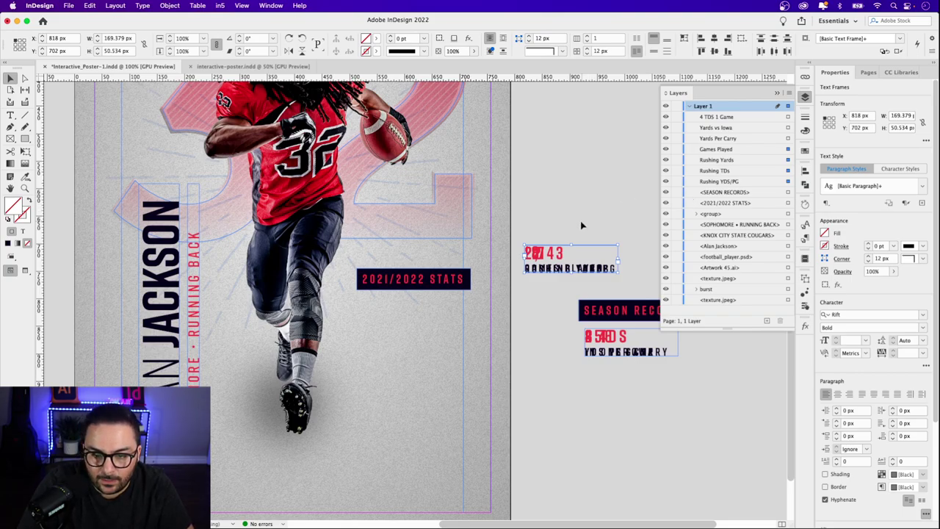
Step: Bottom-align the stat boxes and place them under the 2021/2022 STATS and SEASON RECORDS headers
{"action": "left_click", "coordinate": [727, 55]}
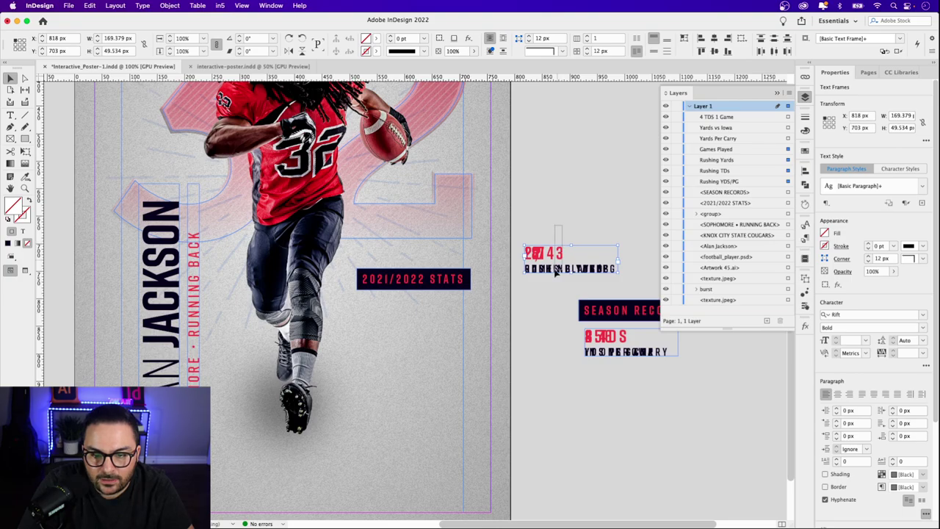
{"action": "left_click_drag", "start_coordinate": [556, 271], "coordinate": [433, 321]}
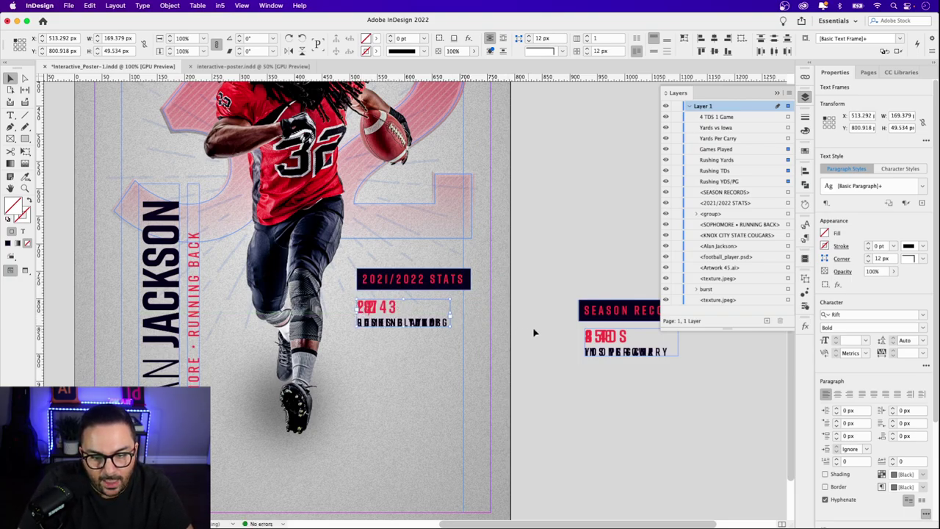
{"action": "left_click", "coordinate": [566, 309]}
{"action": "left_click_drag", "start_coordinate": [604, 317], "coordinate": [403, 353]}
{"action": "left_click", "coordinate": [531, 366]}
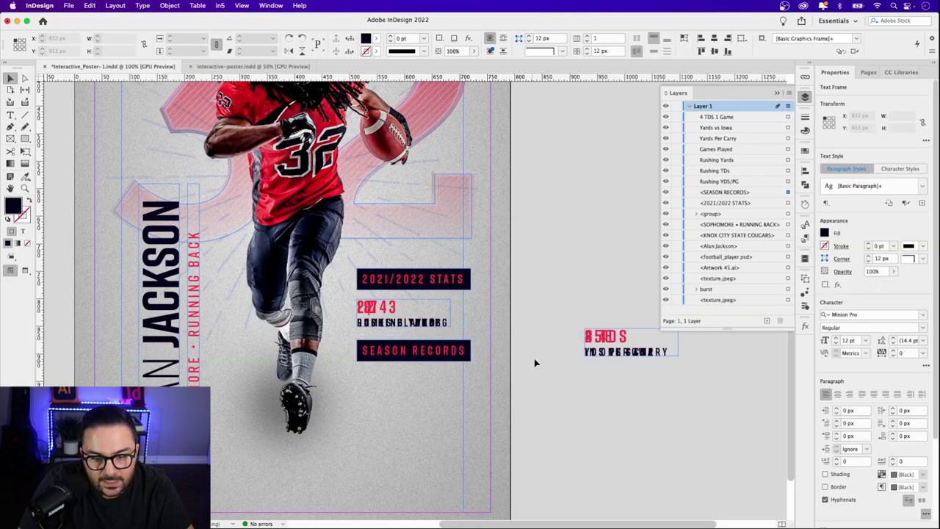
{"action": "left_click_drag", "start_coordinate": [617, 353], "coordinate": [574, 351]}
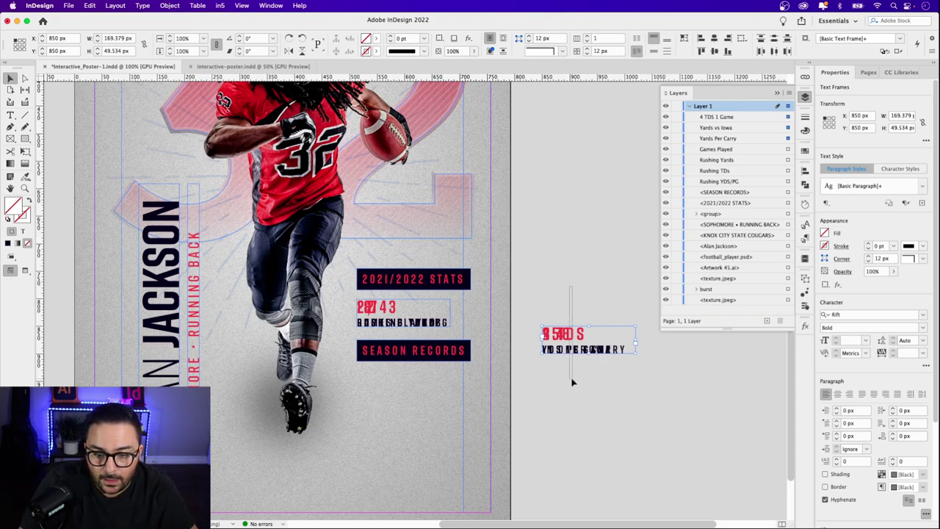
{"action": "left_click_drag", "start_coordinate": [583, 341], "coordinate": [397, 384]}
{"action": "left_click", "coordinate": [552, 390]}
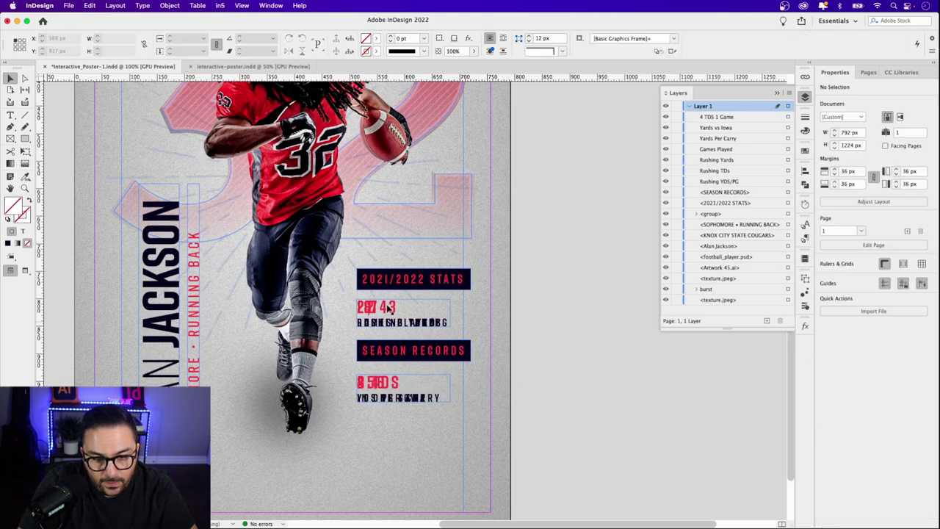
Step: Lock both texture.jpeg images in place
{"action": "left_click", "coordinate": [408, 293]}
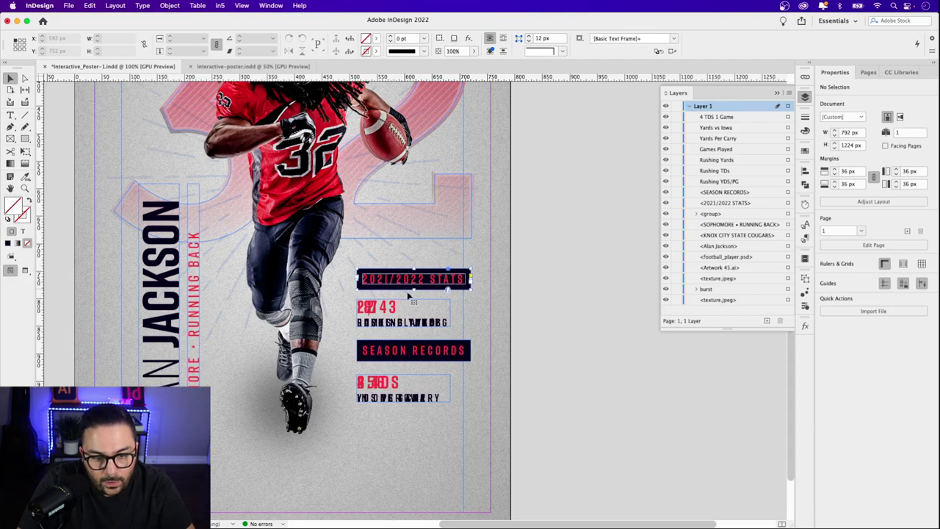
{"action": "left_click", "coordinate": [497, 306]}
{"action": "left_click", "coordinate": [494, 314], "text": "shift"}
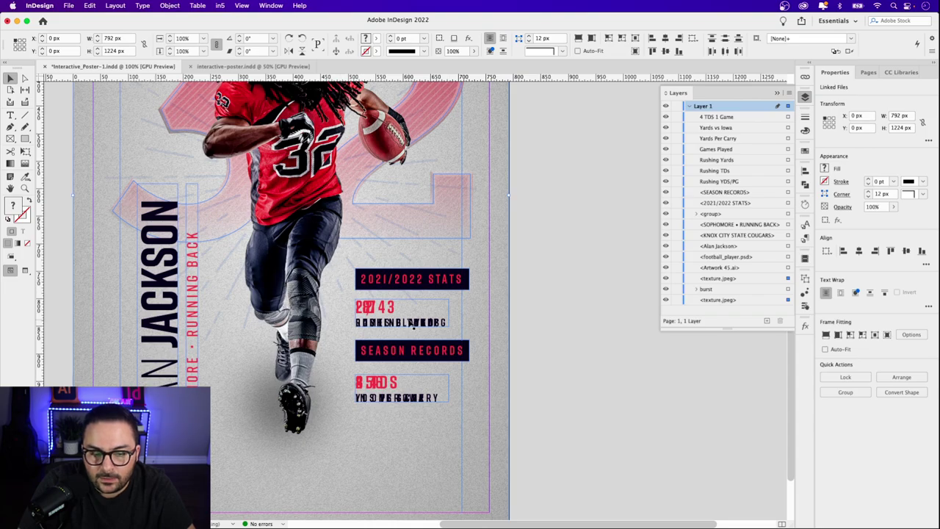
{"action": "left_click", "coordinate": [675, 278]}
{"action": "left_click", "coordinate": [676, 299]}
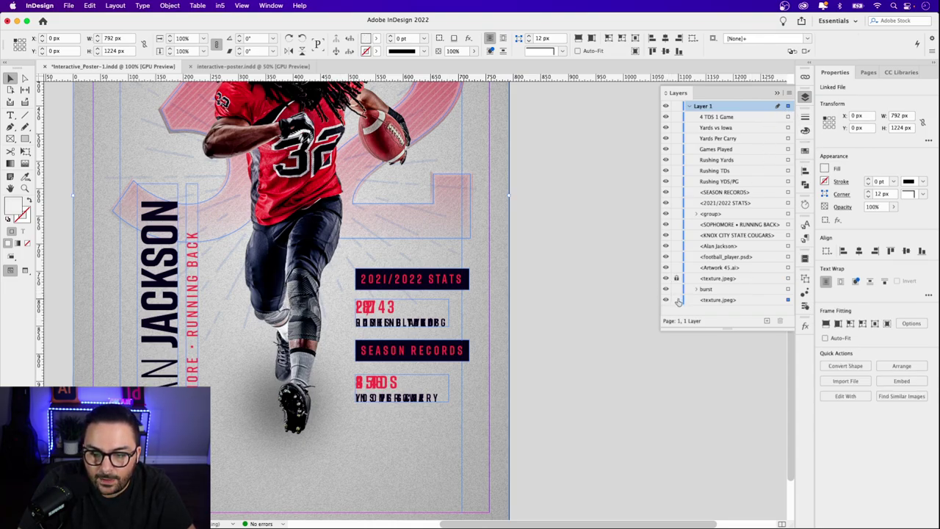
{"action": "left_click", "coordinate": [631, 317]}
Step: Nudge both stat stacks right with Shift+Right so they line up
{"action": "left_click_drag", "start_coordinate": [485, 273], "coordinate": [369, 418]}
{"action": "left_click", "coordinate": [481, 326]}
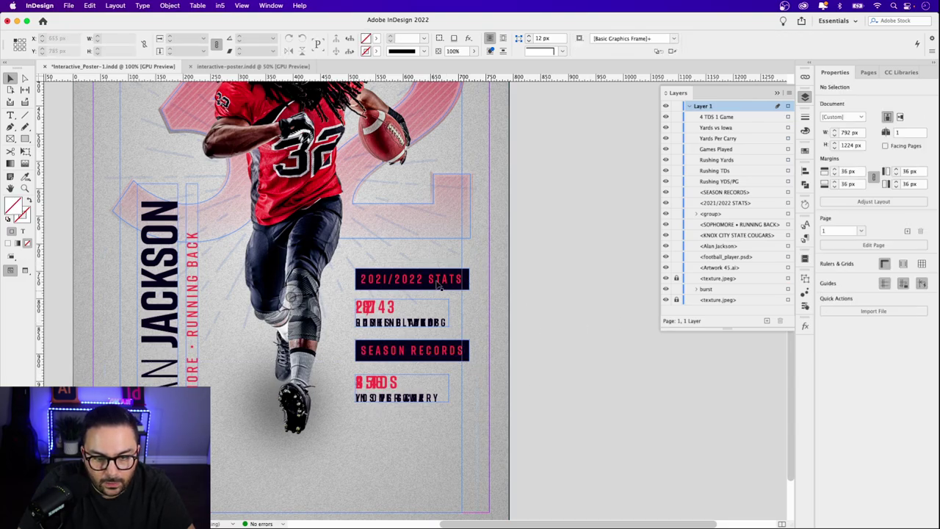
{"action": "left_click", "coordinate": [459, 279]}
{"action": "left_click", "coordinate": [464, 306]}
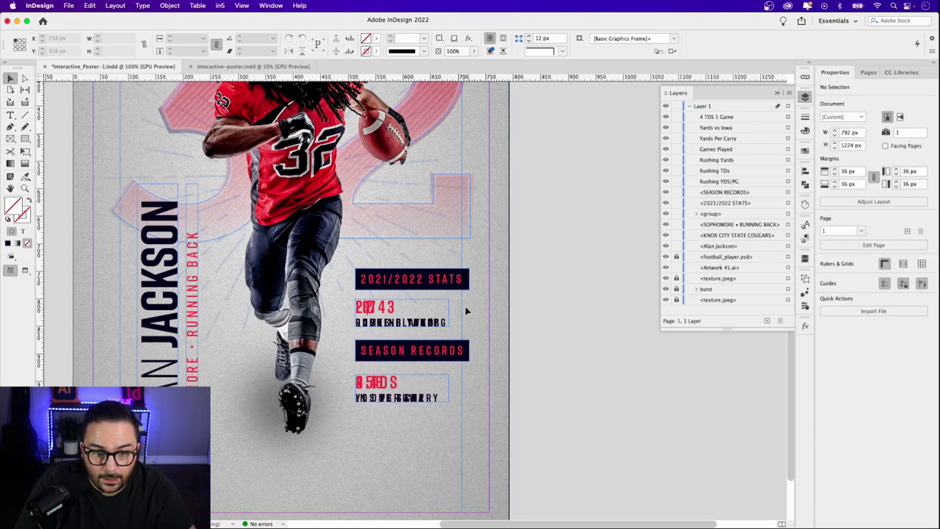
{"action": "left_click", "coordinate": [413, 329]}
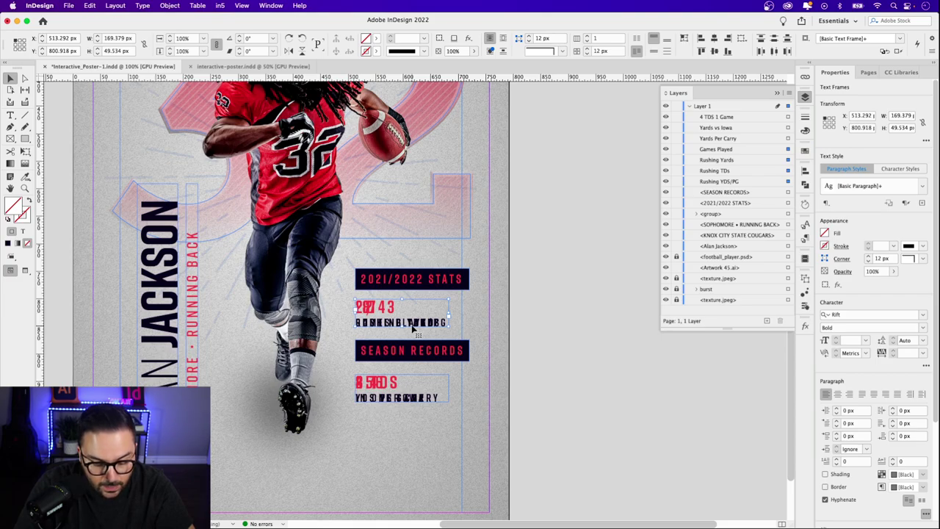
{"action": "key", "text": "shift+Right"}
{"action": "key", "text": "shift+Right"}
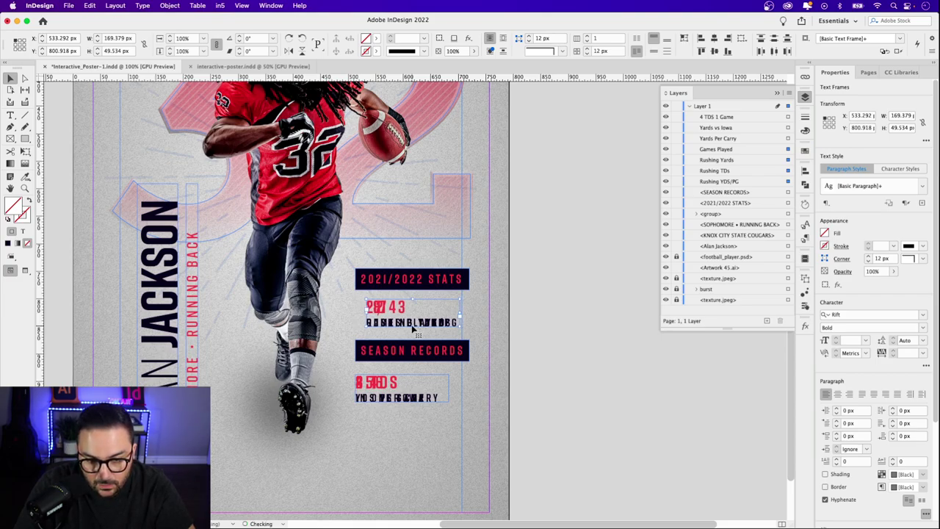
{"action": "key", "text": "shift+Right"}
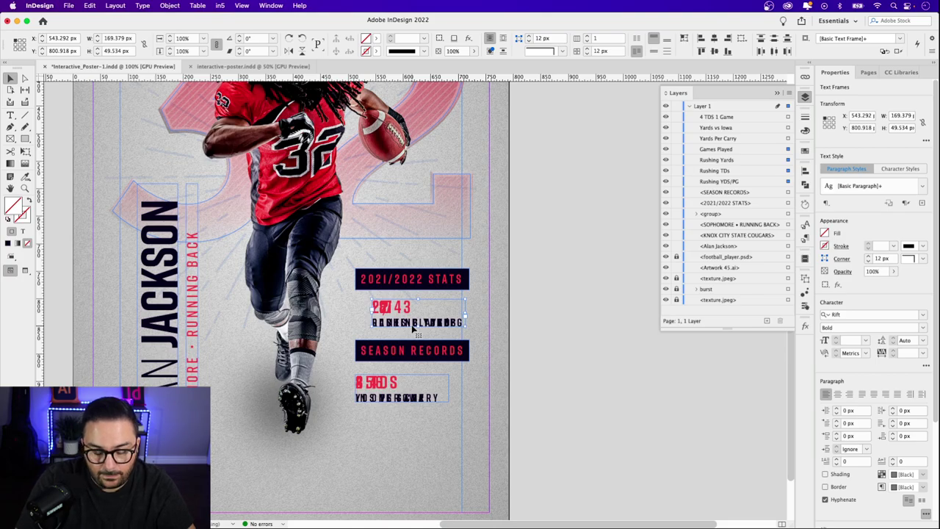
{"action": "left_click", "coordinate": [354, 393]}
{"action": "key", "text": "shift+Right"}
{"action": "key", "text": "shift+Right"}
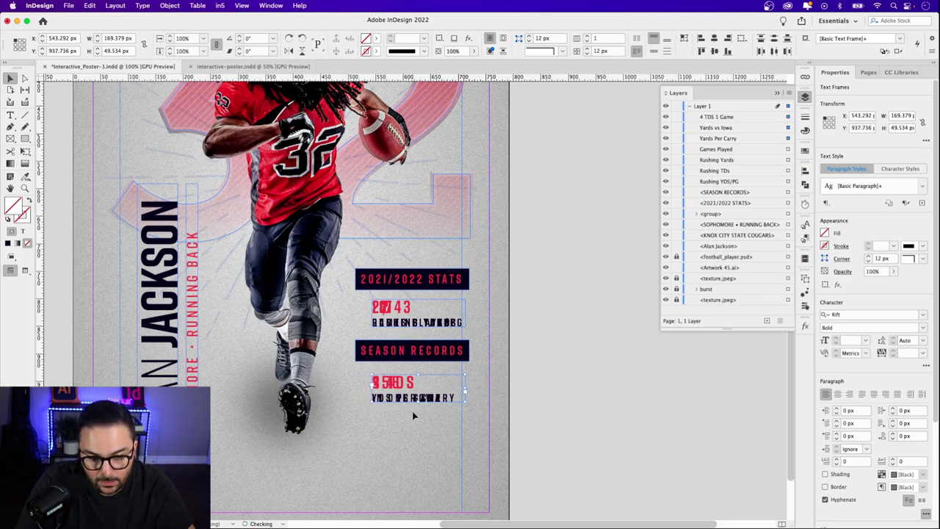
{"action": "left_click", "coordinate": [897, 73]}
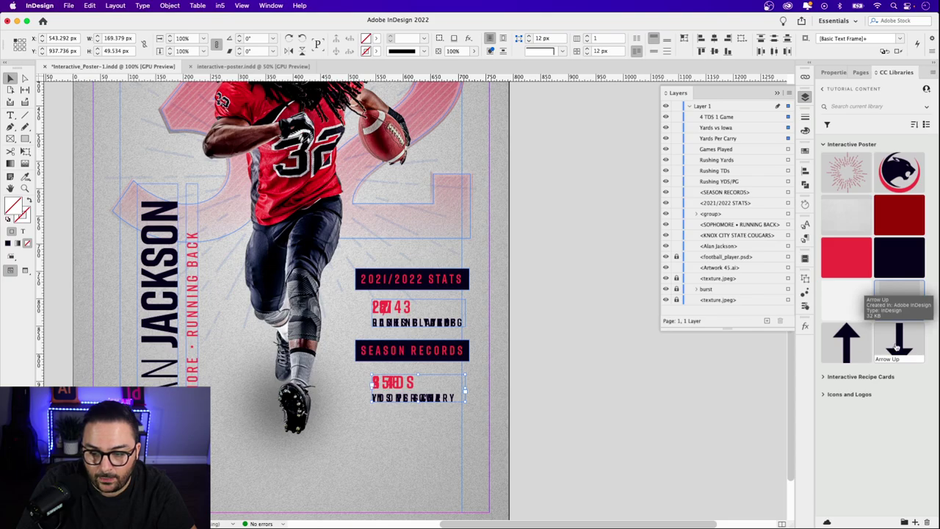
Step: Bring the Arrow Up and Arrow Down library assets onto the pasteboard
{"action": "left_click_drag", "start_coordinate": [896, 347], "coordinate": [583, 301]}
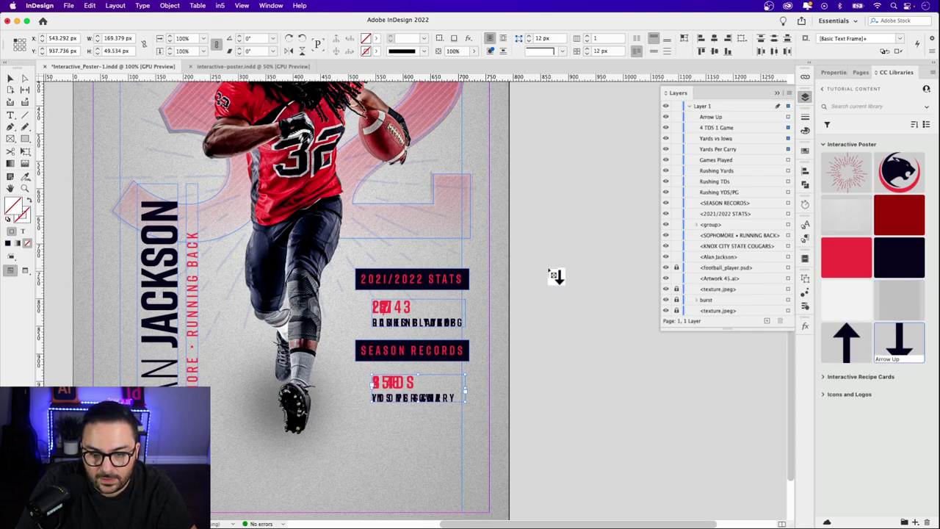
{"action": "left_click", "coordinate": [555, 276]}
{"action": "left_click_drag", "start_coordinate": [837, 342], "coordinate": [360, 309]}
{"action": "left_click", "coordinate": [556, 326]}
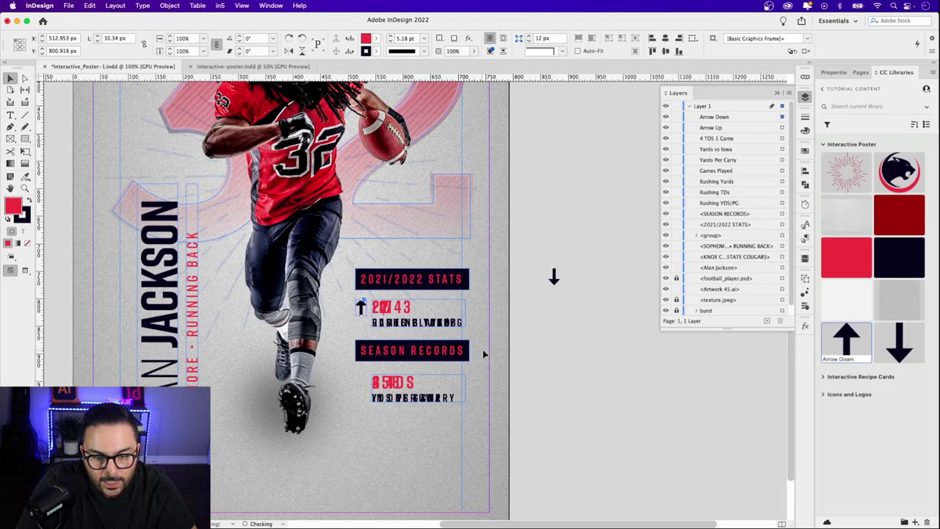
Step: Move the SEASON RECORDS block down, stack the down arrow under the up arrow, nudge top stats up
{"action": "left_click_drag", "start_coordinate": [481, 350], "coordinate": [422, 404]}
{"action": "key", "text": "shift+Down"}
{"action": "key", "text": "shift+Down"}
{"action": "key", "text": "shift+Down"}
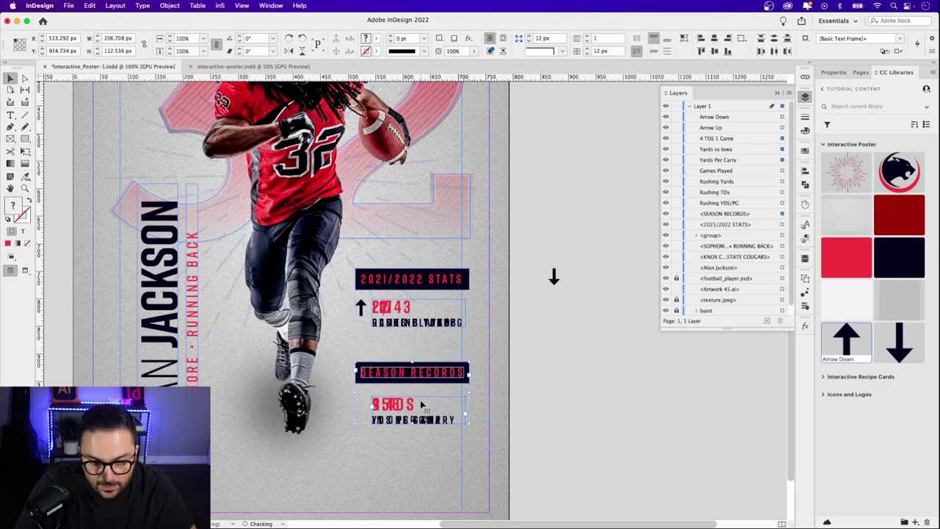
{"action": "scroll", "coordinate": [387, 326], "scroll_direction": "up", "scroll_amount": 1}
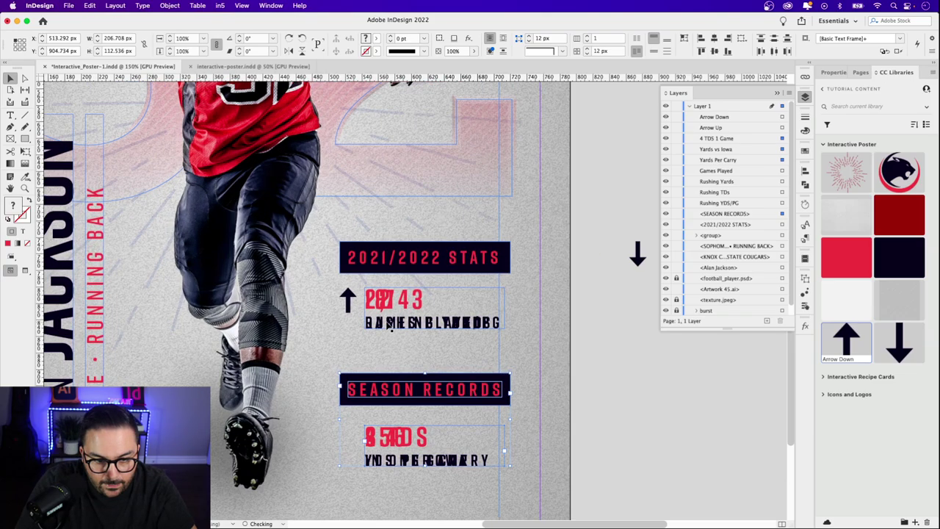
{"action": "left_click", "coordinate": [636, 261]}
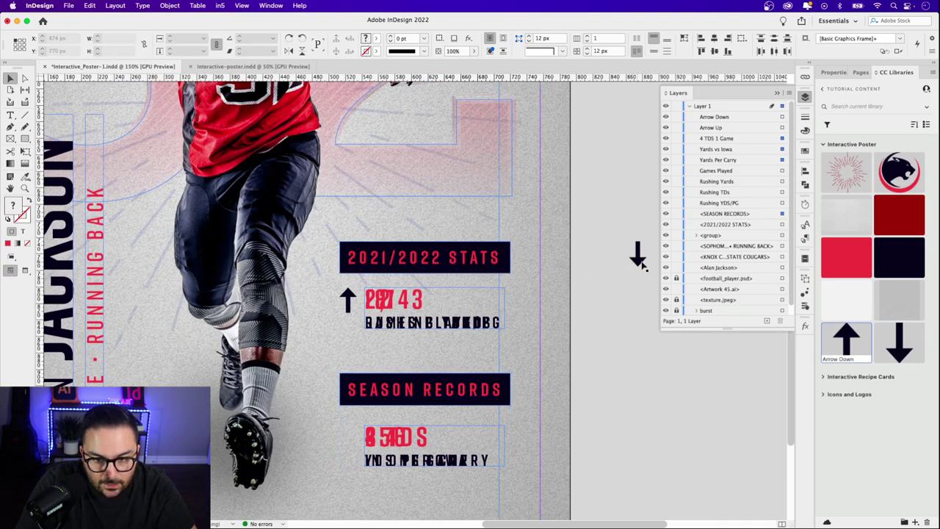
{"action": "left_click_drag", "start_coordinate": [636, 257], "coordinate": [350, 342]}
{"action": "left_click", "coordinate": [425, 301]}
{"action": "left_click_drag", "start_coordinate": [426, 301], "coordinate": [432, 331]}
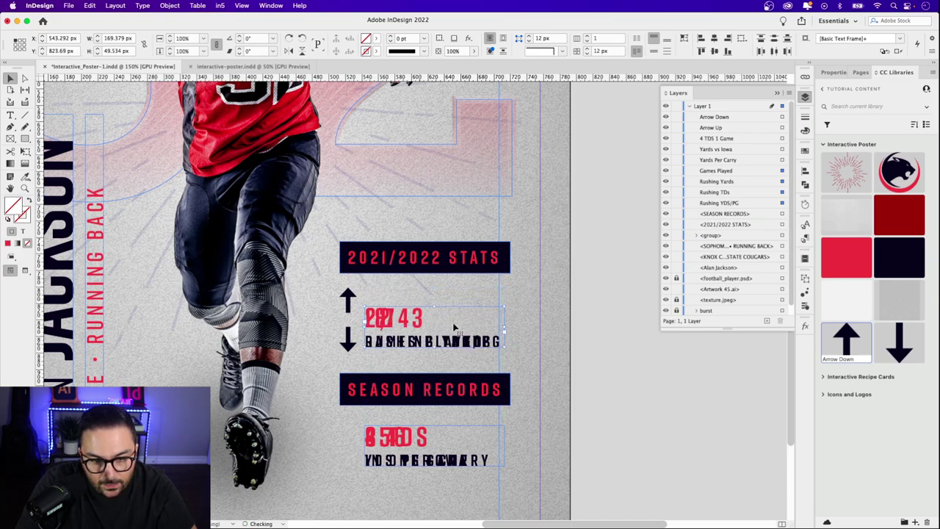
{"action": "key", "text": "Up"}
{"action": "key", "text": "Up"}
{"action": "key", "text": "Up"}
{"action": "key", "text": "Up"}
{"action": "key", "text": "Up"}
{"action": "key", "text": "Up"}
{"action": "key", "text": "Up"}
{"action": "key", "text": "Up"}
{"action": "key", "text": "Up"}
{"action": "key", "text": "Up"}
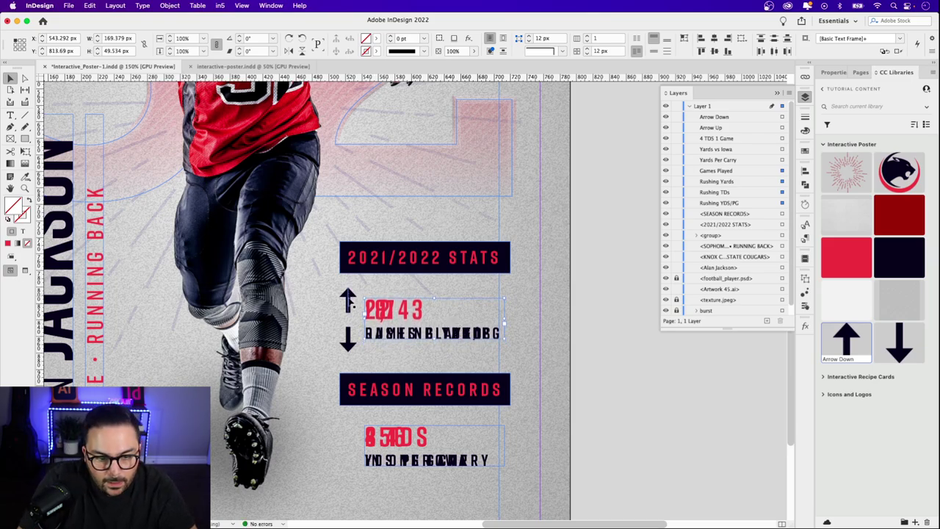
Step: Place a copy of the arrow pair beside the season records stats and nudge those frames up
{"action": "left_click", "coordinate": [348, 342]}
{"action": "left_click", "coordinate": [347, 300], "text": "shift"}
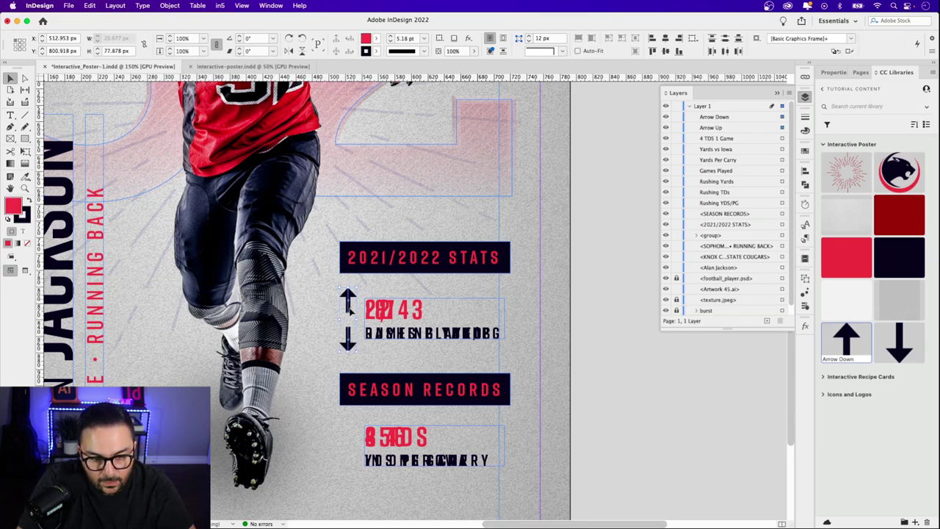
{"action": "left_click_drag", "start_coordinate": [347, 309], "coordinate": [351, 441]}
{"action": "scroll", "coordinate": [394, 418], "scroll_direction": "down", "scroll_amount": 3}
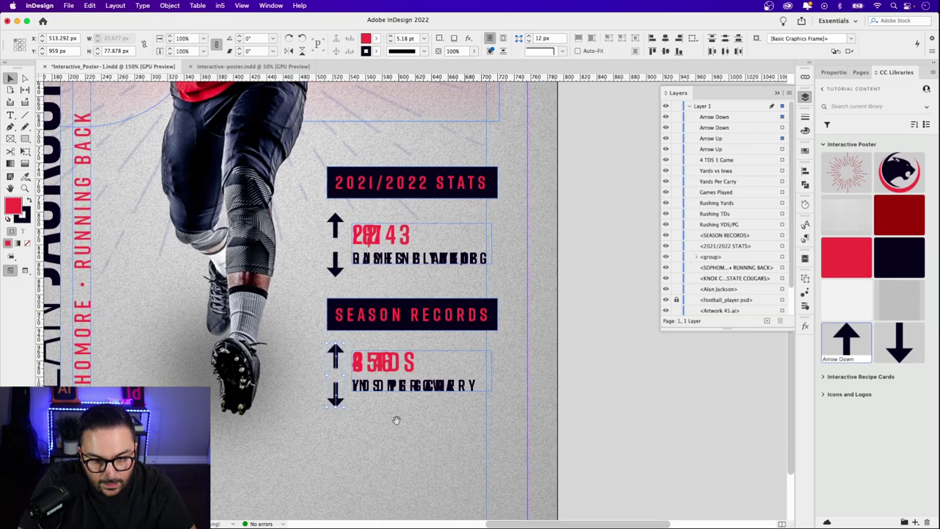
{"action": "left_click_drag", "start_coordinate": [397, 420], "coordinate": [417, 376]}
{"action": "key", "text": "Up"}
{"action": "key", "text": "Up"}
{"action": "key", "text": "Up"}
{"action": "key", "text": "Up"}
{"action": "key", "text": "Up"}
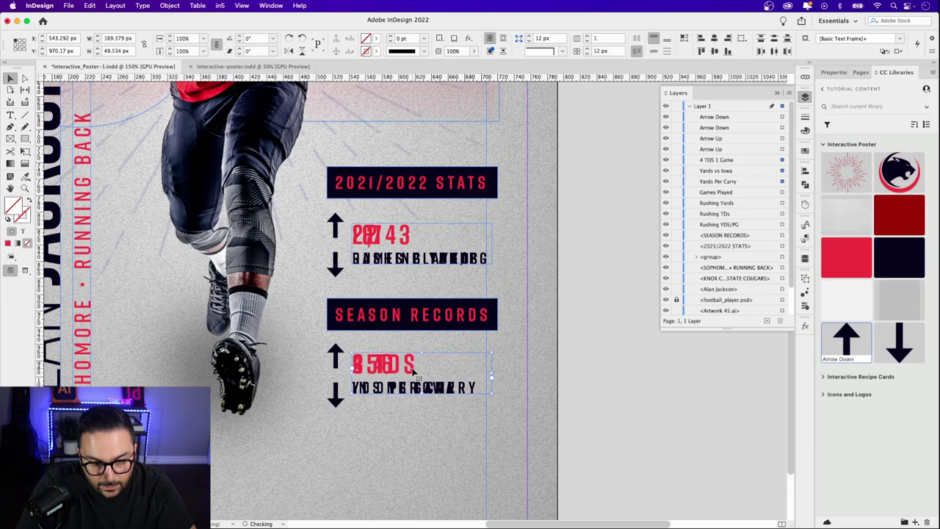
{"action": "left_click", "coordinate": [555, 321]}
{"action": "key", "text": "w"}
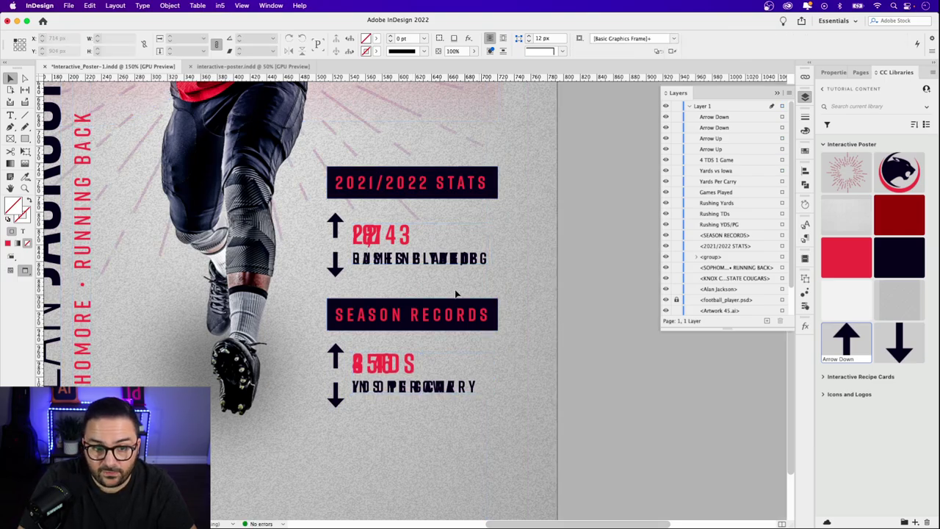
Step: Nudge the top stat frames up 2 px and the lower stat frames down 2 px
{"action": "left_click_drag", "start_coordinate": [457, 294], "coordinate": [420, 240]}
{"action": "key", "text": "Up"}
{"action": "key", "text": "Up"}
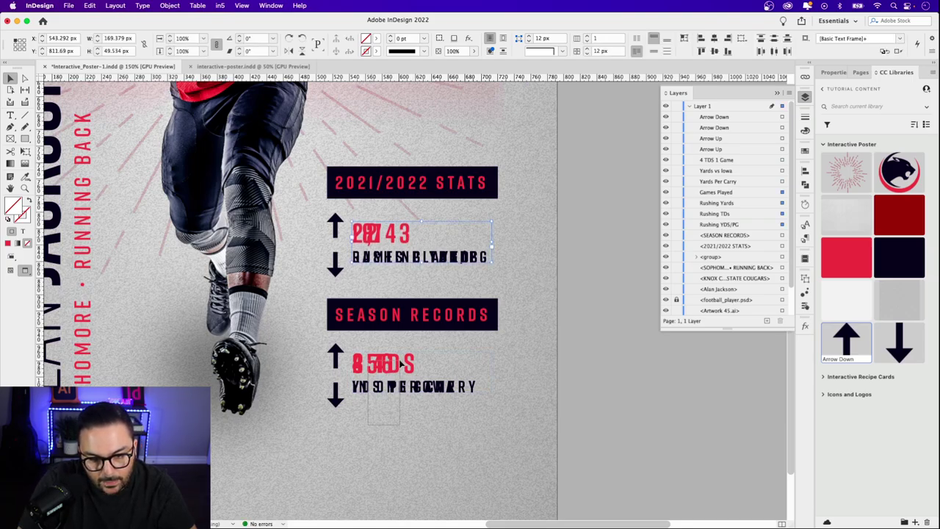
{"action": "left_click_drag", "start_coordinate": [396, 400], "coordinate": [492, 377]}
{"action": "key", "text": "Down"}
{"action": "key", "text": "Down"}
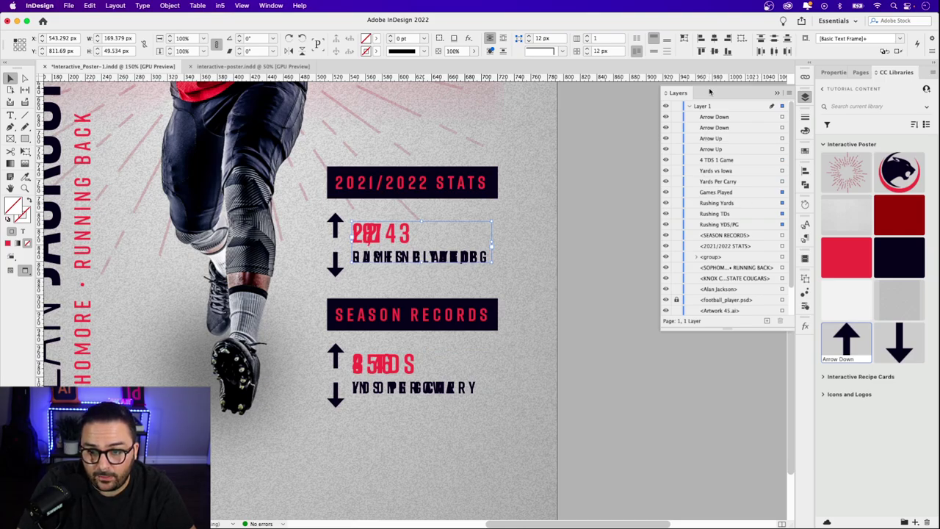
Step: Open the Object States panel and dock it with the Layers panel
{"action": "left_click_drag", "start_coordinate": [709, 91], "coordinate": [636, 126]}
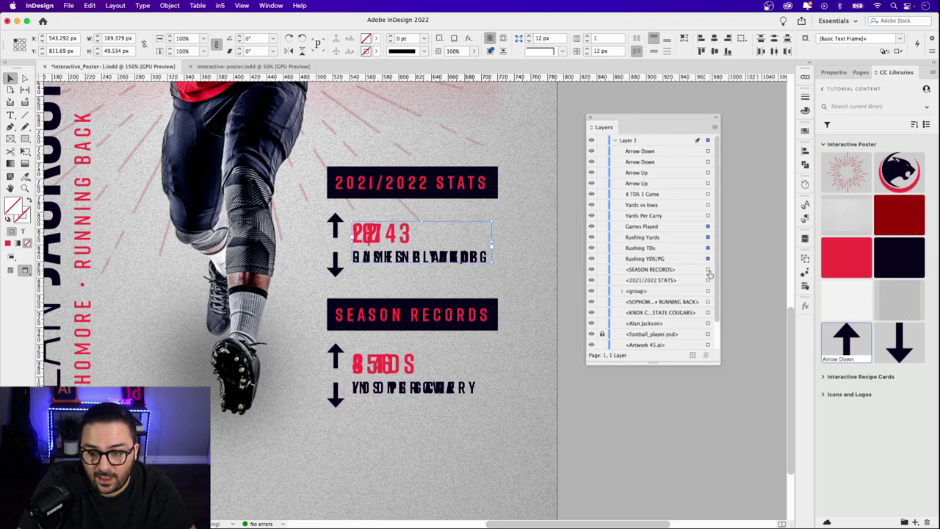
{"action": "left_click", "coordinate": [804, 258]}
{"action": "left_click_drag", "start_coordinate": [690, 254], "coordinate": [645, 131]}
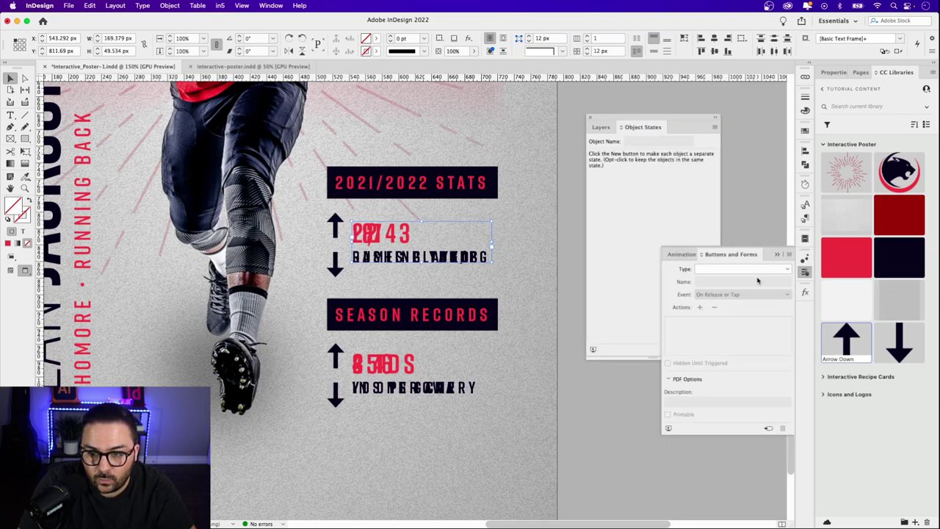
{"action": "left_click", "coordinate": [776, 254]}
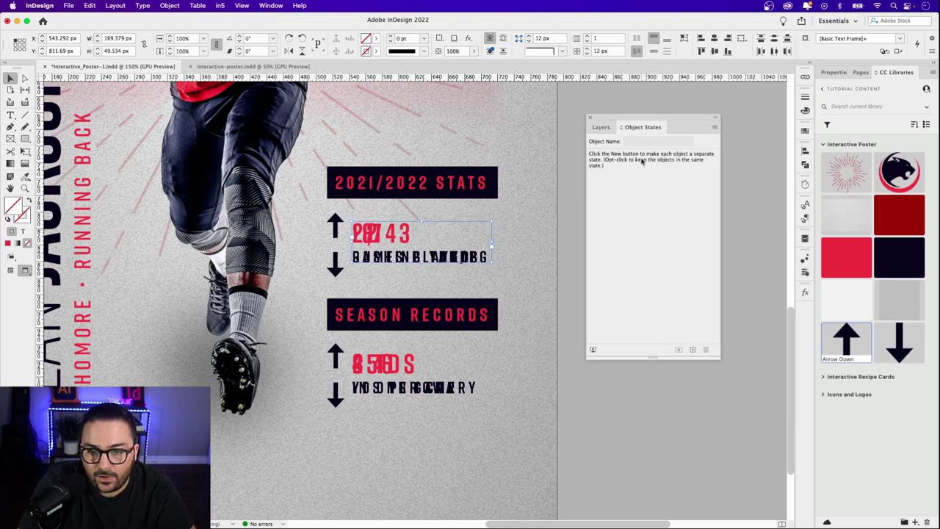
{"action": "left_click", "coordinate": [271, 5]}
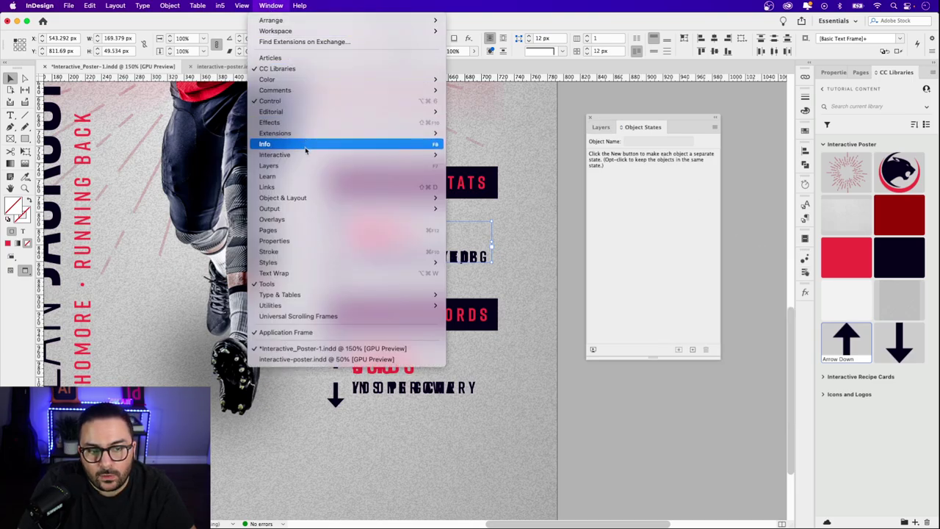
{"action": "mouse_move", "coordinate": [411, 155]}
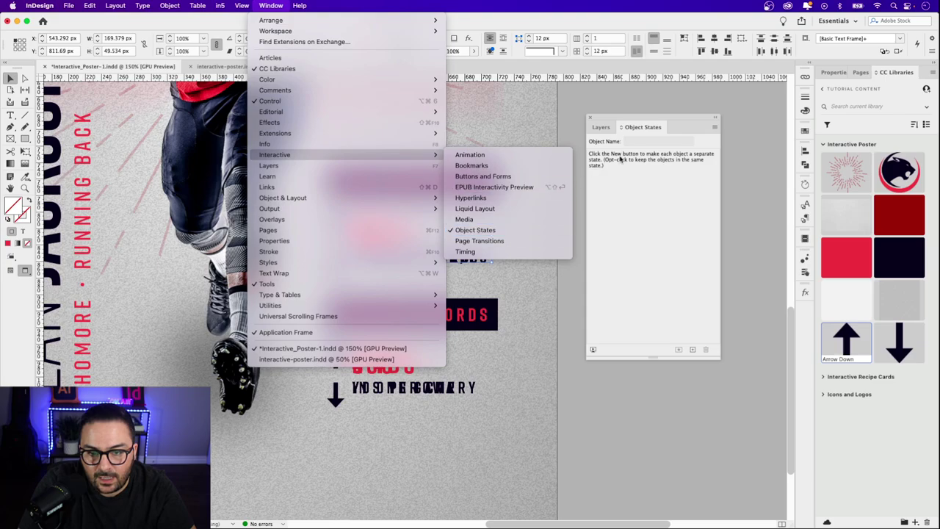
{"action": "left_click", "coordinate": [641, 130]}
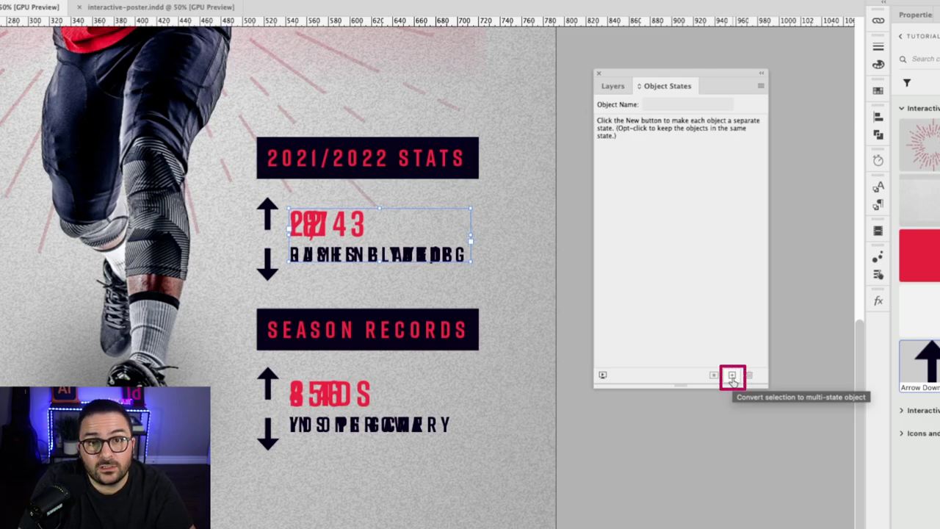
Step: Convert the four stat frames into a multi-state object and check each state
{"action": "left_click", "coordinate": [732, 376]}
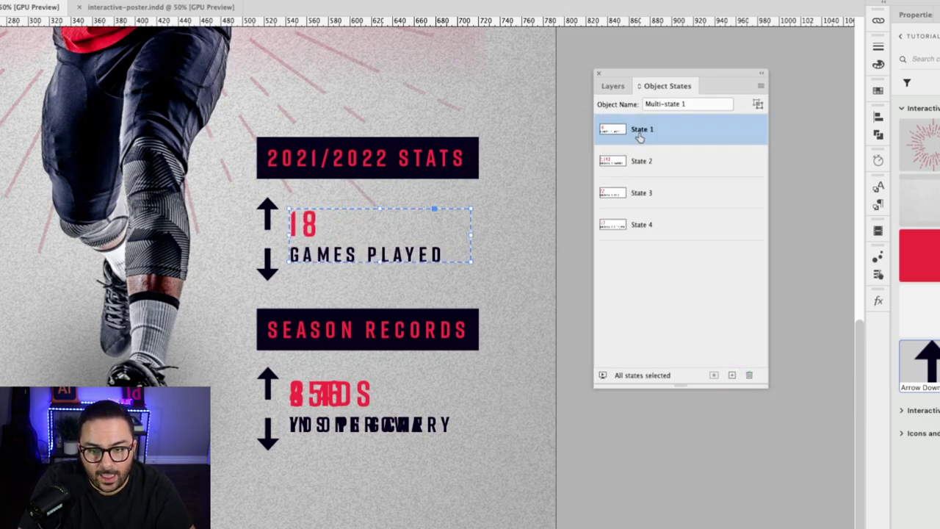
{"action": "left_click", "coordinate": [639, 168]}
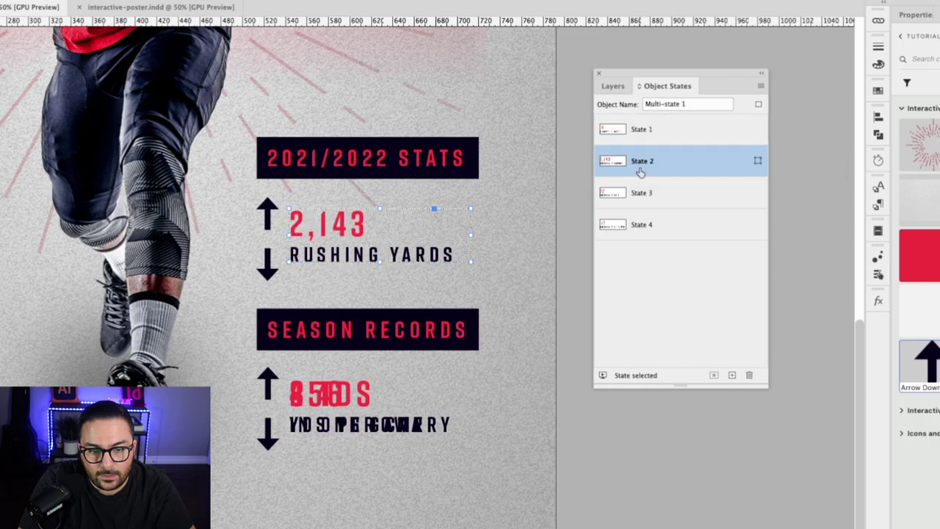
{"action": "left_click", "coordinate": [641, 197]}
{"action": "left_click", "coordinate": [636, 225]}
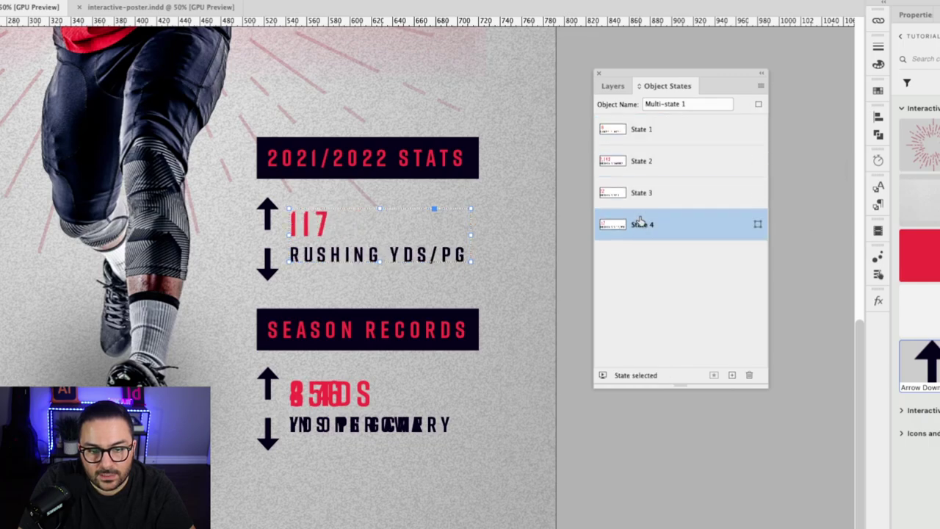
Step: Return to the 18 Games Played state and name the object 2021-22 Stats
{"action": "left_click", "coordinate": [650, 104]}
{"action": "left_click", "coordinate": [646, 140]}
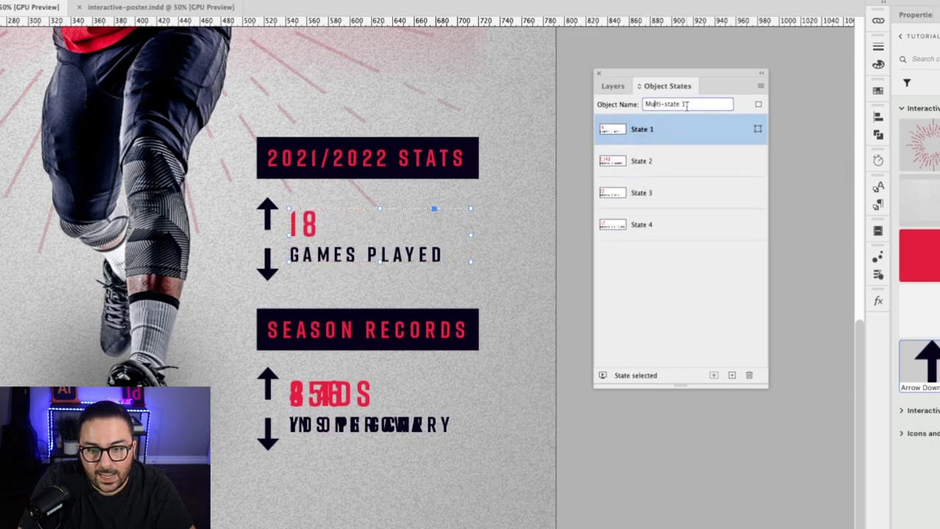
{"action": "left_click_drag", "start_coordinate": [694, 103], "coordinate": [632, 106]}
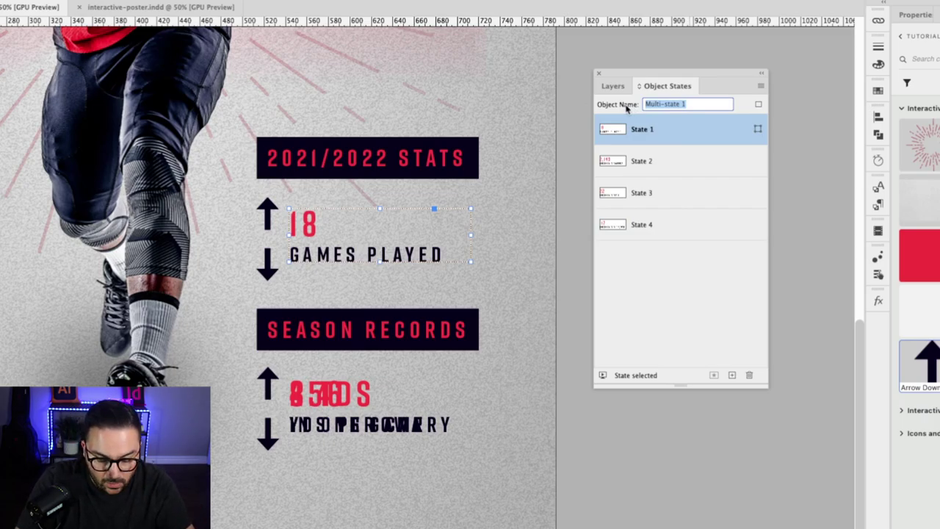
{"action": "type", "text": "2021-22"}
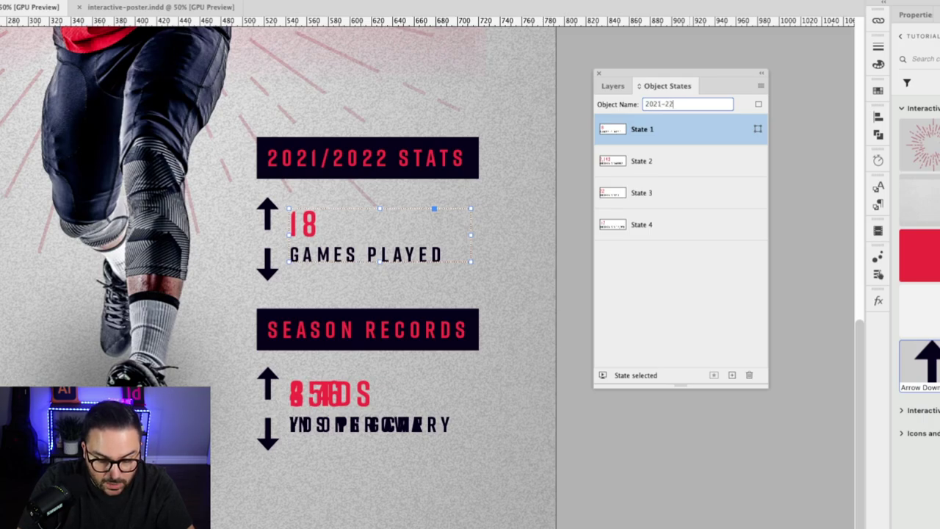
{"action": "type", "text": " Stats"}
{"action": "key", "text": "Return"}
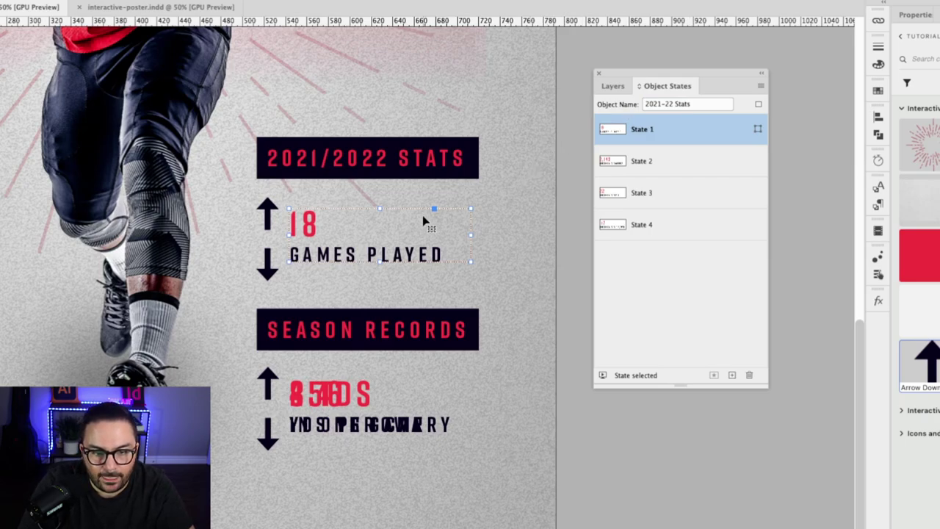
{"action": "left_click", "coordinate": [267, 212]}
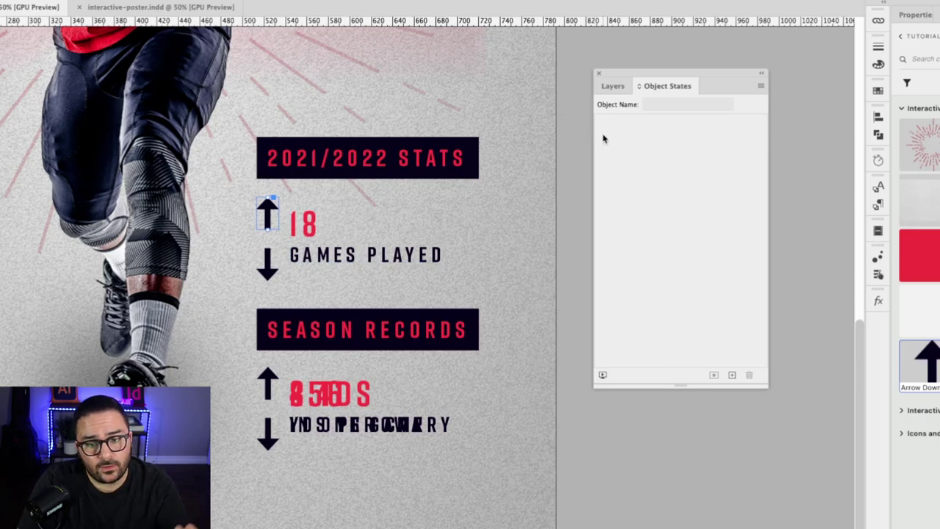
Step: Make the down arrow a button named Next Arrow 1 in Buttons and Forms
{"action": "left_click", "coordinate": [268, 272]}
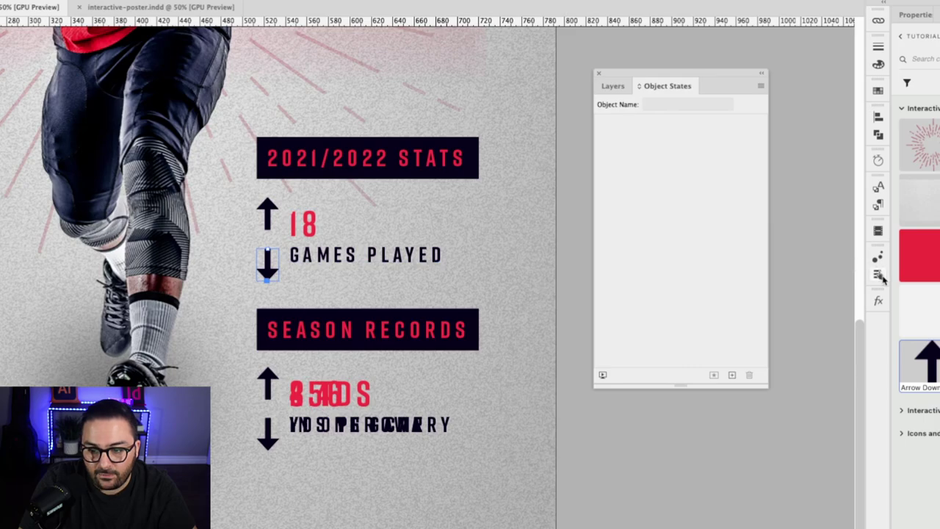
{"action": "left_click_drag", "start_coordinate": [879, 274], "coordinate": [662, 90]}
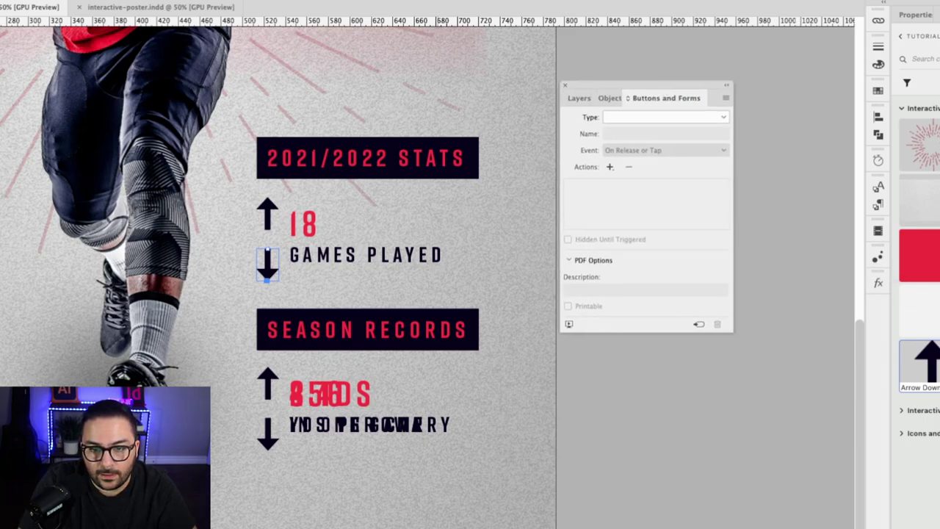
{"action": "left_click", "coordinate": [176, 0]}
{"action": "mouse_move", "coordinate": [301, 122]}
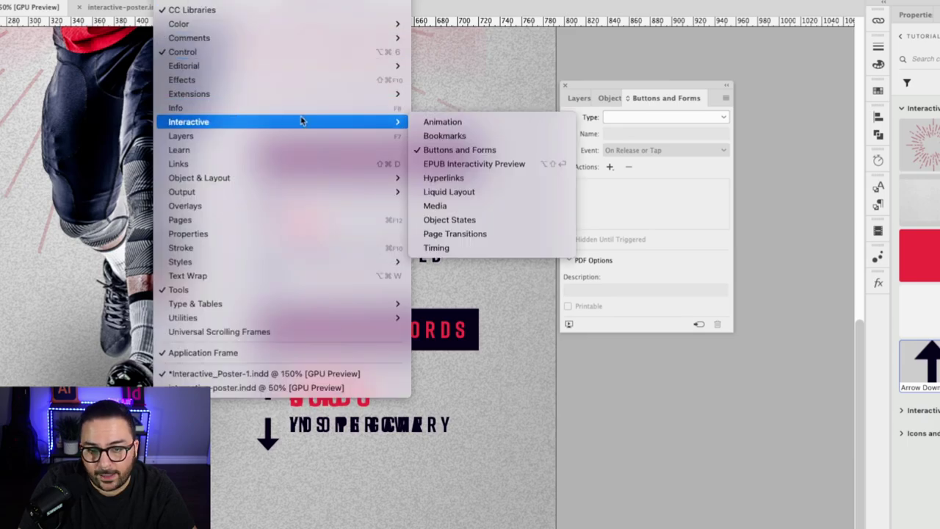
{"action": "left_click", "coordinate": [655, 106]}
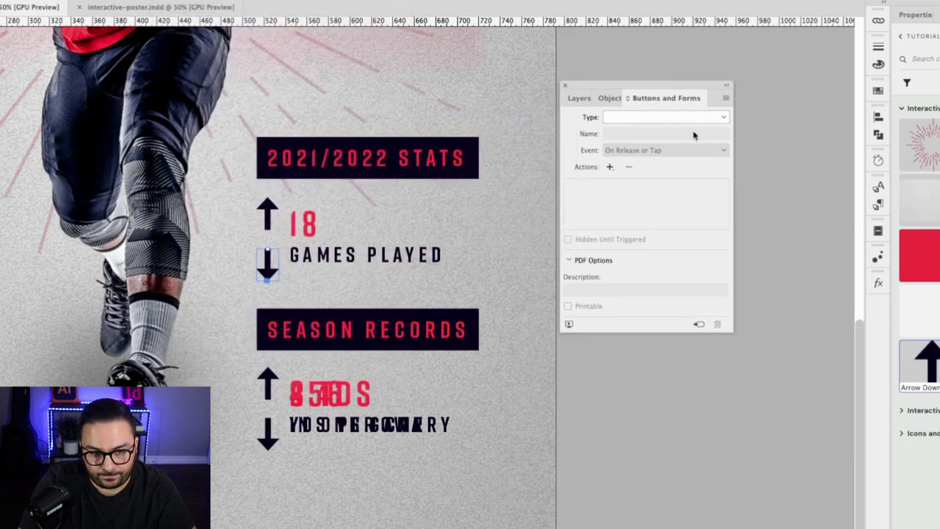
{"action": "left_click", "coordinate": [723, 118]}
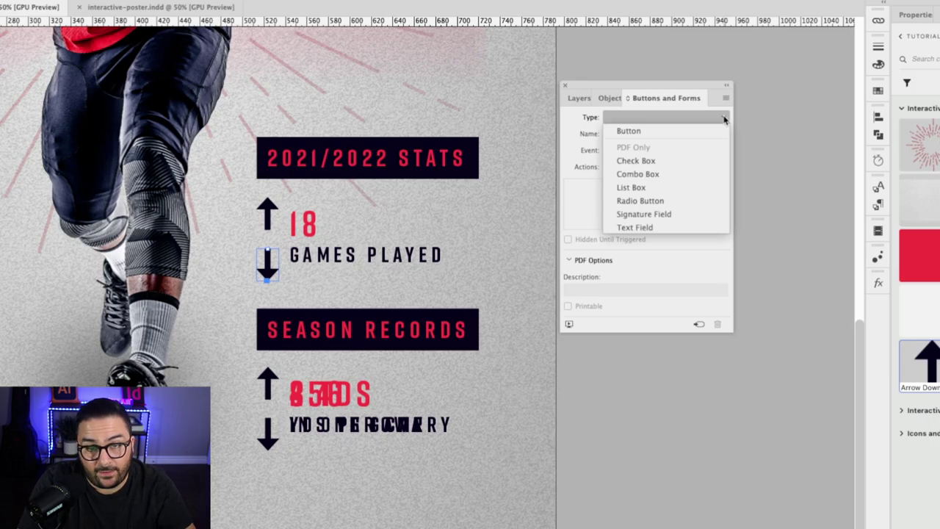
{"action": "left_click", "coordinate": [682, 133]}
{"action": "left_click_drag", "start_coordinate": [654, 134], "coordinate": [607, 133]}
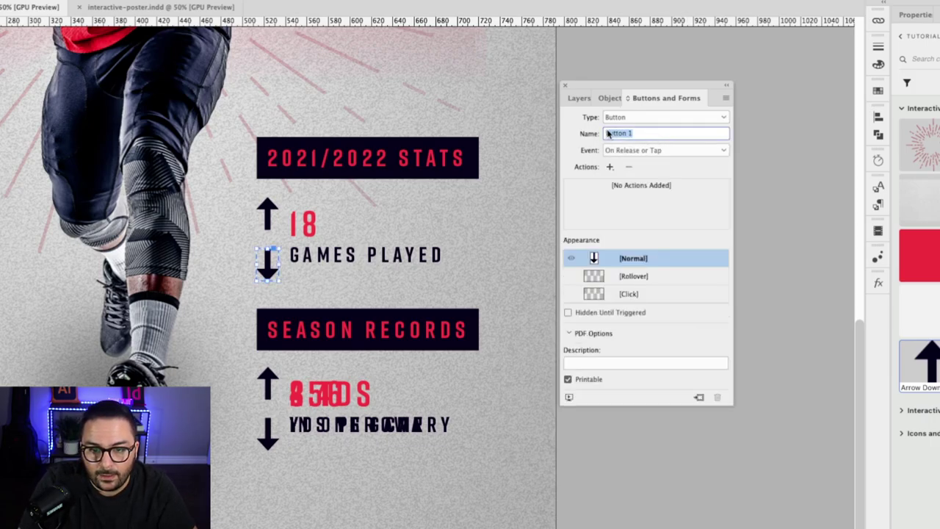
{"action": "type", "text": "Dow"}
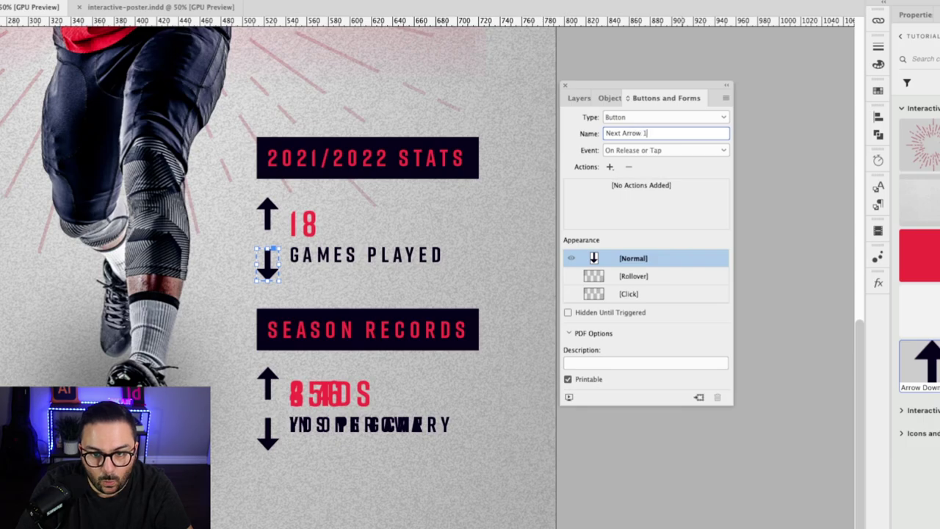
{"action": "key", "text": "Return"}
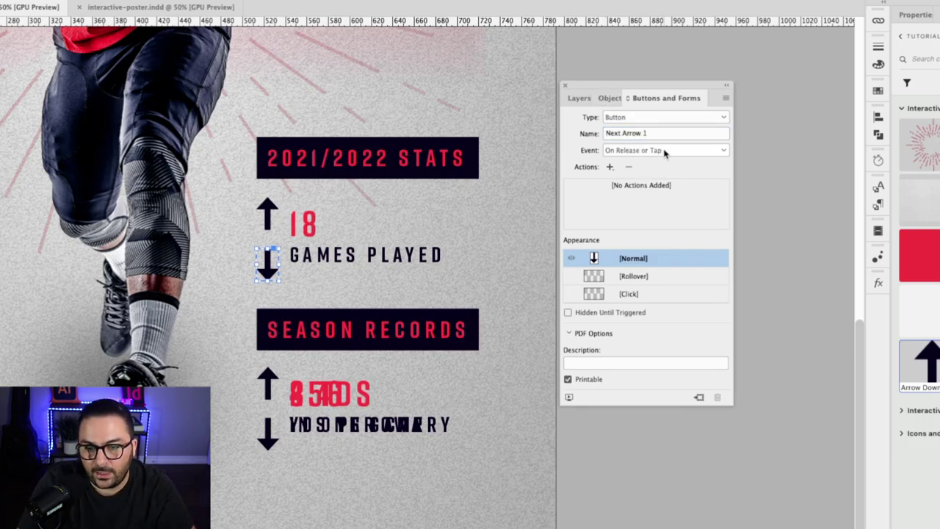
Step: Add a Go To Next State action targeting the 2021-22 Stats object
{"action": "left_click", "coordinate": [609, 167]}
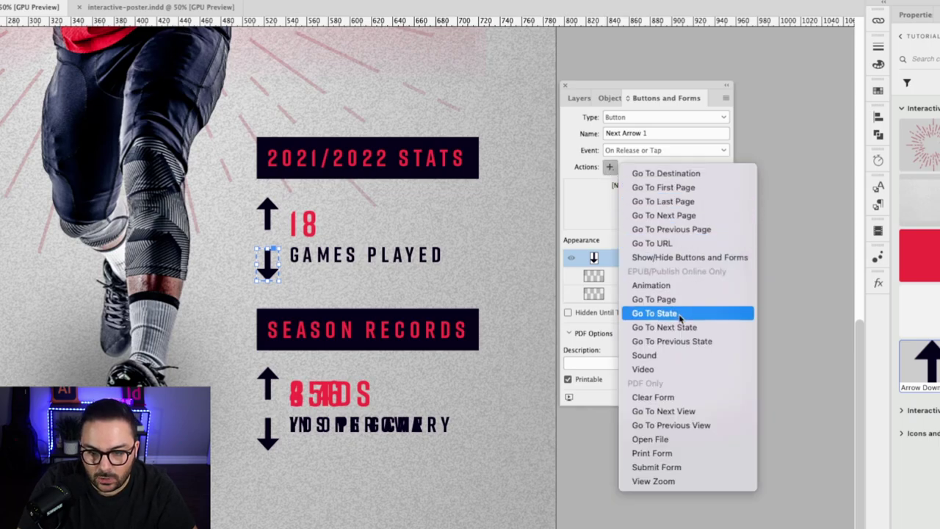
{"action": "left_click", "coordinate": [681, 332]}
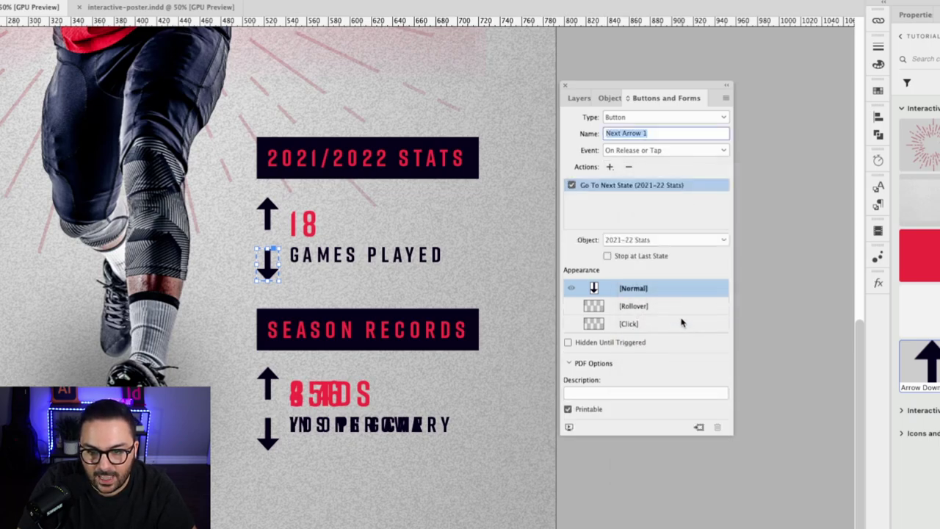
{"action": "left_click", "coordinate": [659, 243]}
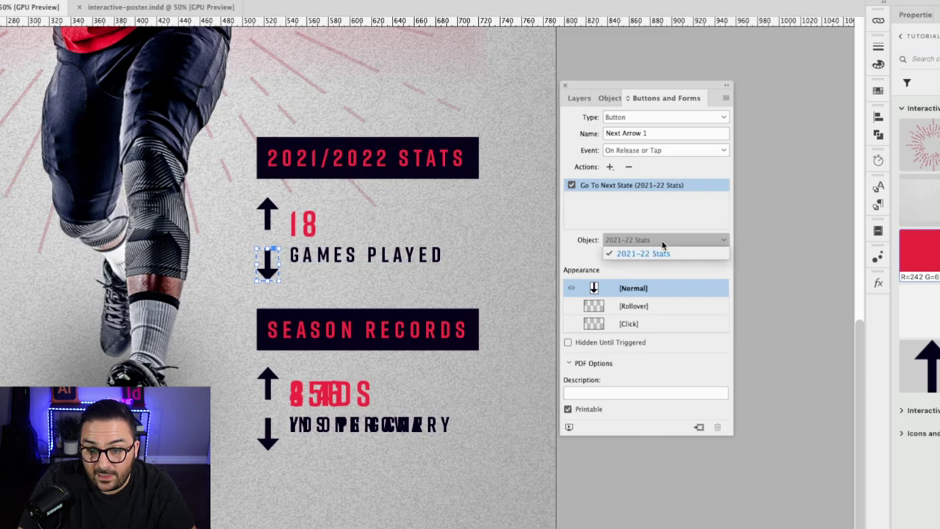
{"action": "left_click", "coordinate": [670, 248]}
{"action": "left_click", "coordinate": [676, 242]}
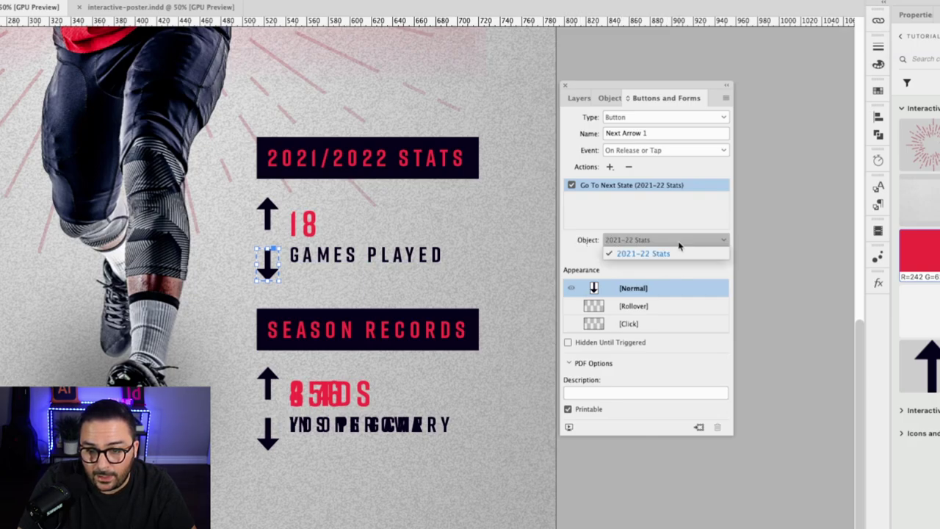
{"action": "left_click", "coordinate": [676, 251]}
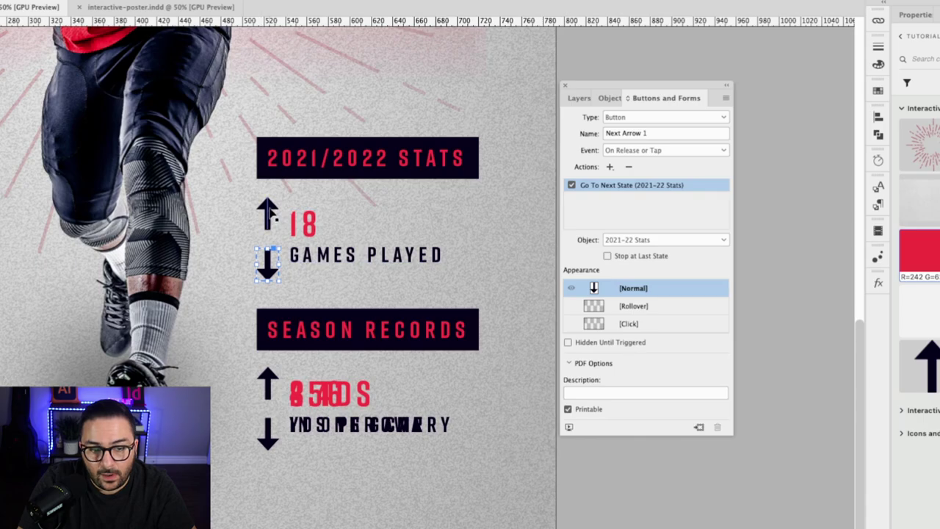
{"action": "left_click", "coordinate": [268, 213]}
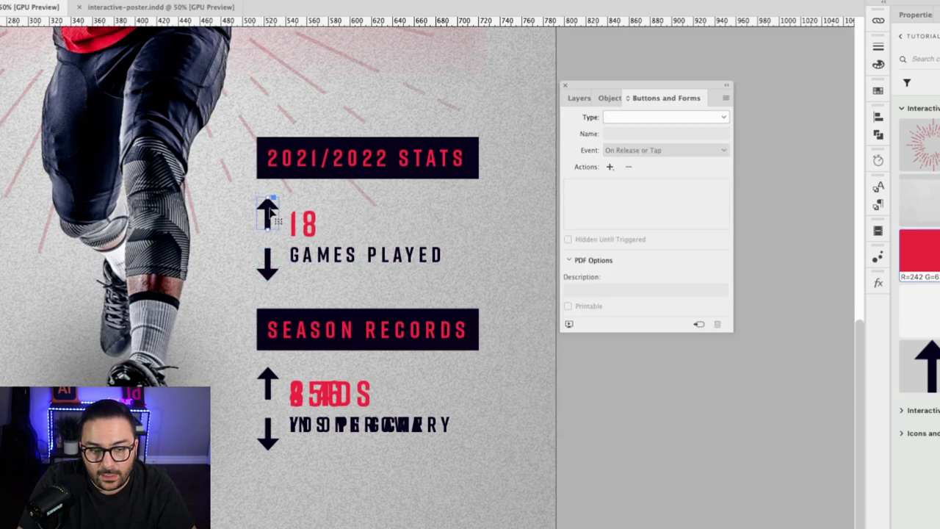
Step: Make the up arrow beside 18 button Previous Arrow 1 with a Go To Previous State action
{"action": "left_click", "coordinate": [647, 120]}
{"action": "left_click", "coordinate": [640, 135]}
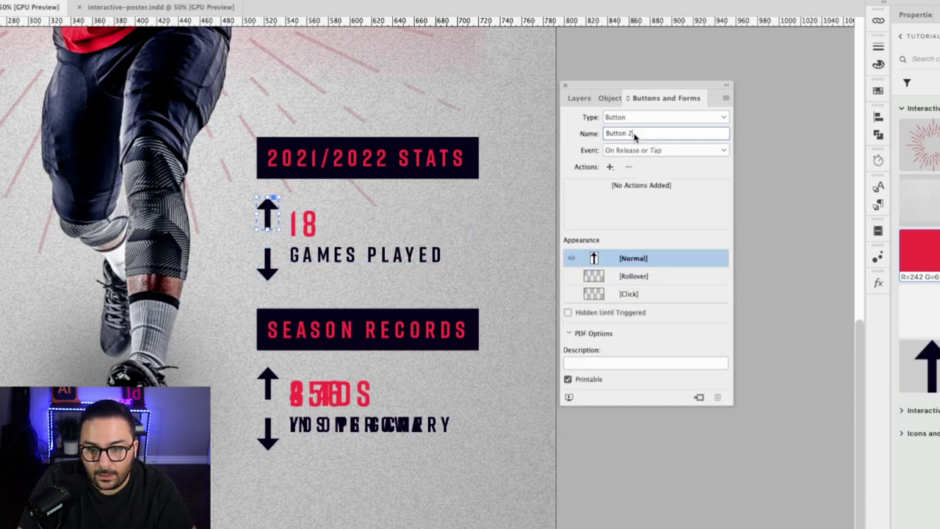
{"action": "triple_click", "coordinate": [629, 133]}
{"action": "type", "text": "D"}
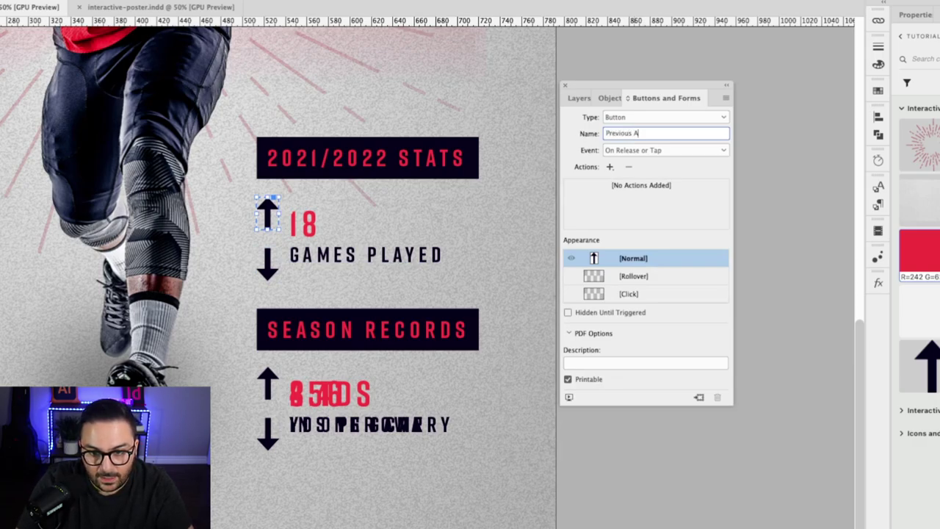
{"action": "key", "text": "Return"}
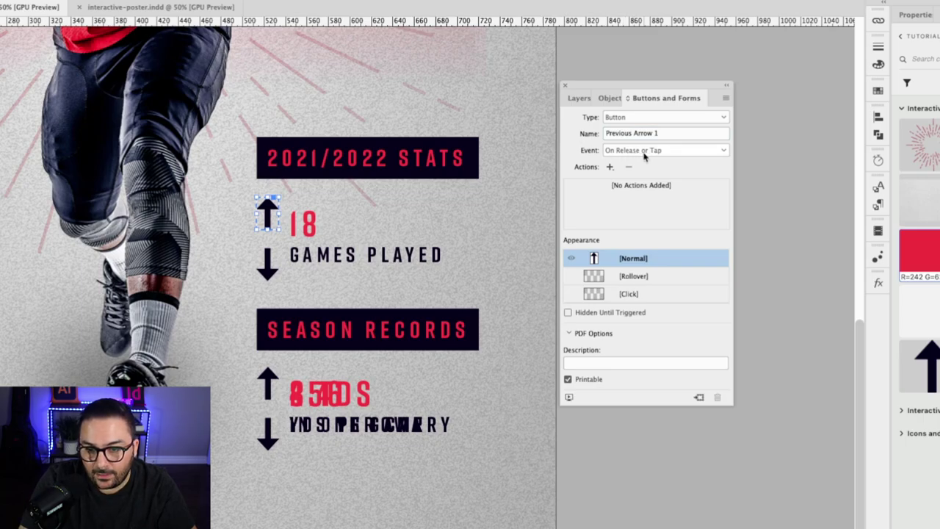
{"action": "left_click", "coordinate": [609, 168]}
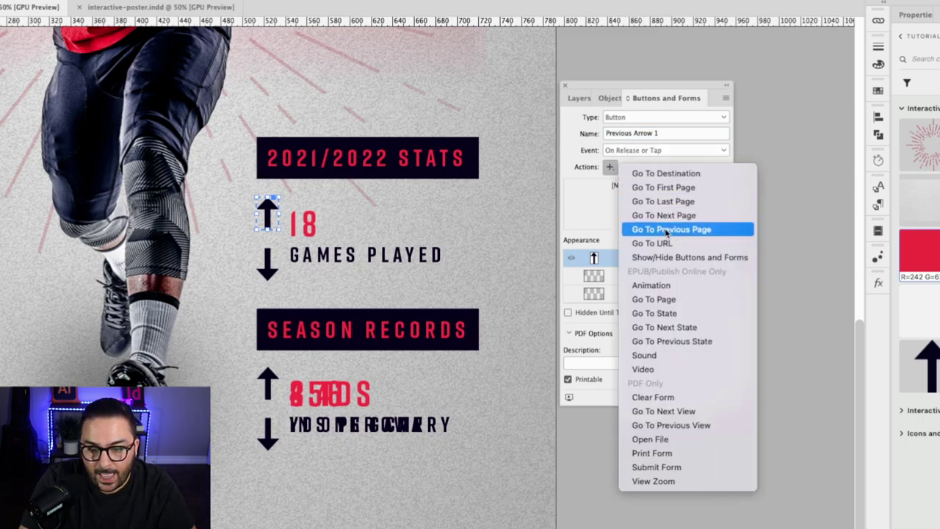
{"action": "left_click", "coordinate": [685, 342]}
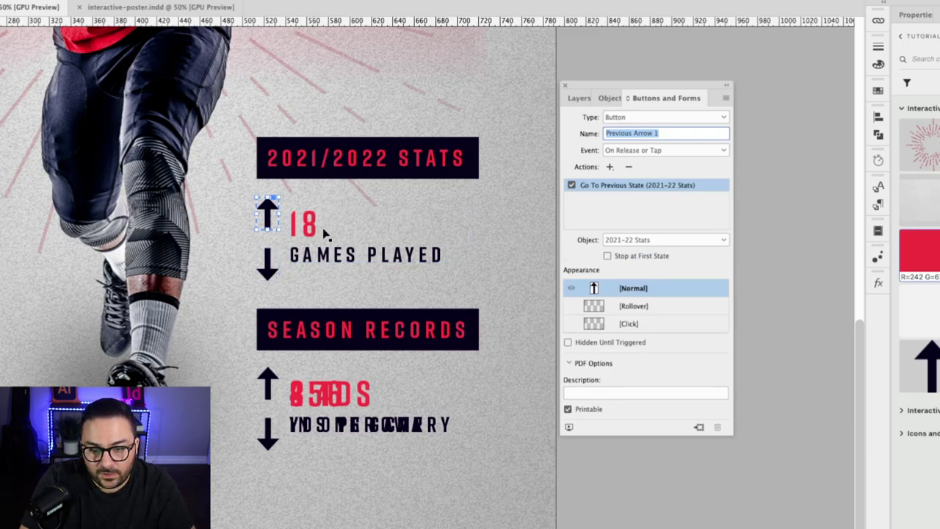
{"action": "left_click", "coordinate": [569, 427]}
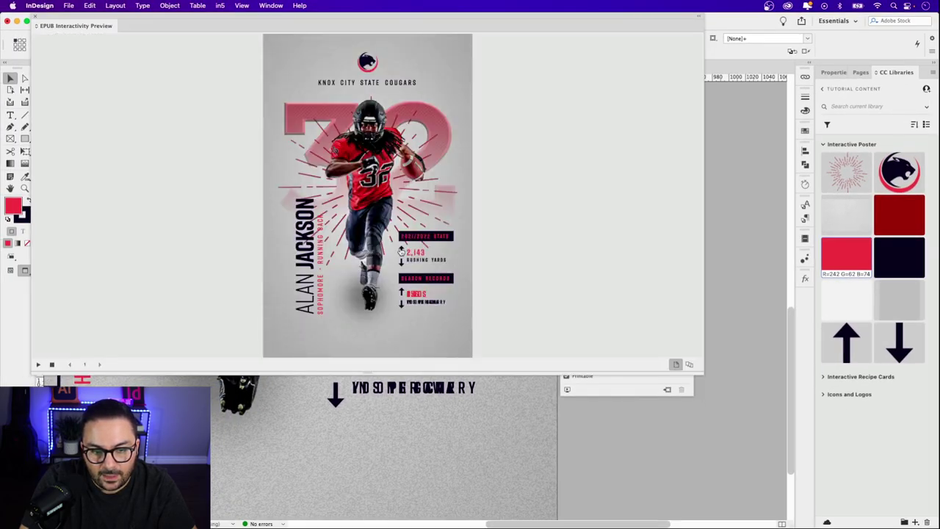
Step: In the preview, advance the 2021-22 stats twice and step back once, then close it
{"action": "left_click", "coordinate": [401, 250]}
{"action": "left_click", "coordinate": [402, 264]}
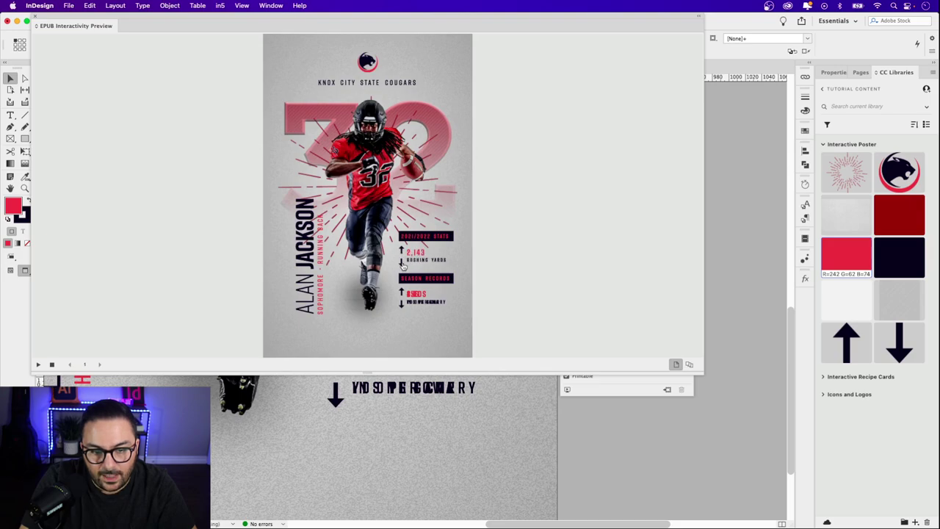
{"action": "left_click", "coordinate": [402, 265]}
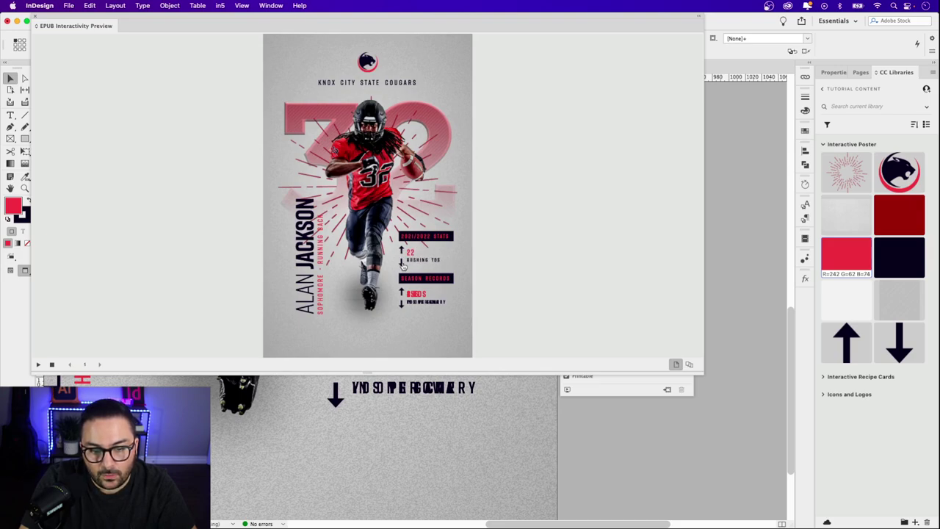
{"action": "left_click", "coordinate": [36, 24]}
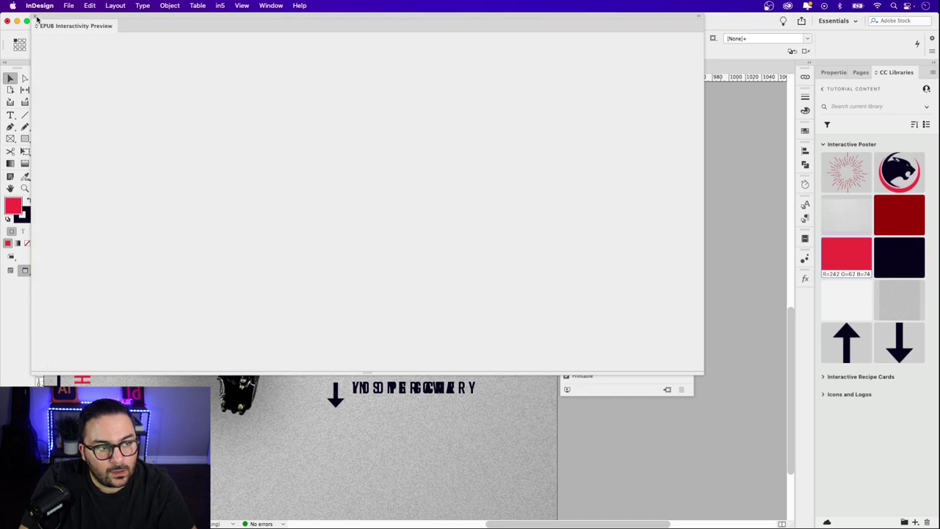
{"action": "left_click", "coordinate": [489, 363]}
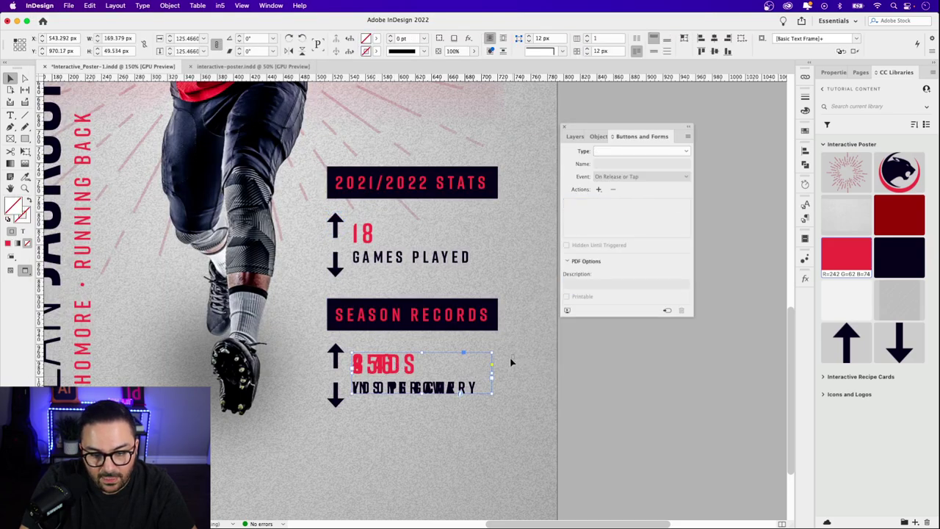
Step: Convert the stacked record texts to a multi-state object and check its three states, ending on 4 TDS IN ONE GAME
{"action": "left_click", "coordinate": [424, 420]}
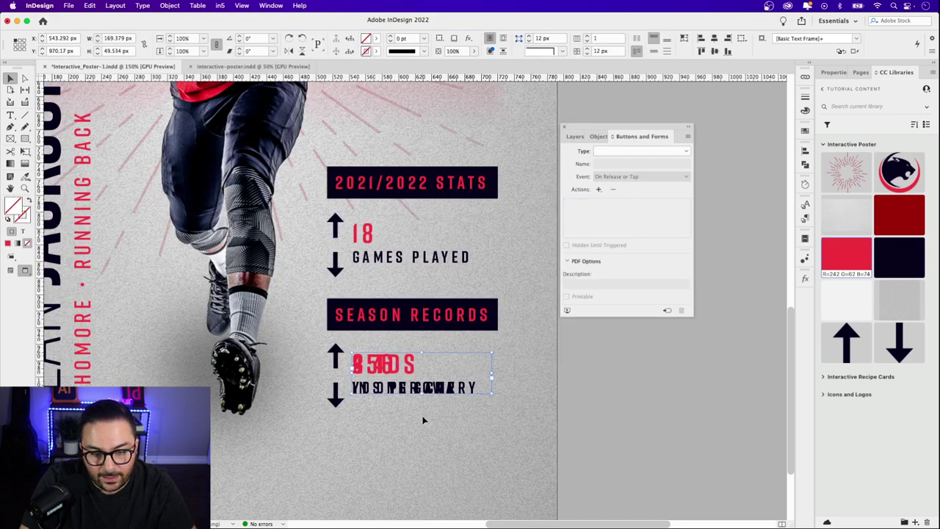
{"action": "left_click", "coordinate": [601, 137]}
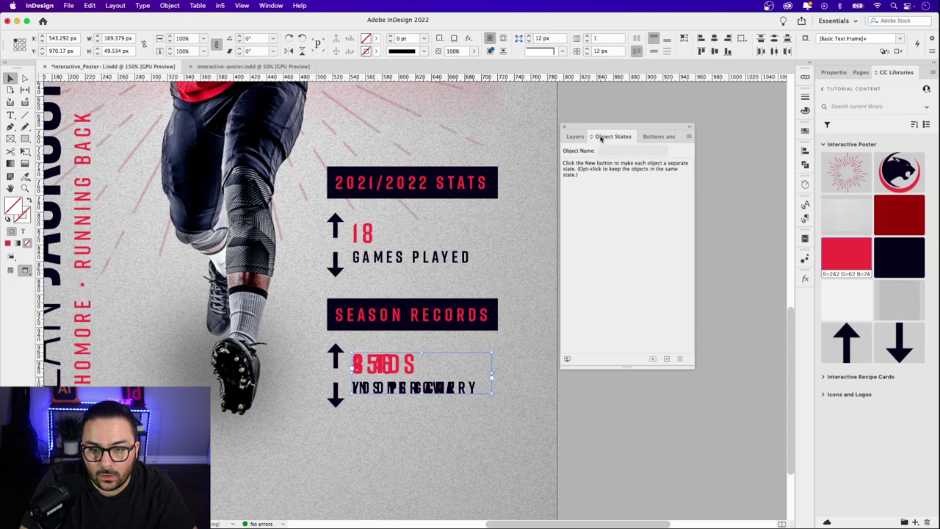
{"action": "left_click", "coordinate": [666, 360]}
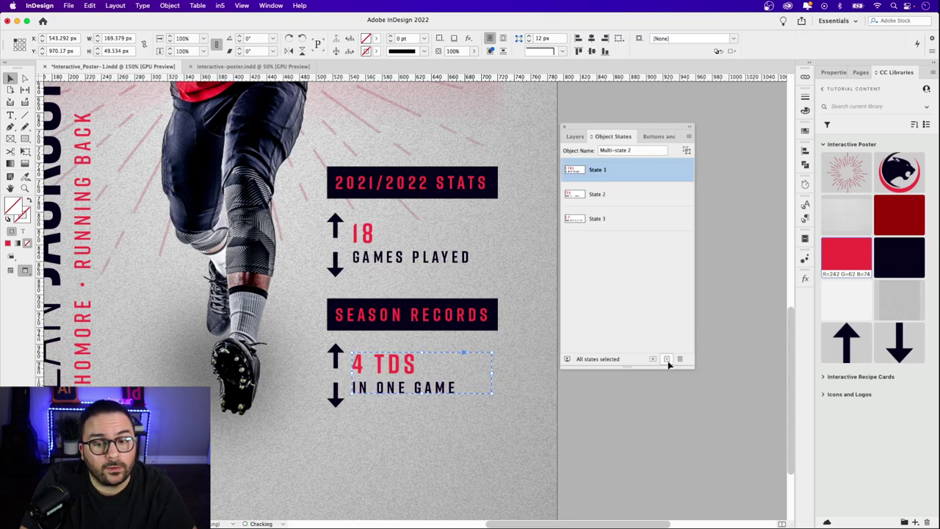
{"action": "left_click", "coordinate": [607, 195]}
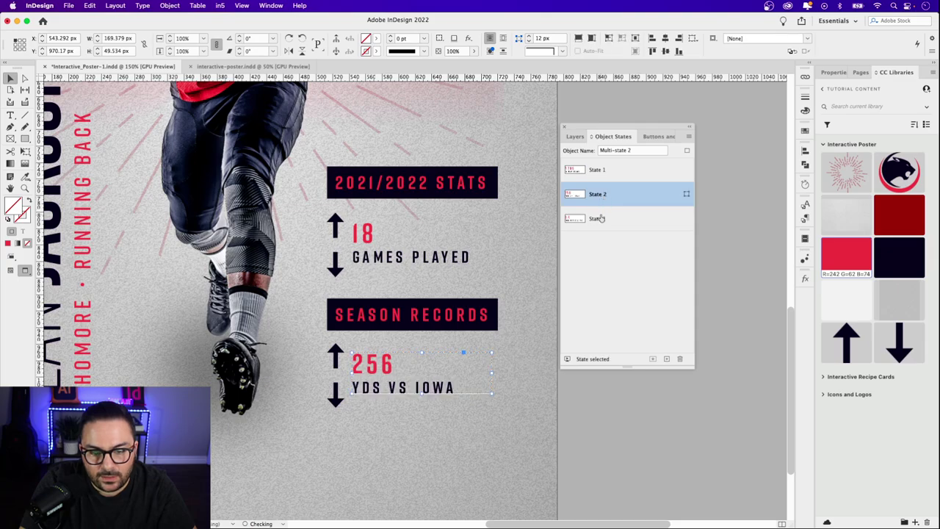
{"action": "left_click", "coordinate": [598, 218]}
{"action": "left_click", "coordinate": [595, 169]}
Step: Rename the multi-state object to Season Records
{"action": "triple_click", "coordinate": [624, 149]}
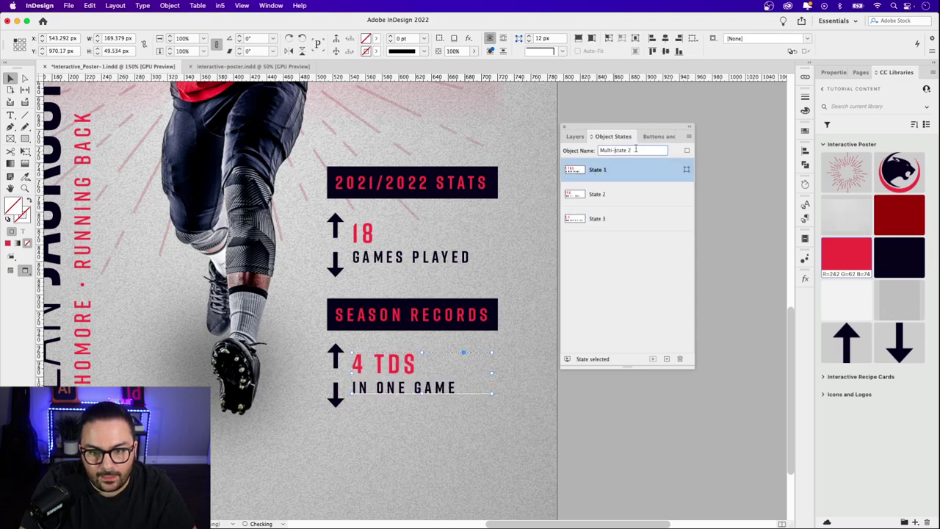
{"action": "type", "text": "Season"}
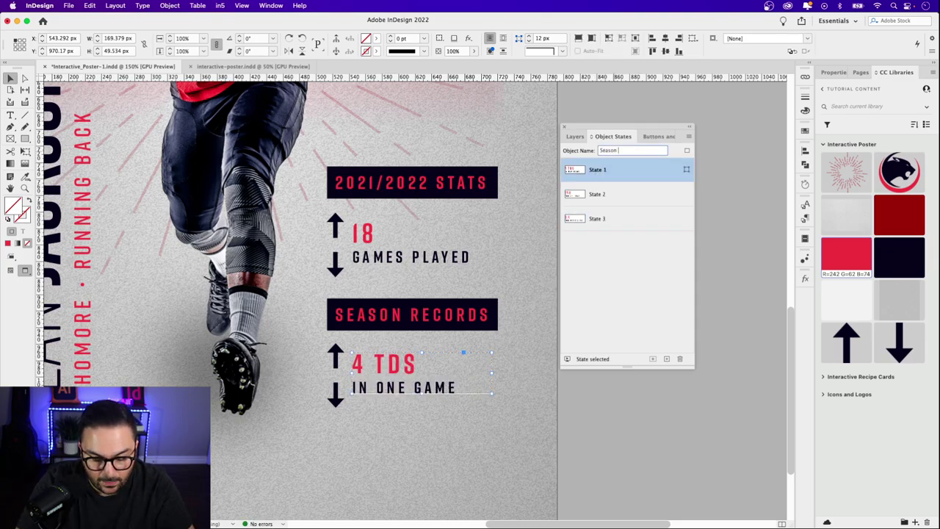
{"action": "type", "text": " Records"}
{"action": "key", "text": "Return"}
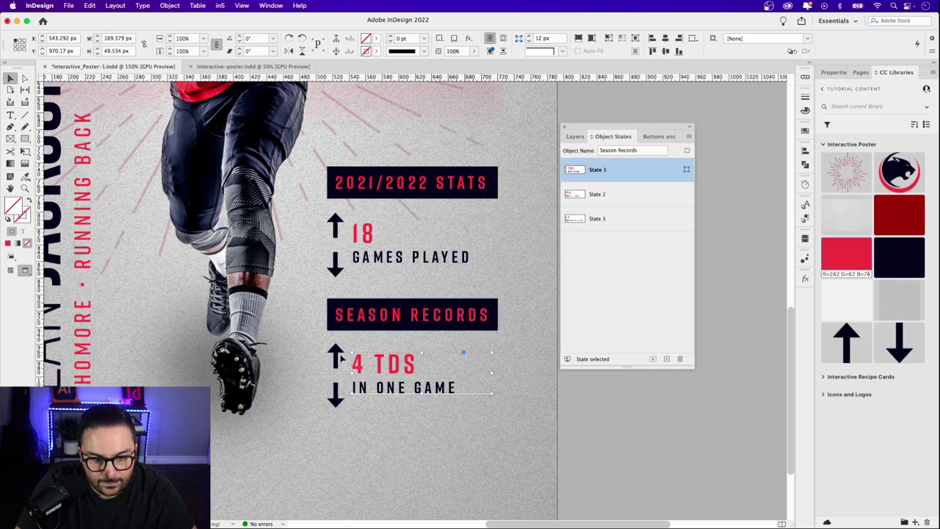
{"action": "double_click", "coordinate": [338, 358]}
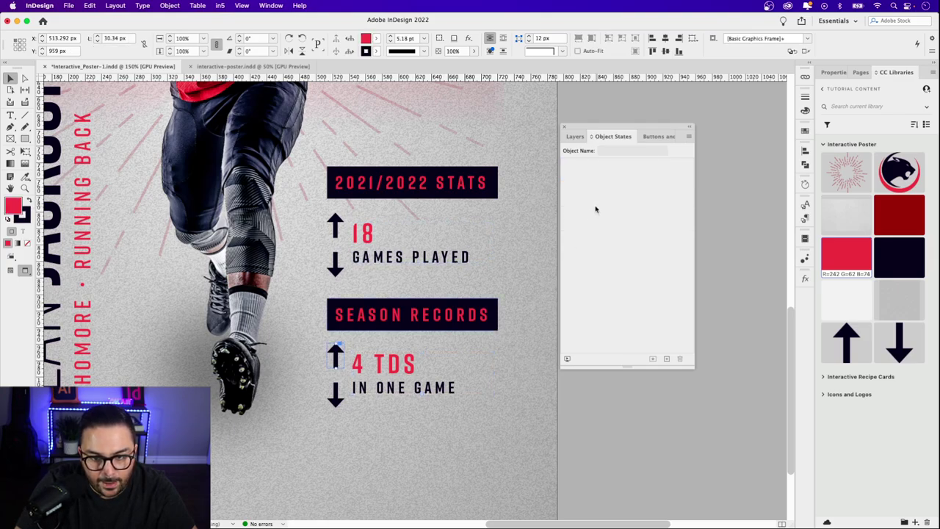
Step: Make the down arrow beside IN ONE GAME a button named Next Button 2
{"action": "left_click", "coordinate": [336, 400]}
{"action": "left_click", "coordinate": [655, 136]}
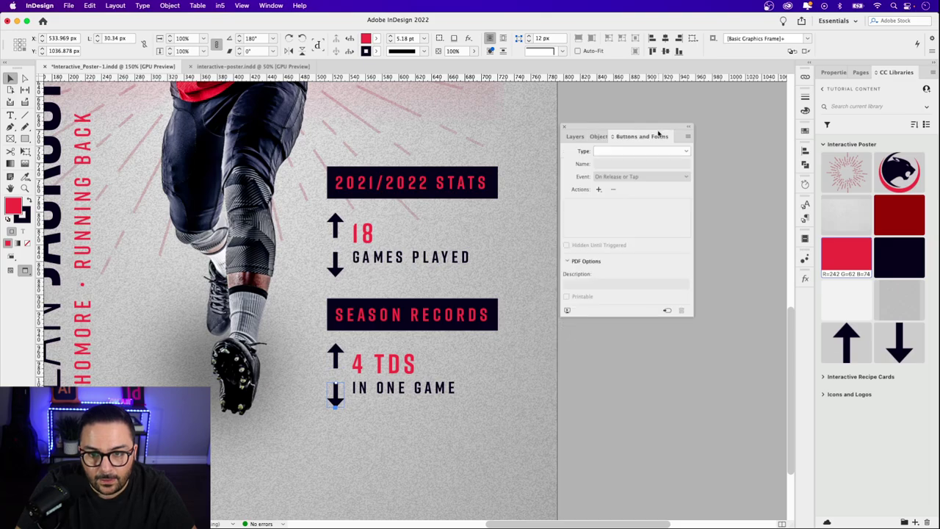
{"action": "left_click", "coordinate": [643, 151]}
{"action": "left_click", "coordinate": [627, 162]}
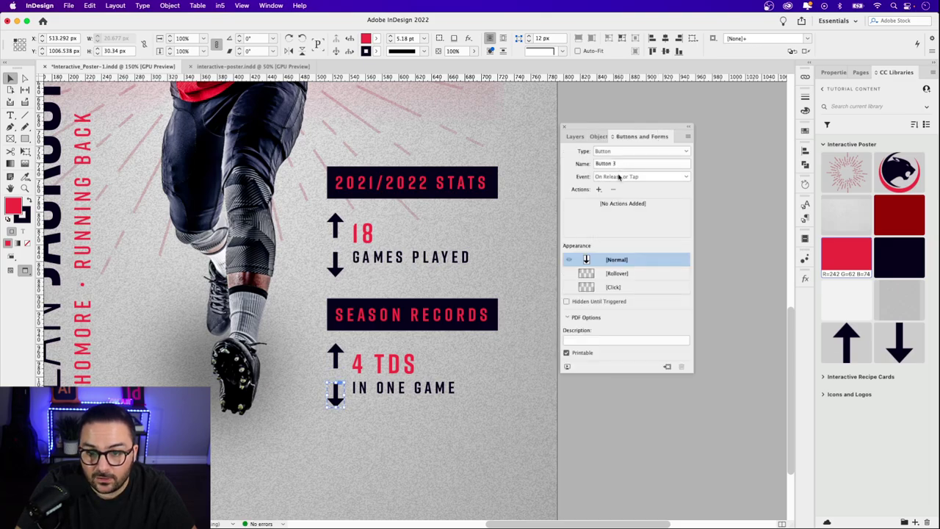
{"action": "left_click_drag", "start_coordinate": [623, 166], "coordinate": [577, 164]}
{"action": "type", "text": "N"}
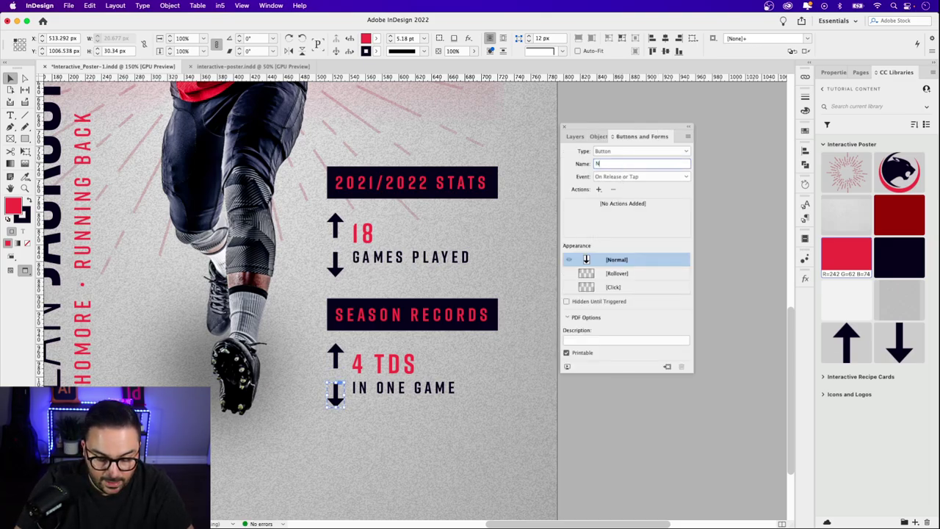
{"action": "type", "text": "ext Button "}
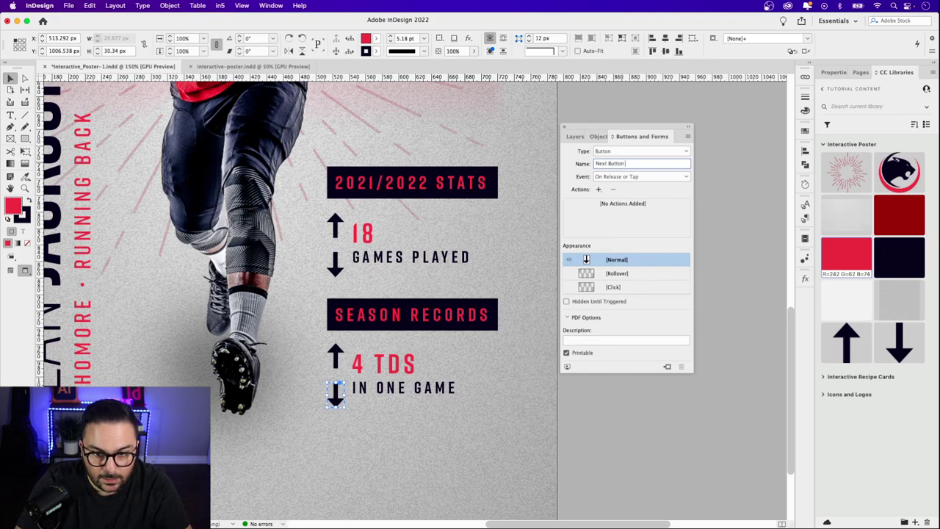
{"action": "type", "text": "2"}
{"action": "key", "text": "Return"}
Step: Give Next Button 2 a Go To Next State action targeting Season Records
{"action": "left_click", "coordinate": [599, 189]}
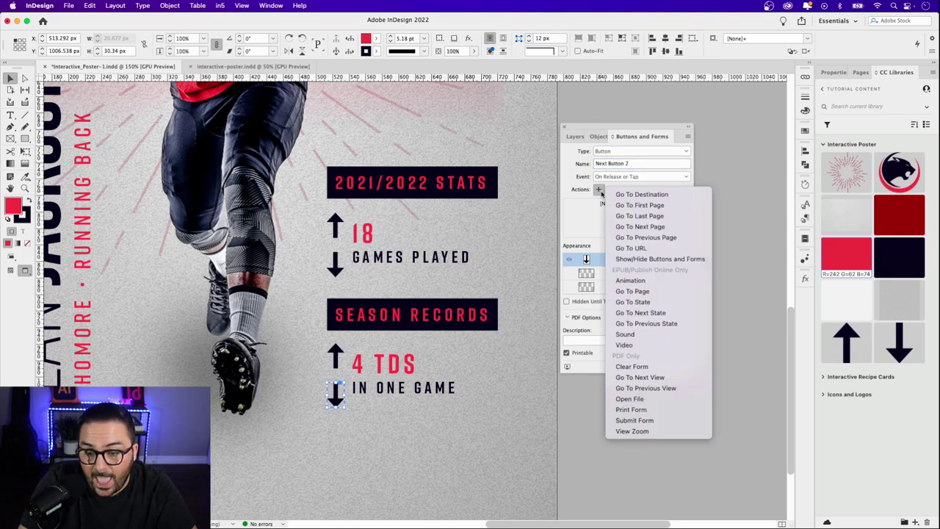
{"action": "left_click", "coordinate": [640, 313]}
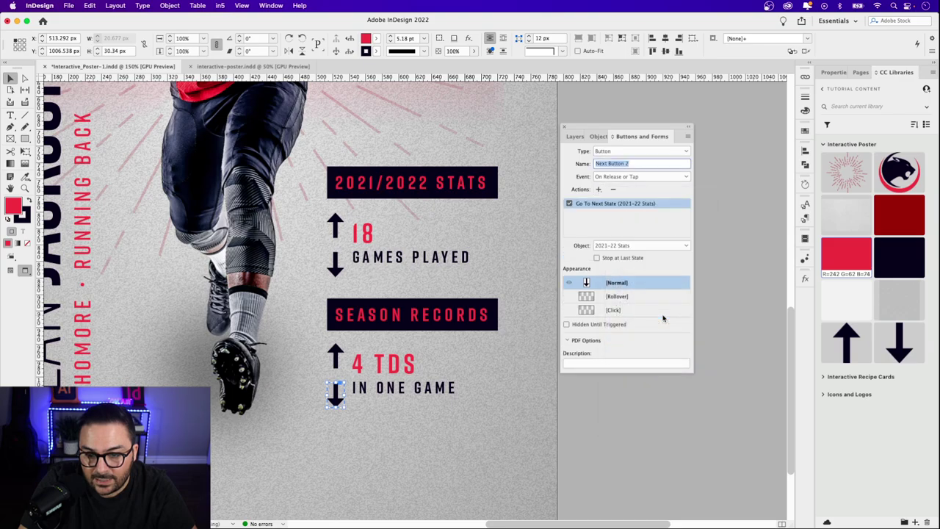
{"action": "left_click", "coordinate": [629, 246]}
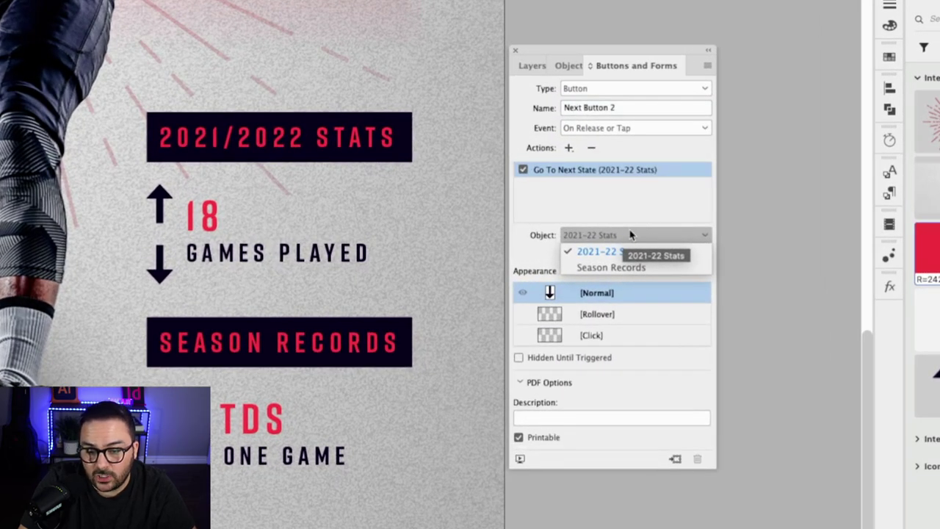
{"action": "left_click", "coordinate": [627, 268]}
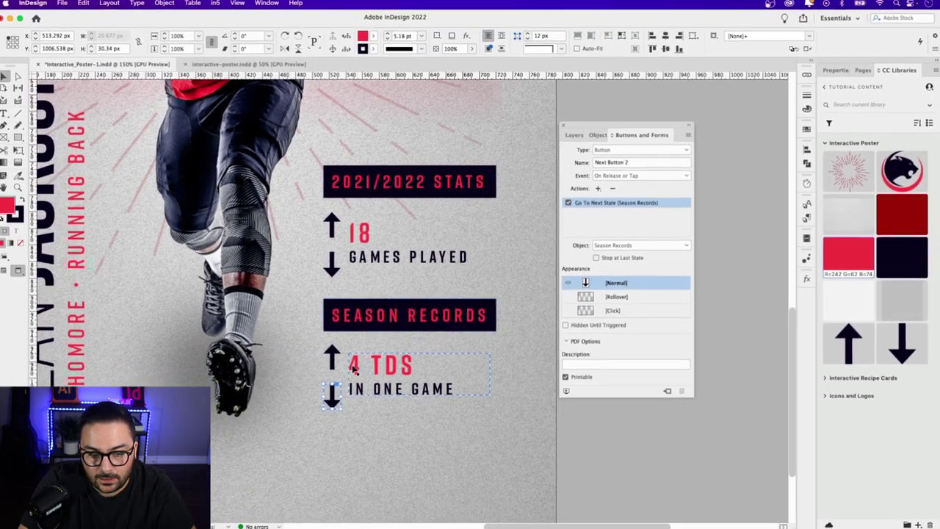
{"action": "left_click", "coordinate": [335, 361]}
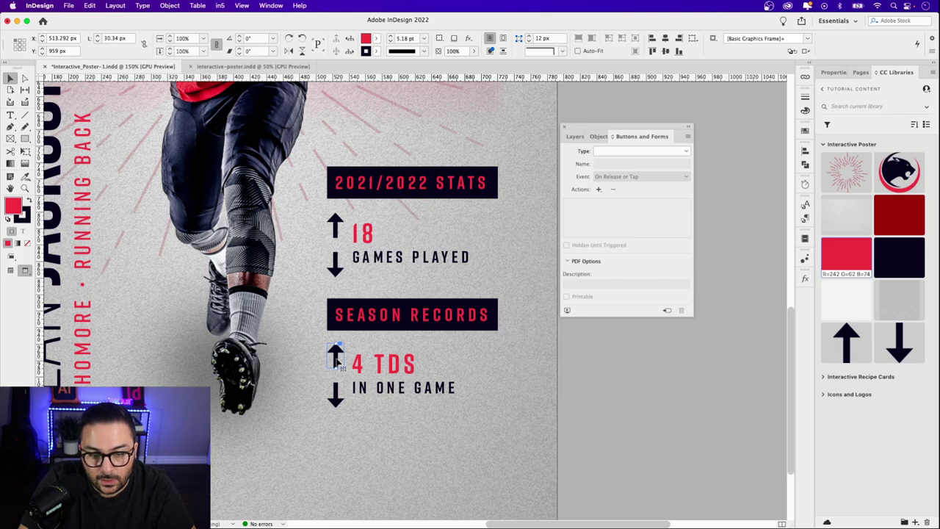
Step: Make the up arrow beside 4 TDS a button named Previous Button 2
{"action": "left_click", "coordinate": [617, 155]}
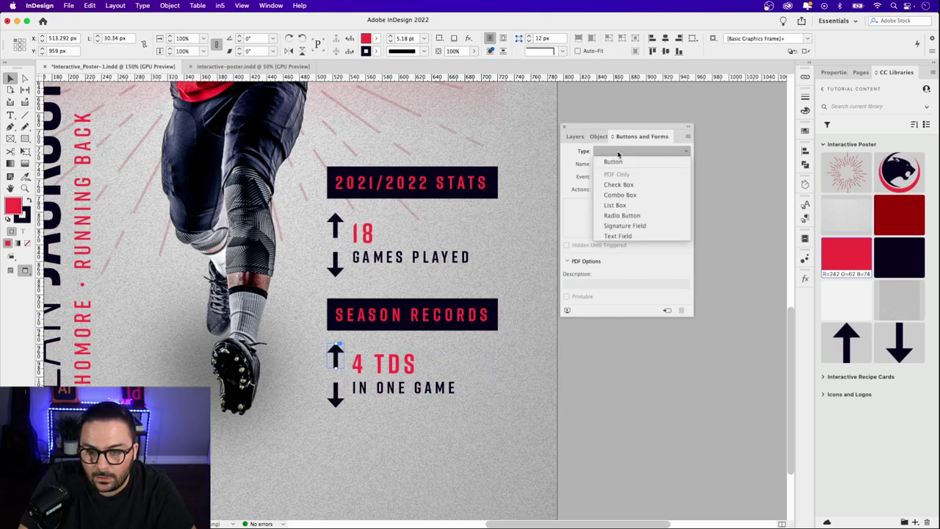
{"action": "left_click", "coordinate": [610, 162]}
{"action": "triple_click", "coordinate": [614, 165]}
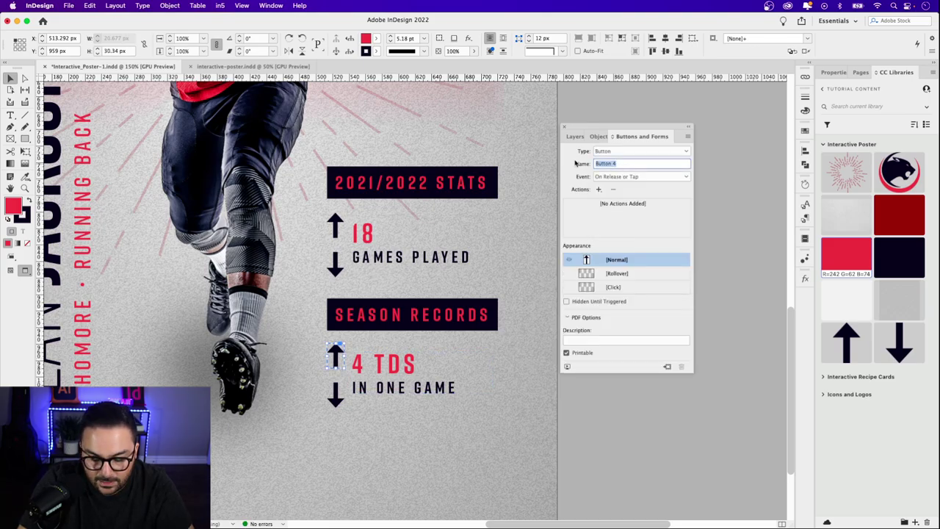
{"action": "type", "text": "Pl"}
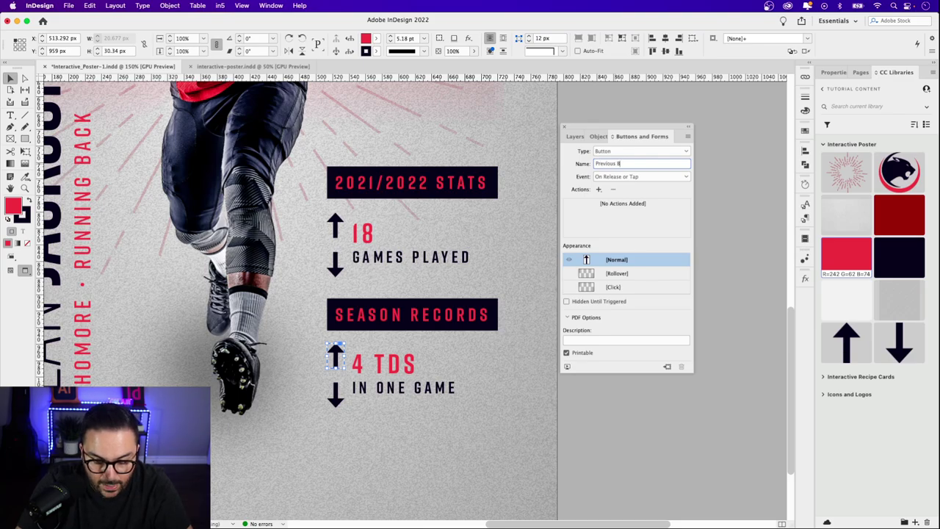
{"action": "type", "text": "evious Button 2"}
{"action": "key", "text": "Return"}
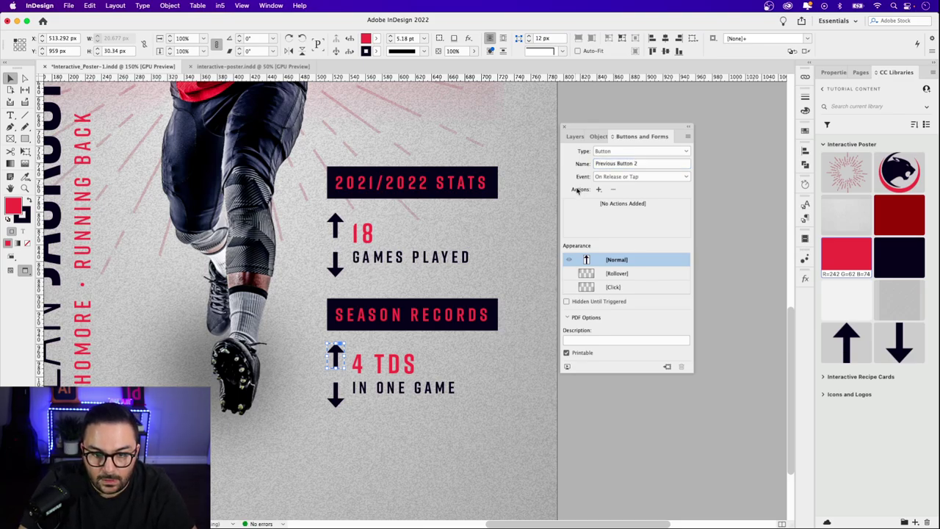
Step: Add a Go To Previous State action targeting Season Records, then preview the spread
{"action": "left_click", "coordinate": [600, 190]}
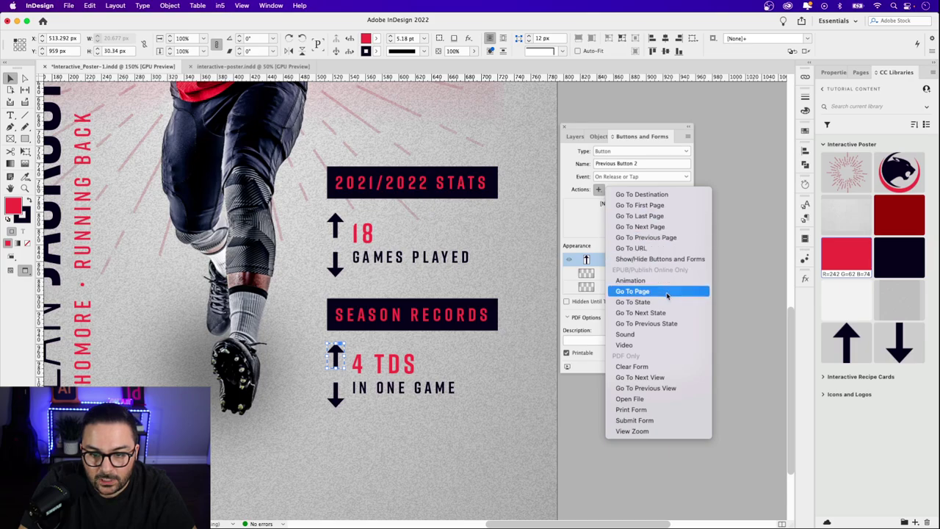
{"action": "left_click", "coordinate": [662, 328]}
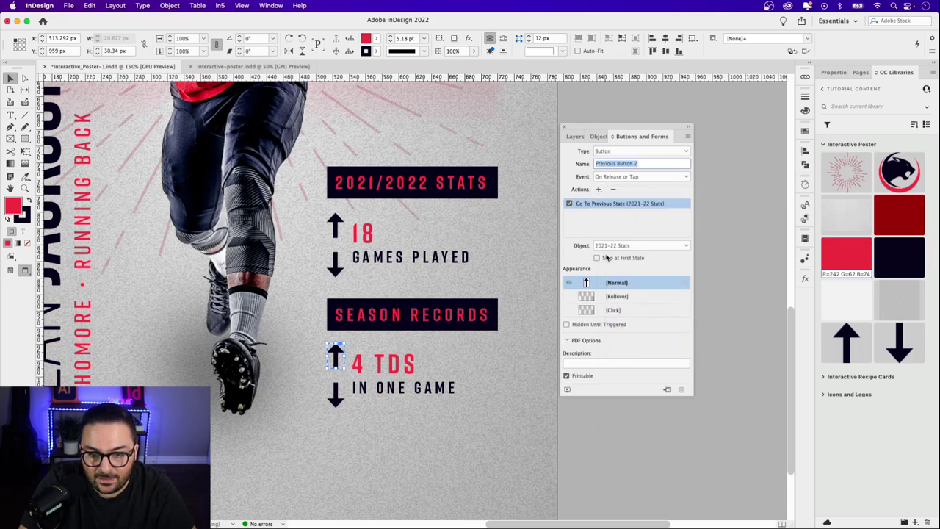
{"action": "left_click", "coordinate": [611, 247]}
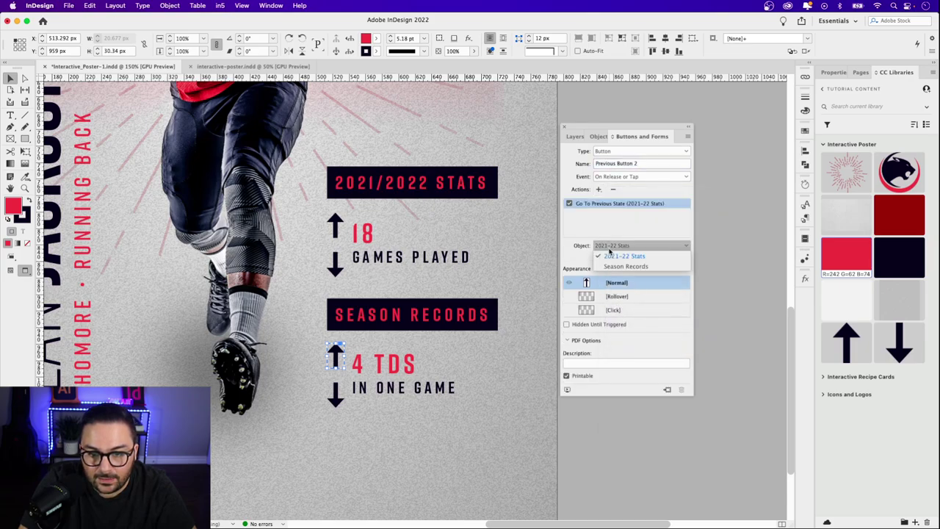
{"action": "left_click", "coordinate": [639, 266]}
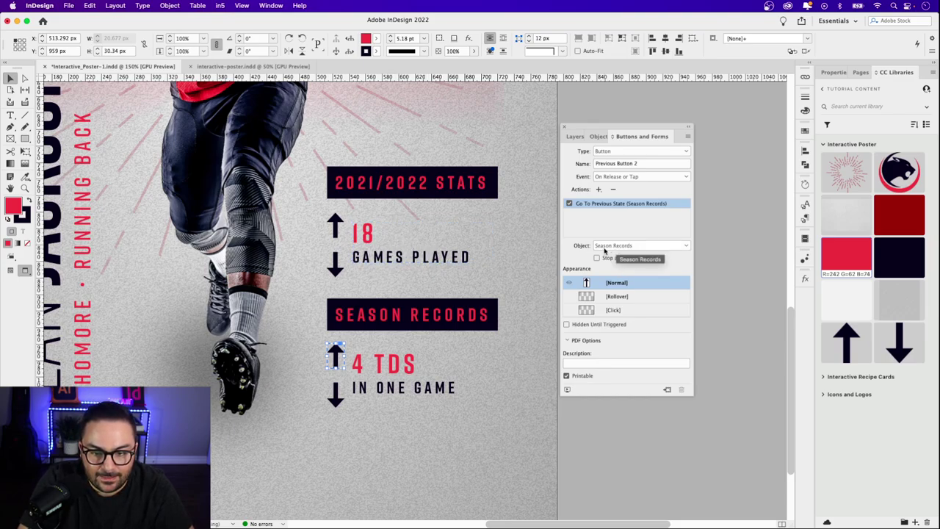
{"action": "left_click", "coordinate": [567, 389]}
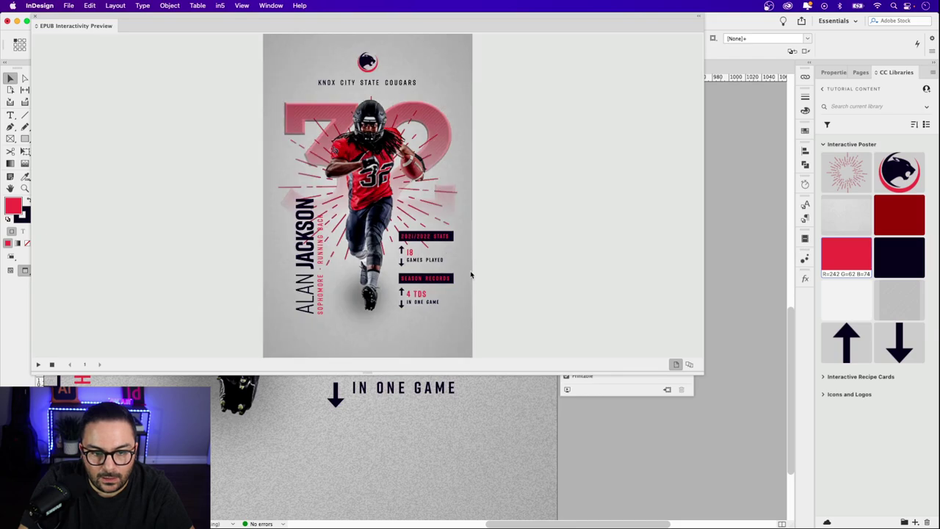
{"action": "left_click", "coordinate": [401, 304]}
{"action": "left_click", "coordinate": [401, 304]}
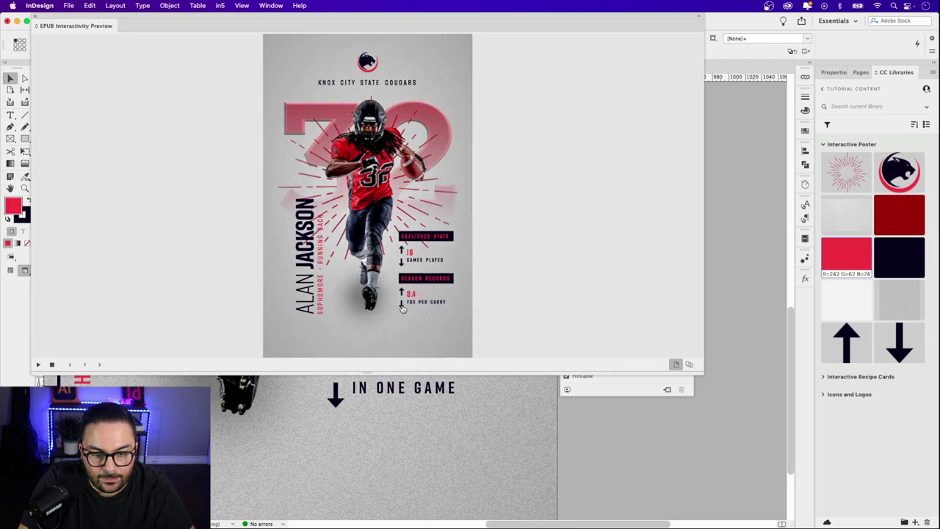
{"action": "left_click", "coordinate": [401, 304]}
{"action": "left_click", "coordinate": [402, 293]}
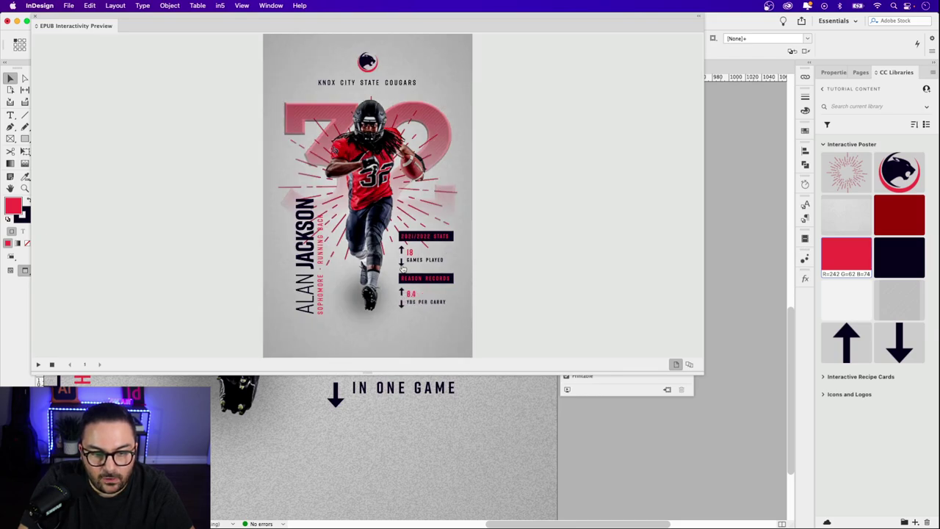
{"action": "left_click", "coordinate": [401, 262]}
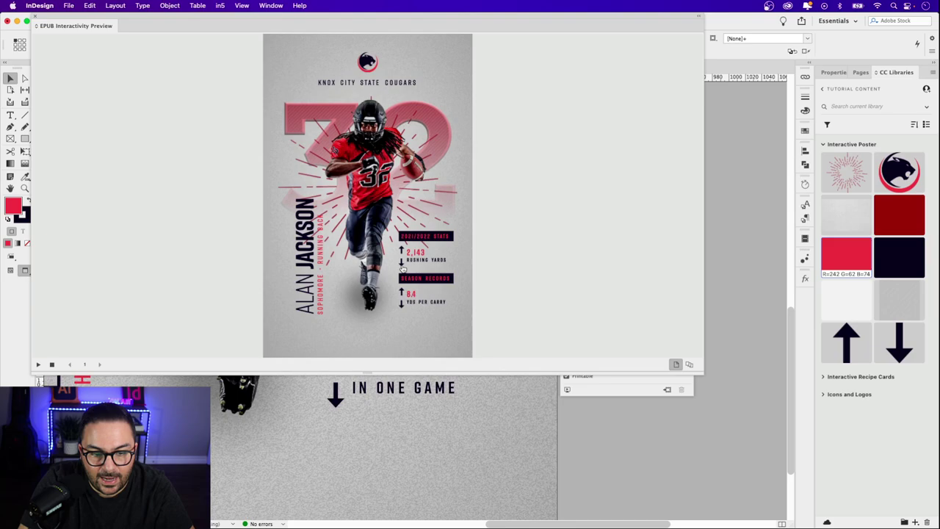
{"action": "left_click", "coordinate": [35, 22]}
{"action": "left_click", "coordinate": [399, 235]}
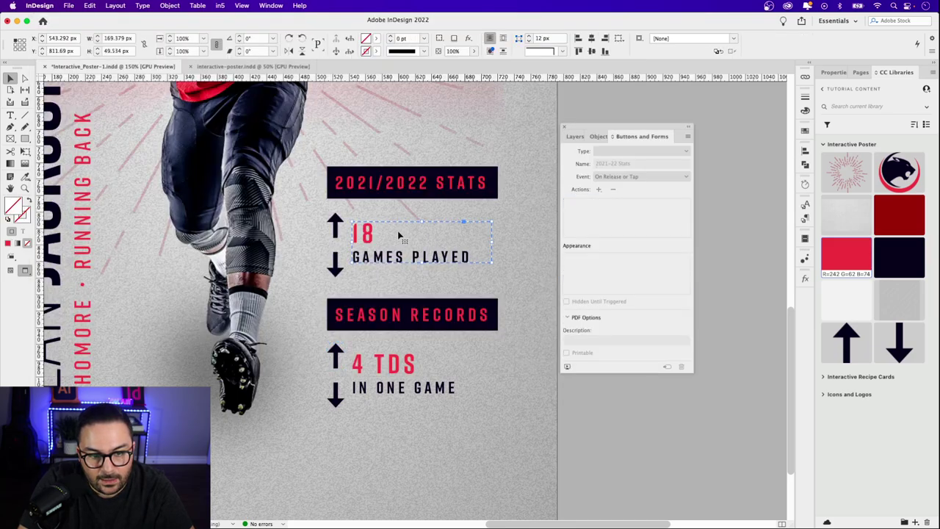
Step: Give State 1's 18 GAMES PLAYED text a Fade In animation lasting 0.25 seconds
{"action": "left_click", "coordinate": [603, 138]}
{"action": "left_click", "coordinate": [604, 173]}
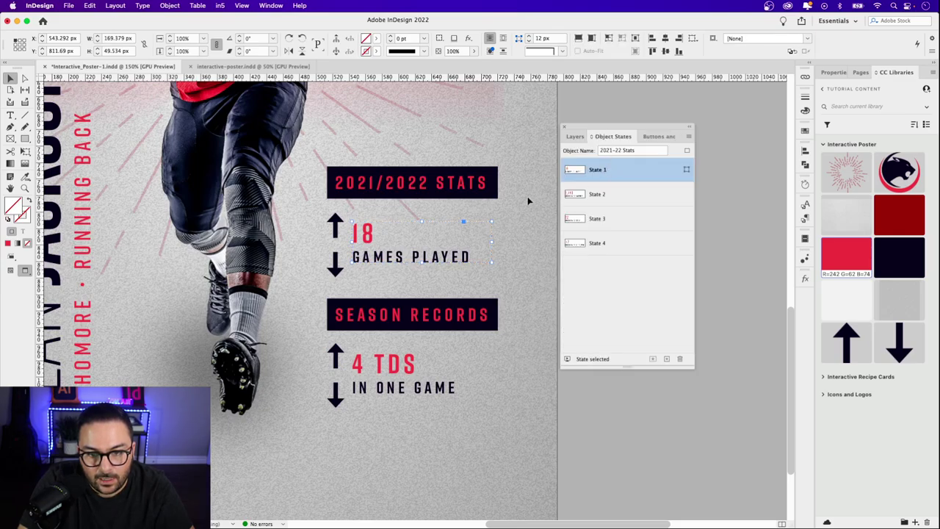
{"action": "left_click", "coordinate": [420, 257]}
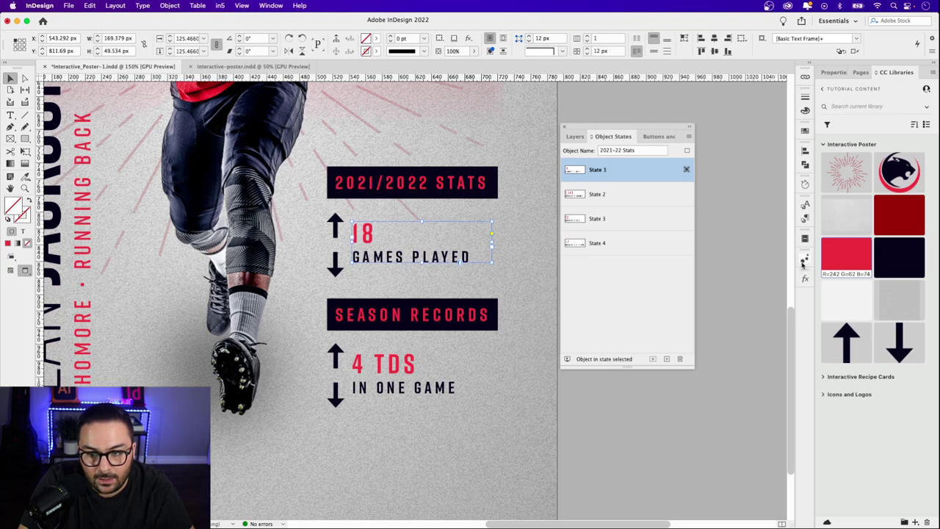
{"action": "left_click_drag", "start_coordinate": [804, 260], "coordinate": [643, 141]}
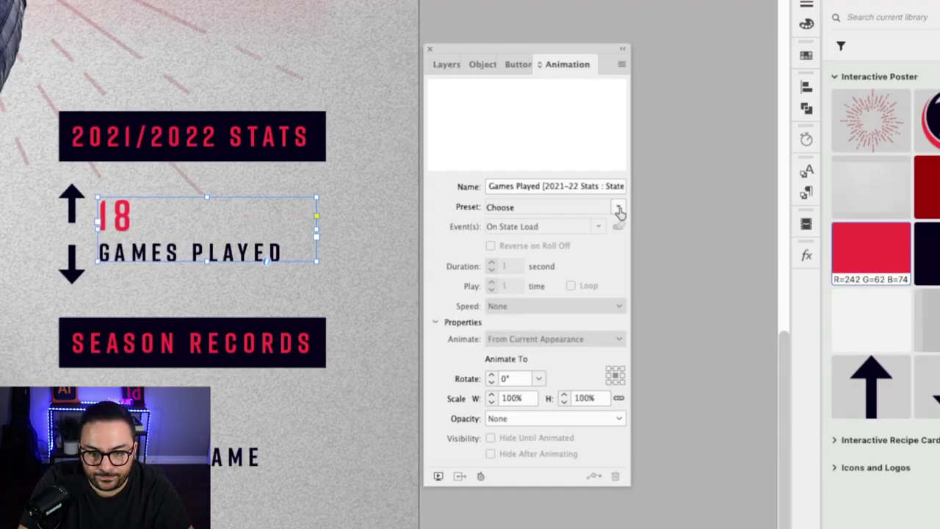
{"action": "left_click", "coordinate": [619, 207]}
{"action": "left_click", "coordinate": [661, 213]}
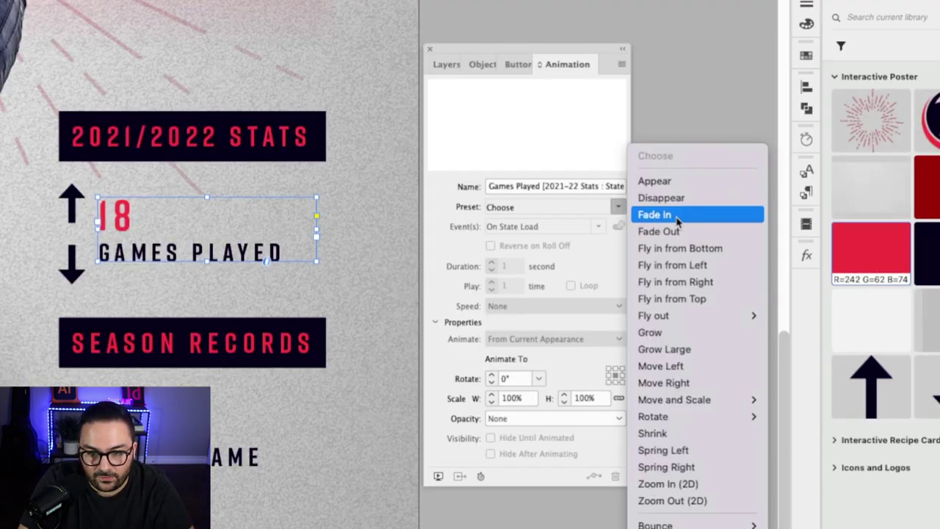
{"action": "left_click", "coordinate": [505, 265]}
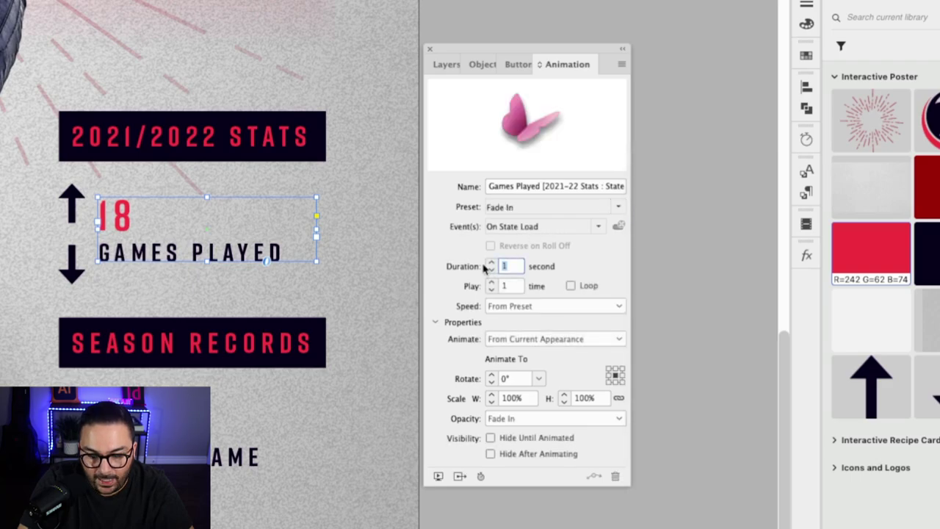
{"action": "type", "text": ".25"}
{"action": "key", "text": "Tab"}
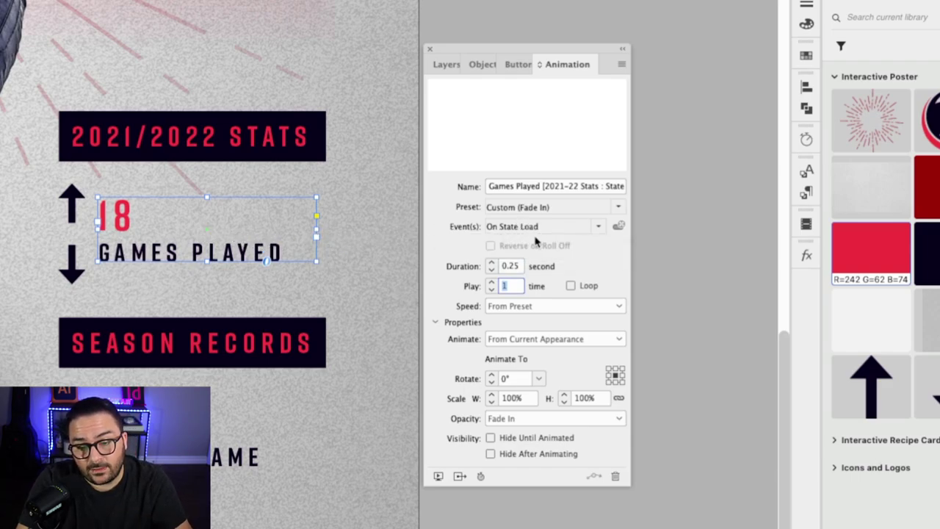
Step: Give State 2's 2,143 RUSHING YARDS text a 0.25-second Fade In animation
{"action": "left_click", "coordinate": [481, 64]}
{"action": "left_click", "coordinate": [487, 157]}
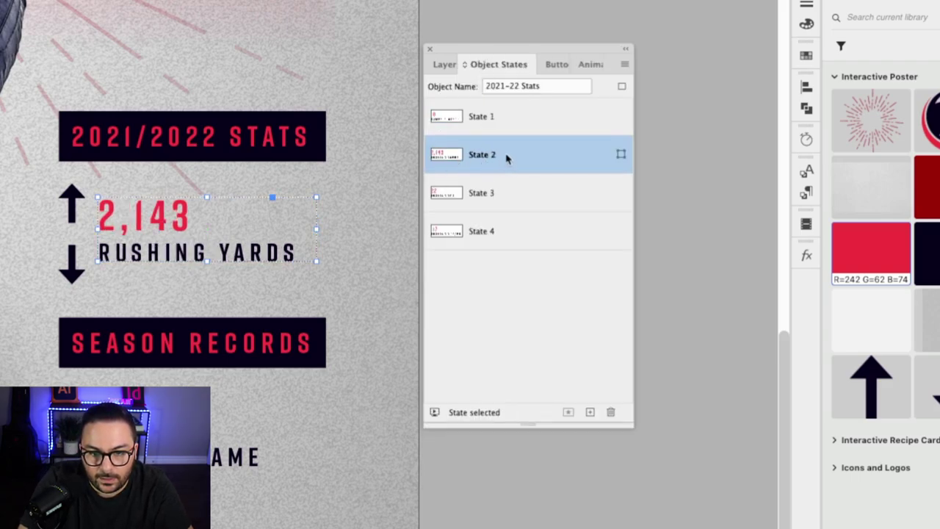
{"action": "left_click", "coordinate": [229, 201]}
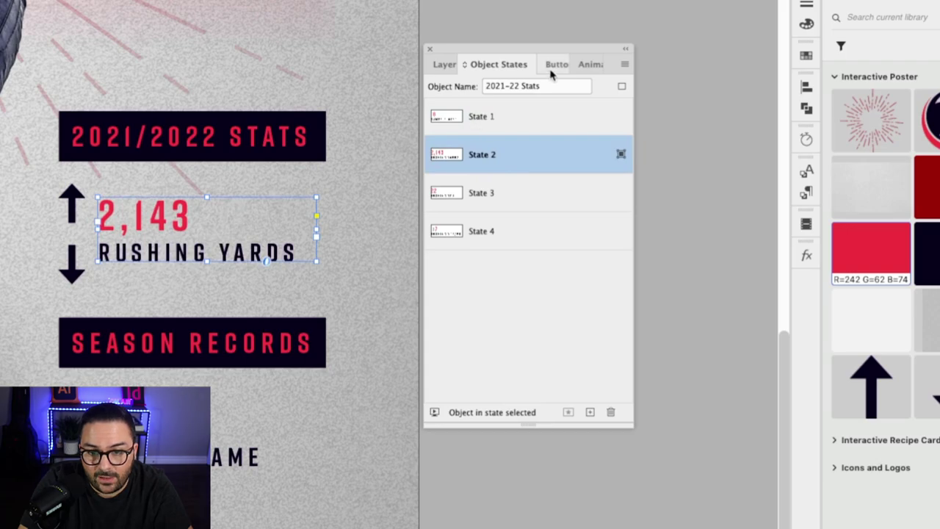
{"action": "left_click", "coordinate": [592, 66]}
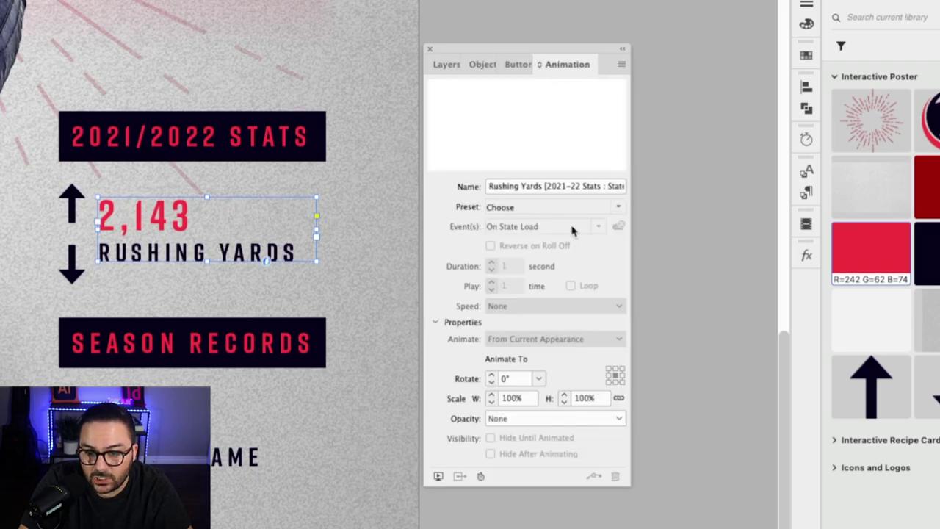
{"action": "left_click", "coordinate": [616, 208]}
{"action": "left_click", "coordinate": [650, 213]}
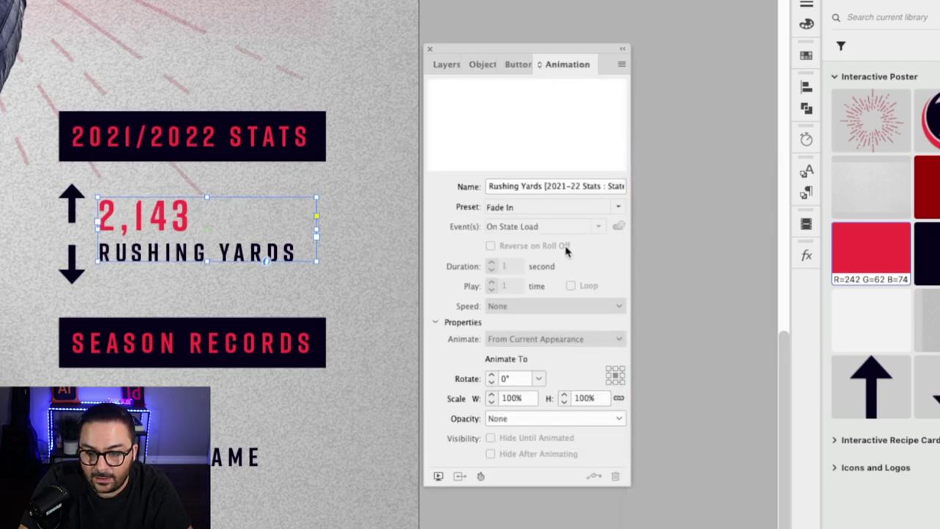
{"action": "type", "text": ".25"}
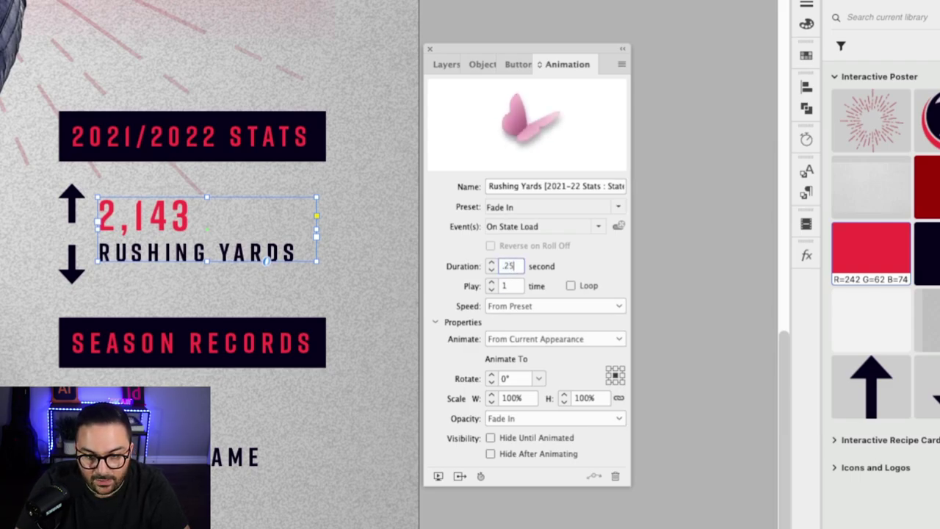
{"action": "key", "text": "Tab"}
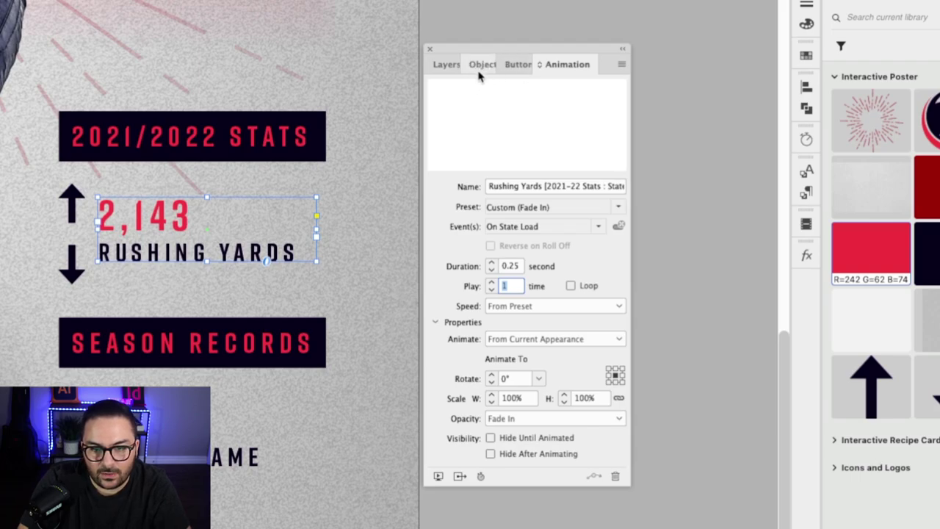
Step: Give State 3's 22 RUSHING TDS text a 0.25-second Fade In animation
{"action": "left_click", "coordinate": [484, 65]}
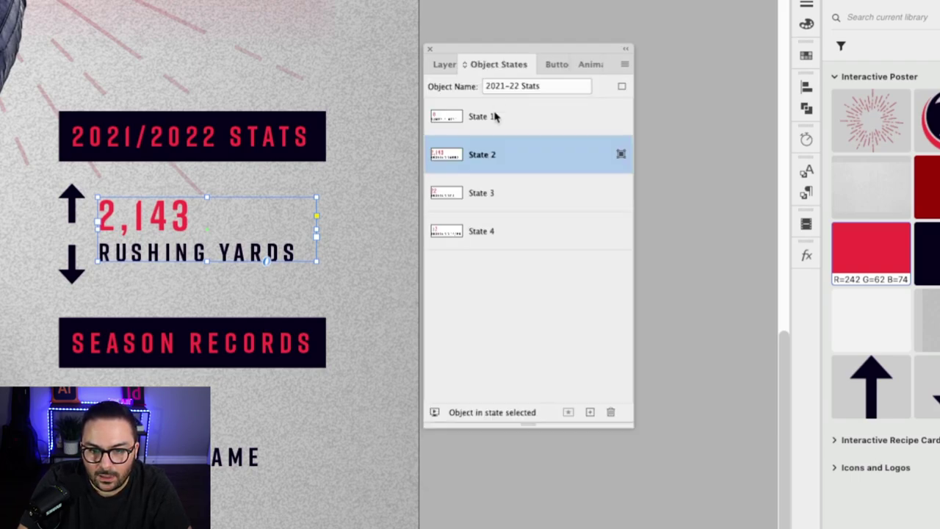
{"action": "left_click", "coordinate": [486, 193]}
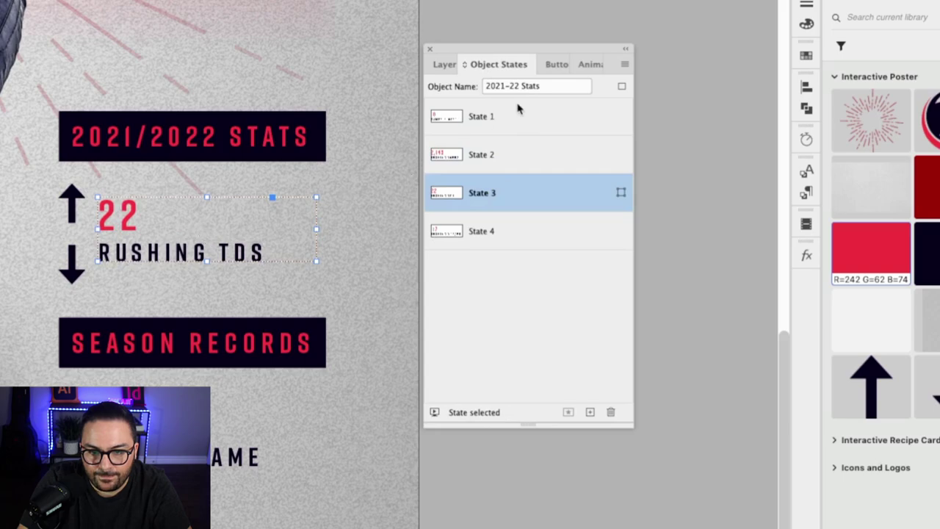
{"action": "left_click", "coordinate": [238, 258]}
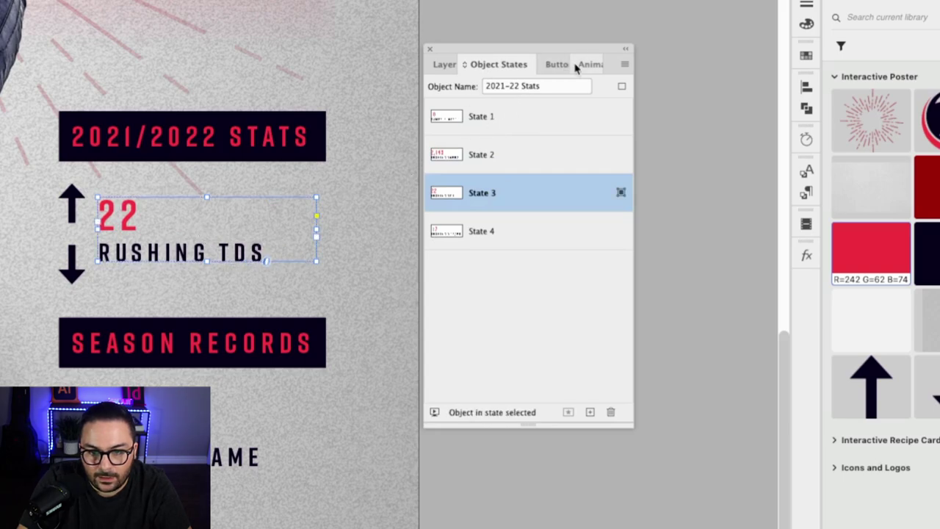
{"action": "left_click", "coordinate": [588, 63]}
{"action": "left_click", "coordinate": [618, 208]}
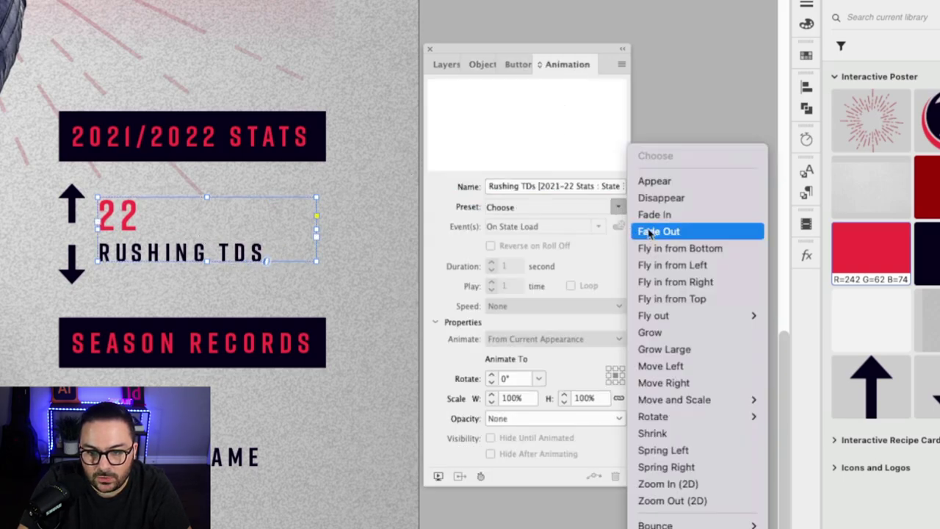
{"action": "left_click", "coordinate": [657, 215]}
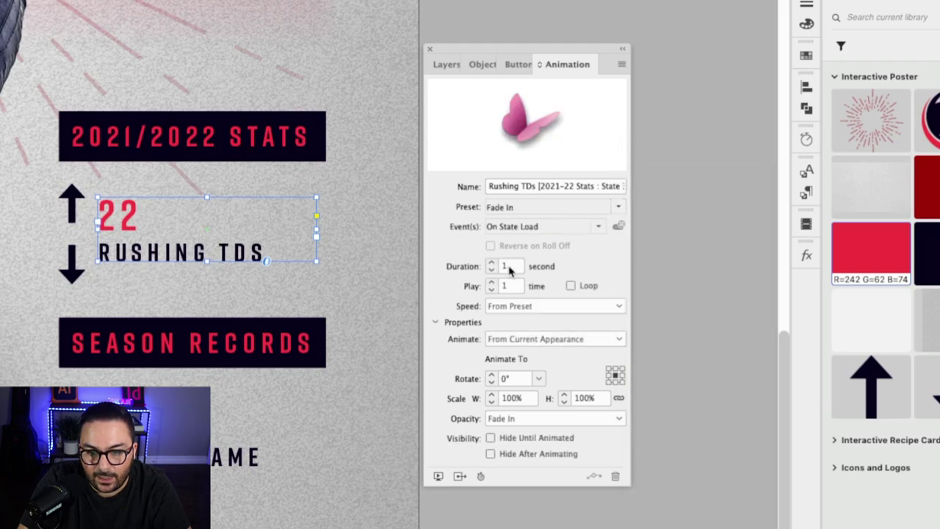
{"action": "double_click", "coordinate": [507, 267]}
{"action": "type", "text": ".25"}
{"action": "key", "text": "Tab"}
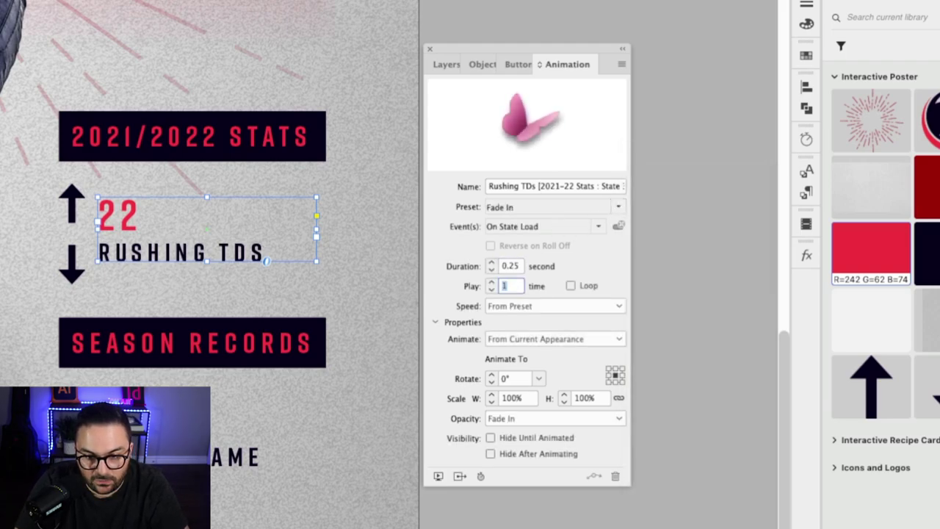
Step: Fade in State 4's 117 RUSHING YDS/PG text over 0.25 seconds, then reset to 18 GAMES PLAYED
{"action": "left_click", "coordinate": [478, 65]}
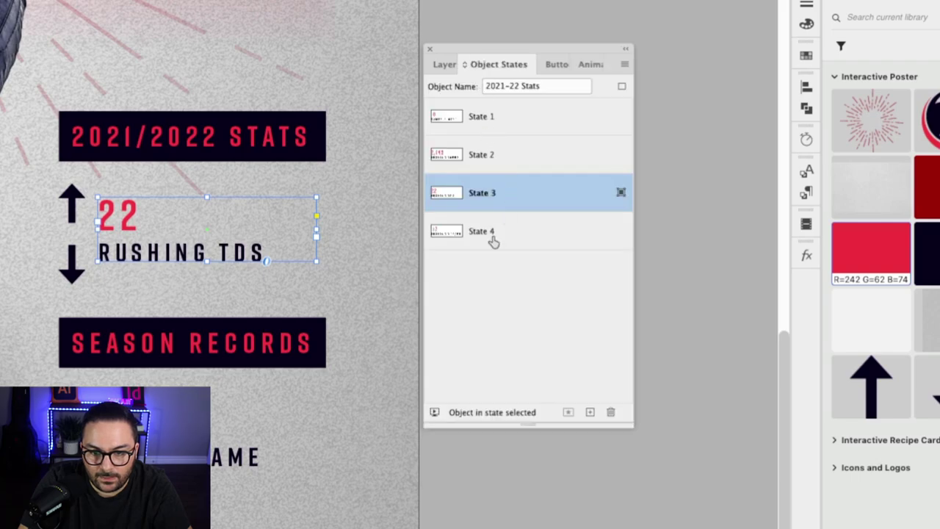
{"action": "left_click", "coordinate": [489, 233]}
{"action": "left_click", "coordinate": [587, 65]}
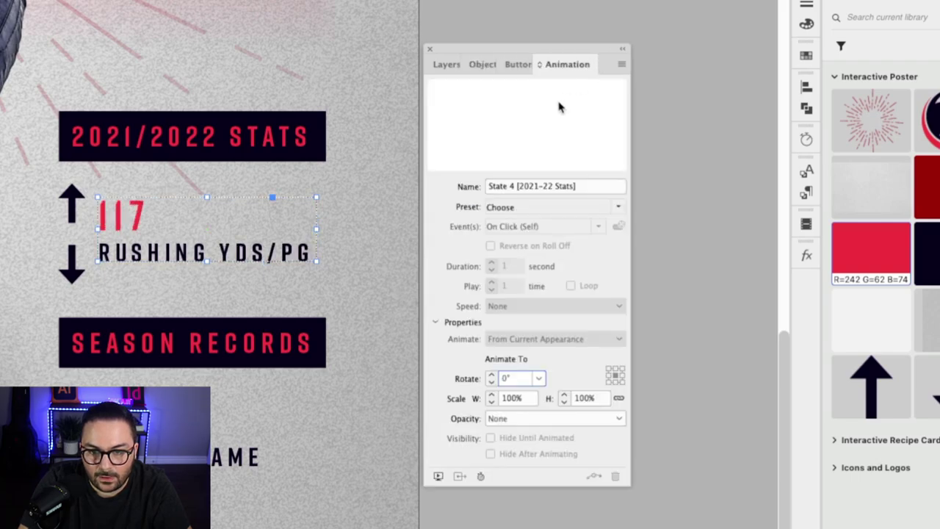
{"action": "left_click", "coordinate": [492, 65]}
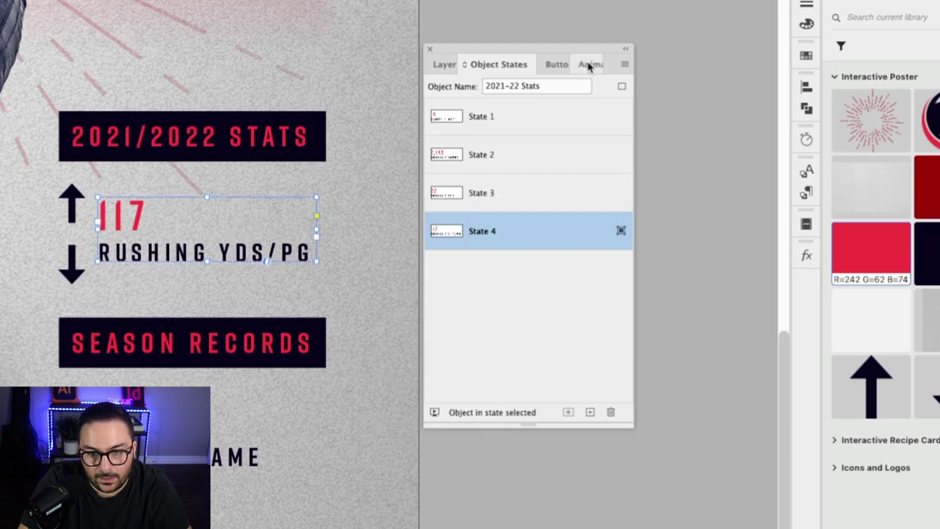
{"action": "left_click", "coordinate": [588, 64]}
{"action": "left_click", "coordinate": [617, 207]}
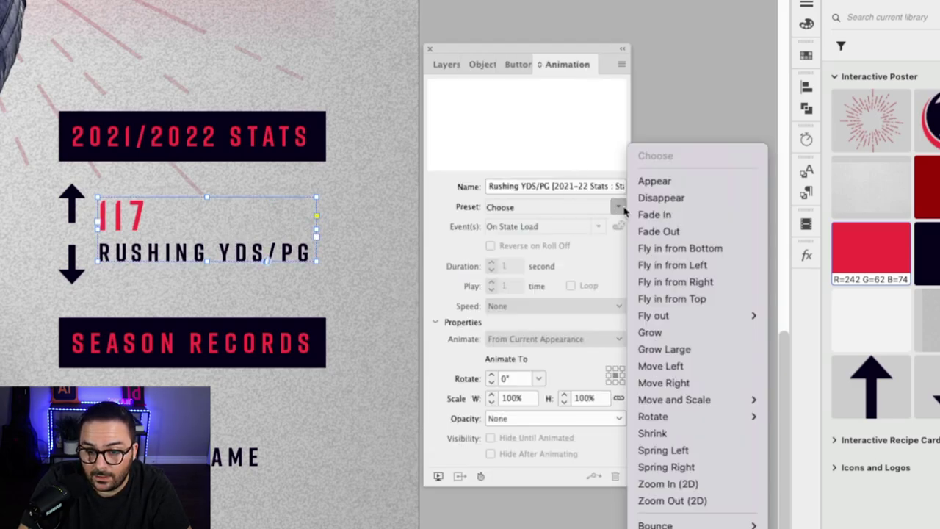
{"action": "left_click", "coordinate": [665, 215]}
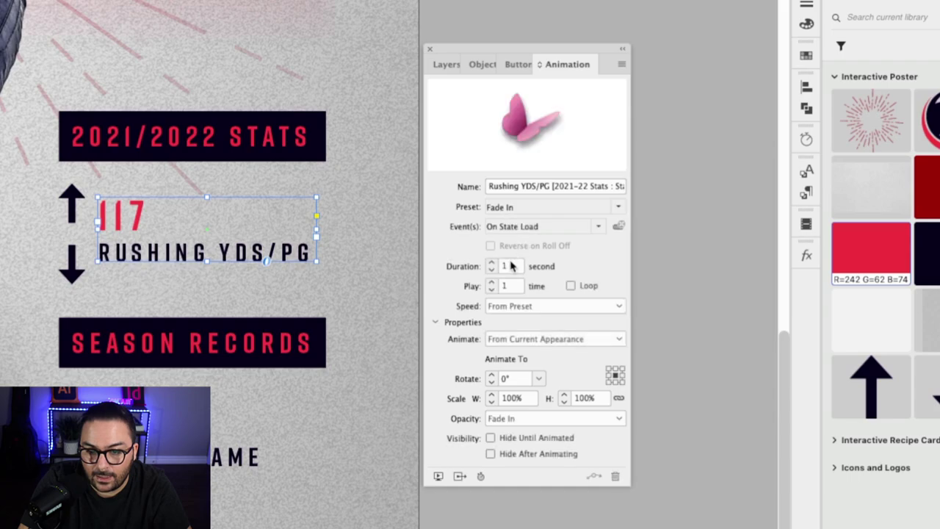
{"action": "double_click", "coordinate": [505, 266]}
{"action": "type", "text": ".25"}
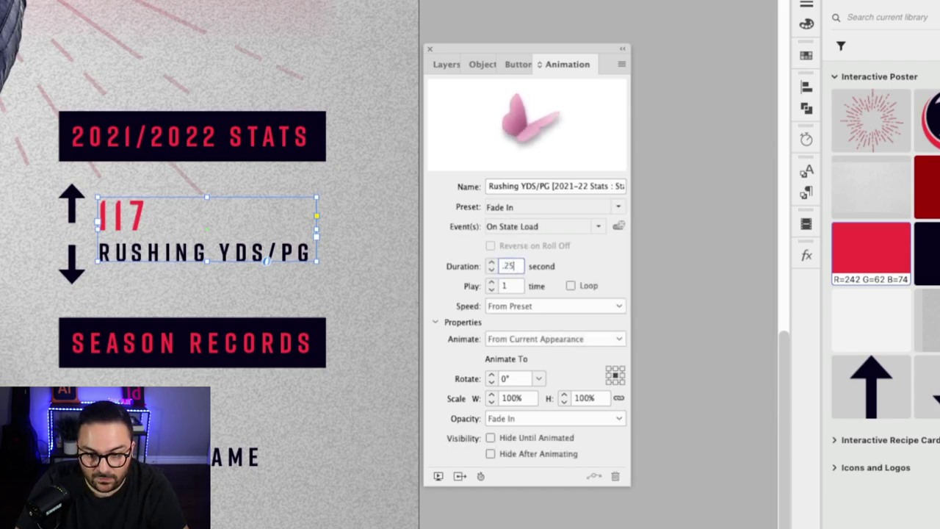
{"action": "key", "text": "Return"}
{"action": "left_click", "coordinate": [474, 64]}
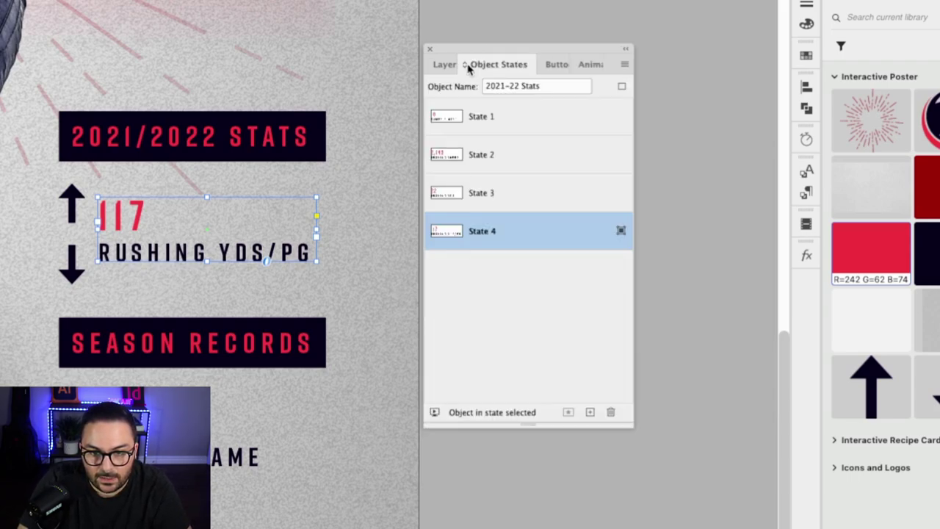
{"action": "left_click", "coordinate": [488, 123]}
{"action": "left_click", "coordinate": [434, 413]}
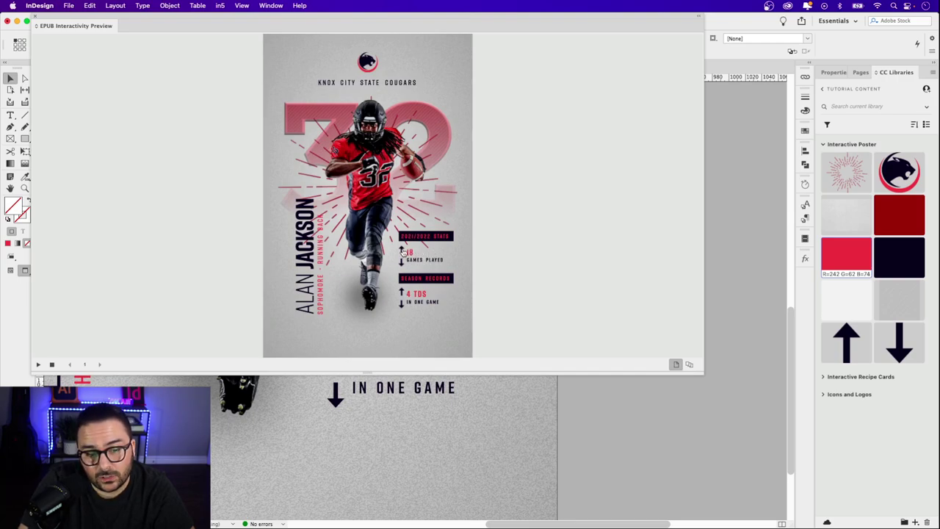
{"action": "left_click", "coordinate": [402, 251]}
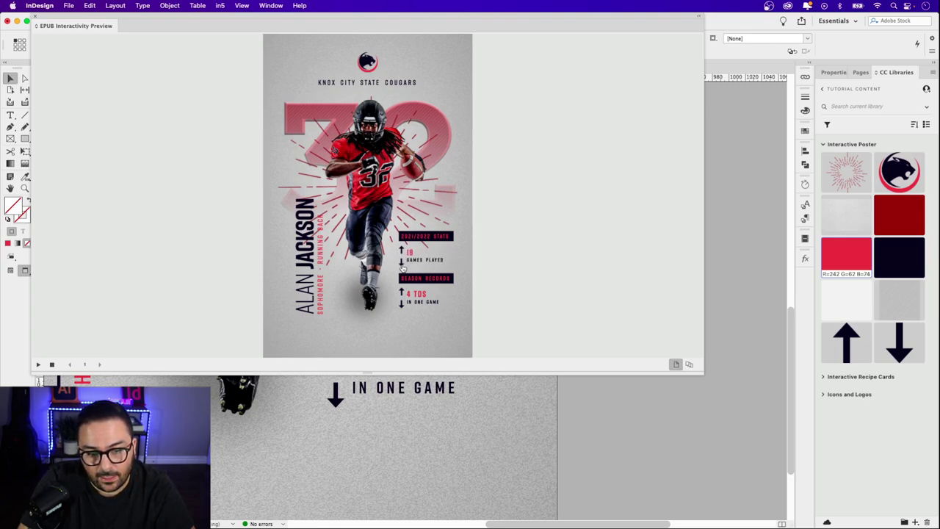
{"action": "left_click", "coordinate": [401, 264]}
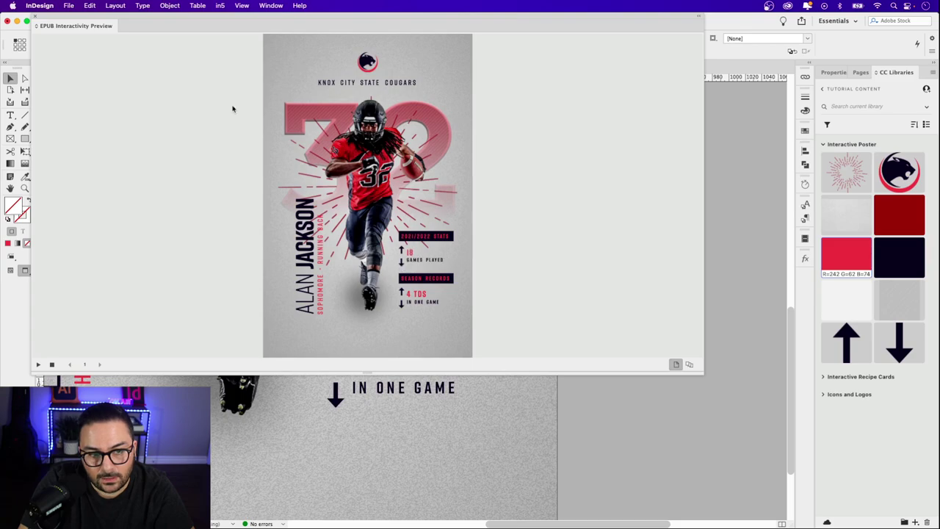
{"action": "left_click", "coordinate": [36, 17]}
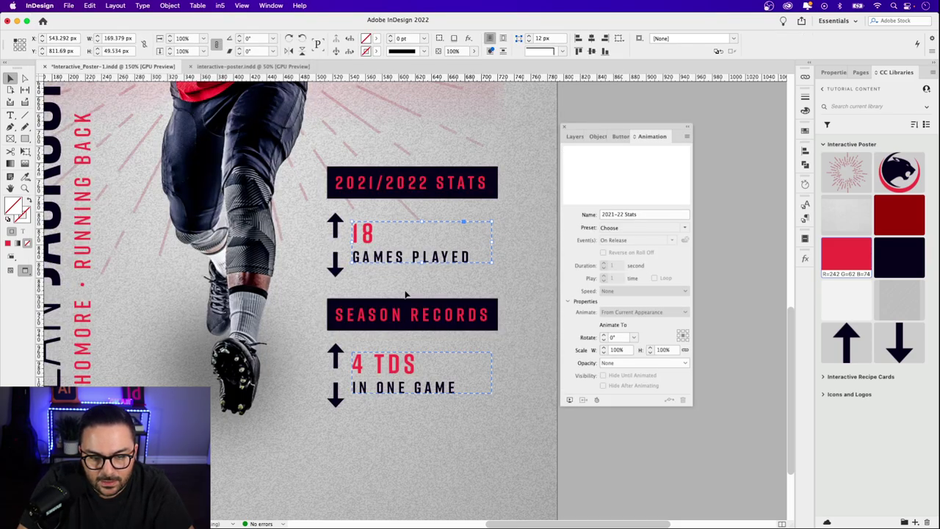
Step: Deselect everything and zoom out to fit the whole page in view
{"action": "left_click", "coordinate": [500, 279]}
{"action": "key", "text": "super+minus"}
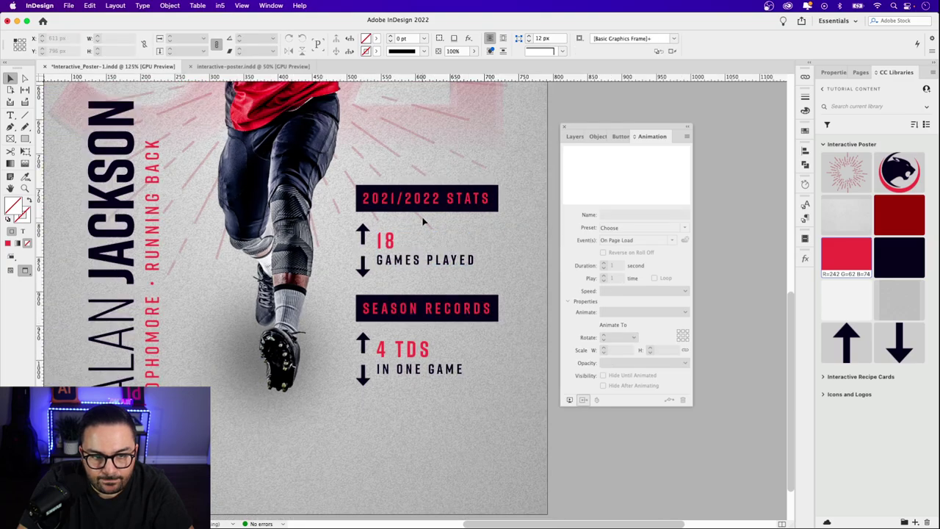
{"action": "key", "text": "super+minus"}
{"action": "key", "text": "super+minus"}
{"action": "key", "text": "super+0"}
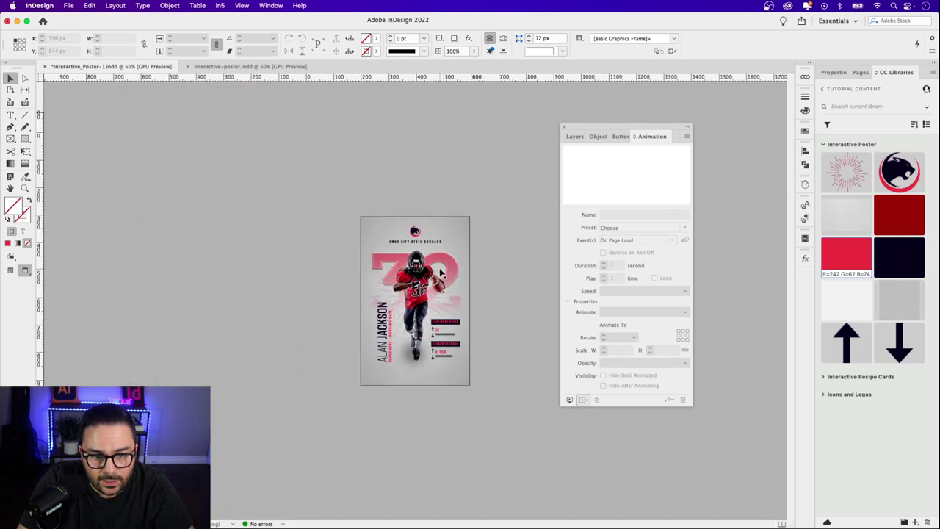
{"action": "scroll", "coordinate": [363, 254], "scroll_direction": "up", "scroll_amount": 5}
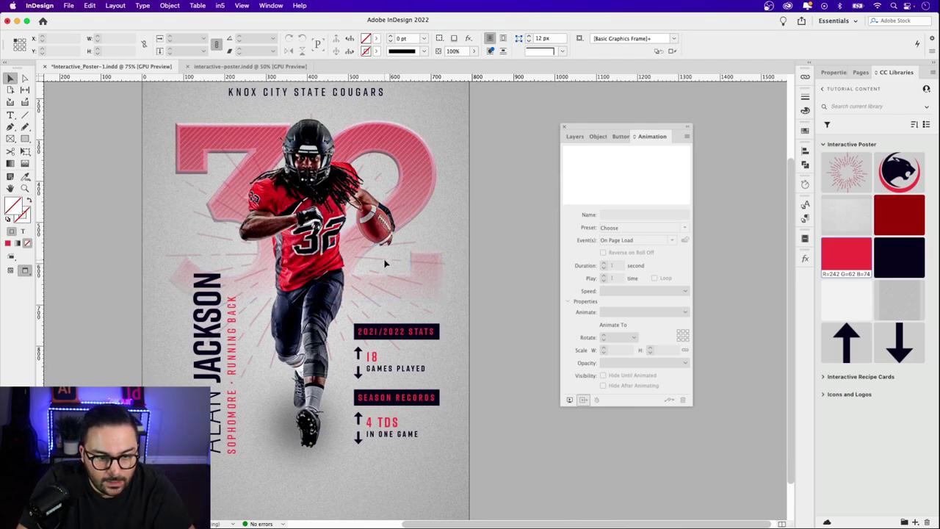
{"action": "left_click", "coordinate": [575, 136]}
Step: Unlock the burst and give it a 0.5-second Zoom In (2D) animation, then preview it
{"action": "left_click", "coordinate": [576, 322]}
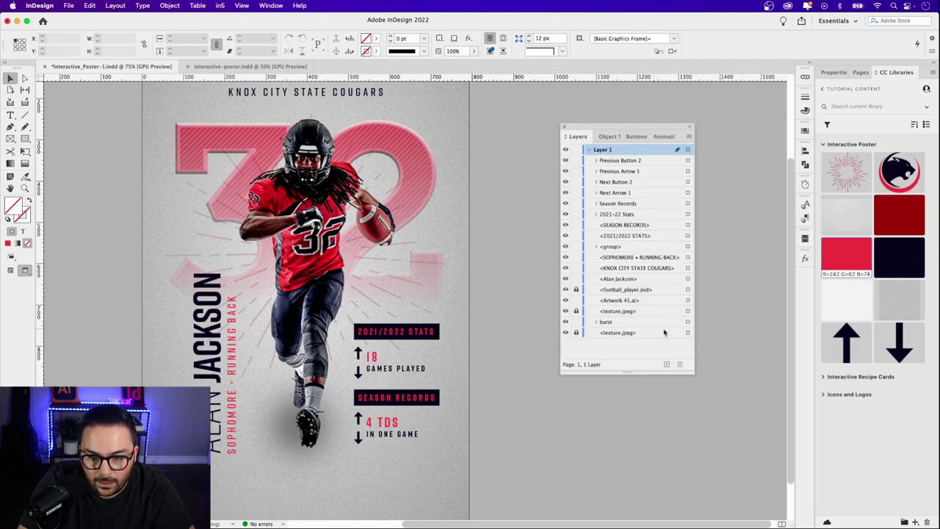
{"action": "left_click", "coordinate": [687, 321]}
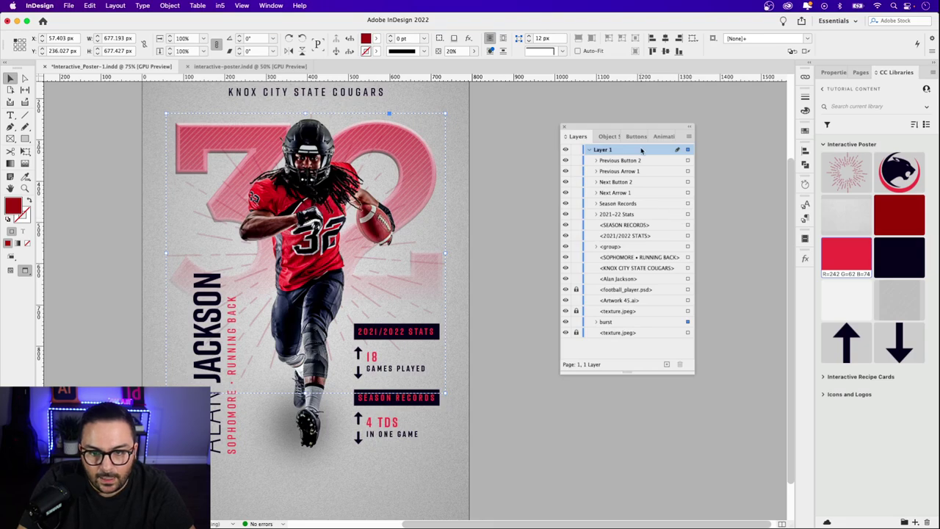
{"action": "left_click", "coordinate": [663, 138]}
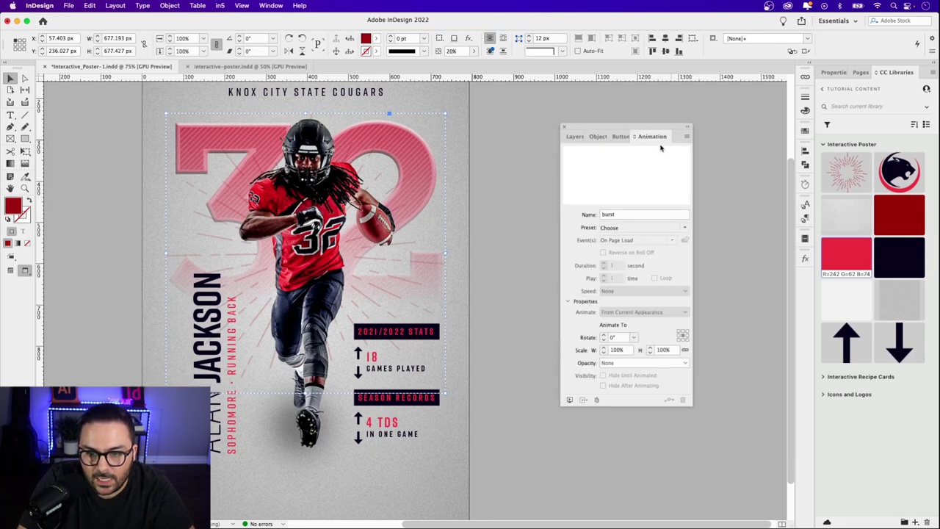
{"action": "left_click", "coordinate": [685, 228]}
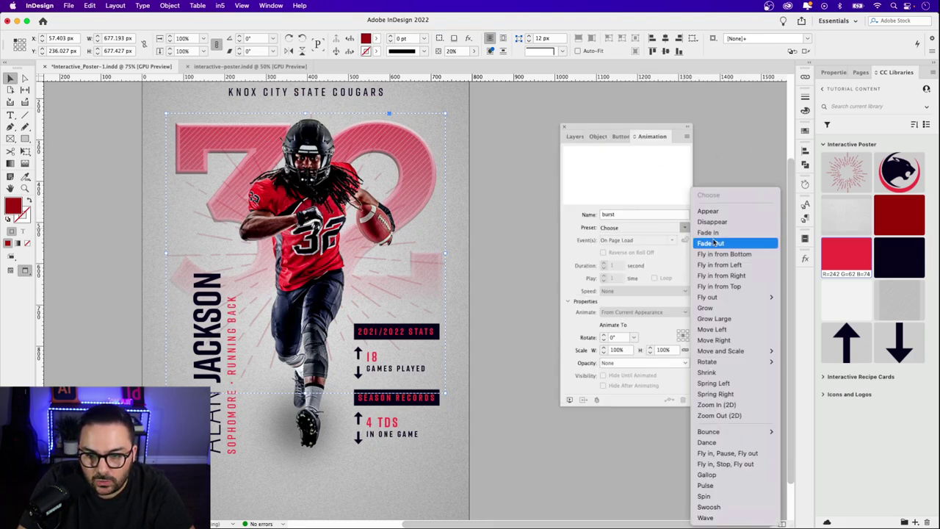
{"action": "left_click", "coordinate": [716, 404]}
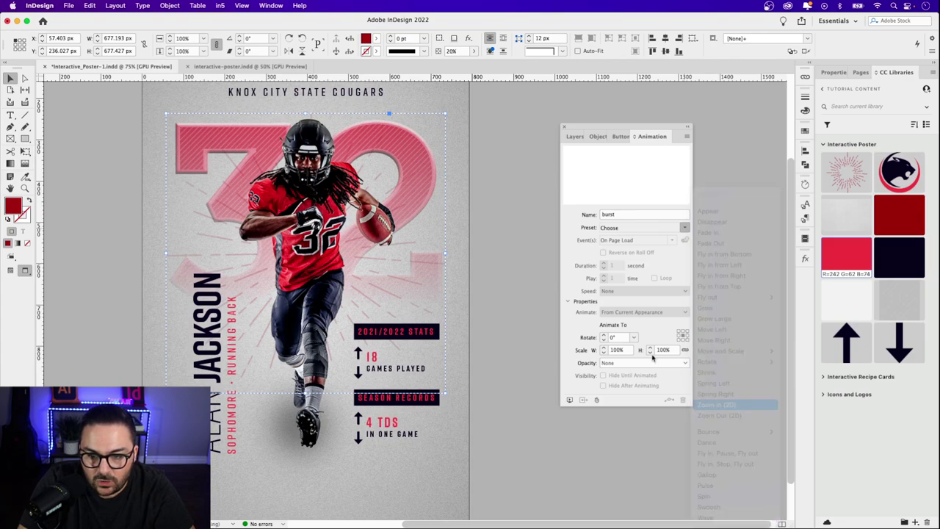
{"action": "left_click", "coordinate": [615, 265]}
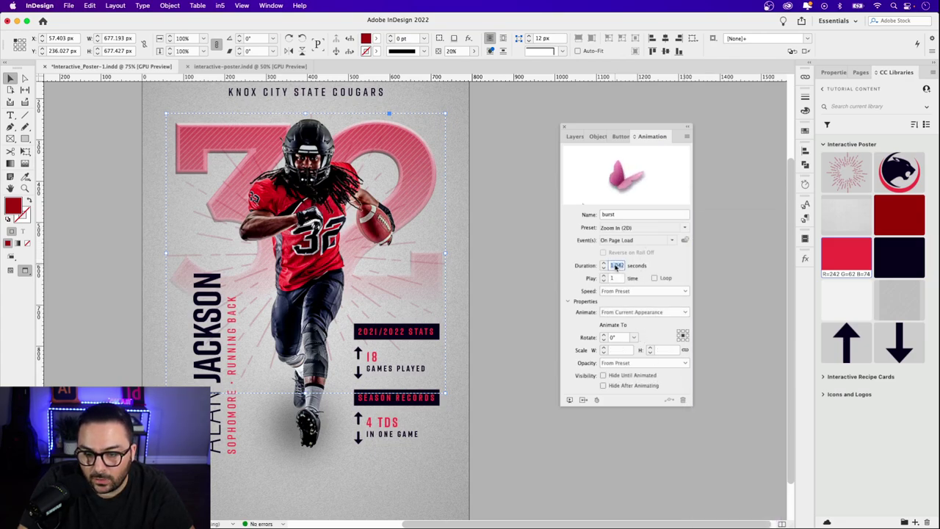
{"action": "type", "text": "0.5"}
{"action": "key", "text": "Tab"}
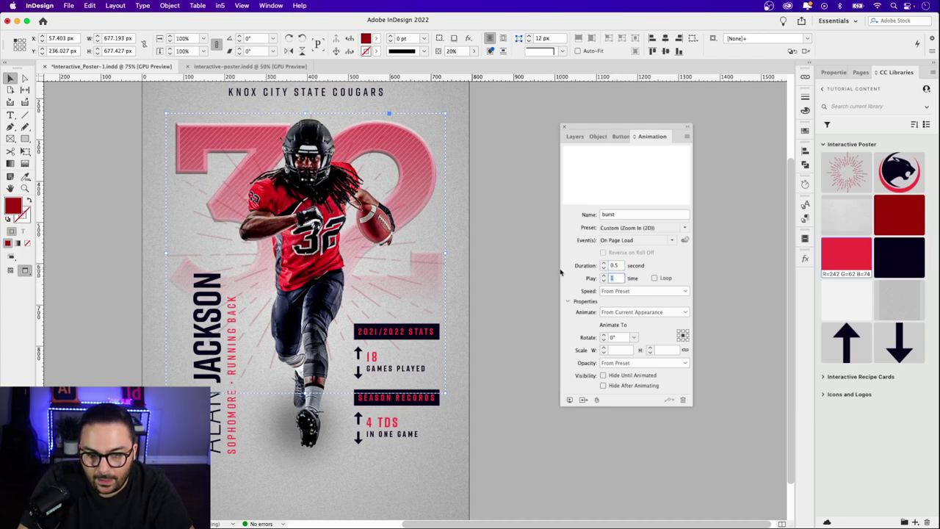
{"action": "left_click", "coordinate": [569, 400]}
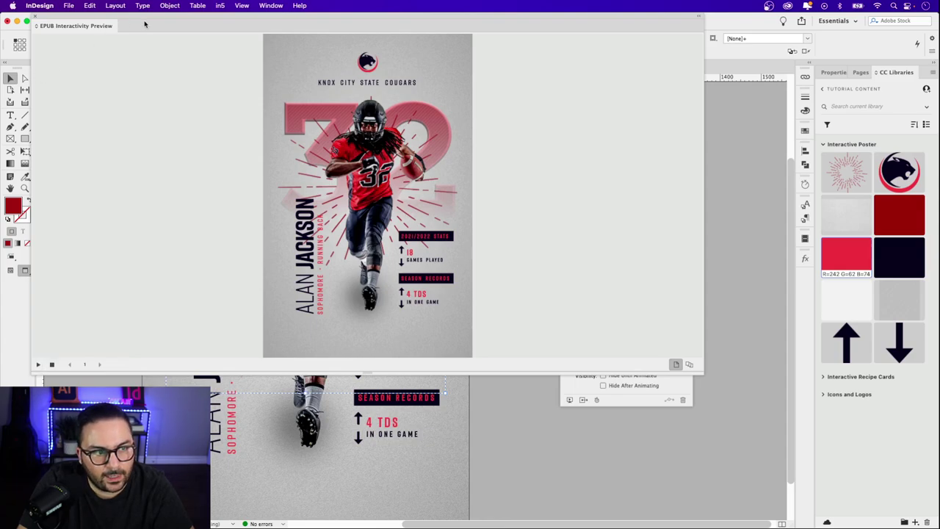
Step: Replay the preview and cycle both stat boxes, bringing Season Records to 8.4 YDS PER CARRY
{"action": "left_click_drag", "start_coordinate": [145, 24], "coordinate": [168, 34]}
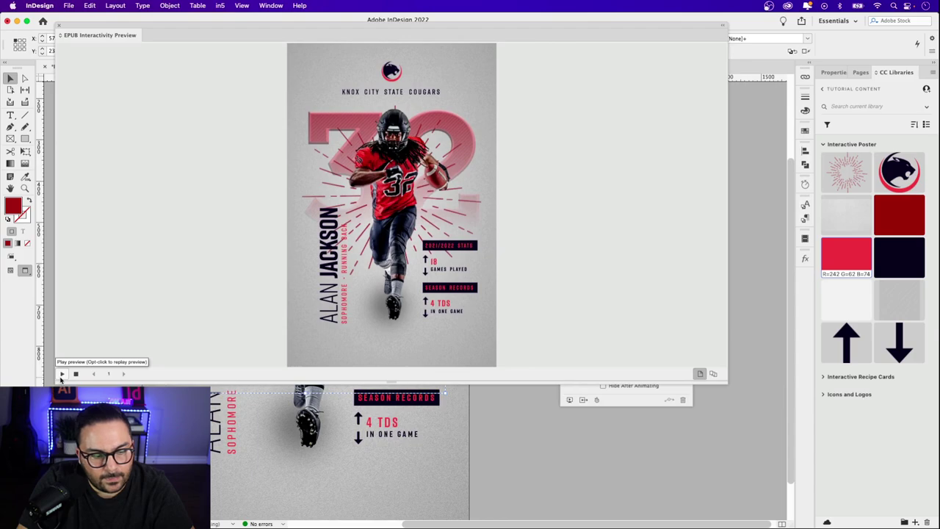
{"action": "left_click", "coordinate": [63, 374]}
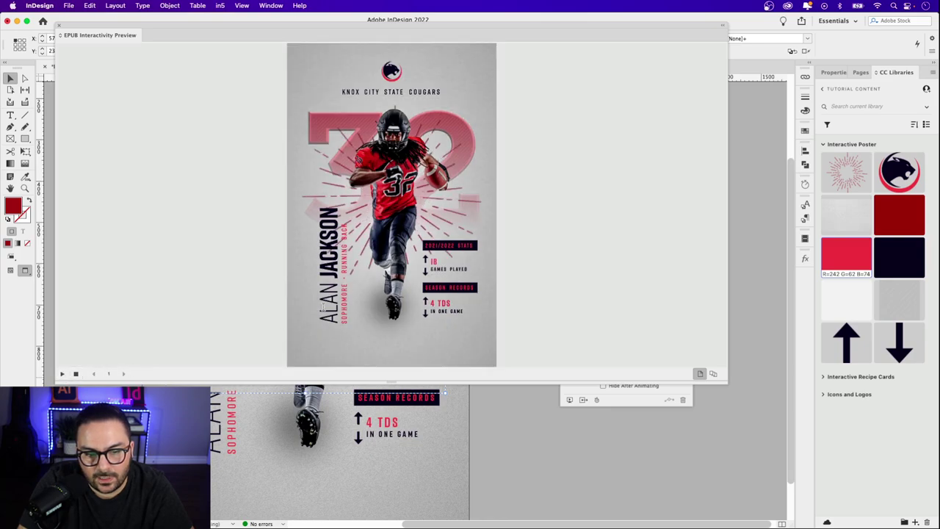
{"action": "left_click", "coordinate": [425, 260]}
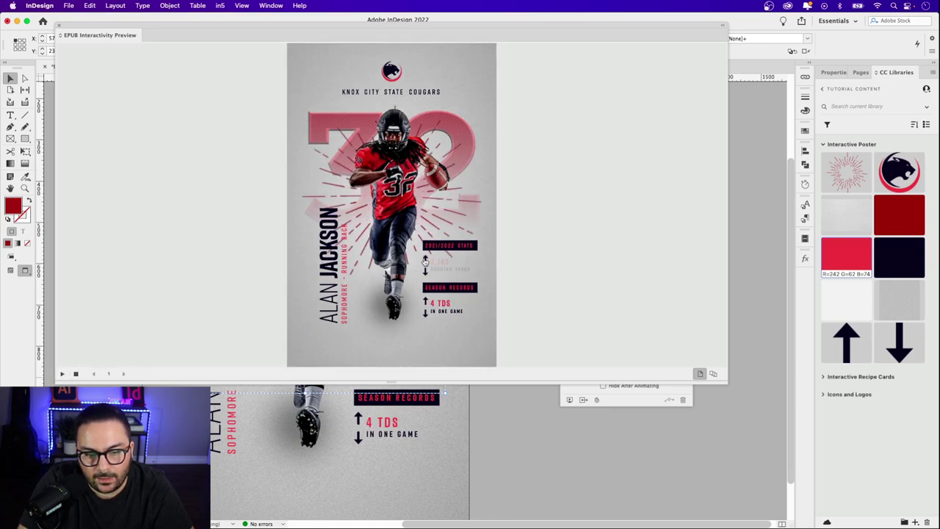
{"action": "left_click", "coordinate": [424, 304]}
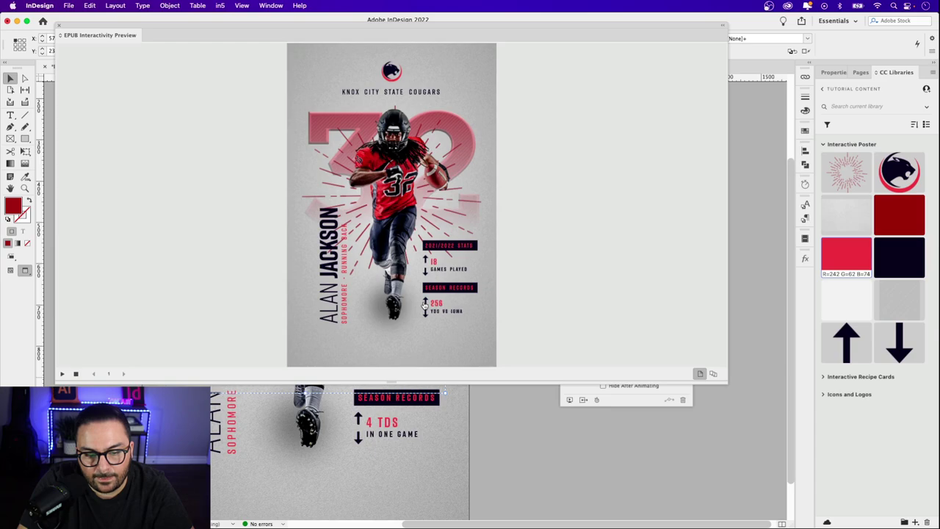
Step: Close the interactive preview, then unlock football_player.psd in Layers and select it
{"action": "left_click", "coordinate": [64, 27]}
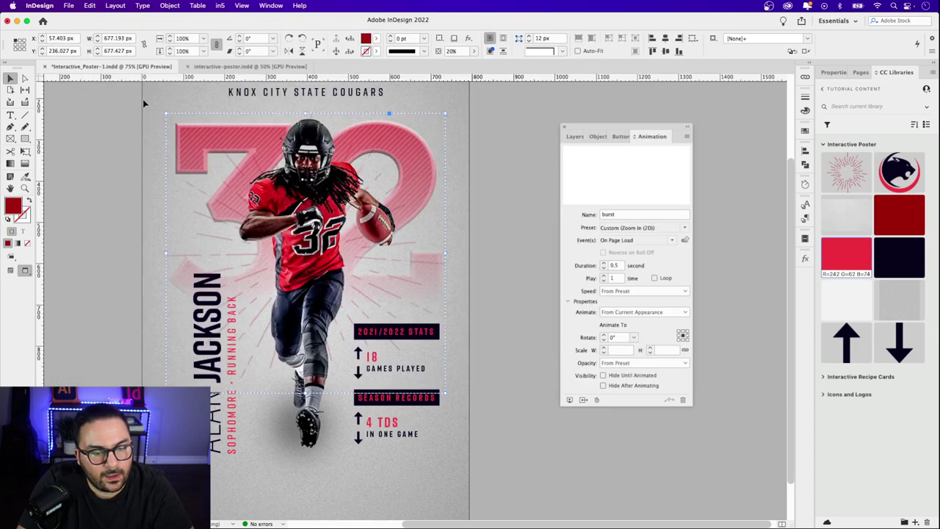
{"action": "left_click", "coordinate": [321, 202]}
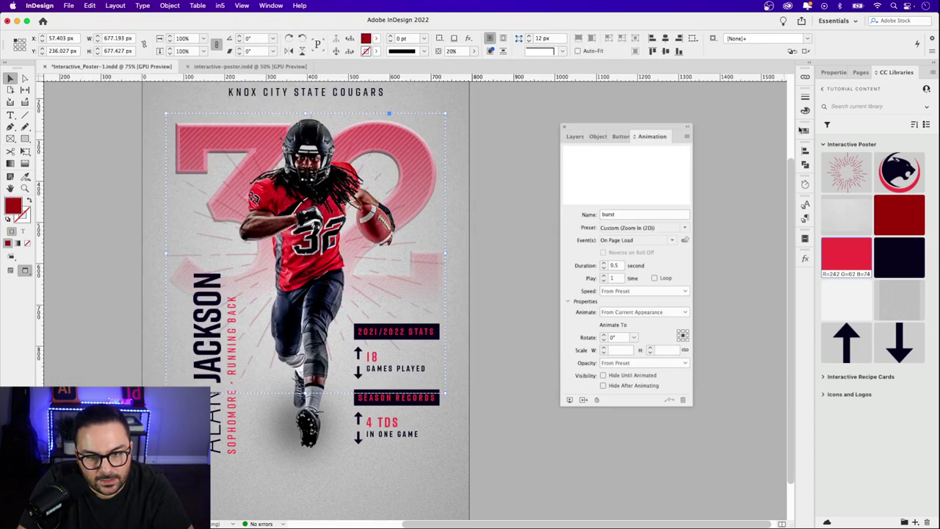
{"action": "left_click", "coordinate": [572, 136]}
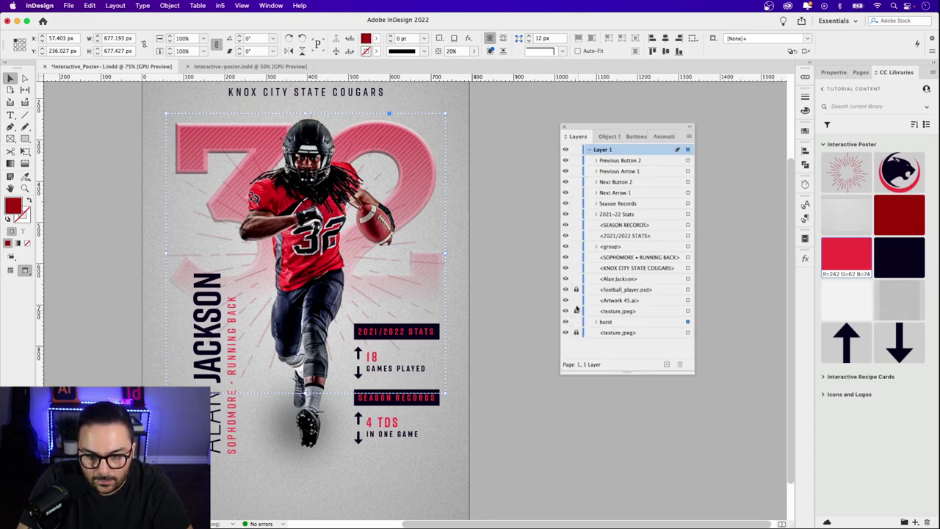
{"action": "left_click", "coordinate": [575, 290]}
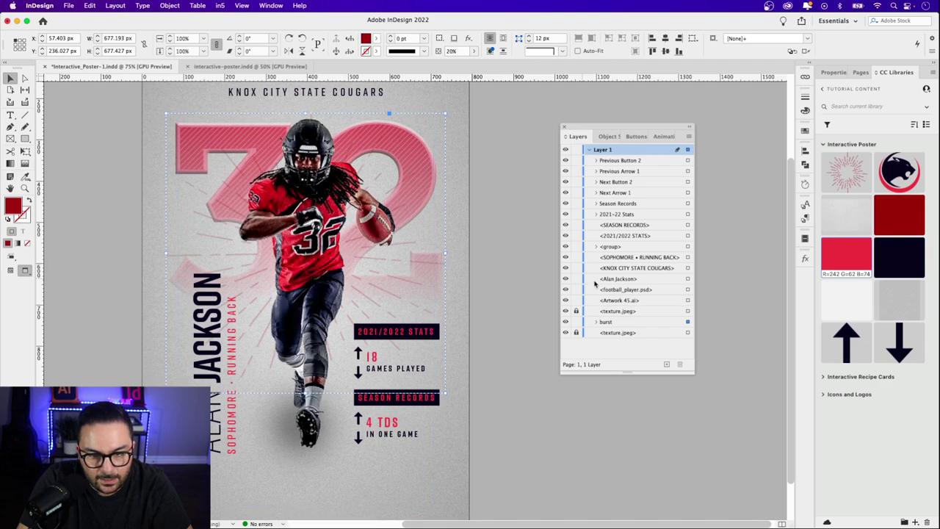
{"action": "left_click", "coordinate": [687, 289]}
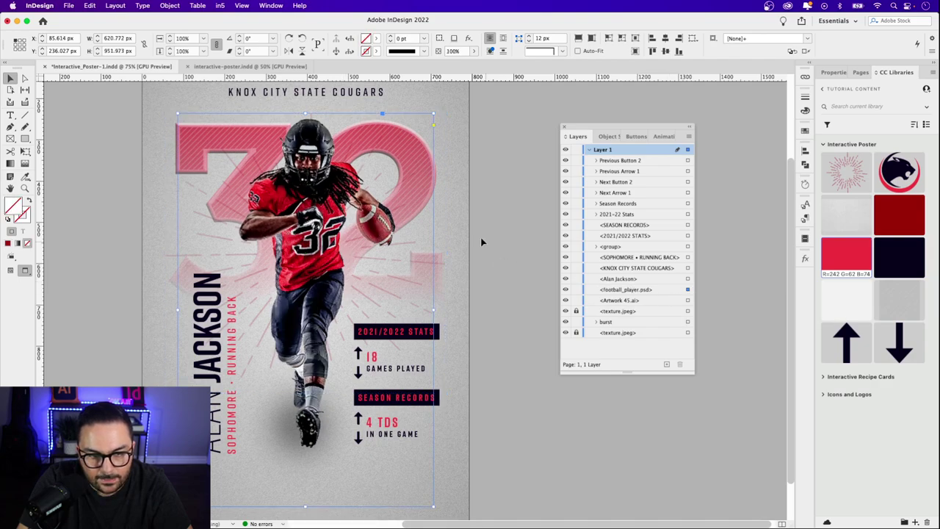
Step: Give the player image a Fade In animation with a 0.5 second duration
{"action": "left_click", "coordinate": [663, 136]}
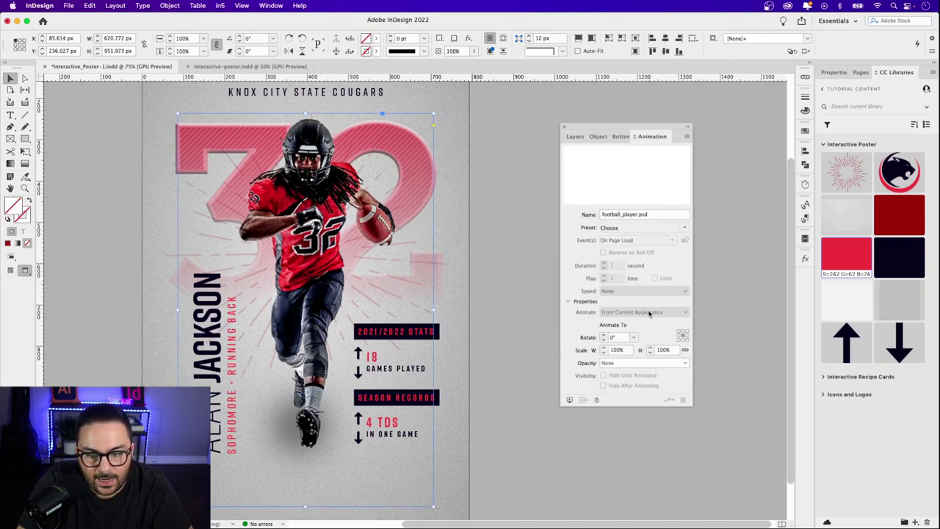
{"action": "left_click", "coordinate": [683, 228]}
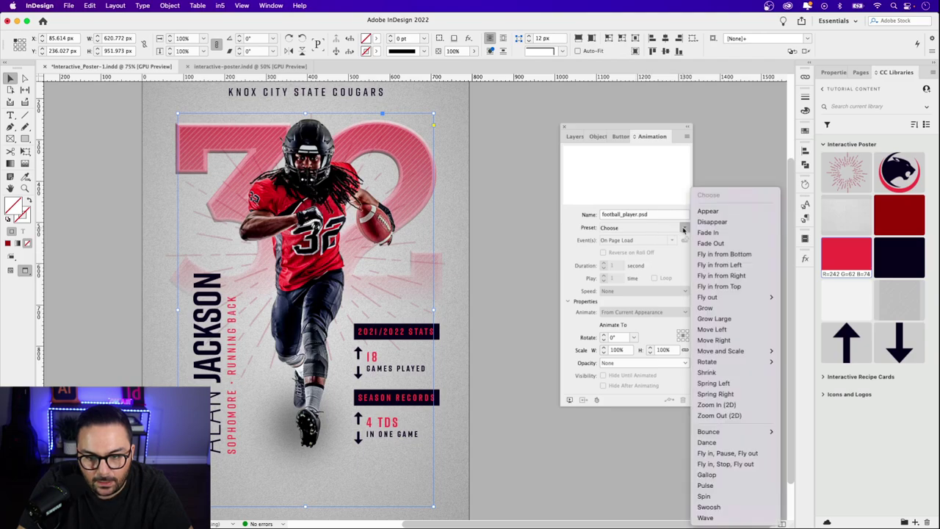
{"action": "left_click", "coordinate": [707, 232]}
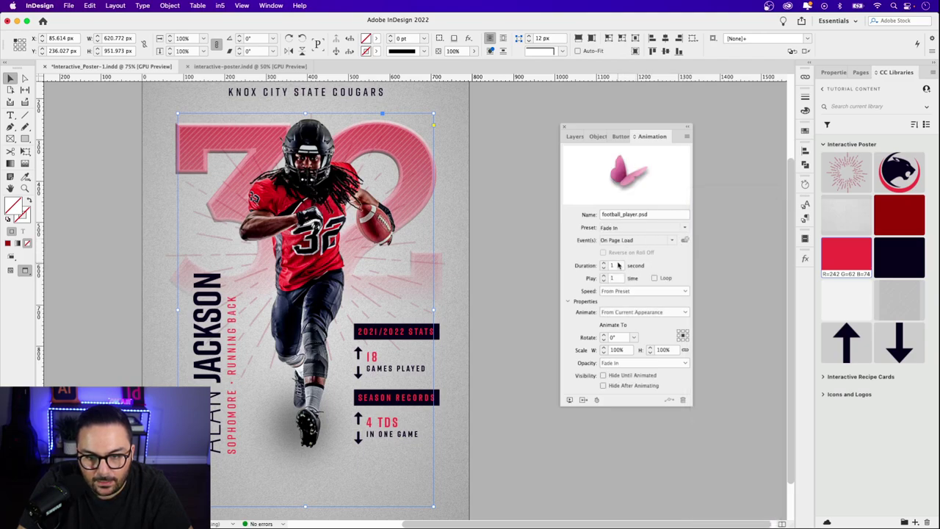
{"action": "double_click", "coordinate": [613, 265]}
{"action": "type", "text": "0.5"}
{"action": "key", "text": "Tab"}
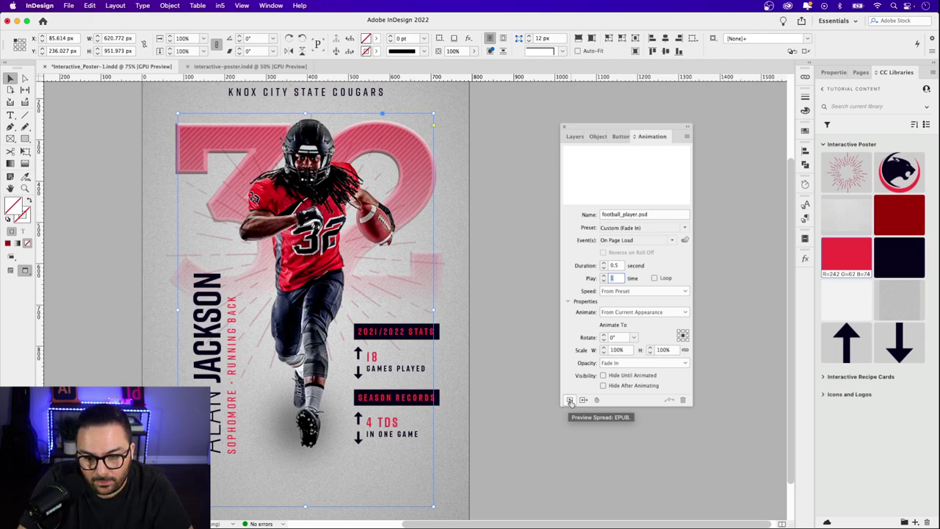
{"action": "left_click", "coordinate": [570, 400]}
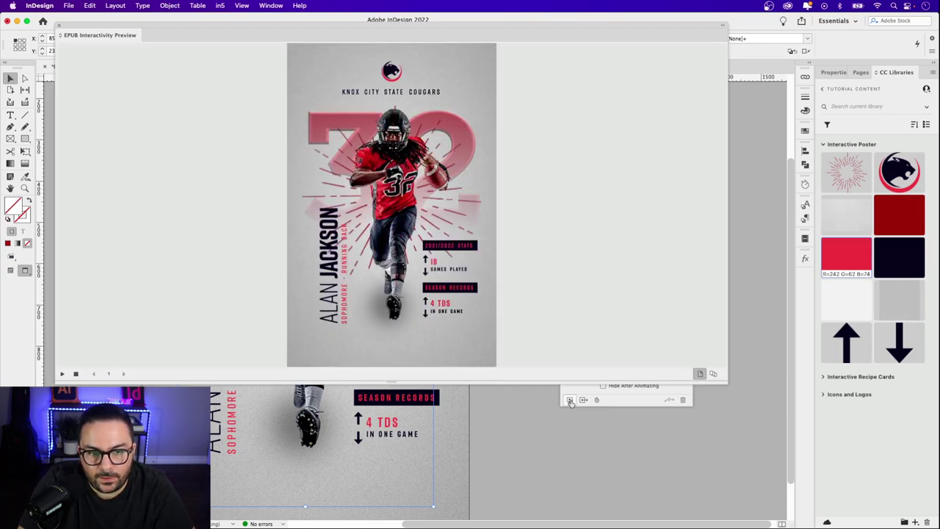
{"action": "left_click", "coordinate": [425, 260]}
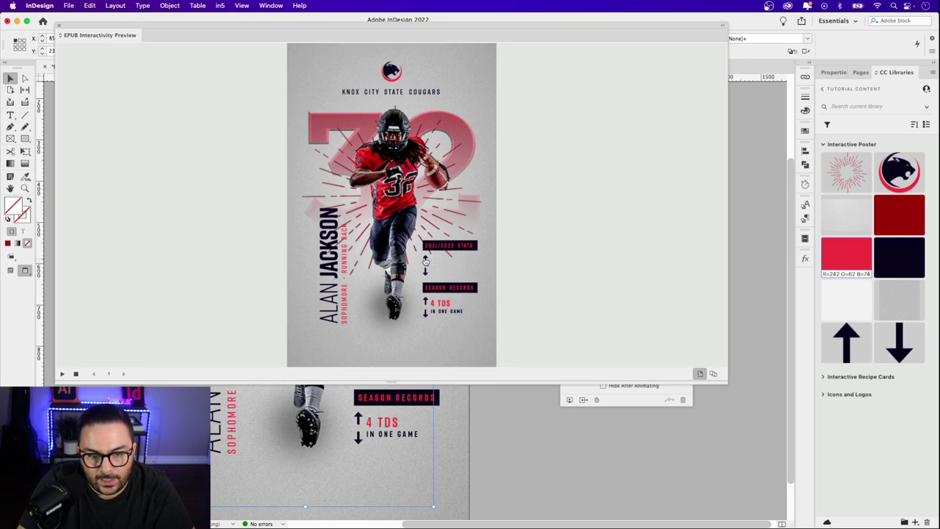
{"action": "left_click", "coordinate": [425, 303]}
{"action": "left_click", "coordinate": [425, 303]}
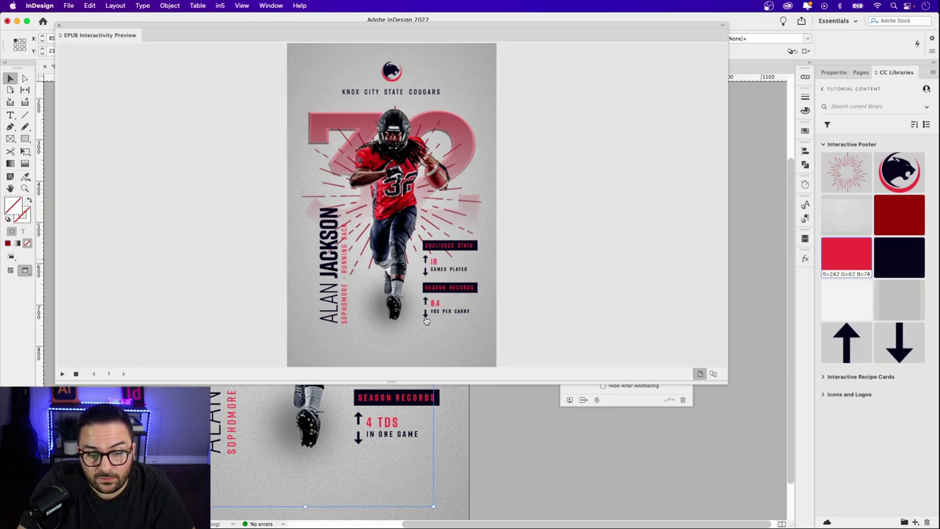
{"action": "left_click", "coordinate": [425, 303]}
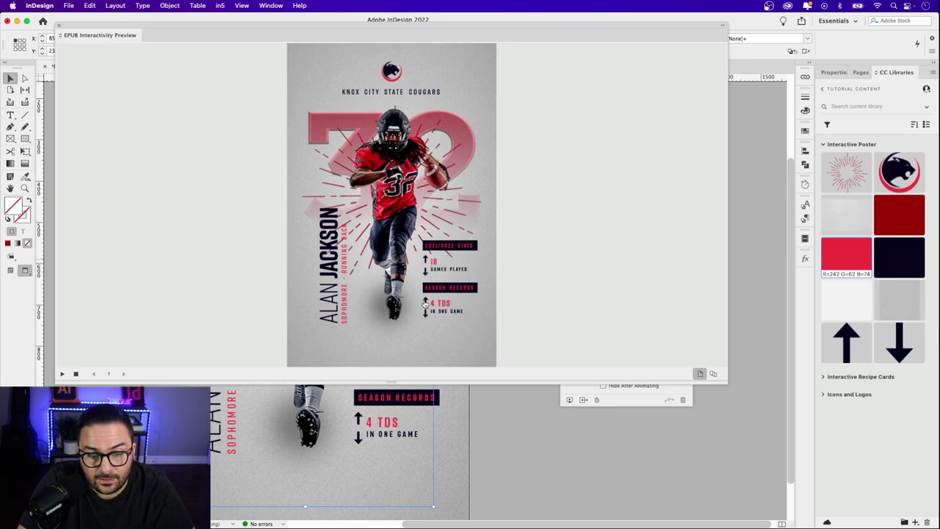
{"action": "left_click", "coordinate": [59, 26]}
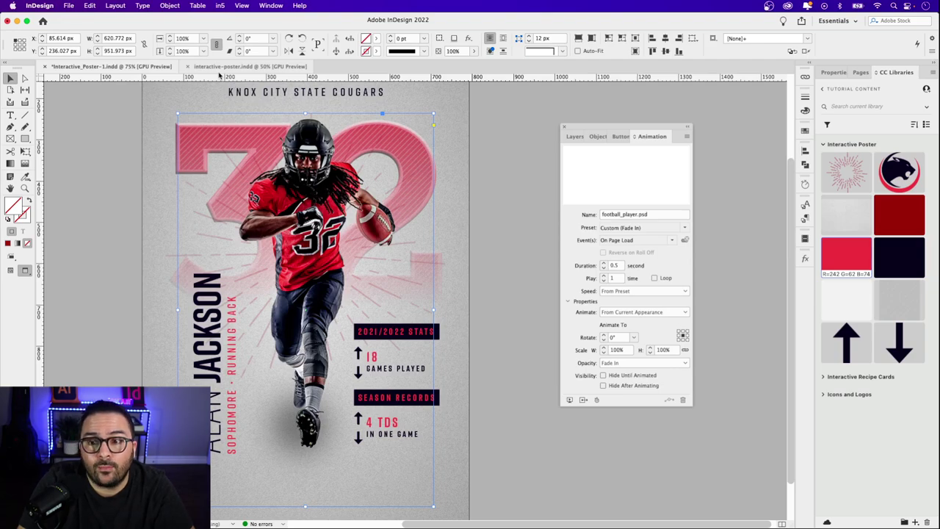
Step: Fit the whole poster page in the window and start Publish Online from Share
{"action": "left_click", "coordinate": [220, 67]}
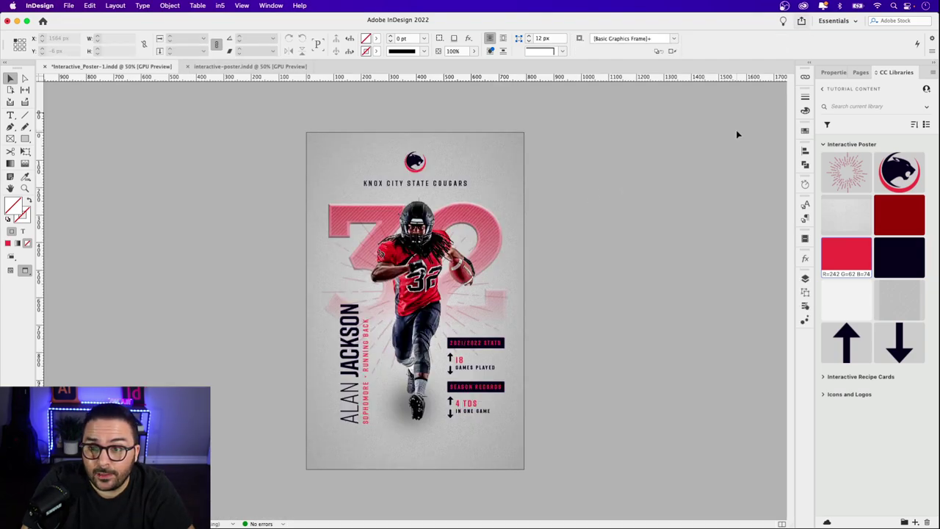
{"action": "left_click", "coordinate": [802, 22]}
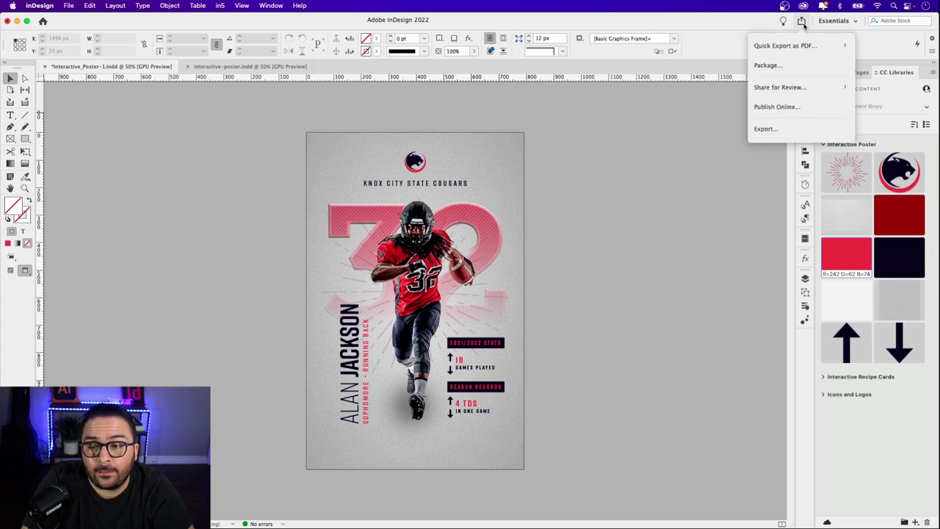
{"action": "left_click", "coordinate": [801, 108]}
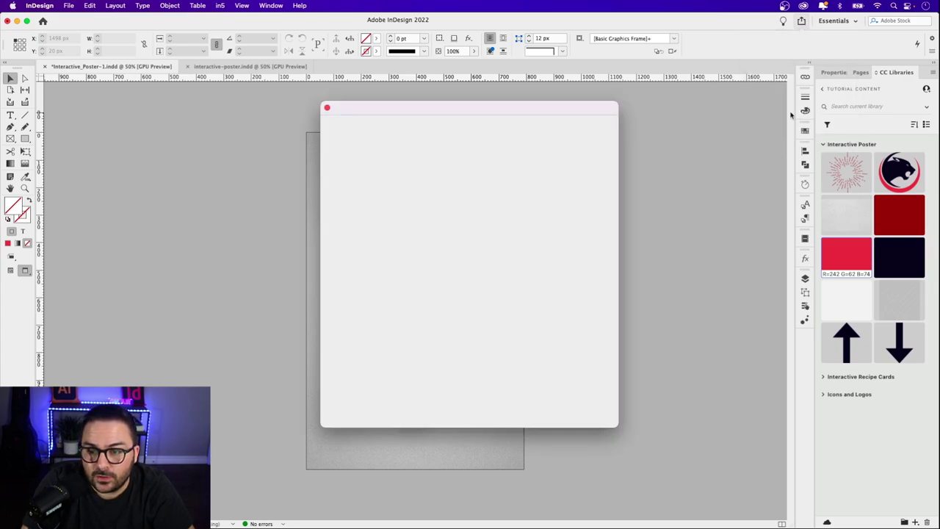
{"action": "left_click_drag", "start_coordinate": [546, 111], "coordinate": [545, 134]}
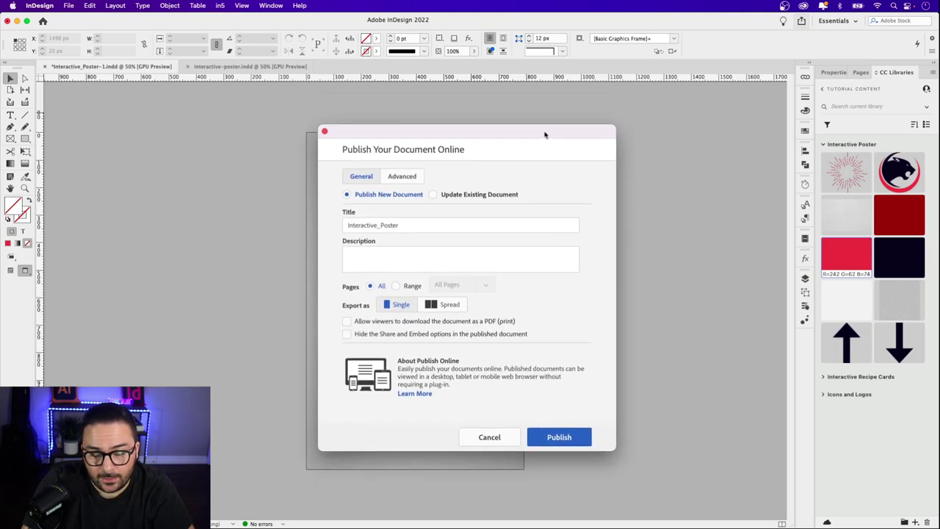
Step: Select the Interactive_Poster title text in the Publish Online dialog
{"action": "left_click_drag", "start_coordinate": [400, 226], "coordinate": [312, 224]}
{"action": "left_click", "coordinate": [407, 225]}
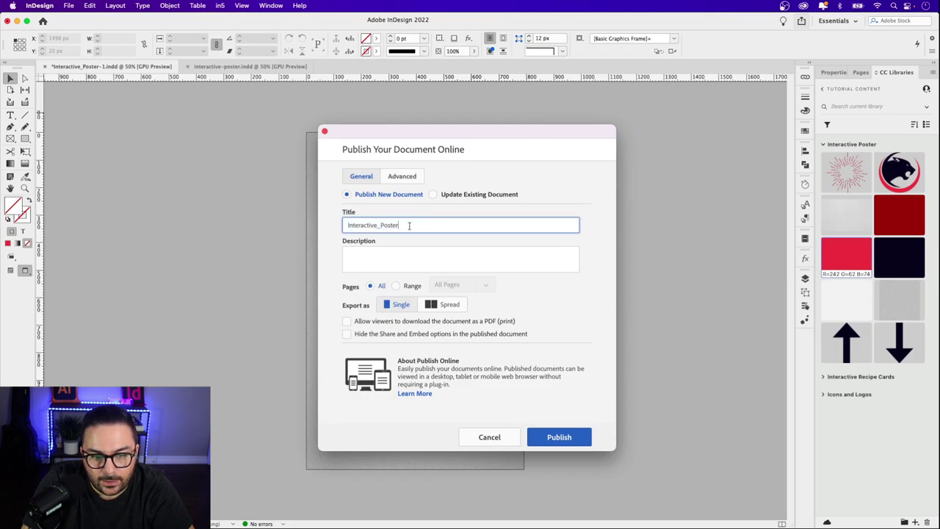
{"action": "left_click_drag", "start_coordinate": [409, 226], "coordinate": [329, 226]}
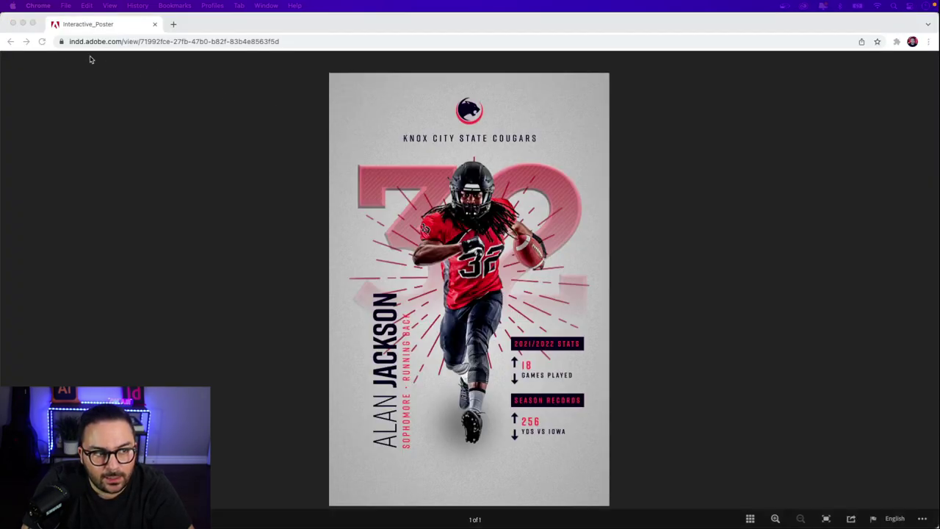
Step: Reload the poster in Chrome, then cycle stats to 117 RUSHING YDS/PG and 8.4 YDS PER CARRY
{"action": "left_click", "coordinate": [43, 41]}
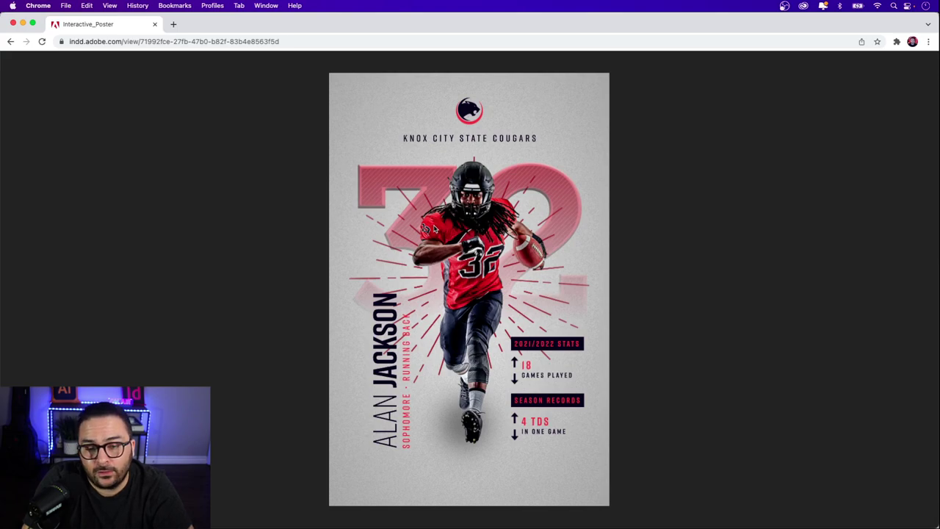
{"action": "left_click", "coordinate": [41, 42]}
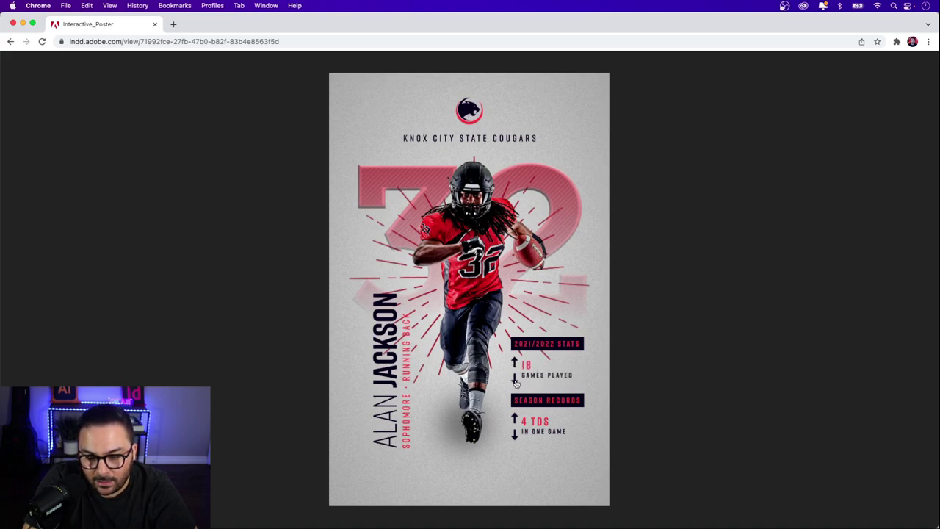
{"action": "left_click", "coordinate": [516, 364]}
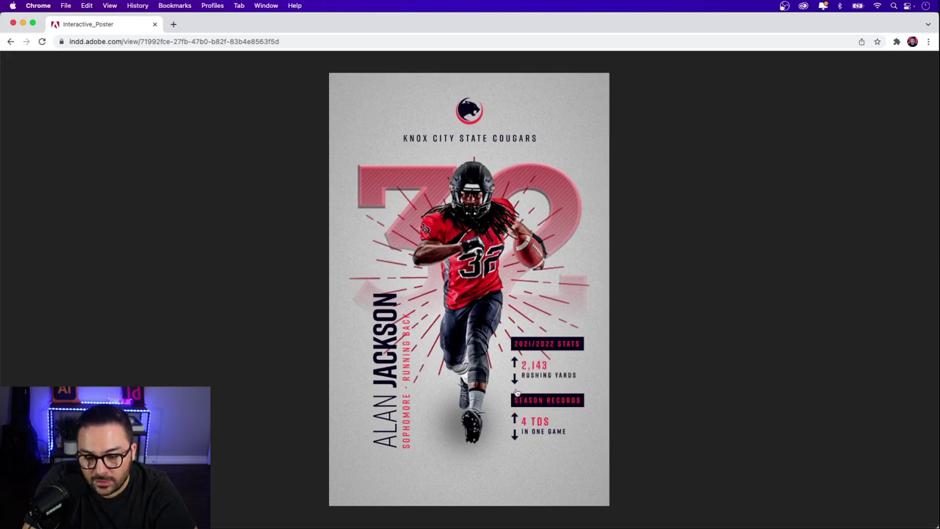
{"action": "left_click", "coordinate": [514, 420]}
{"action": "left_click", "coordinate": [514, 420]}
{"action": "left_click", "coordinate": [514, 420]}
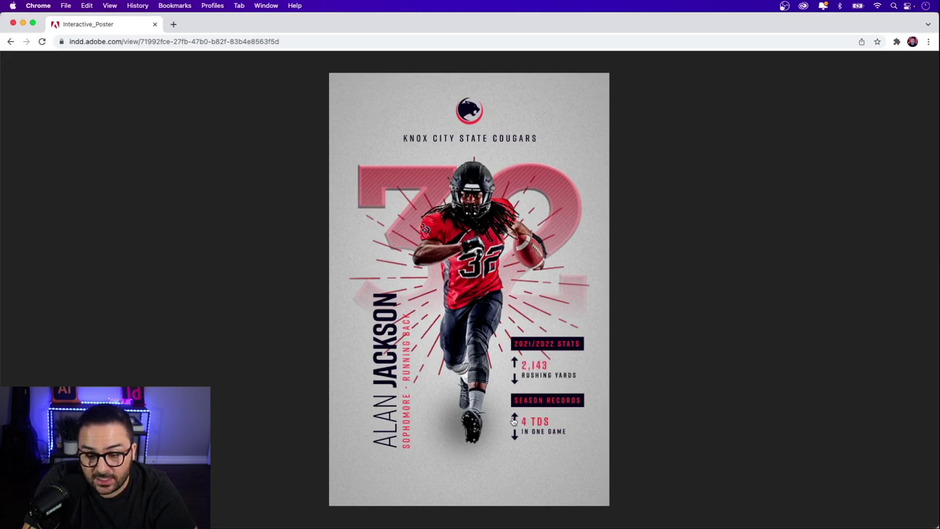
{"action": "left_click", "coordinate": [514, 420]}
{"action": "left_click", "coordinate": [515, 379]}
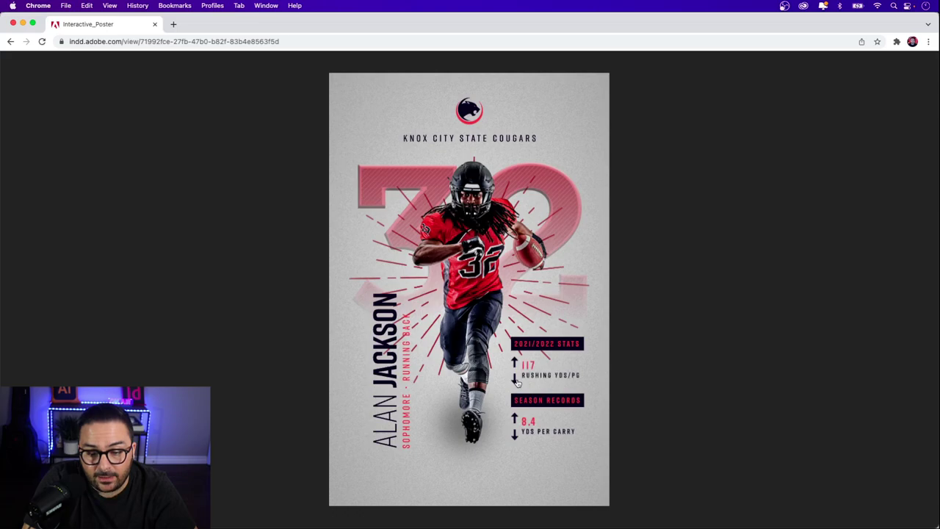